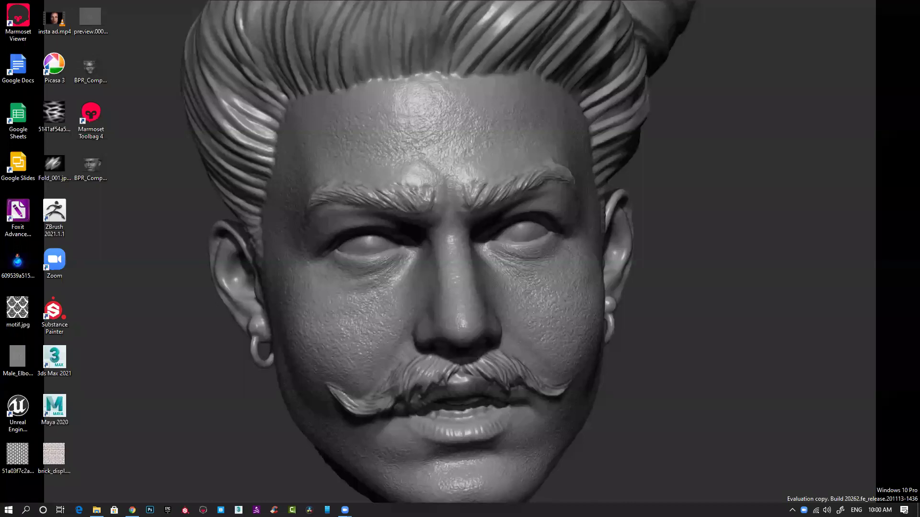
Launch ZBrush, dismiss the QuickSave note and reinitialize the program with Init ZBrush.
double_click(54, 213)
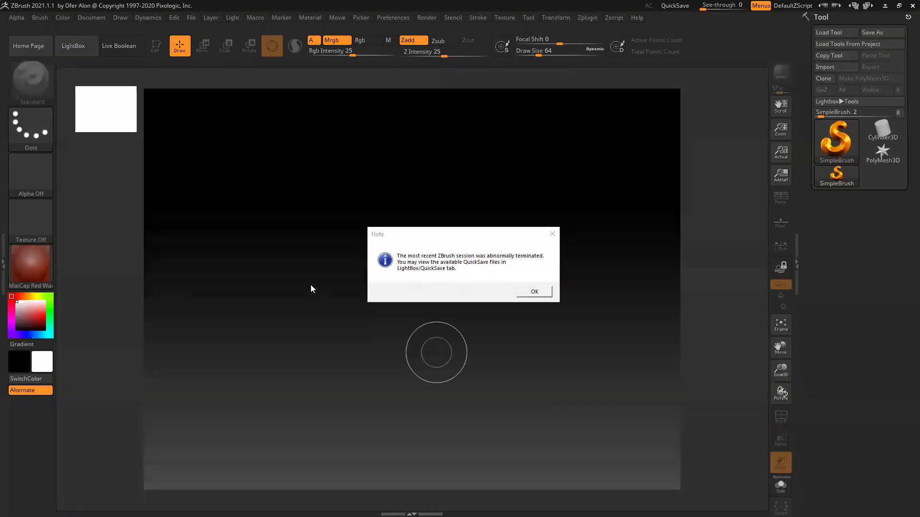
left_click(521, 292)
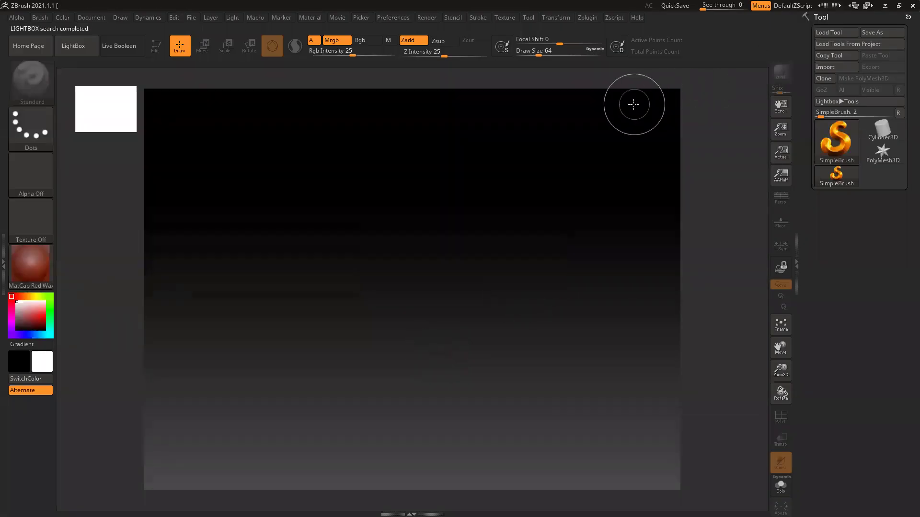
left_click(397, 17)
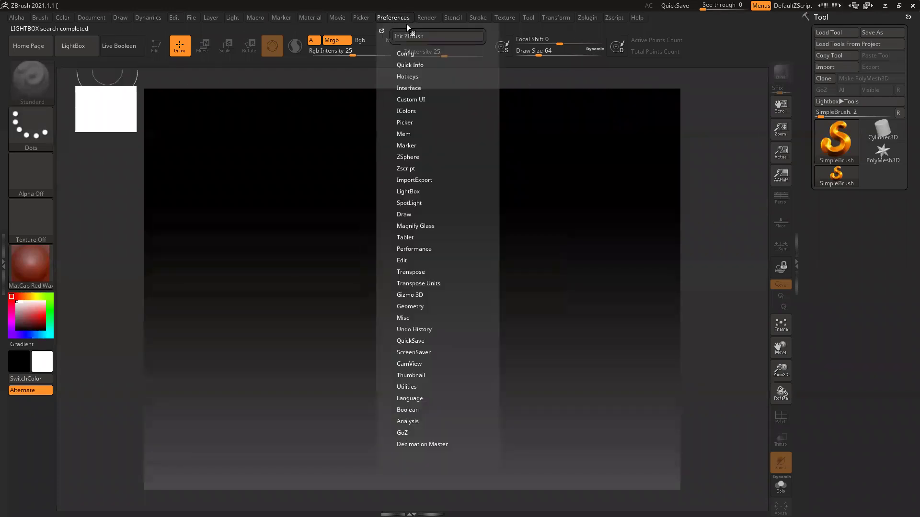
left_click(409, 36)
left_click(494, 295)
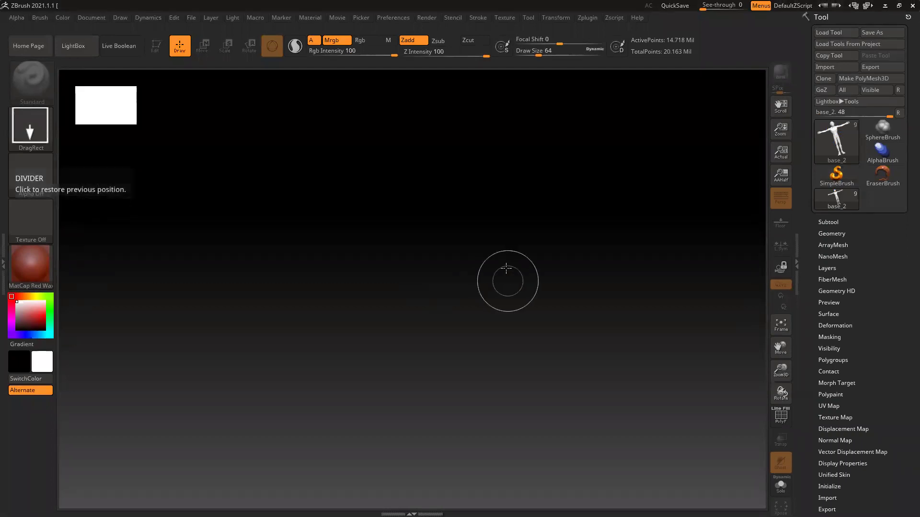
Place the base_2 figure upright on the canvas and enter Edit mode.
left_click_drag(390, 288, 373, 502)
key("t")
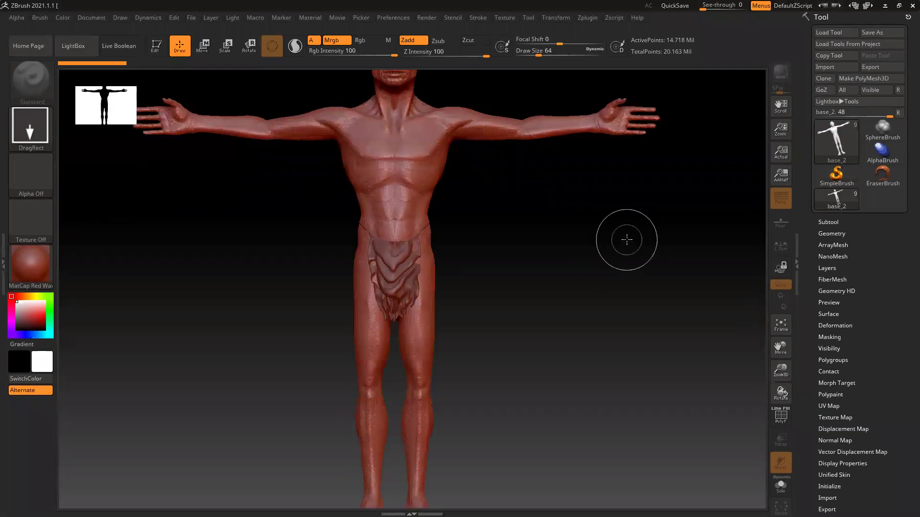
Assign BasicMaterial2 to the figure and flatten the document's background gradient by lowering its Range to the minimum.
left_click(30, 267)
left_click(194, 401)
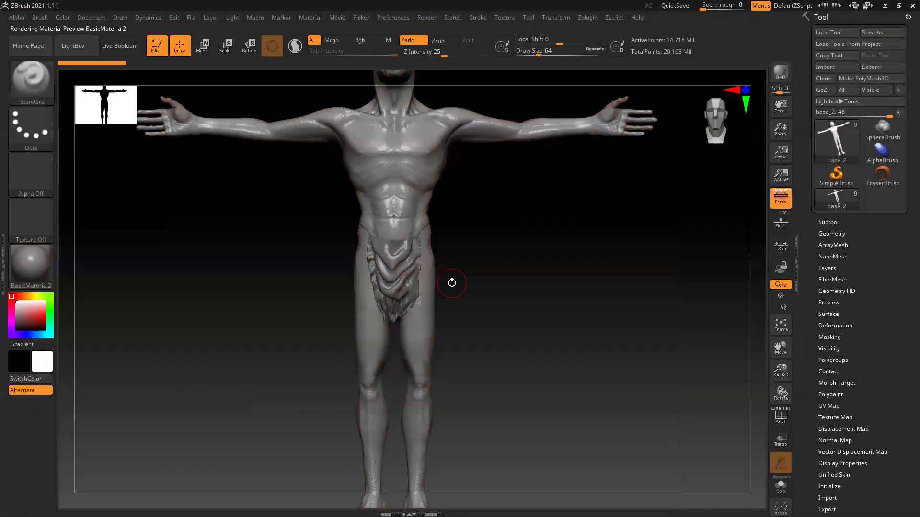
left_click(91, 17)
left_click_drag(108, 216, 87, 215)
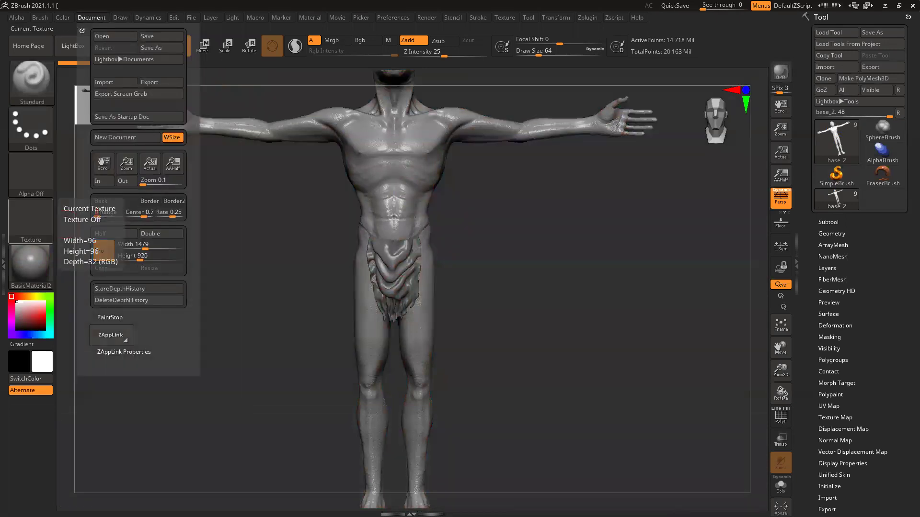
Examine the figure's torso, arms, back of the head and scarred back from the front, side and rear.
left_click_drag(525, 275, 532, 349, "alt")
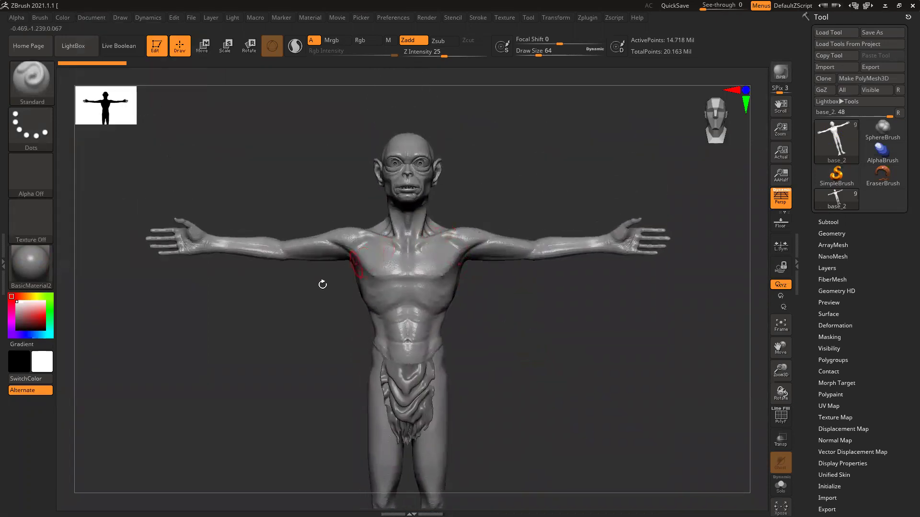
left_click_drag(289, 315, 296, 317)
right_click_drag(392, 237, 431, 253, "ctrl")
left_click_drag(547, 225, 561, 412, "alt")
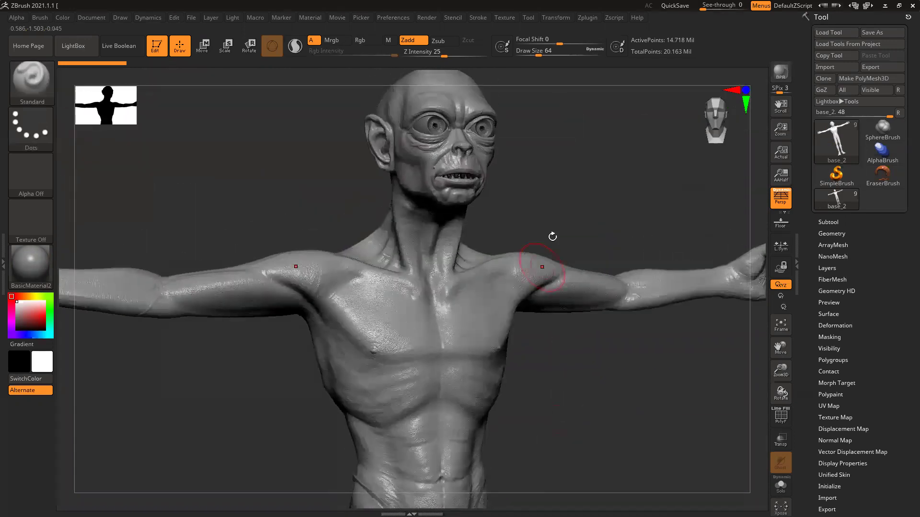
mouse_move(564, 208)
left_mouse_down()
mouse_move(638, 219)
mouse_move(597, 222)
left_mouse_up()
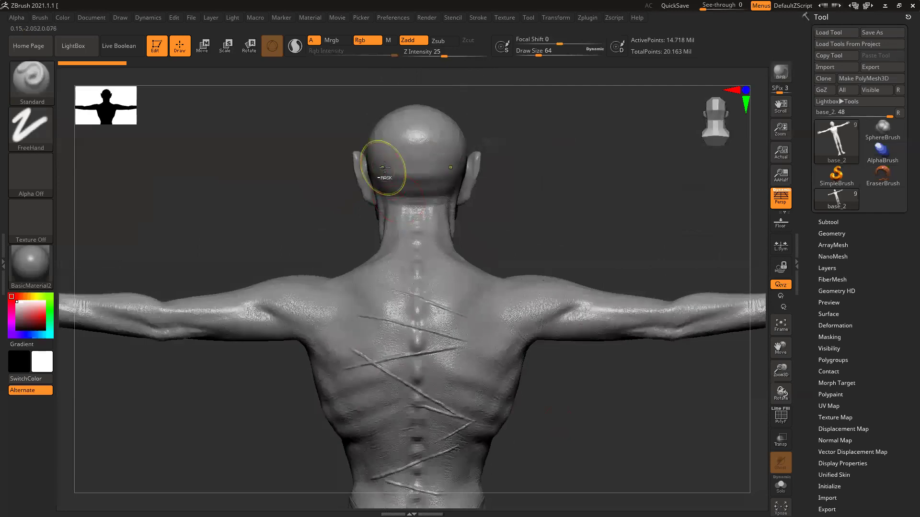
right_click_drag(384, 176, 398, 186, "ctrl")
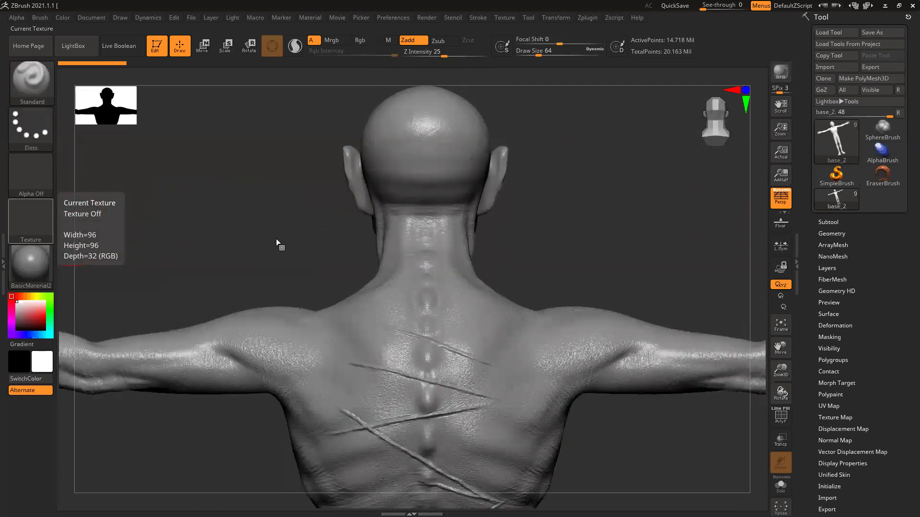
left_click(194, 261)
left_click_drag(264, 255, 335, 246, "alt")
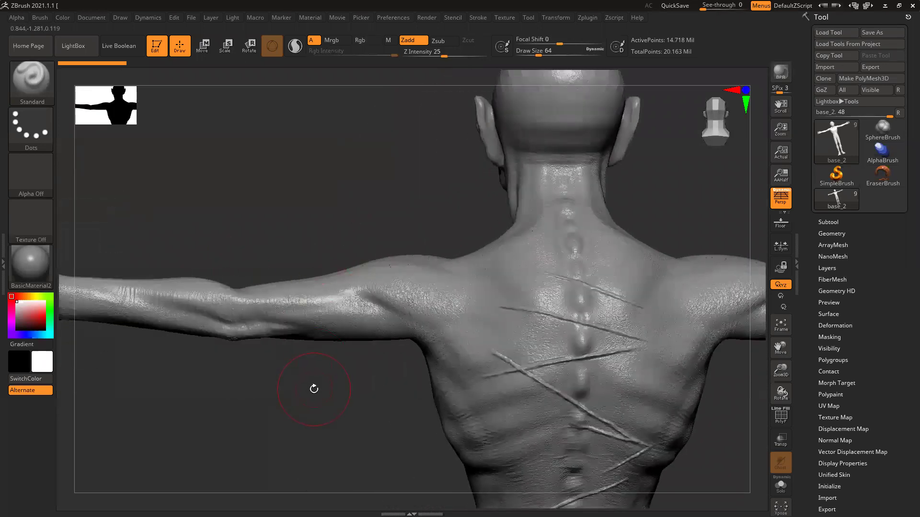
left_click_drag(308, 387, 306, 358)
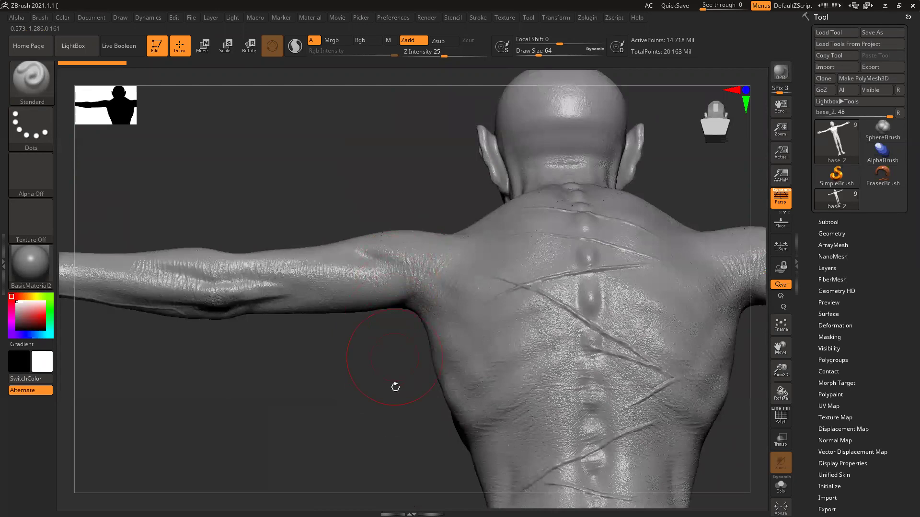
left_click_drag(369, 362, 334, 324, "alt")
left_click_drag(258, 351, 449, 361)
left_click_drag(658, 382, 601, 396, "alt")
Examine the face up close, checking the eyes, wrinkles, nose, lips and teeth.
left_click_drag(544, 142, 551, 257, "alt")
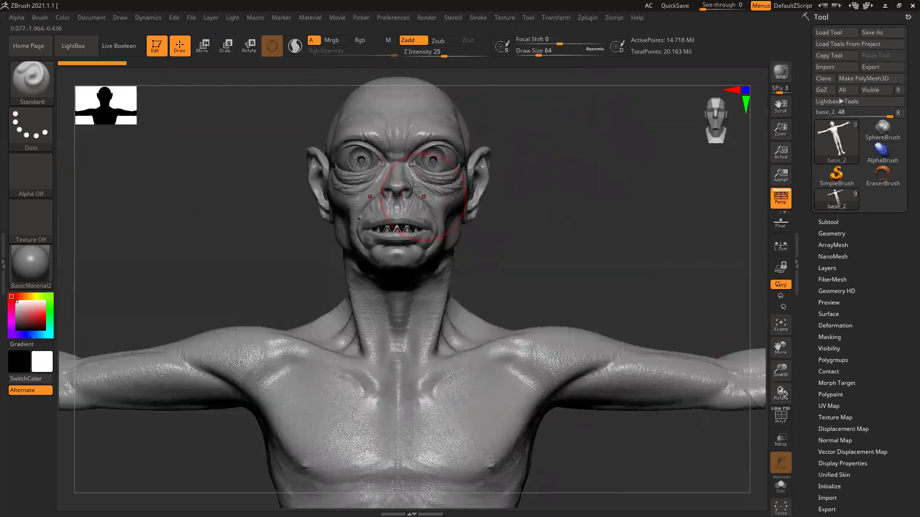
right_click_drag(423, 147, 616, 285, "ctrl")
left_click_drag(613, 320, 656, 325)
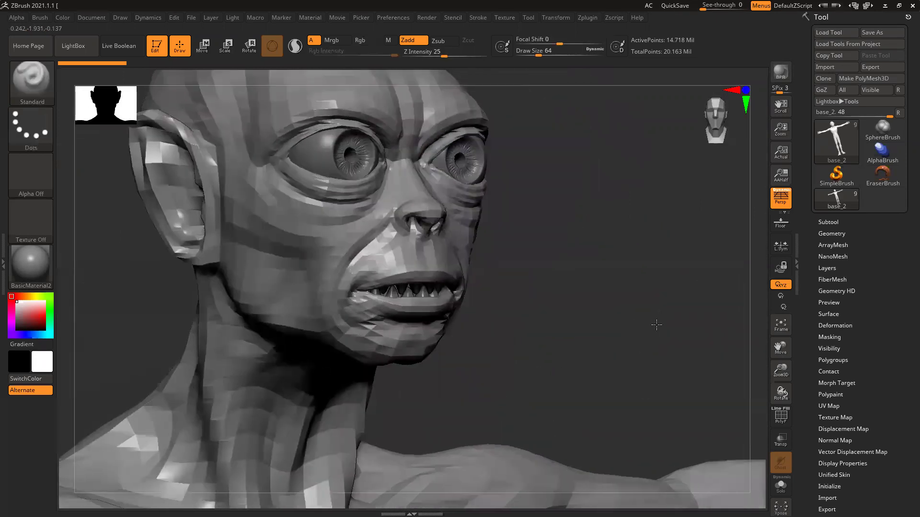
right_click_drag(383, 247, 392, 258, "ctrl")
left_click_drag(624, 322, 623, 333)
right_click_drag(623, 332, 456, 244)
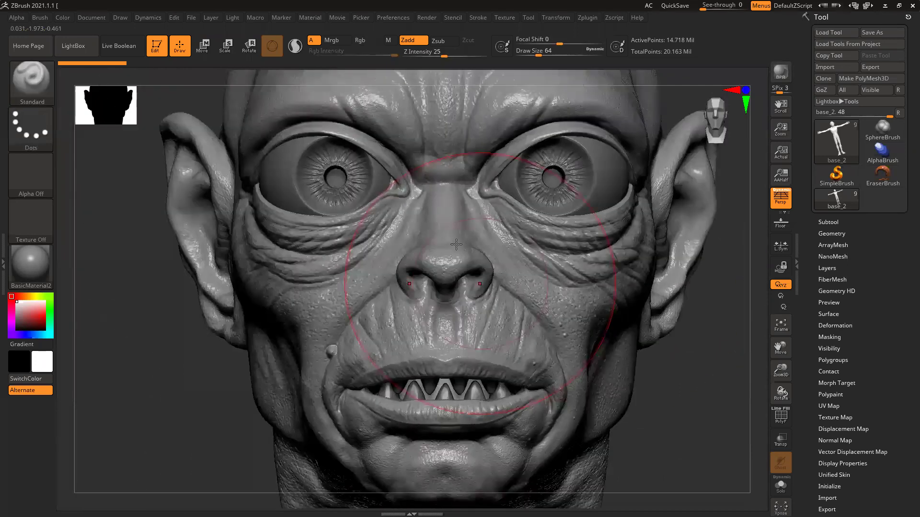
Open the figure's Layers and look through the sculpting layers such as surface detail, scars, pores and skin.
left_click(827, 268)
scroll(862, 330, "up", 3)
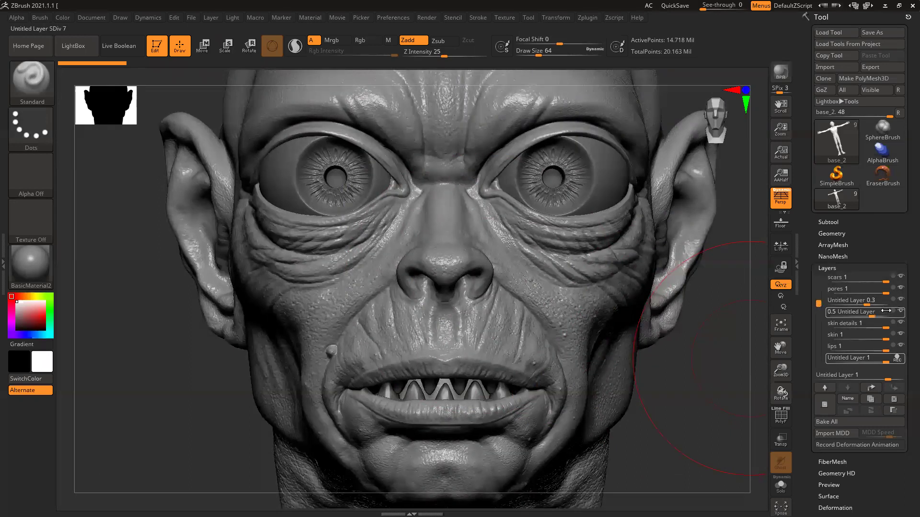
mouse_move(818, 304)
left_mouse_down()
mouse_move(819, 269)
mouse_move(818, 297)
left_mouse_up()
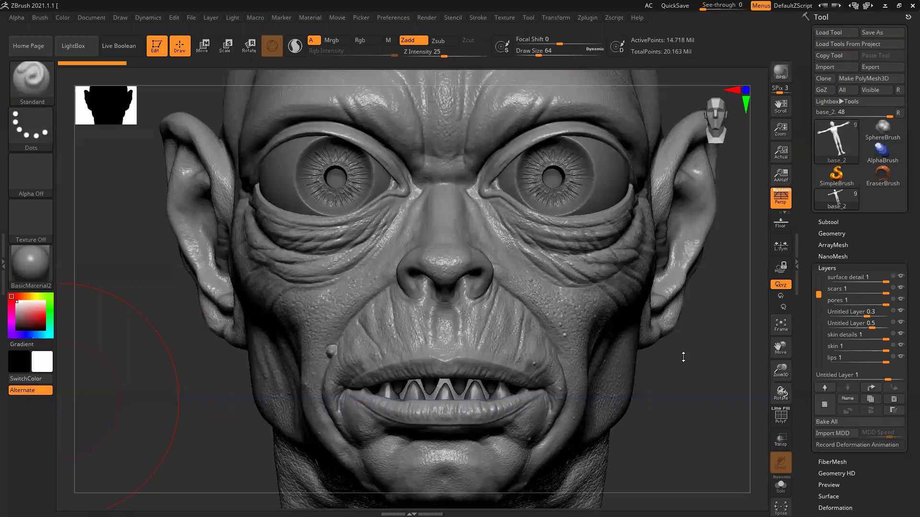
Duplicate the base_2 body subtool and isolate the copy in Solo mode.
mouse_move(696, 405)
right_mouse_down("ctrl")
mouse_move(468, 329)
mouse_move(547, 329)
right_mouse_up("ctrl")
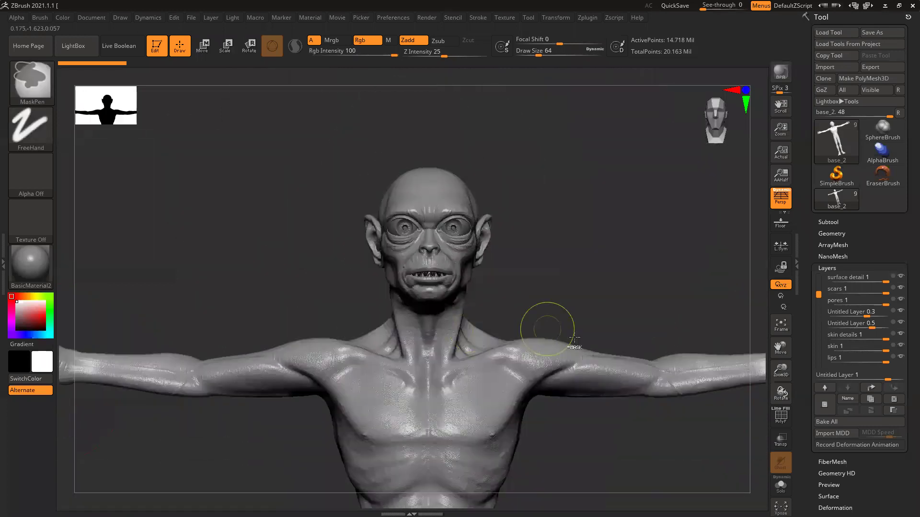
right_click_drag(630, 431, 497, 382, "ctrl")
right_click_drag(544, 418, 545, 377, "alt")
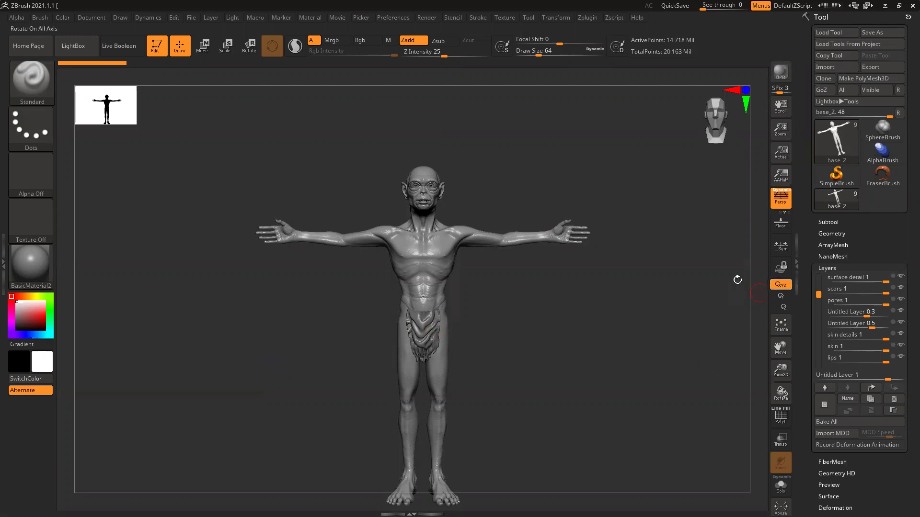
left_click(828, 222)
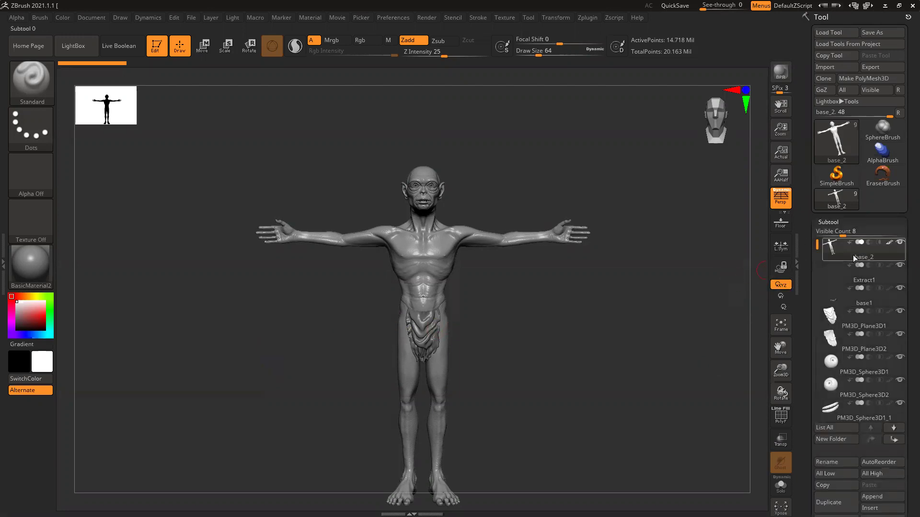
key("ctrl+shift+d")
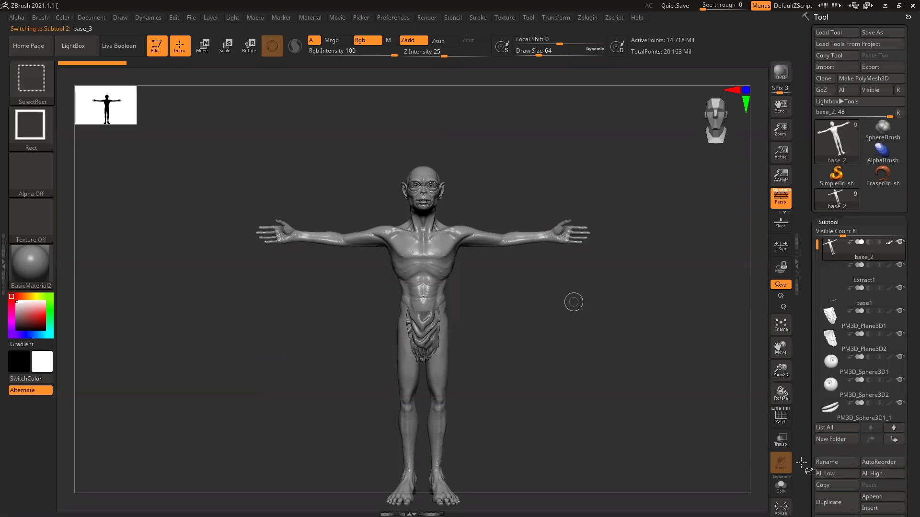
left_click(781, 484)
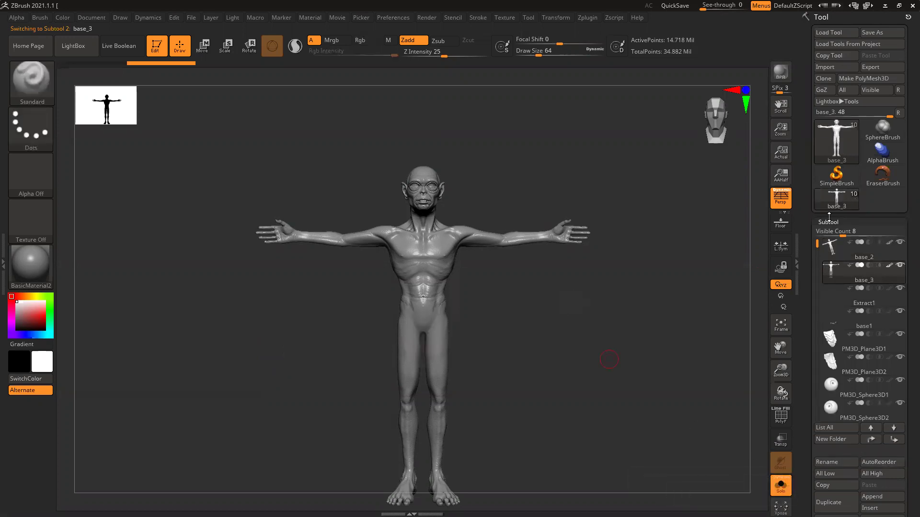
Lower the duplicated body's subdivision level to SDiv 1 in its Geometry settings.
left_click(828, 220)
left_click(831, 233)
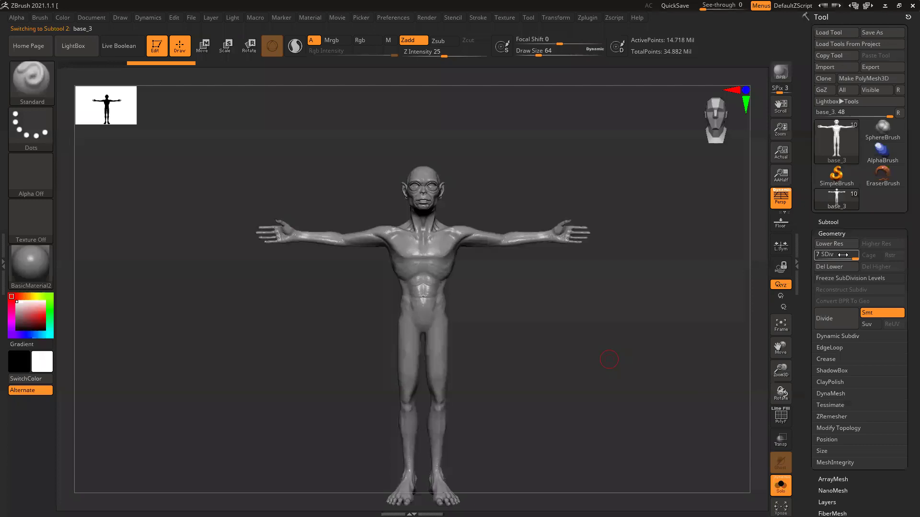
left_click(809, 255)
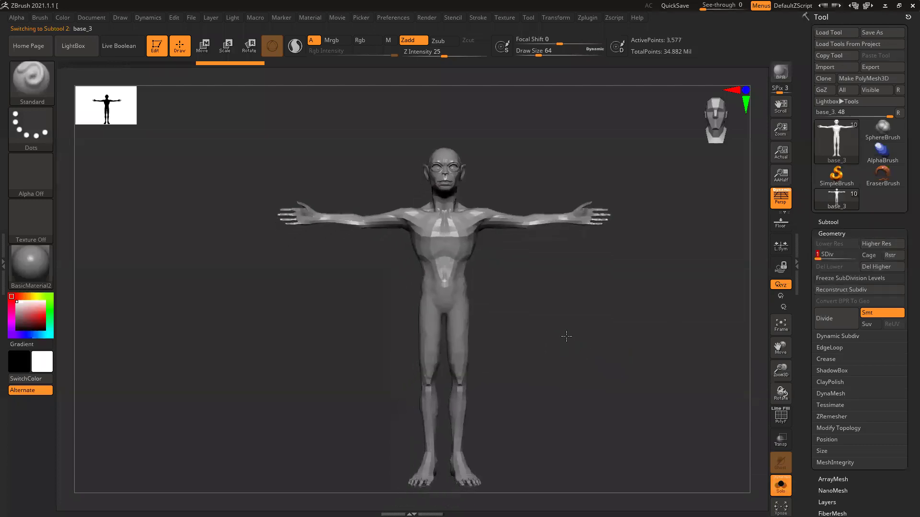
Mask the duplicated body's hips and legs from the waist down to the ankles with a rectangular mask.
right_click_drag(443, 228, 497, 298, "ctrl")
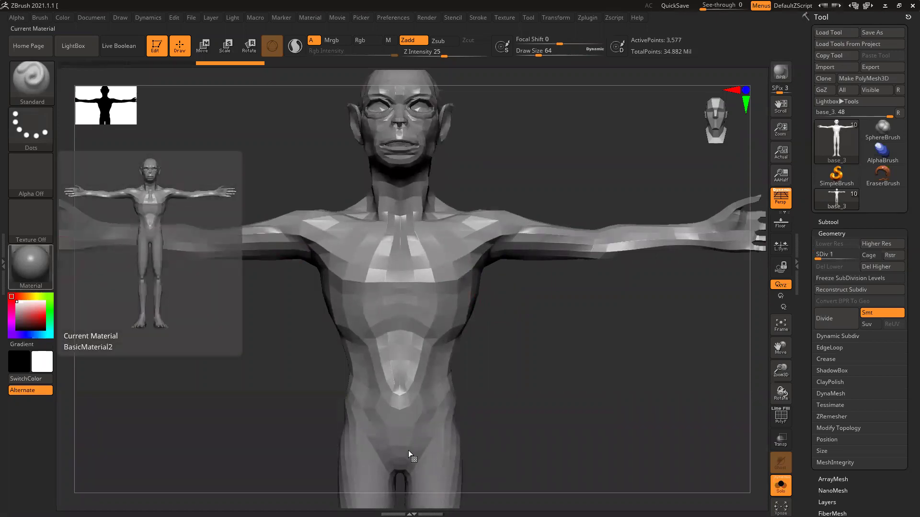
right_click_drag(564, 384, 568, 375, "alt")
left_click_drag(568, 375, 581, 359)
key("f")
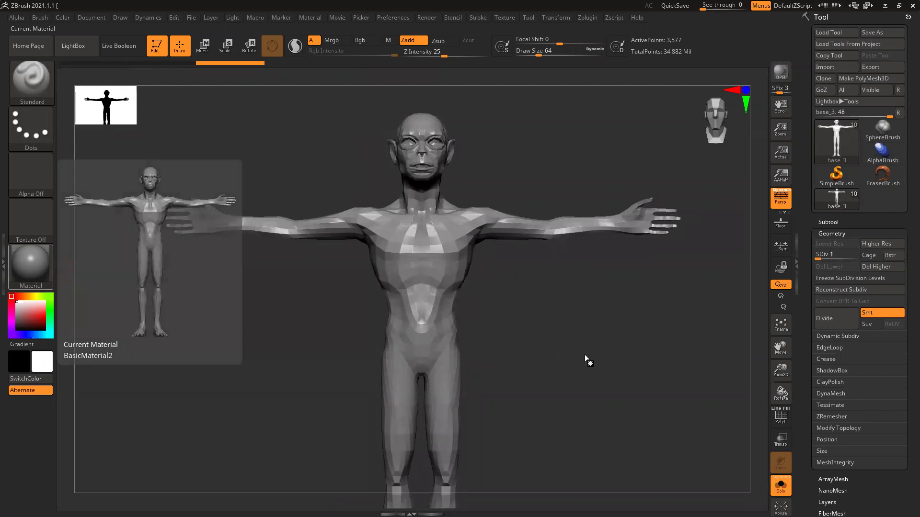
mouse_move(558, 380)
left_mouse_down("alt")
mouse_move(538, 364)
mouse_move(554, 299)
left_mouse_up("alt")
left_click_drag(559, 339, 560, 317, "alt")
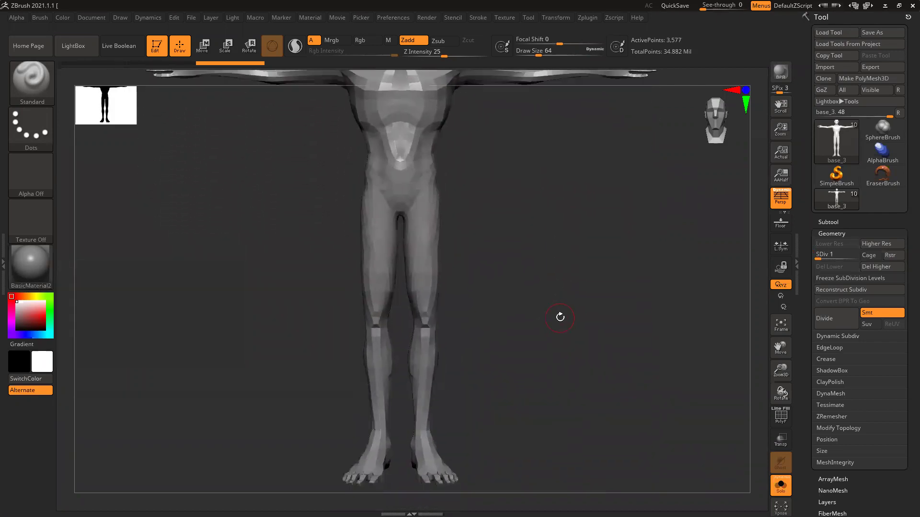
mouse_move(316, 163)
left_mouse_down("ctrl")
mouse_move(471, 318)
mouse_move(496, 432)
left_mouse_up("ctrl")
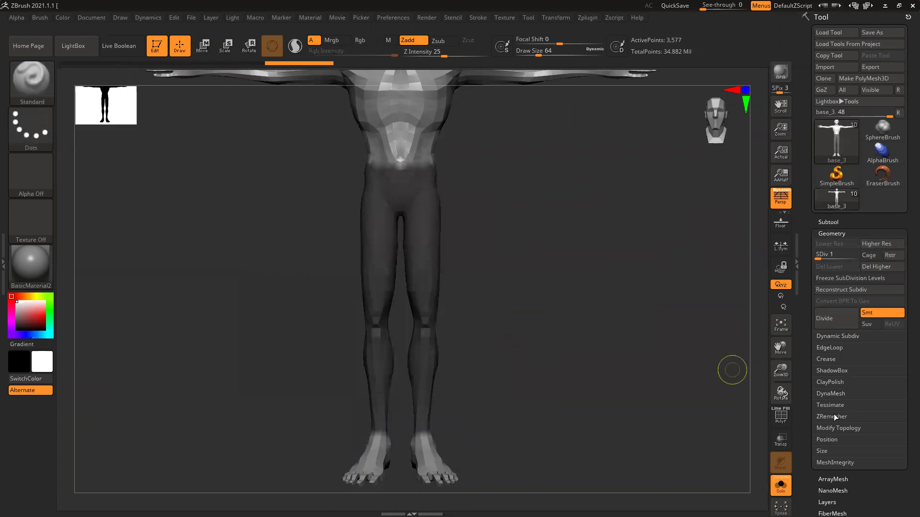
Extract the masked hips and legs with a thickness of 0.002 and accept the result as a new subtool.
left_click(832, 427)
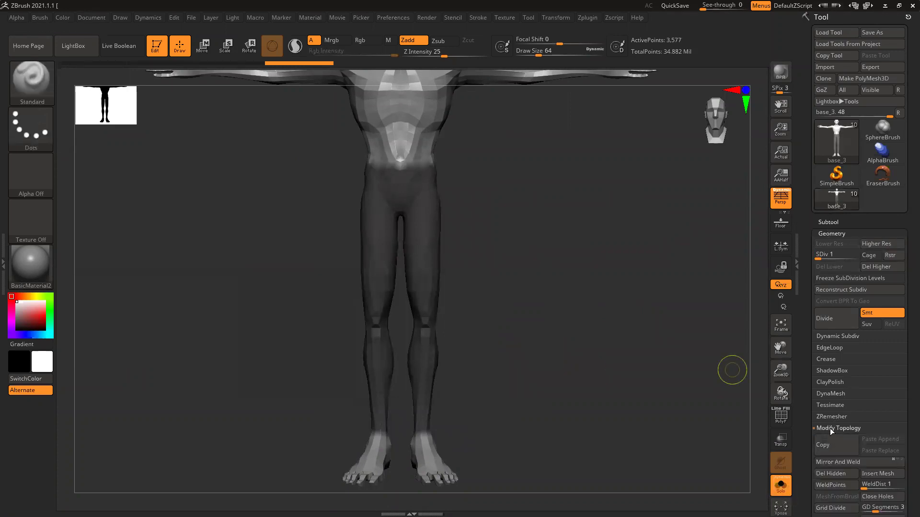
left_click(834, 428)
left_click(828, 222)
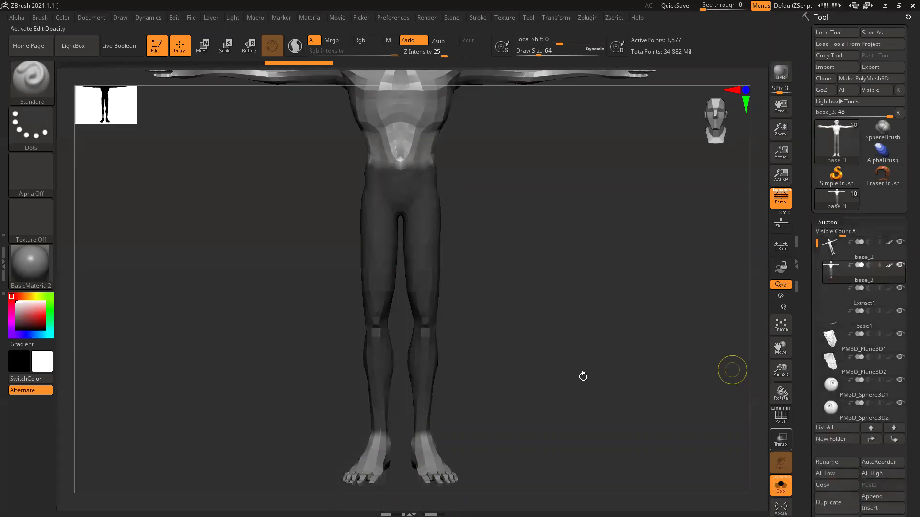
left_click_drag(805, 437, 809, 366)
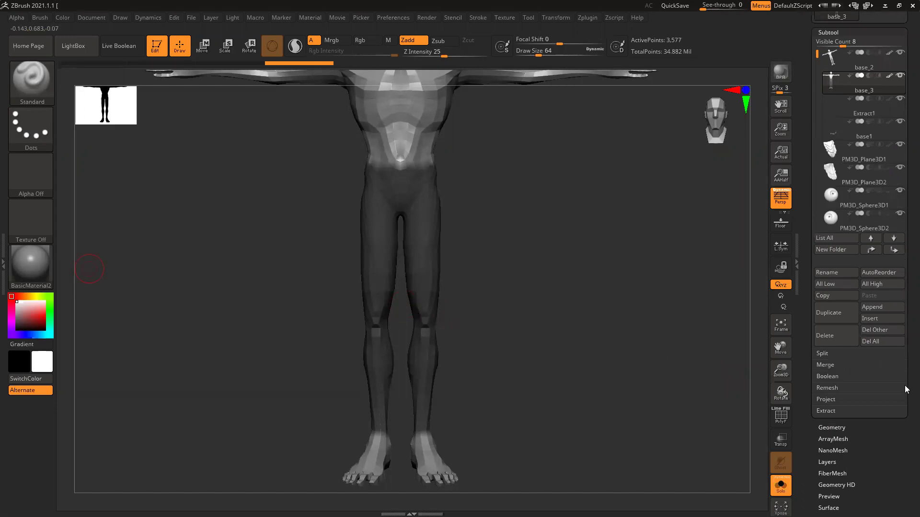
left_click(835, 411)
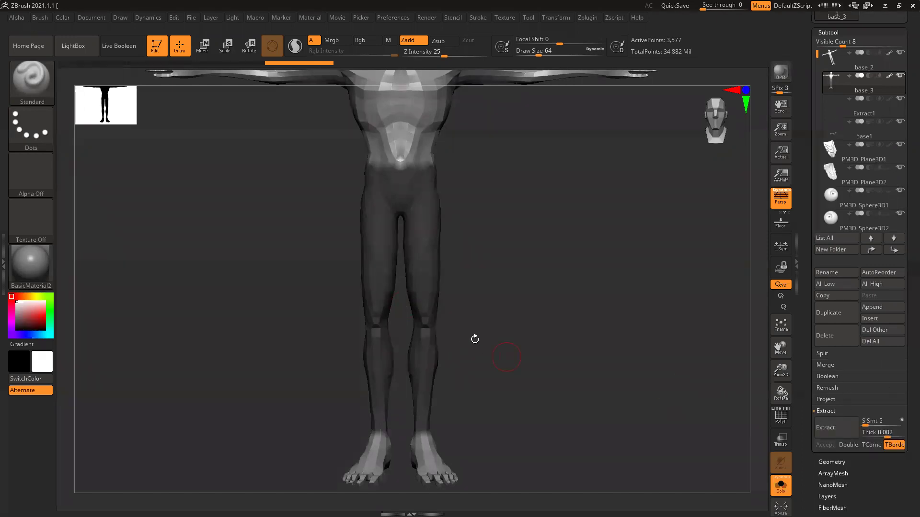
left_click(839, 431)
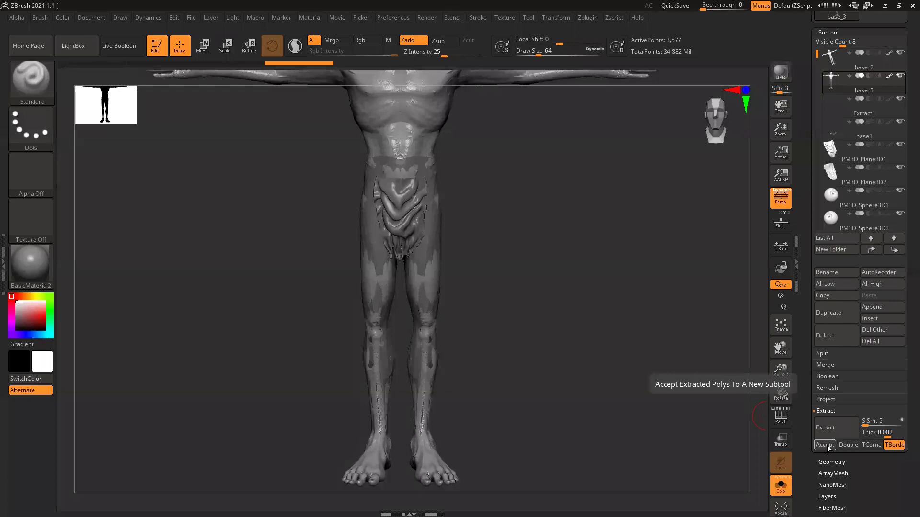
left_click(825, 445)
key("ctrl")
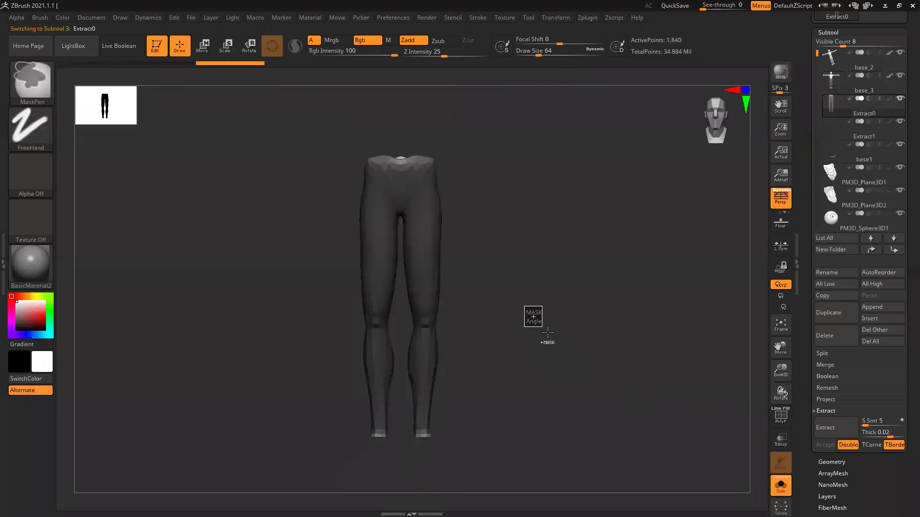
Clear the mask on the extracted trousers, hide all other subtools except the base_3 body, and leave Solo mode.
mouse_move(538, 333)
left_mouse_down("shift")
mouse_move(616, 338)
mouse_move(610, 329)
mouse_move(531, 332)
left_mouse_up("shift")
left_click(901, 99, "shift")
left_click(901, 77)
left_click(900, 99)
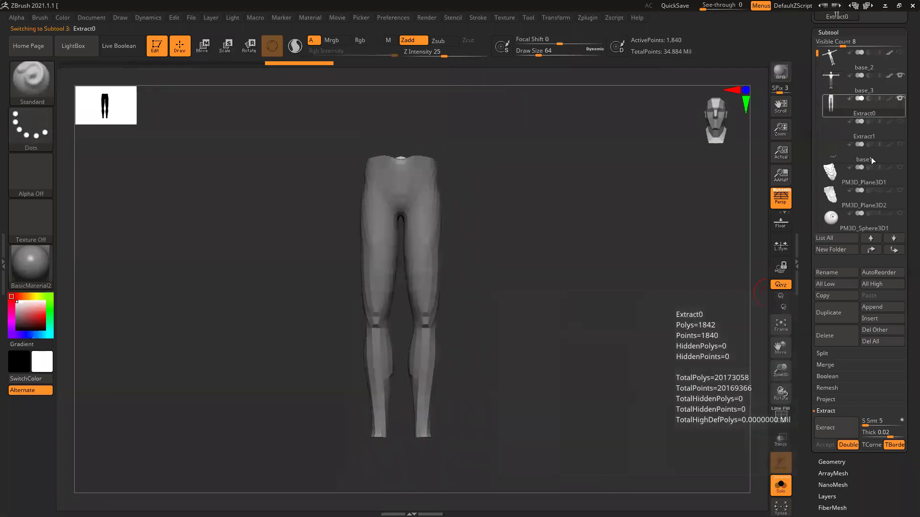
left_click_drag(574, 299, 576, 305, "alt")
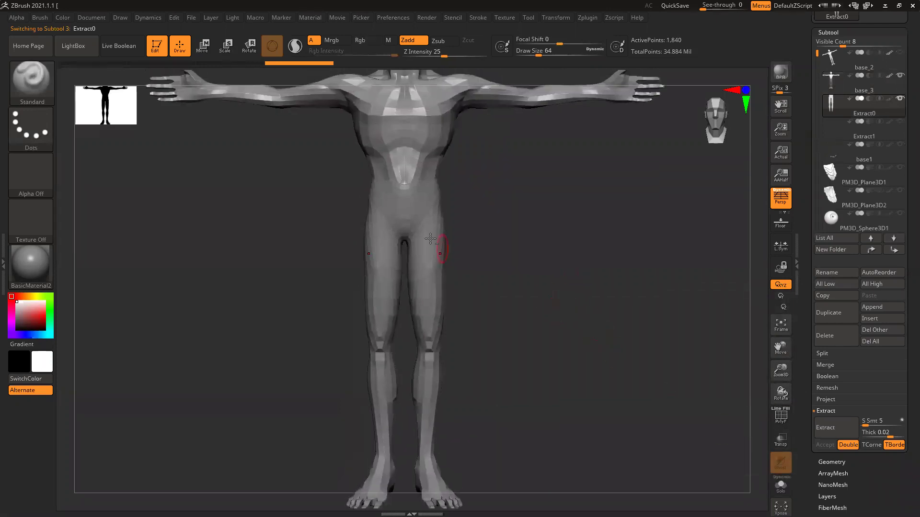
Display the polyframe and inspect the trousers' topology against the body from the front and back.
key("shift+f")
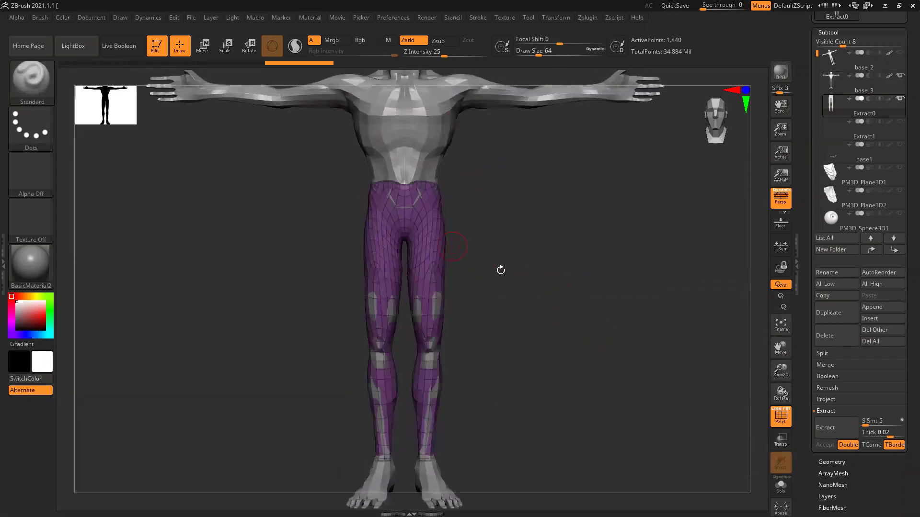
left_click_drag(575, 325, 572, 322, "alt")
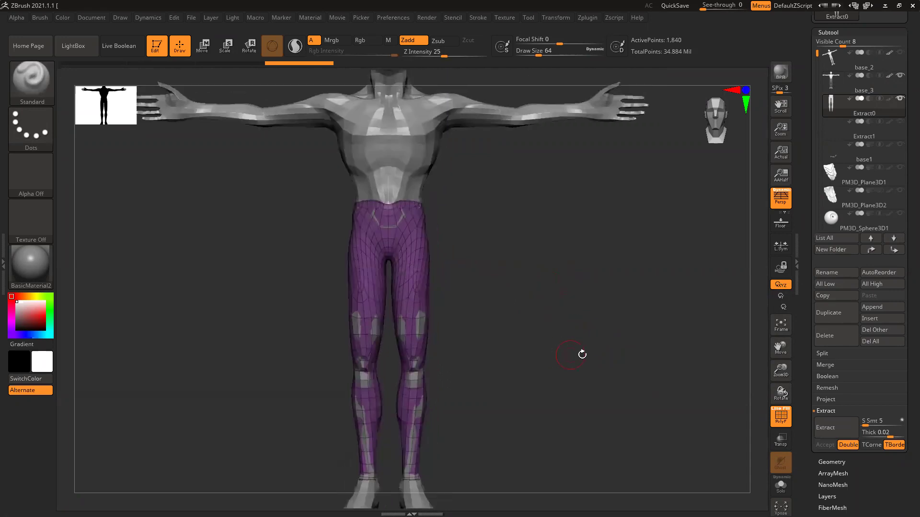
mouse_move(537, 235)
left_mouse_down()
mouse_move(515, 250)
mouse_move(588, 260)
left_mouse_up()
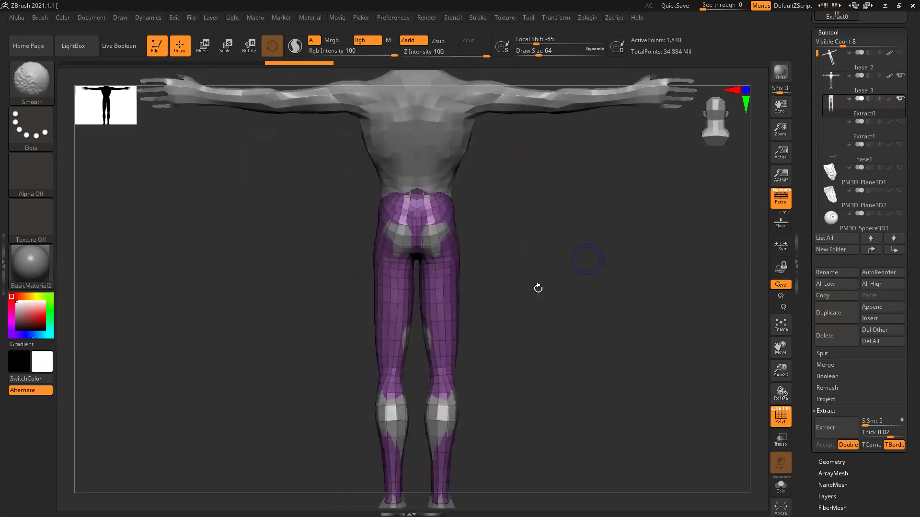
Enable KeepGroups in the ZRemesher settings for the extracted trousers.
left_click(833, 462)
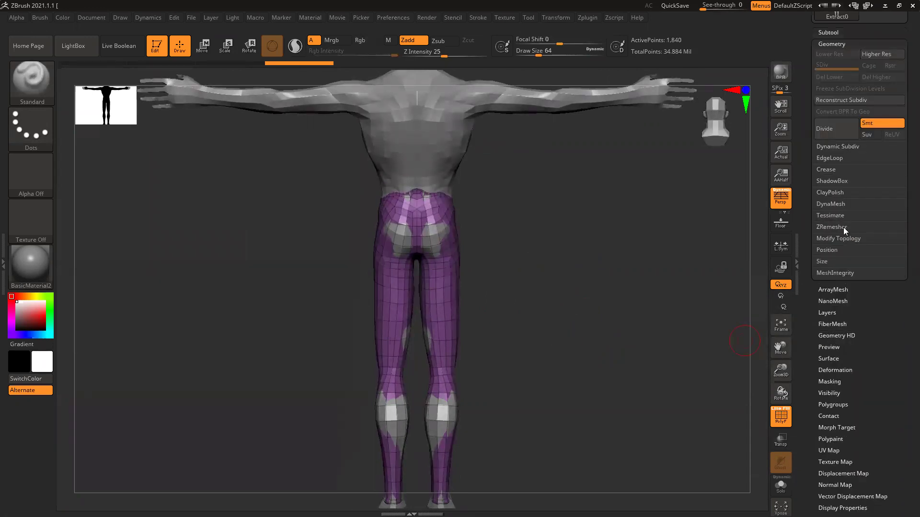
left_click(843, 228)
left_click(881, 277)
Isolate the trousers in Solo mode and examine the polygroups and thickness around the waist opening.
left_click(781, 485)
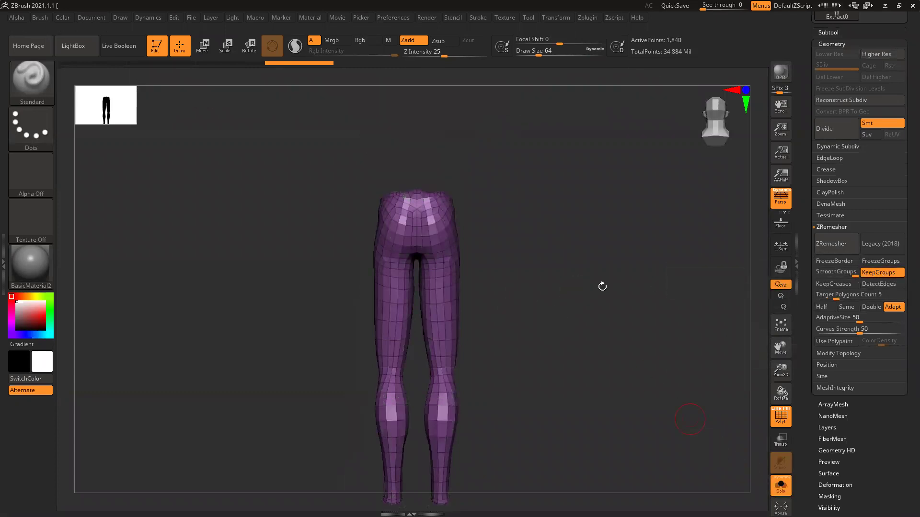
right_click_drag(602, 287, 593, 338)
right_click_drag(487, 269, 731, 355, "ctrl")
right_click_drag(674, 356, 622, 274)
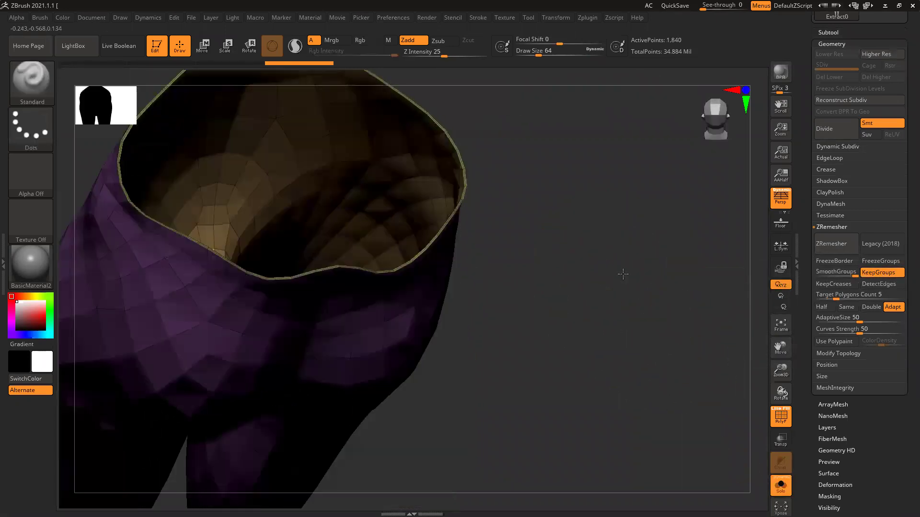
left_click_drag(623, 274, 594, 287)
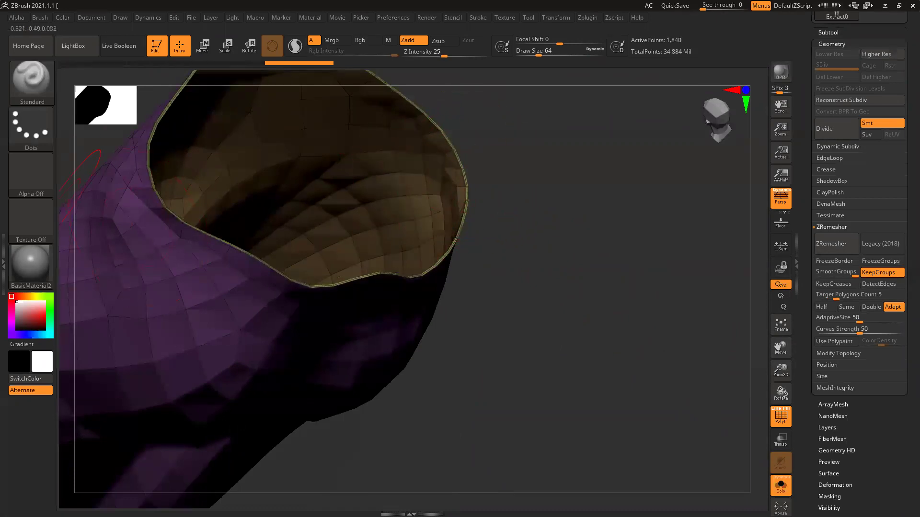
right_click_drag(492, 205, 491, 277)
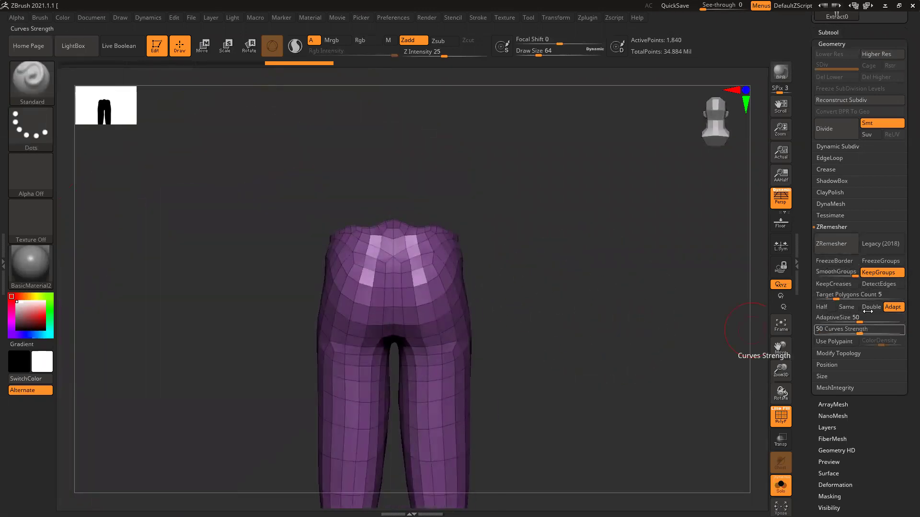
Remesh the trousers with ZRemesher at a target polygon count of 5 and bring the body back into view.
left_click(831, 243)
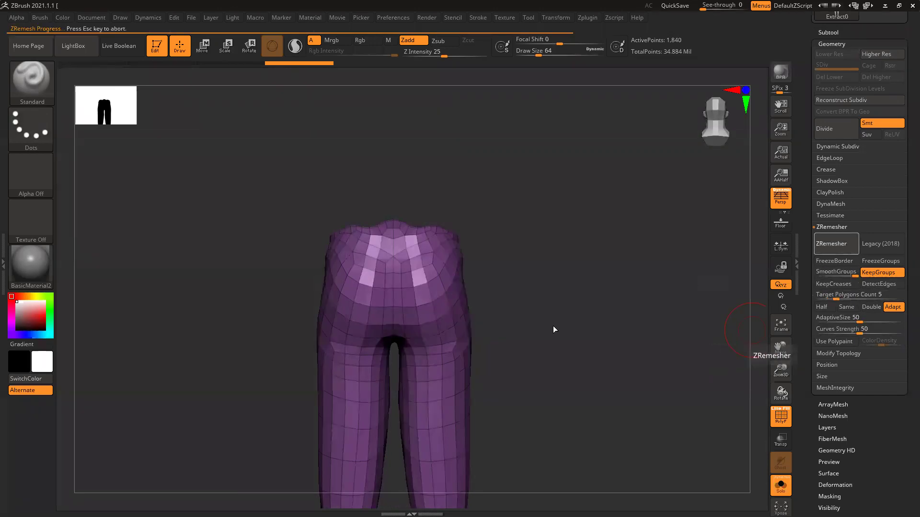
left_click_drag(561, 328, 574, 300)
mouse_move(588, 331)
left_mouse_down()
mouse_move(591, 361)
mouse_move(577, 358)
mouse_move(544, 236)
mouse_move(544, 371)
mouse_move(544, 310)
mouse_move(544, 361)
mouse_move(536, 310)
mouse_move(549, 277)
left_mouse_up()
key("ctrl")
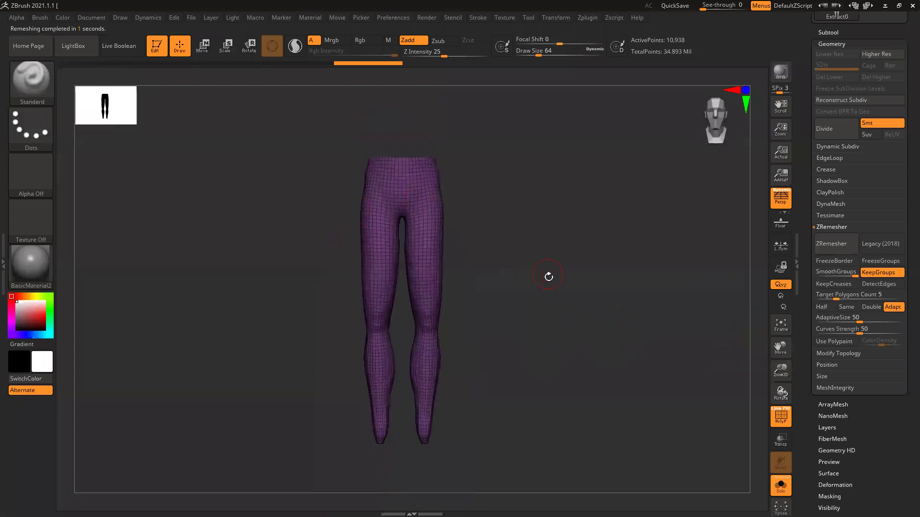
left_click(781, 486)
left_click_drag(598, 304, 597, 354, "alt")
mouse_move(553, 343)
left_mouse_down()
mouse_move(651, 347)
mouse_move(552, 344)
left_mouse_up()
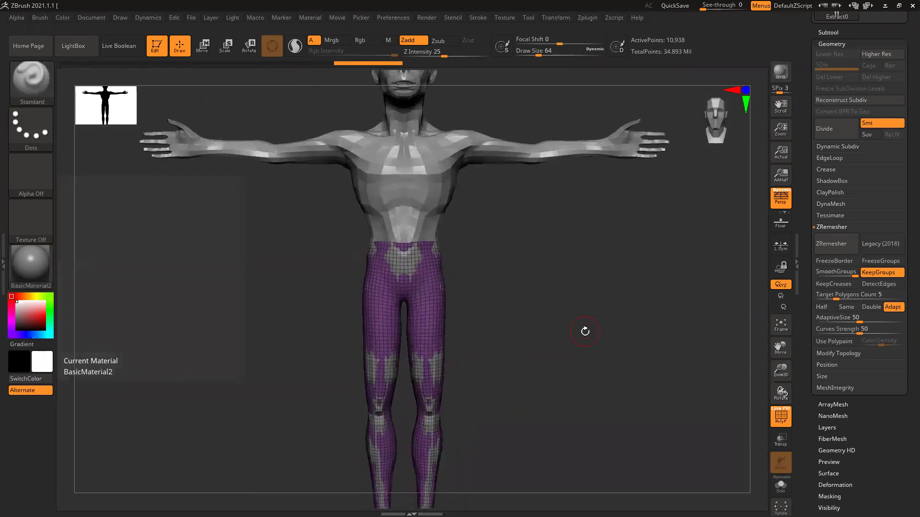
Turn off the polyframe, smooth the base_3 body with a higher subdivision display, and reselect the trousers.
key("shift+f")
left_click_drag(538, 345, 556, 308, "alt")
mouse_move(520, 304)
right_mouse_down("ctrl")
mouse_move(542, 281)
mouse_move(566, 281)
mouse_move(521, 260)
right_mouse_up("ctrl")
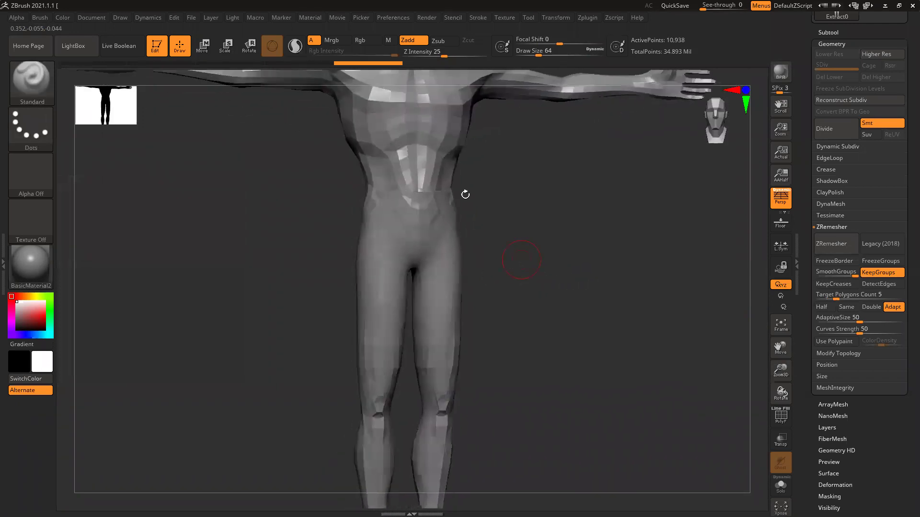
left_click(435, 162, "alt")
key("d")
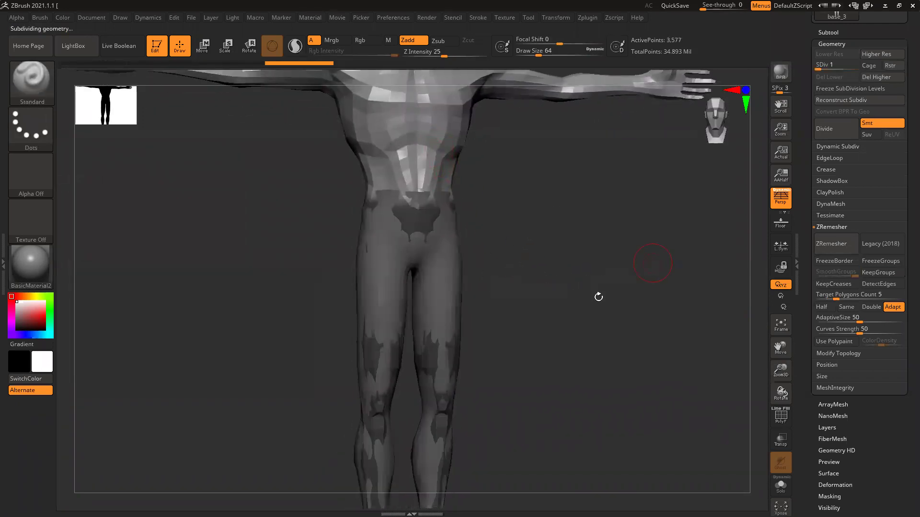
left_click(449, 266, "alt")
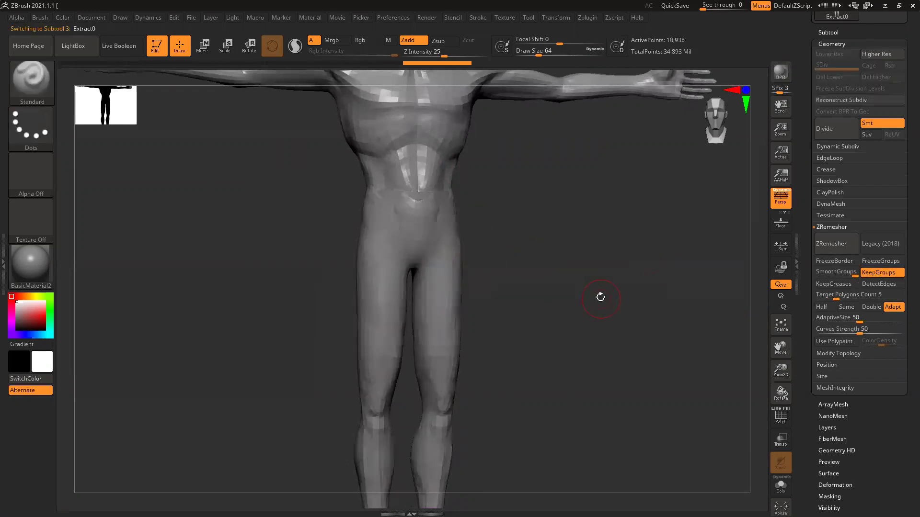
right_click_drag(600, 298, 587, 295, "shift")
right_click_drag(565, 263, 533, 288)
left_click_drag(533, 287, 461, 272)
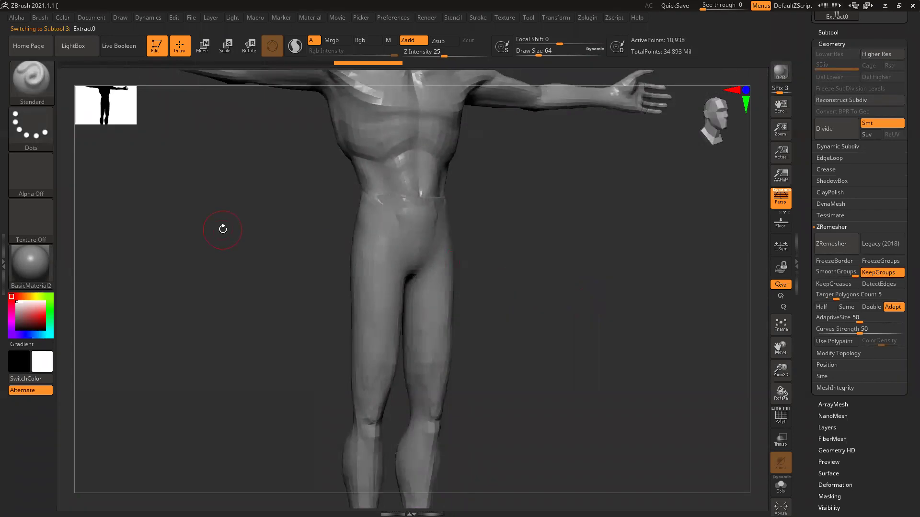
left_click(25, 81)
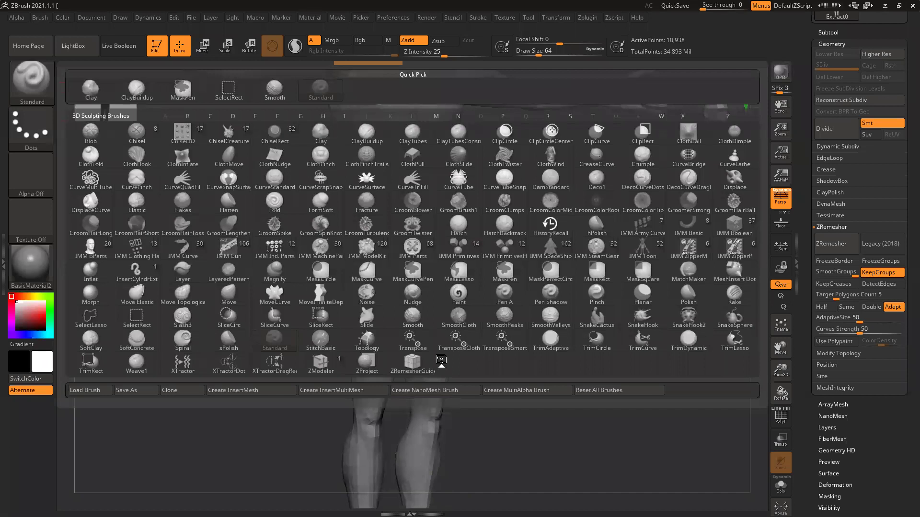
left_click(19, 70)
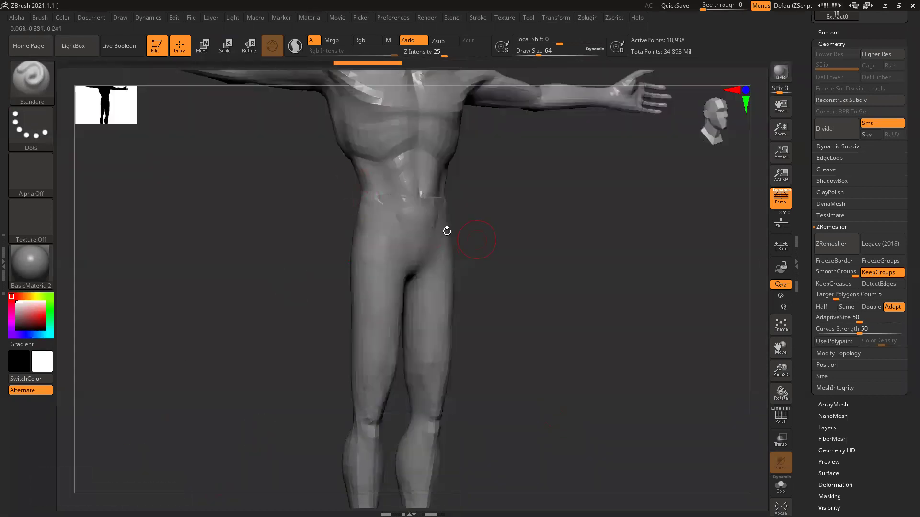
key("v")
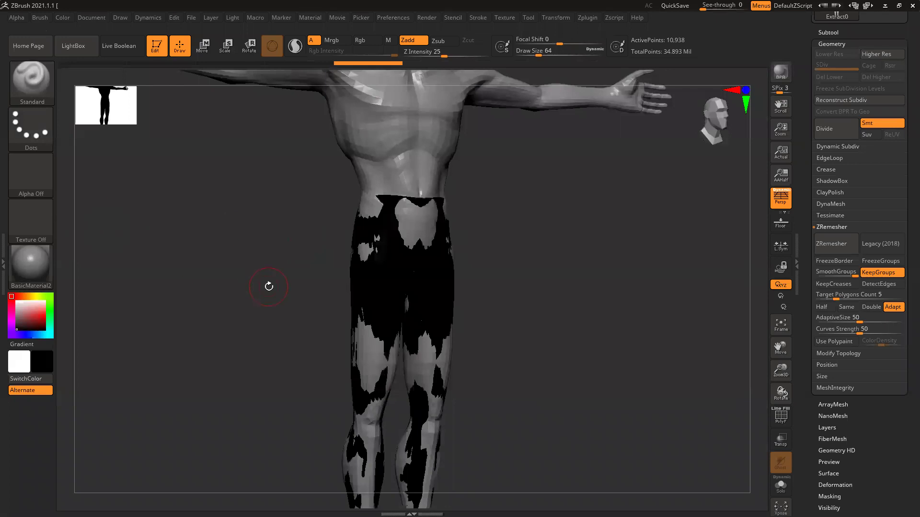
key("v")
Choose the Move brush, enlarge its draw size to 112, and pull the trousers' front hip area outward from the body.
key("b")
key("m")
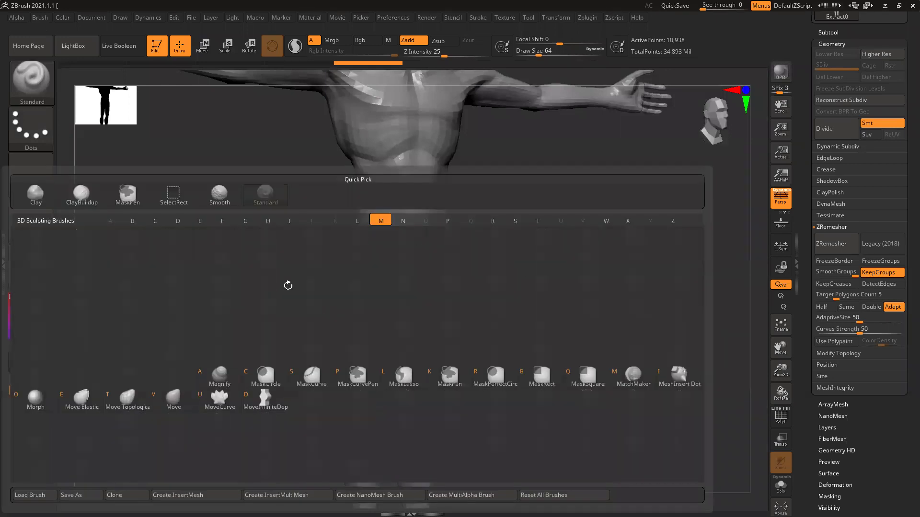
key("p")
scroll(427, 303, "up", 3)
right_click_drag(428, 303, 577, 271)
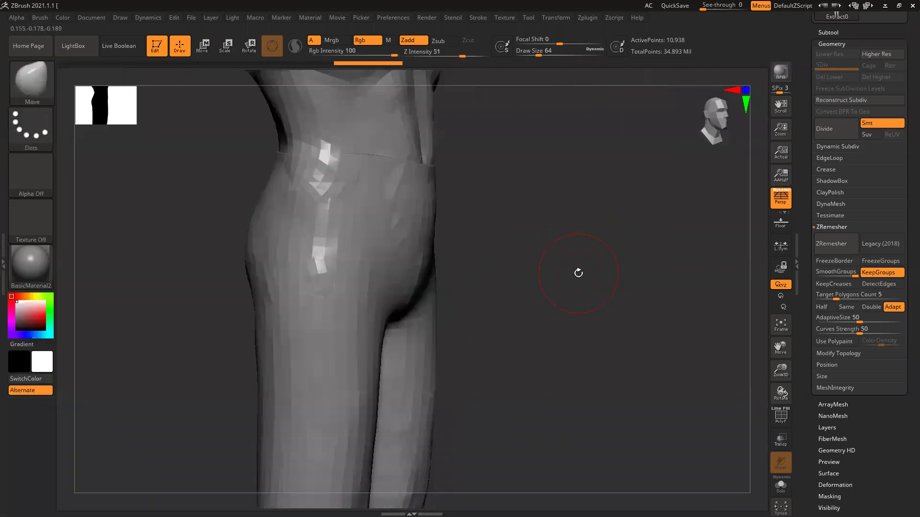
mouse_move(570, 262)
left_mouse_down()
mouse_move(545, 263)
mouse_move(468, 231)
mouse_move(581, 259)
mouse_move(565, 174)
left_mouse_up()
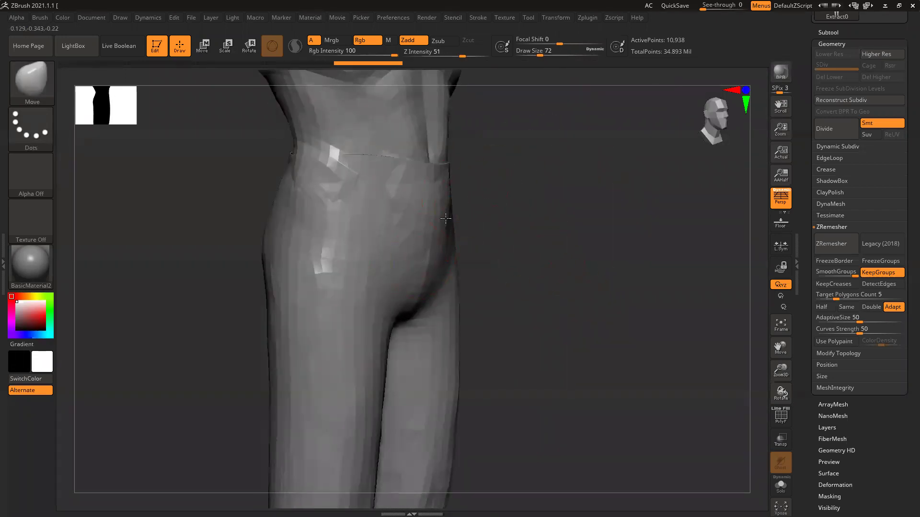
key("]")
left_click_drag(426, 221, 431, 222)
left_click_drag(509, 207, 500, 208)
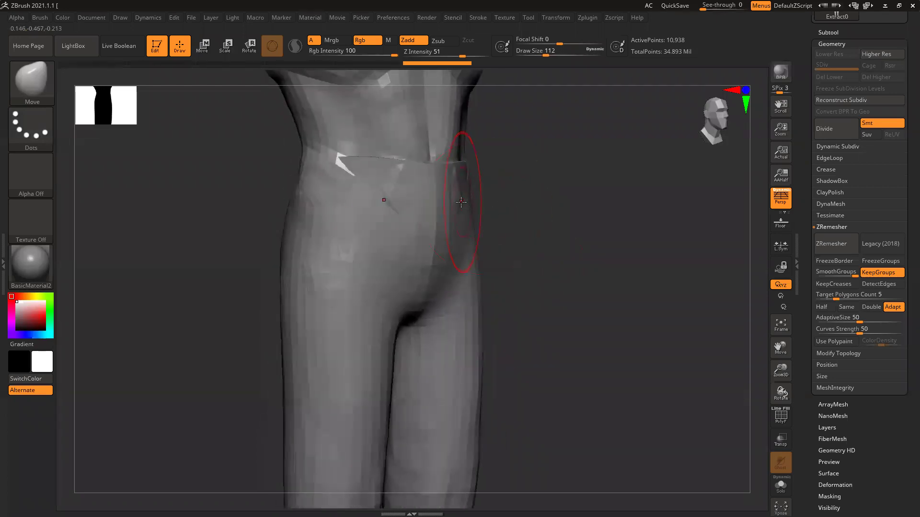
mouse_move(556, 204)
left_mouse_down()
mouse_move(517, 182)
mouse_move(521, 172)
left_mouse_up()
left_click_drag(530, 242, 538, 240)
Push the front of the trousers' crotch and upper thighs outward in side view with the Move brush.
left_click_drag(616, 277, 475, 286)
left_click_drag(487, 337, 482, 336)
left_click_drag(484, 300, 479, 301)
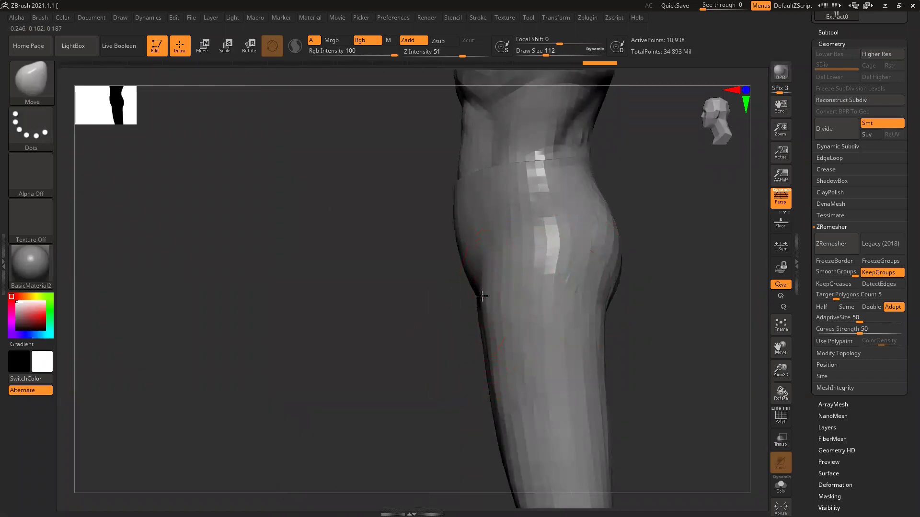
left_click_drag(489, 369, 488, 373)
Loosen the trouser legs around the inner knees and outer thighs with Move brush strokes.
left_click_drag(372, 300, 290, 177, "alt")
mouse_move(335, 333)
left_mouse_down()
mouse_move(407, 334)
mouse_move(404, 342)
left_mouse_up()
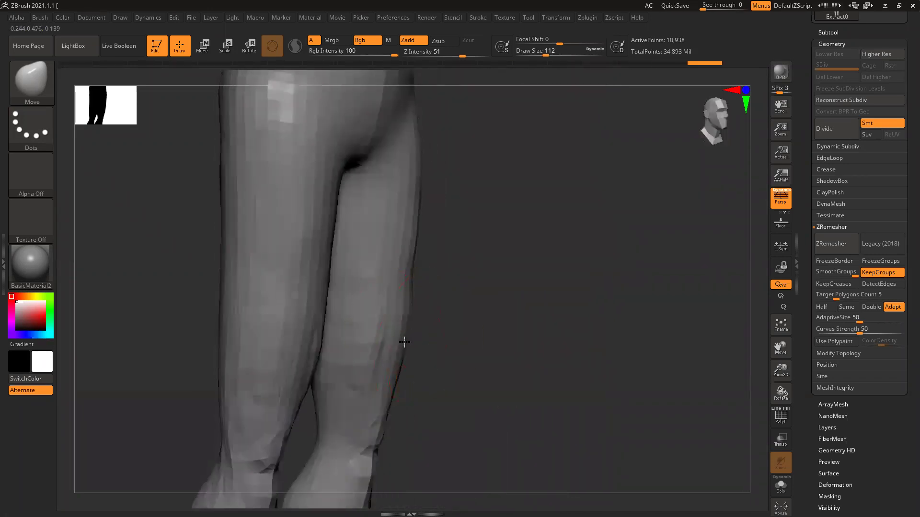
left_click_drag(482, 356, 362, 366)
left_click_drag(300, 363, 307, 360)
left_click_drag(302, 314, 301, 335)
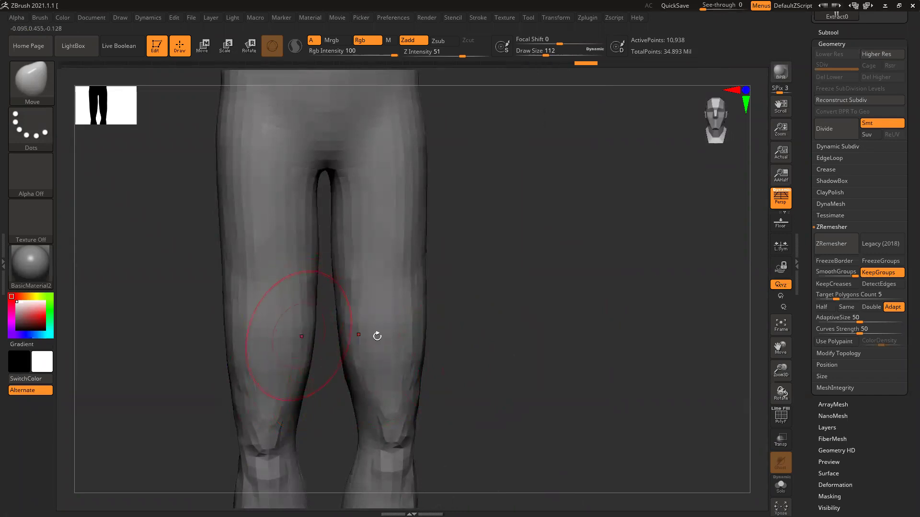
left_click_drag(377, 336, 305, 360)
left_click_drag(253, 377, 254, 376)
left_click_drag(232, 287, 220, 293)
Reshape the trousers around the knees and the outer upper calves with the Move brush.
mouse_move(155, 450)
left_mouse_down("alt")
mouse_move(178, 364)
mouse_move(262, 354)
left_mouse_up("alt")
mouse_move(394, 363)
left_mouse_down()
mouse_move(201, 366)
mouse_move(276, 367)
left_mouse_up()
mouse_move(422, 373)
left_mouse_down()
mouse_move(459, 341)
mouse_move(476, 349)
left_mouse_up()
left_click_drag(351, 341, 368, 325)
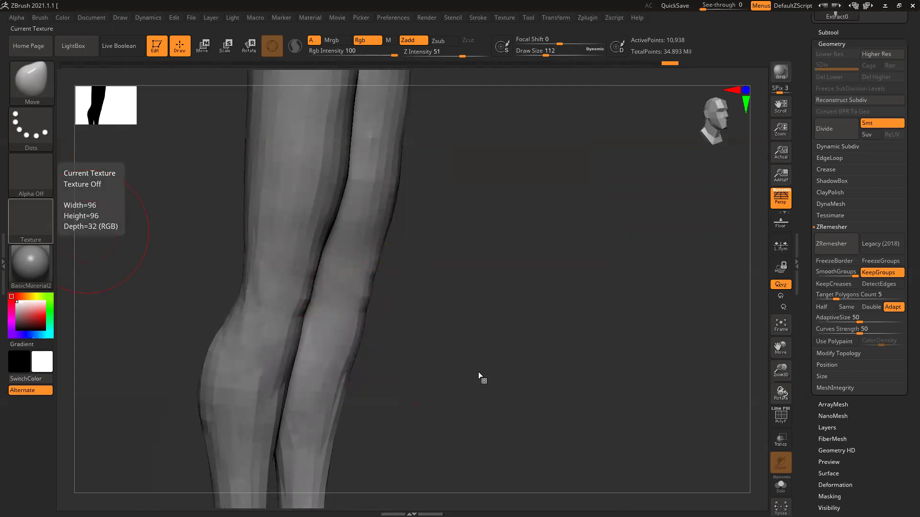
left_click_drag(421, 404, 329, 329)
left_click_drag(283, 284, 283, 284)
left_click_drag(268, 244, 272, 246)
left_click_drag(245, 298, 247, 331)
Adjust the inner calf contours of the trouser legs with the Move brush.
left_click_drag(480, 347, 371, 344)
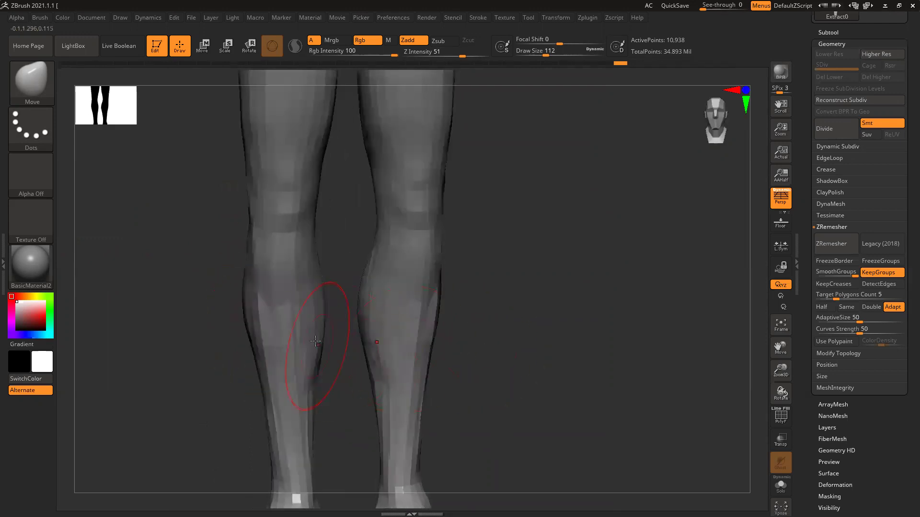
left_click_drag(319, 311, 323, 311)
left_click_drag(513, 346, 409, 332)
left_click_drag(496, 378, 387, 298)
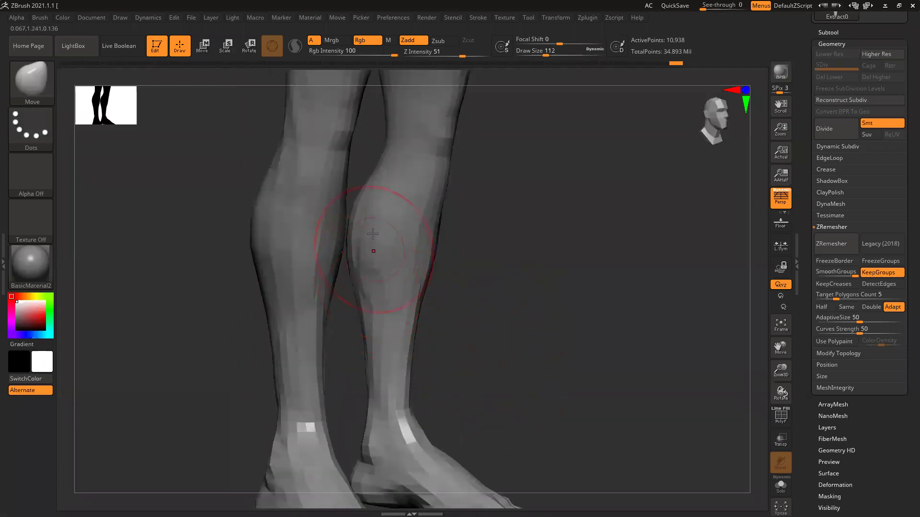
left_click_drag(367, 220, 356, 211)
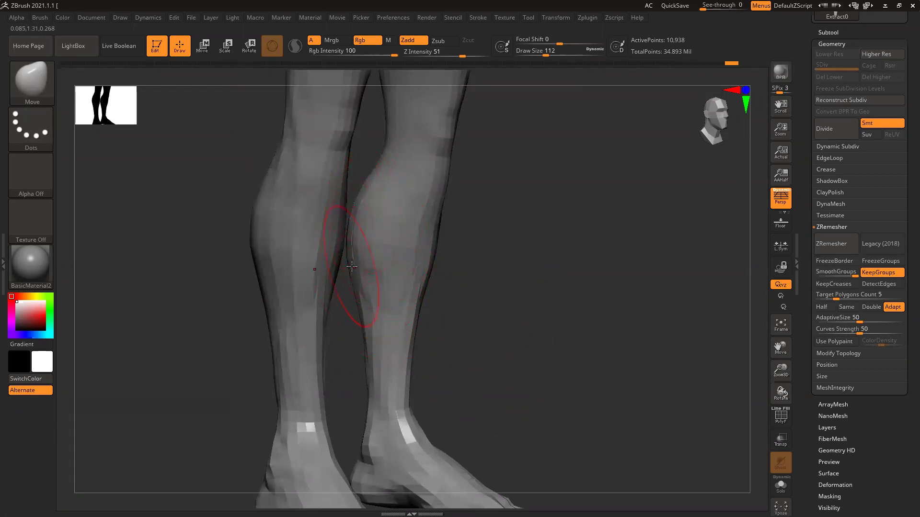
Straighten the back of the lower trouser legs from the ankles up to the calves with the Move brush.
mouse_move(479, 325)
left_mouse_down()
mouse_move(452, 327)
mouse_move(391, 377)
mouse_move(395, 412)
left_mouse_up()
mouse_move(475, 392)
left_mouse_down()
mouse_move(421, 358)
mouse_move(439, 385)
mouse_move(468, 401)
left_mouse_up()
left_click_drag(486, 347, 491, 340)
left_click_drag(488, 302, 493, 287)
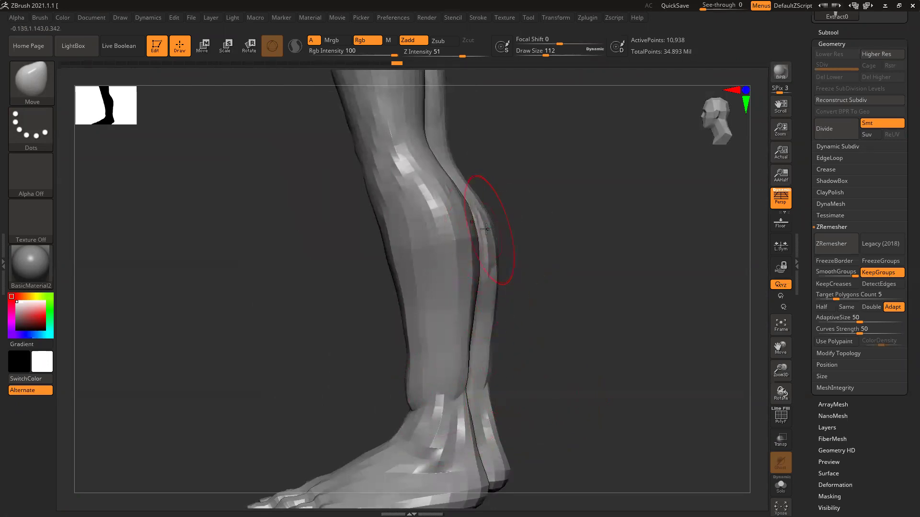
Reshape the backs of the knees and thighs of the trouser legs with Move brush strokes.
mouse_move(573, 255)
left_mouse_down()
mouse_move(439, 287)
mouse_move(434, 386)
mouse_move(390, 391)
mouse_move(343, 375)
mouse_move(369, 312)
mouse_move(448, 240)
left_mouse_up()
left_click_drag(556, 132, 494, 222)
left_click_drag(435, 215, 443, 213)
left_click_drag(429, 158, 436, 156)
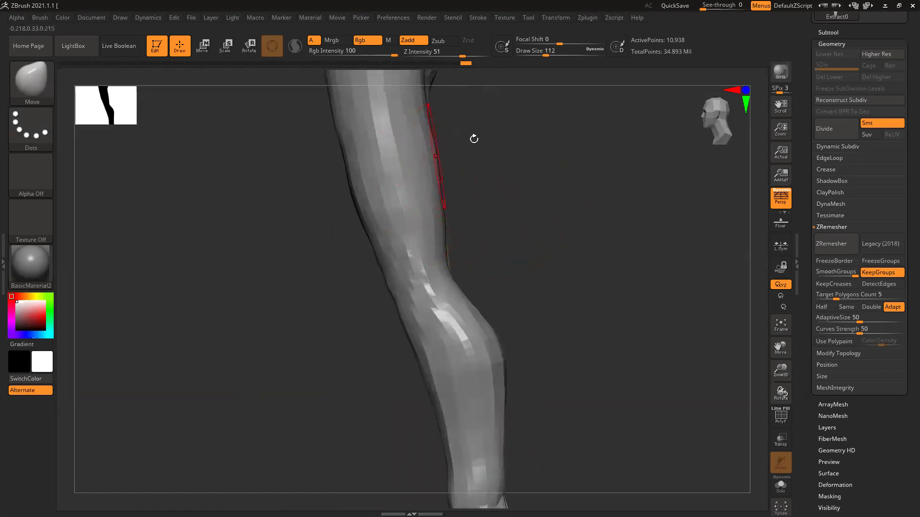
left_click_drag(491, 190, 487, 300, "alt")
left_click_drag(424, 155, 421, 146)
mouse_move(489, 123)
left_mouse_down("alt")
mouse_move(483, 210)
mouse_move(460, 232)
left_mouse_up("alt")
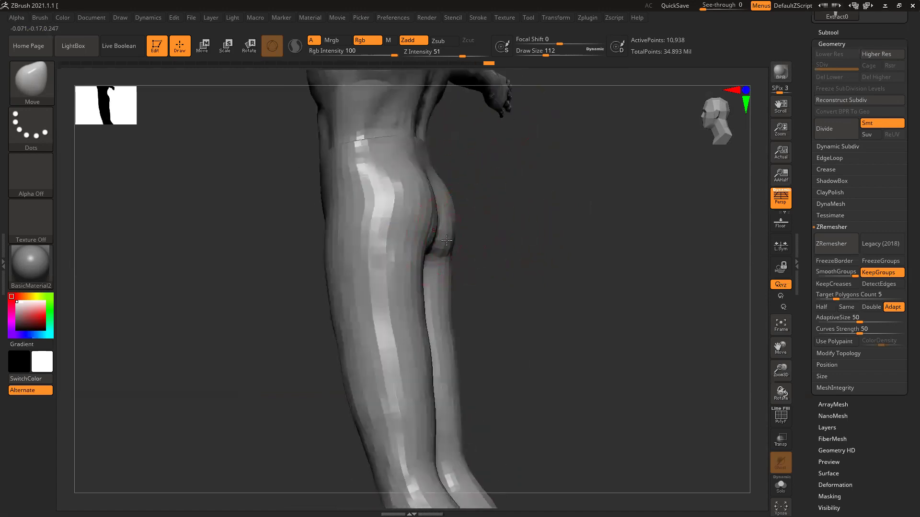
Adjust the trousers around the seat, the back of the waist, the outer thighs and the calves with the Move brush.
left_click_drag(523, 273, 477, 200)
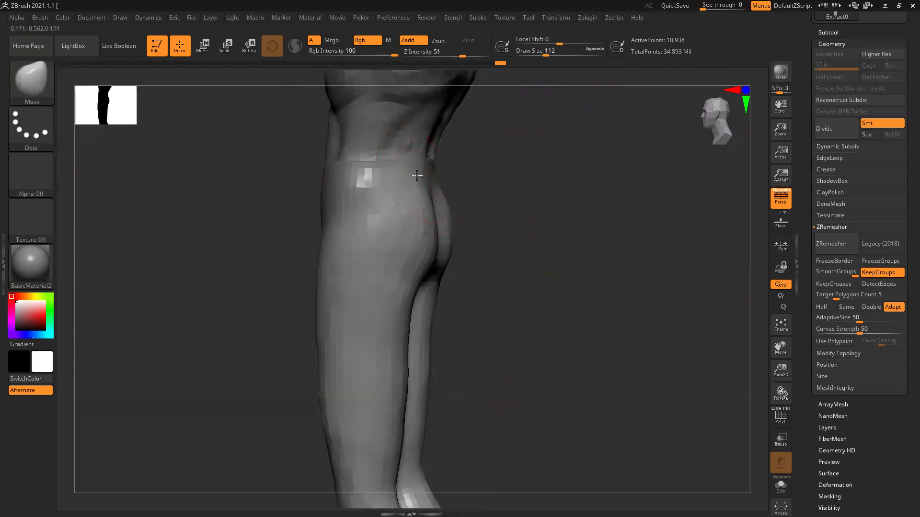
left_click_drag(558, 215, 501, 213)
left_click_drag(581, 311, 577, 244, "alt")
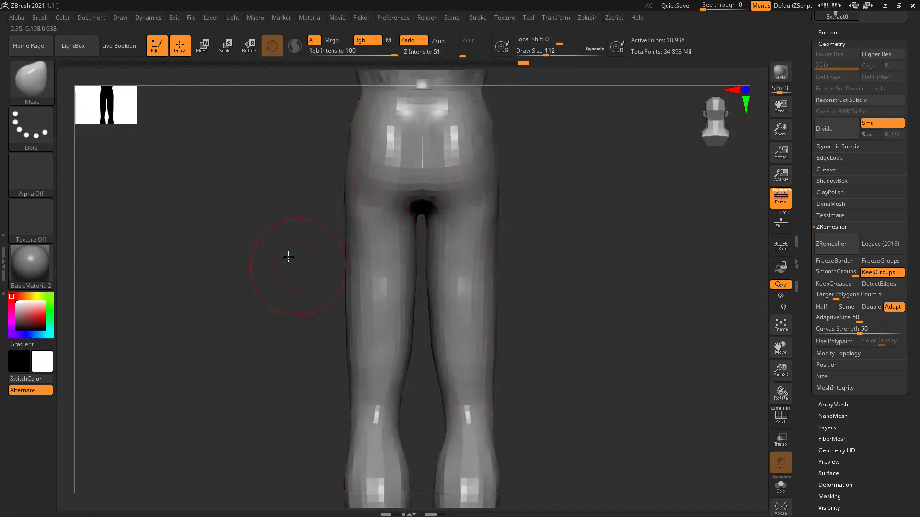
left_click_drag(288, 257, 271, 143, "alt")
left_click_drag(517, 333, 534, 239, "alt")
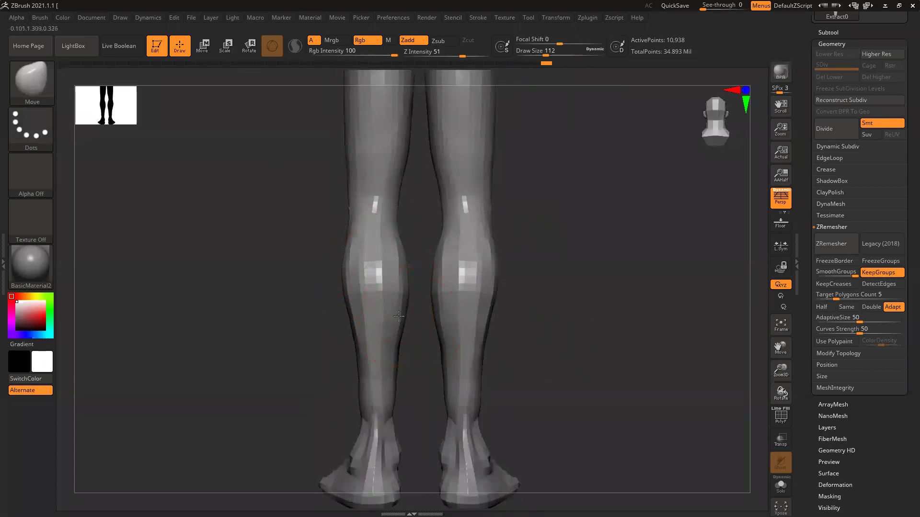
scroll(402, 309, "down", 3)
mouse_move(543, 316)
left_mouse_down()
mouse_move(534, 298)
mouse_move(571, 307)
left_mouse_up()
right_click_drag(415, 274, 431, 349, "ctrl")
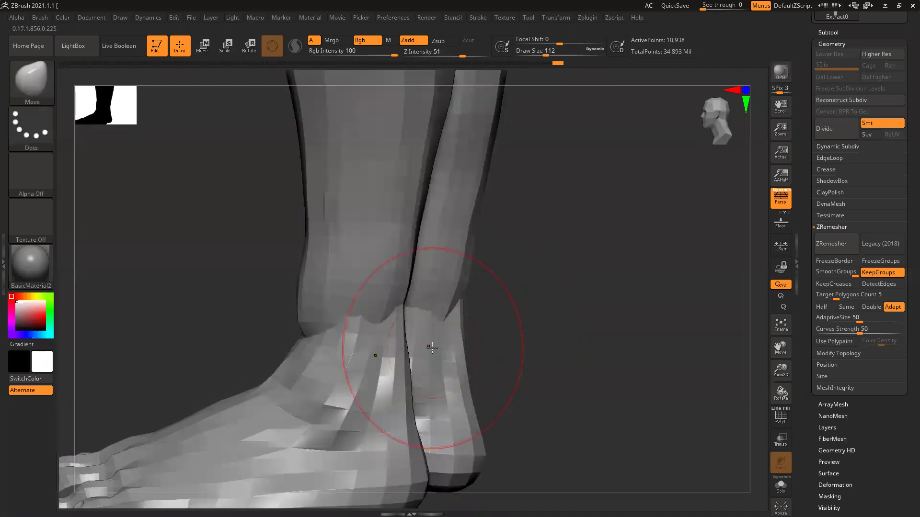
Set the Move brush's Draw Size to 94 and reshape the trouser hems around the backs of the ankles.
mouse_move(31, 266)
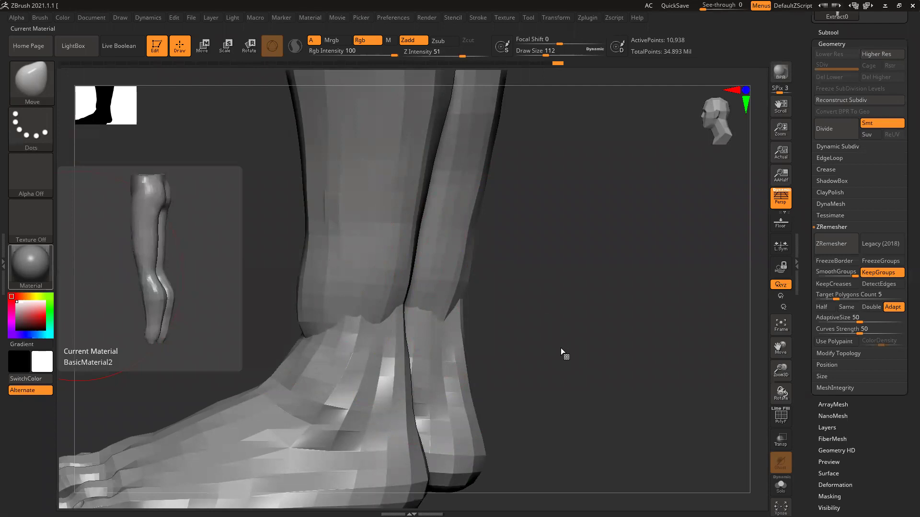
key("space")
left_click(417, 326)
left_click_drag(439, 326, 460, 333)
left_click_drag(542, 335, 453, 338)
mouse_move(238, 327)
left_mouse_down()
mouse_move(190, 322)
mouse_move(255, 332)
left_mouse_up()
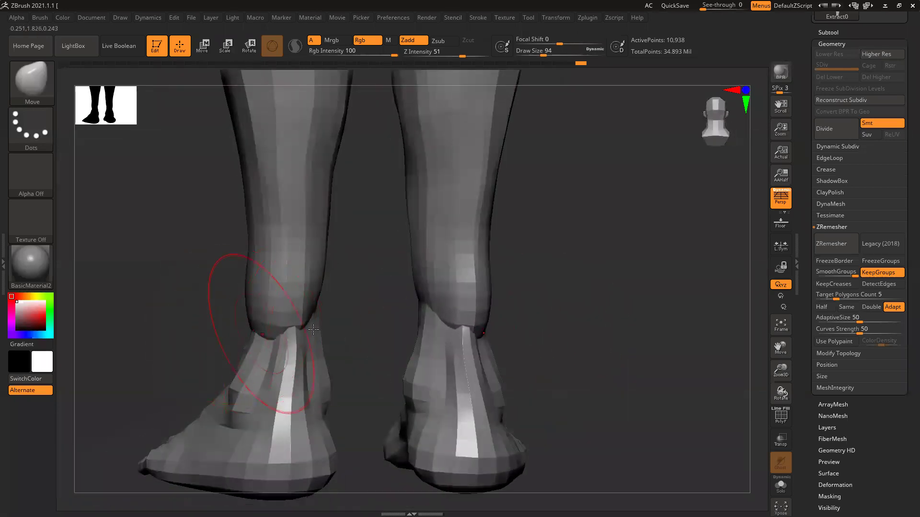
left_click_drag(313, 330, 331, 338)
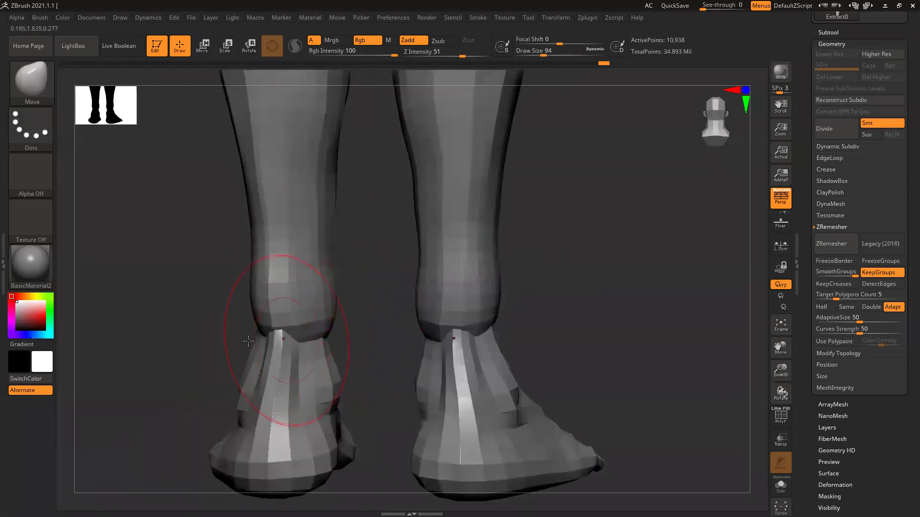
Widen the trouser hems and the lower legs just above the ankles with short Move brush strokes.
left_click_drag(254, 337, 244, 338)
left_click_drag(248, 252, 239, 250)
left_click_drag(326, 247, 336, 262)
left_click_drag(618, 320, 648, 320)
left_click_drag(343, 341, 350, 346)
left_click_drag(476, 334, 496, 335)
left_click_drag(248, 324, 240, 327)
left_click_drag(246, 240, 238, 239)
Pull out the back contour of the lower trouser legs between calf and hem with the Move brush.
left_click_drag(488, 248, 461, 336, "alt")
left_click_drag(368, 320, 336, 329)
left_click_drag(441, 282, 428, 360, "alt")
left_click_drag(331, 324, 338, 325)
left_click_drag(321, 409, 328, 406)
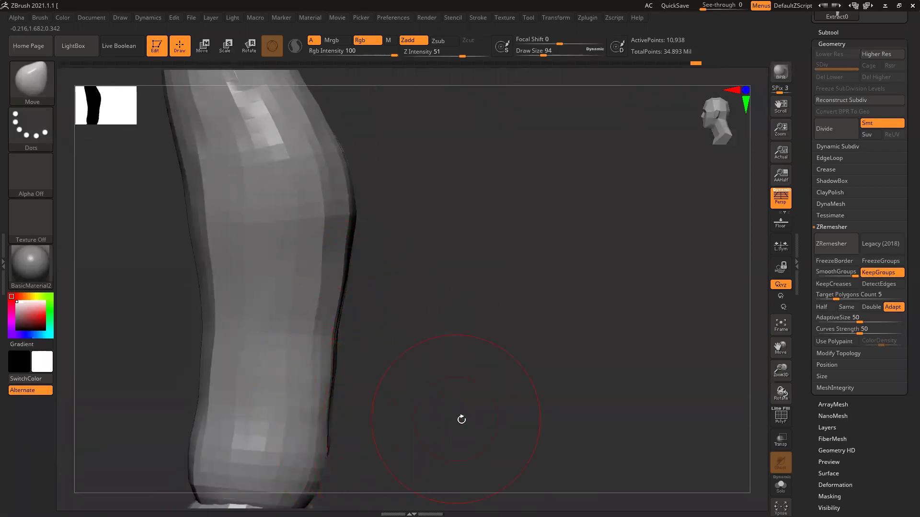
left_click_drag(462, 419, 515, 315)
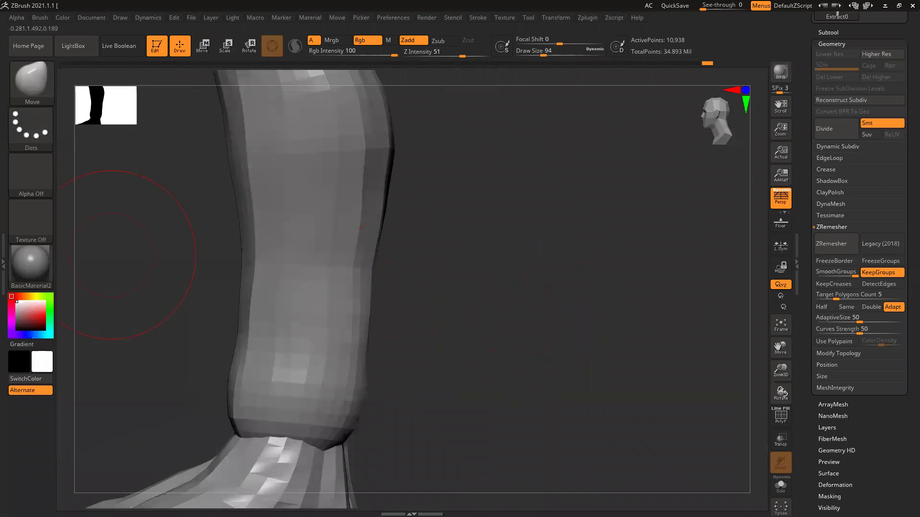
Lower the front of the trousers' waistline into a gentle curve below the navel with the Move brush.
right_click_drag(565, 391, 376, 277)
right_click_drag(537, 287, 421, 285)
right_click_drag(392, 314, 505, 349, "ctrl")
right_click_drag(397, 246, 412, 273, "ctrl")
right_click_drag(549, 340, 457, 349)
right_click_drag(553, 357, 552, 304, "alt")
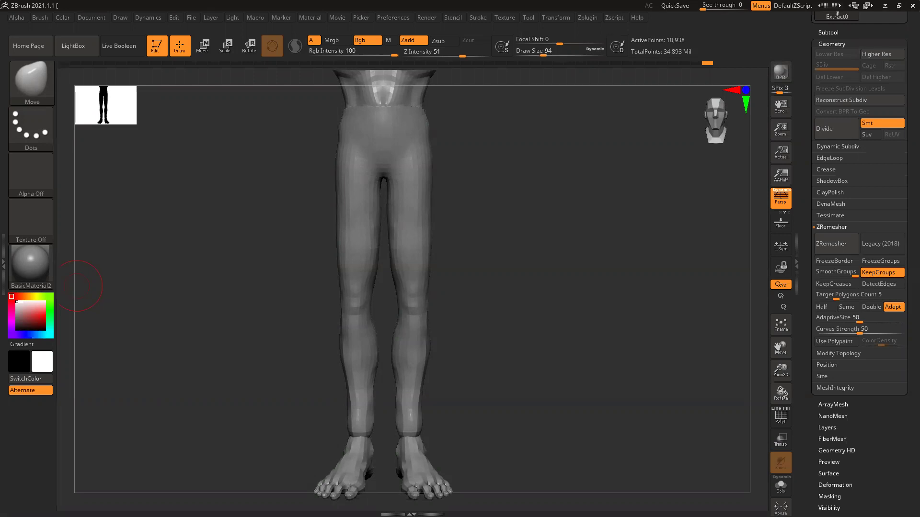
right_click_drag(512, 115, 504, 226, "alt")
right_click_drag(347, 218, 571, 318, "ctrl")
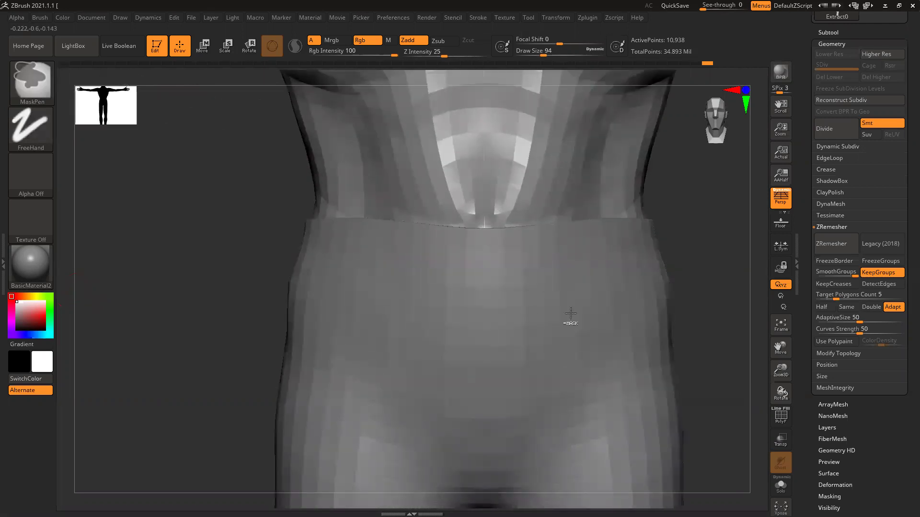
right_click_drag(694, 235, 563, 209, "alt")
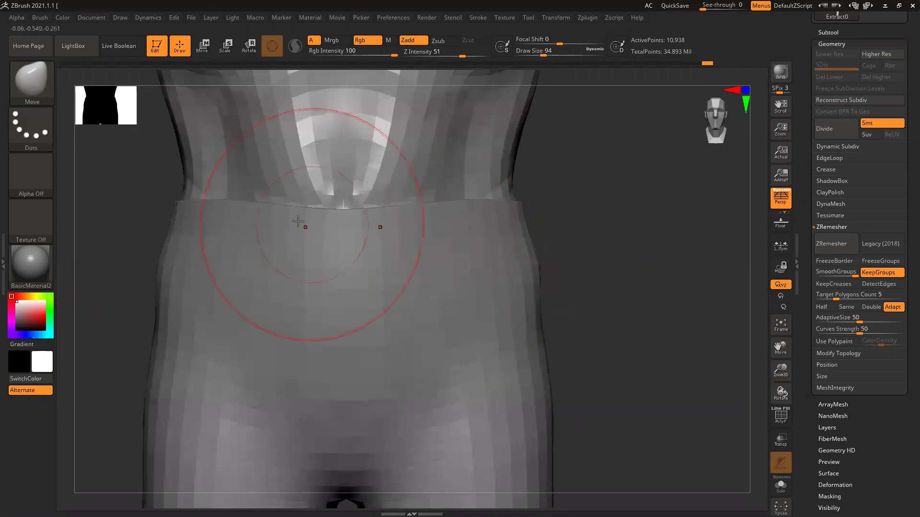
mouse_move(272, 204)
left_mouse_down()
mouse_move(271, 227)
mouse_move(234, 220)
left_mouse_up()
left_click_drag(334, 217, 339, 235)
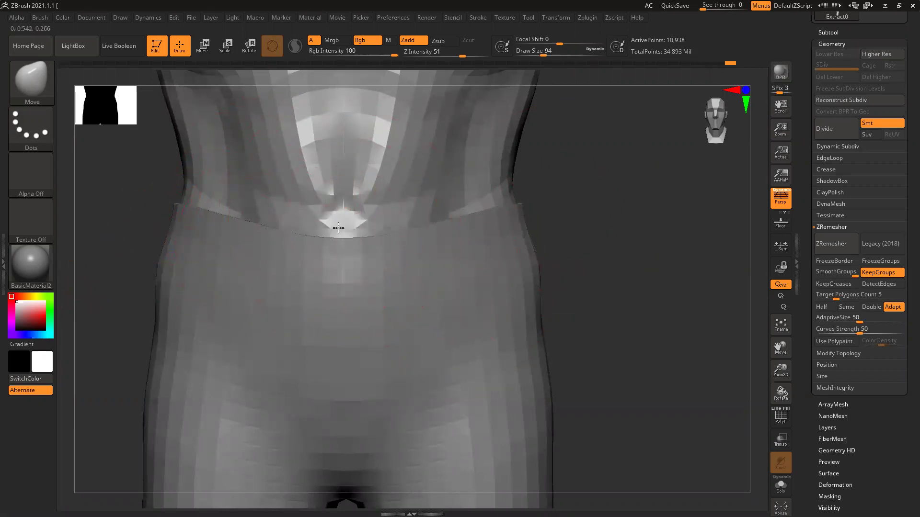
left_click_drag(220, 221, 221, 230)
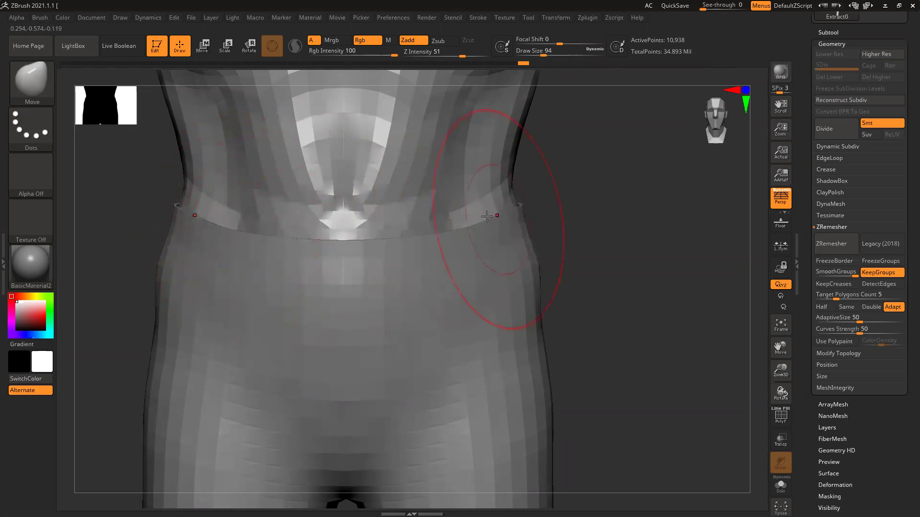
Turn on Dynamic Subdiv for the trousers.
right_click_drag(547, 239, 406, 195, "ctrl")
right_click_drag(551, 378, 523, 275, "alt")
right_click_drag(583, 292, 554, 282)
left_click_drag(554, 281, 539, 222, "shift")
key("f")
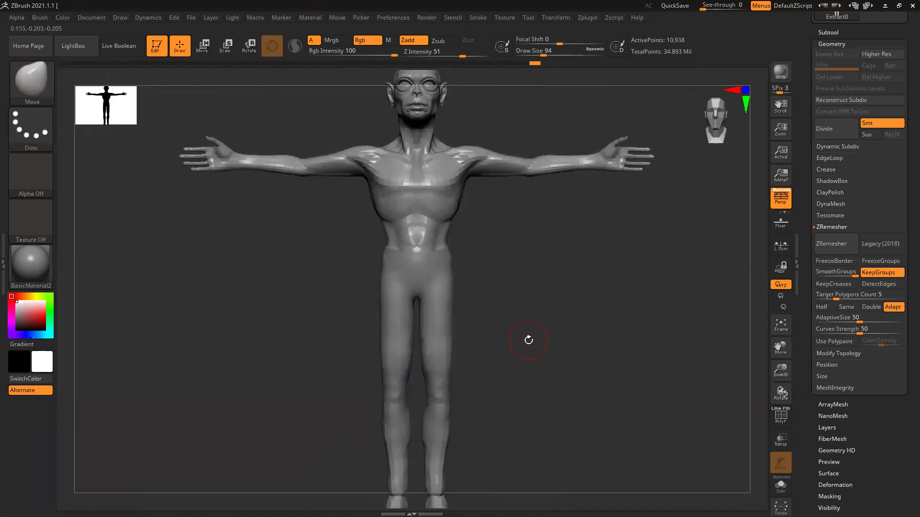
left_click_drag(544, 366, 525, 297)
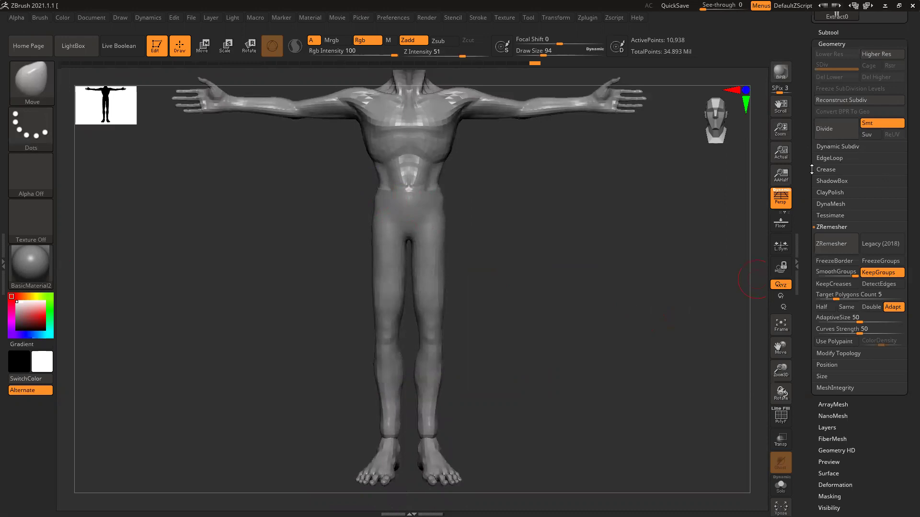
left_click(840, 147)
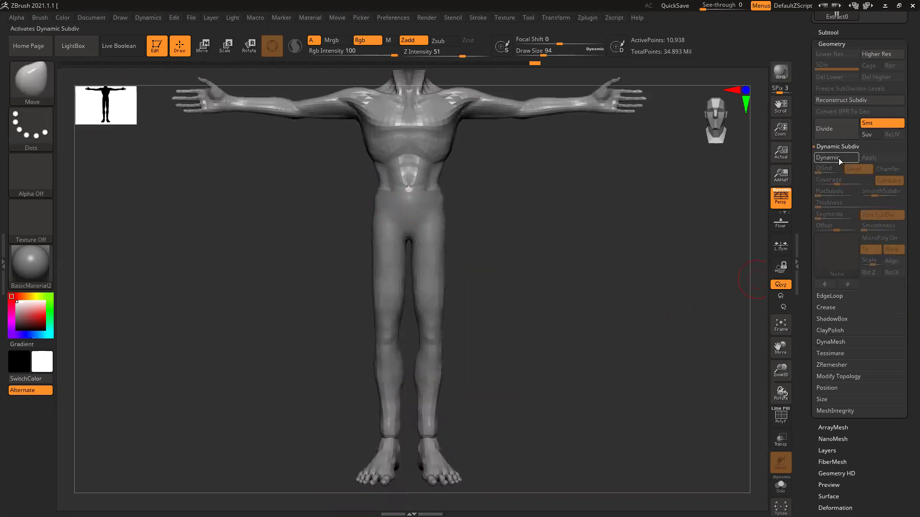
left_click(839, 158)
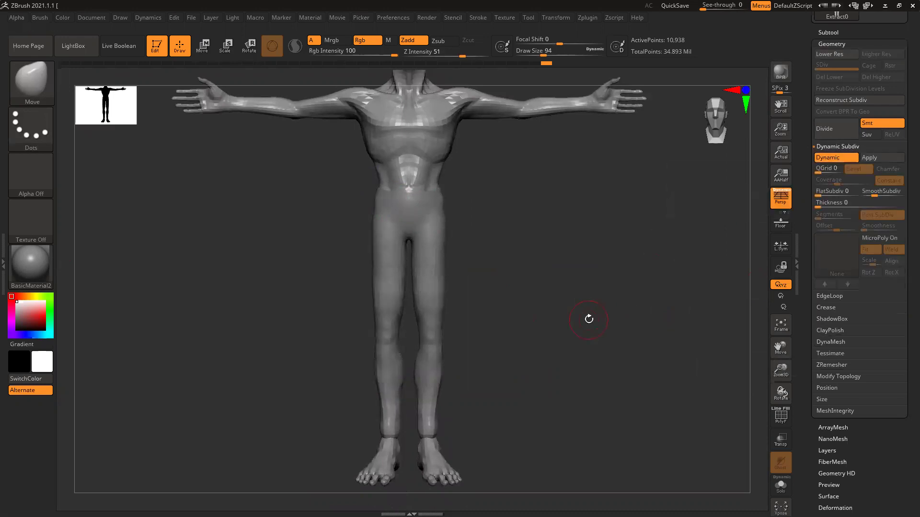
Mask the upper edge of the trousers as a band around the waist.
right_click_drag(579, 295, 575, 273, "alt")
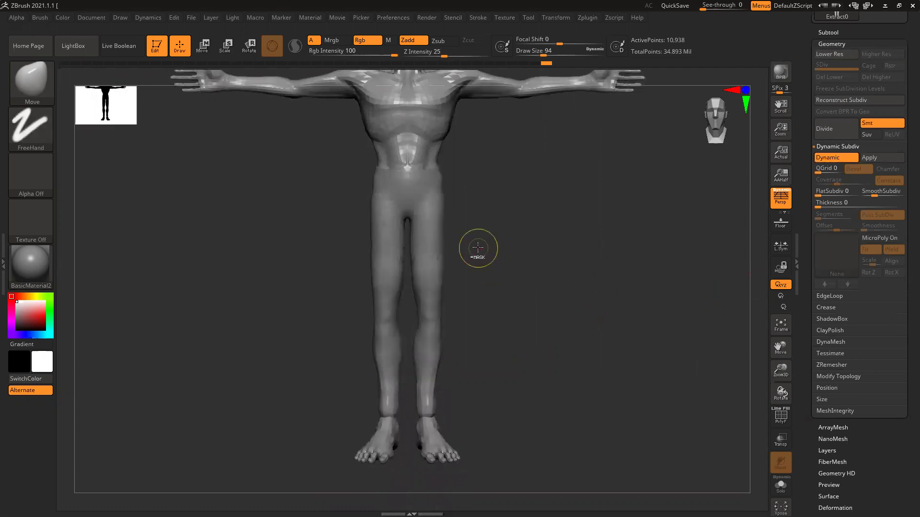
right_click_drag(477, 250, 574, 291, "ctrl")
left_click_drag(563, 325, 620, 339)
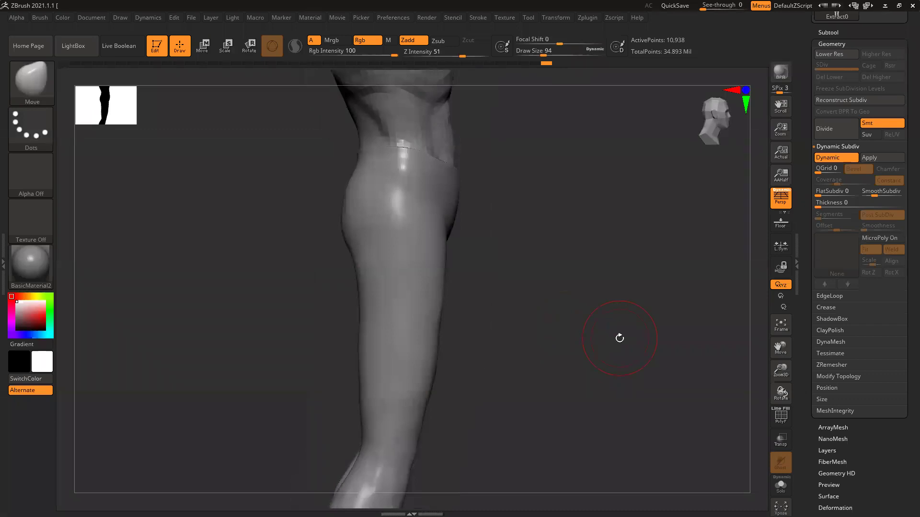
left_click_drag(601, 357, 519, 355)
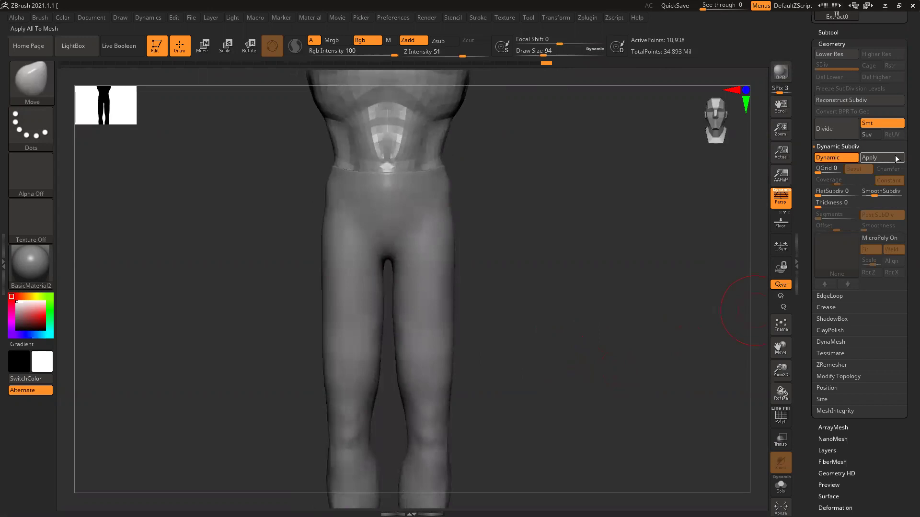
left_click_drag(518, 314, 548, 303)
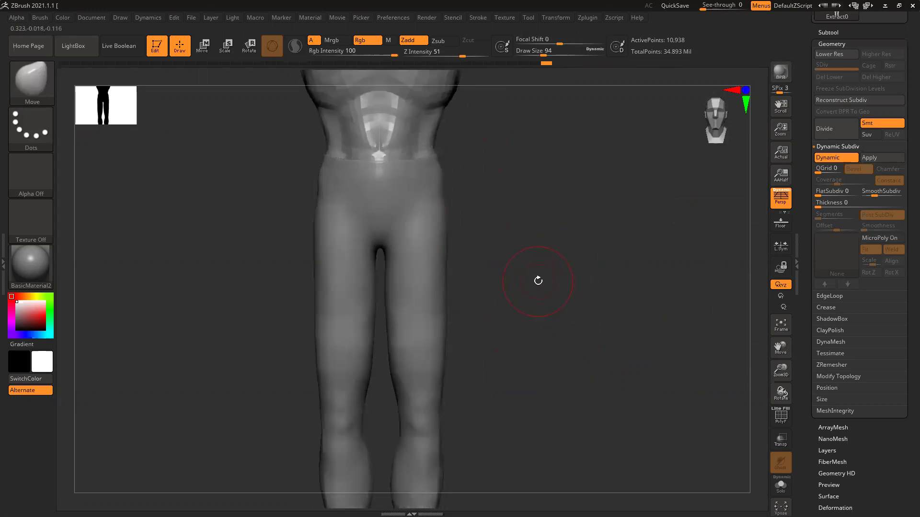
left_click_drag(284, 120, 497, 165, "ctrl")
mouse_move(507, 238)
left_mouse_down()
mouse_move(649, 246)
mouse_move(551, 244)
left_mouse_up()
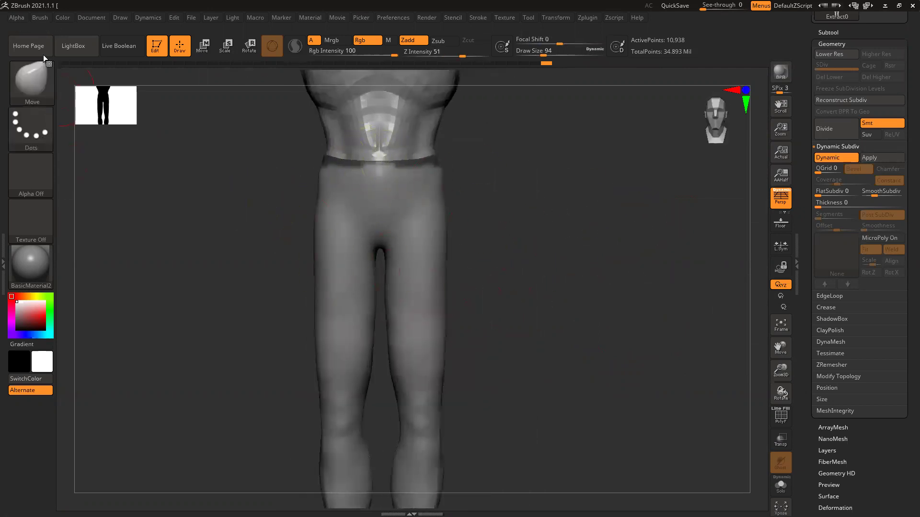
Dock the Dynamics palette in the side tray and turn on CollisionVolume.
left_click(6, 268)
left_click_drag(109, 14, 216, 36)
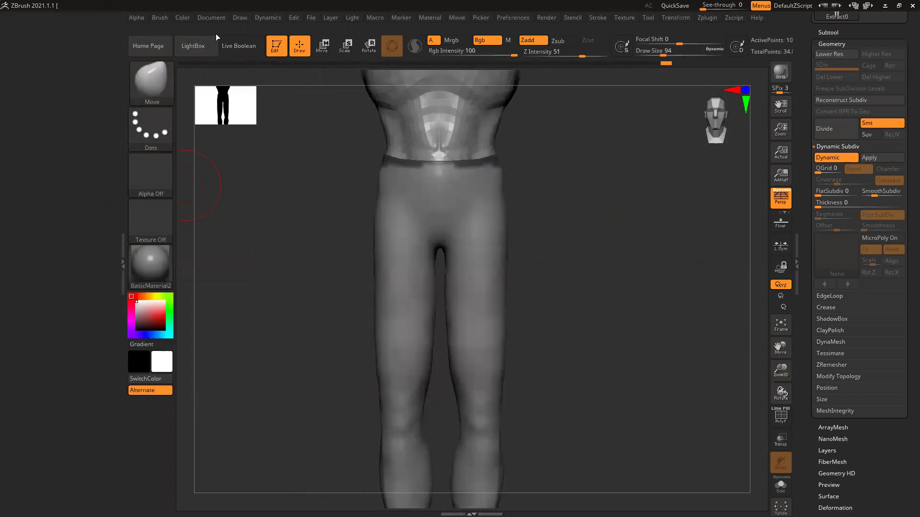
left_click(268, 18)
left_click_drag(259, 31, 34, 37)
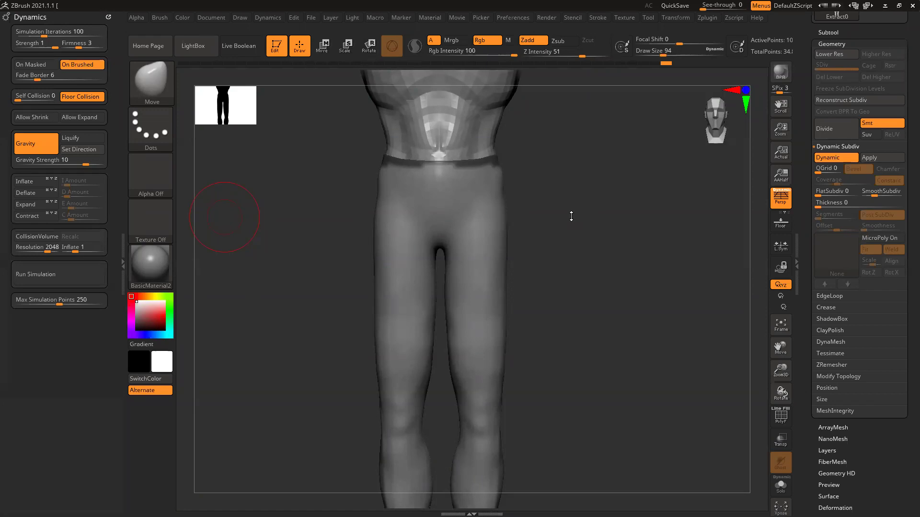
mouse_move(618, 251)
right_mouse_down("ctrl")
mouse_move(503, 199)
mouse_move(561, 241)
right_mouse_up("ctrl")
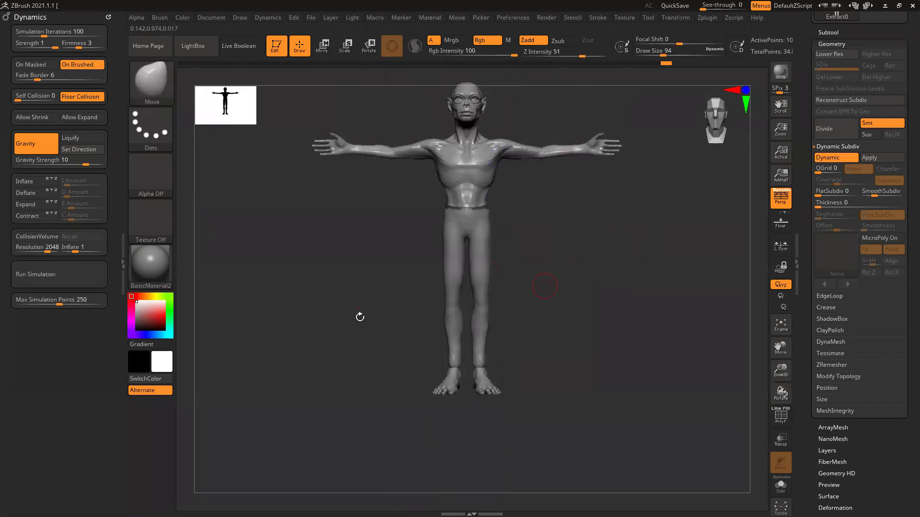
left_click(33, 237)
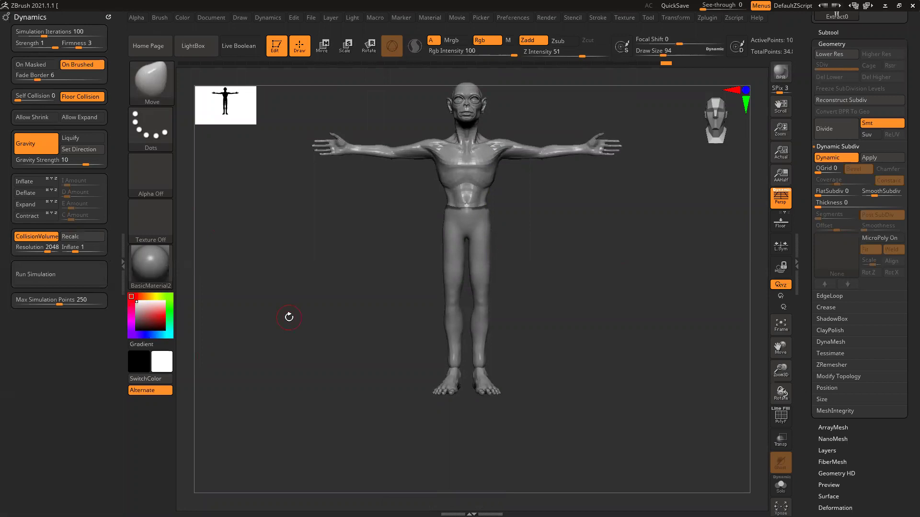
Run the cloth simulation on the trousers and examine how the legs and hems drape.
left_click(48, 278)
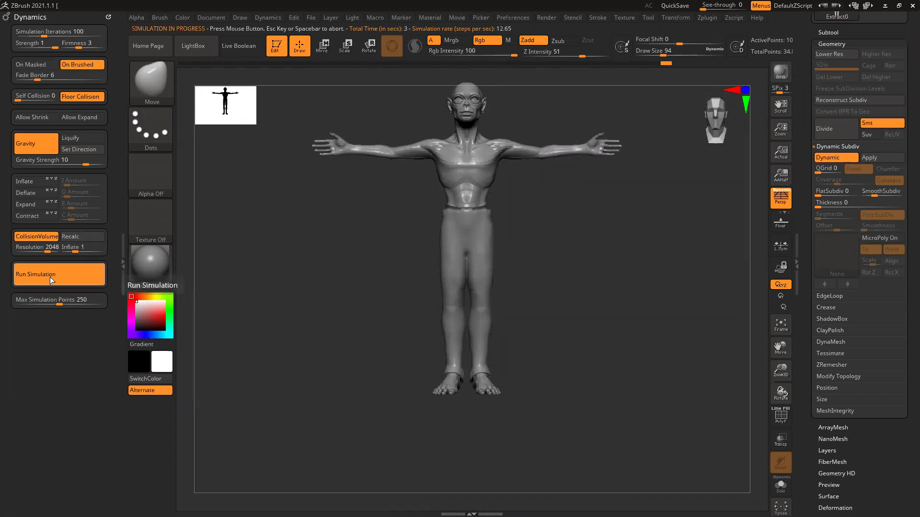
mouse_move(493, 280)
right_mouse_down("ctrl")
mouse_move(523, 331)
mouse_move(587, 350)
mouse_move(504, 349)
right_mouse_up("ctrl")
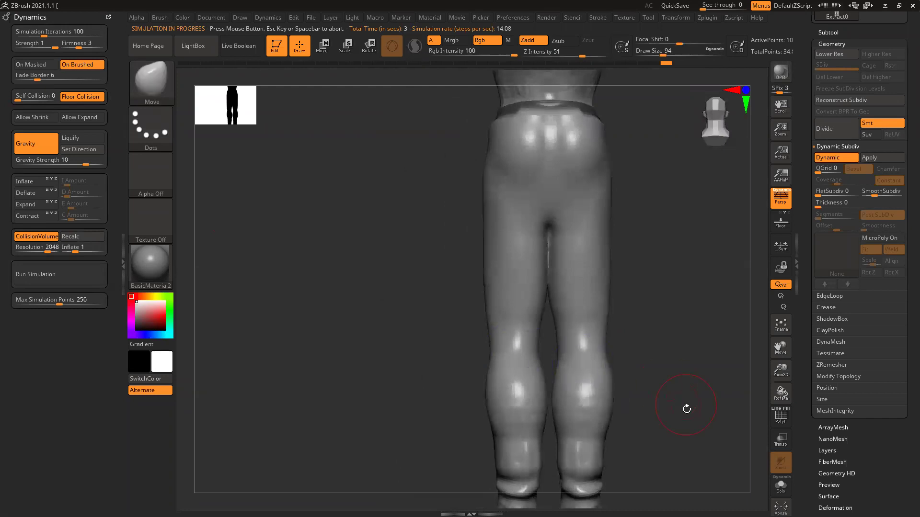
right_click_drag(686, 407, 649, 221, "alt")
left_click_drag(612, 338, 390, 314)
Undo the cloth simulation and set the Gravity Strength to 1.96345.
key("ctrl")
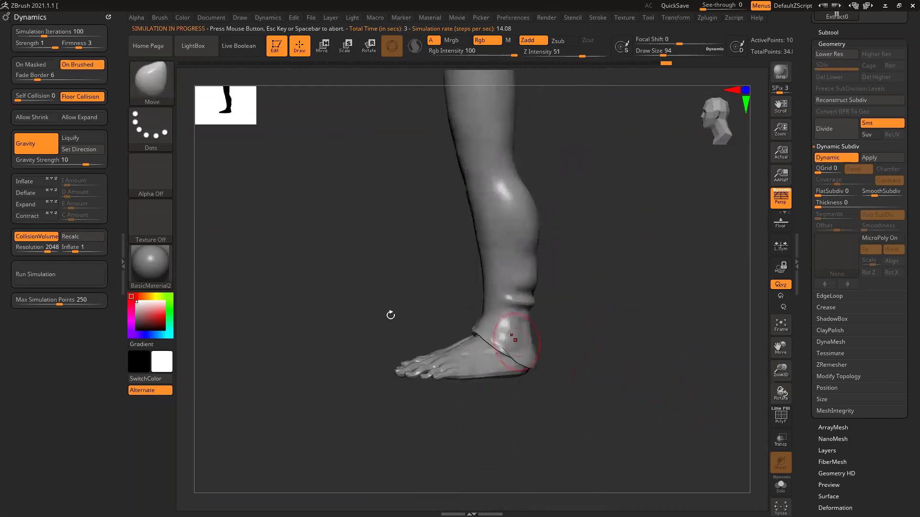
right_click_drag(389, 288, 386, 383, "alt")
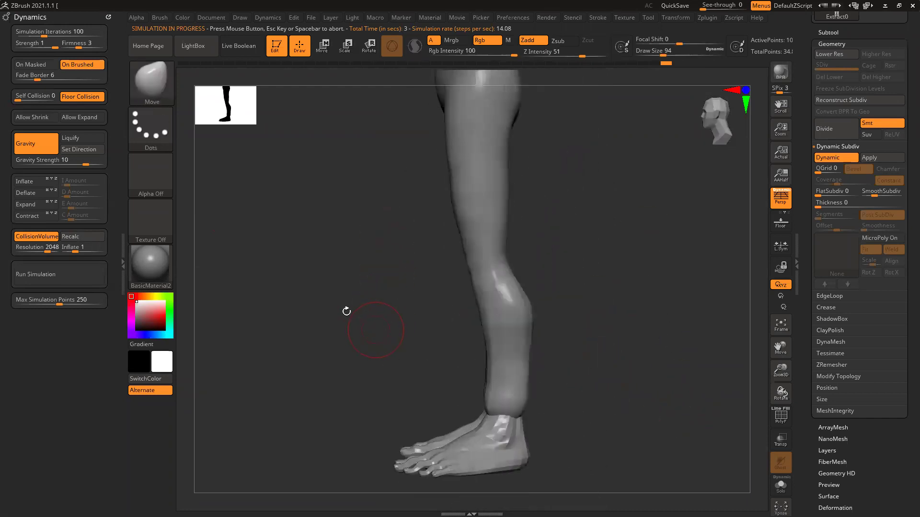
left_click_drag(78, 162, 80, 163)
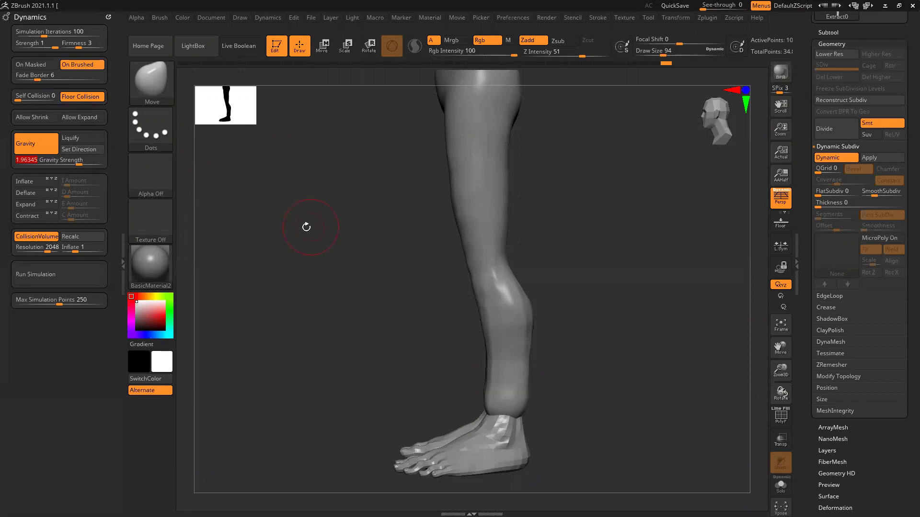
left_click_drag(286, 226, 277, 199)
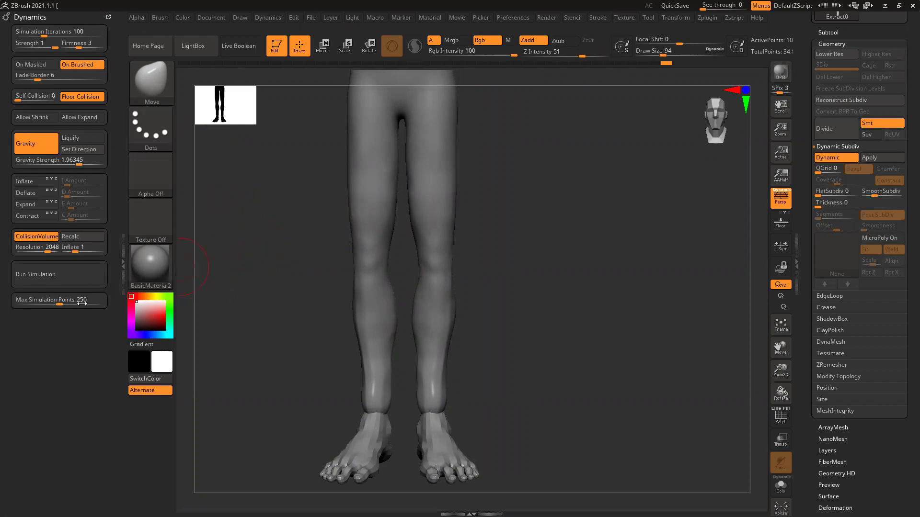
Run the cloth simulation twice to test how the trousers drape, undoing the result each time.
left_click(71, 281)
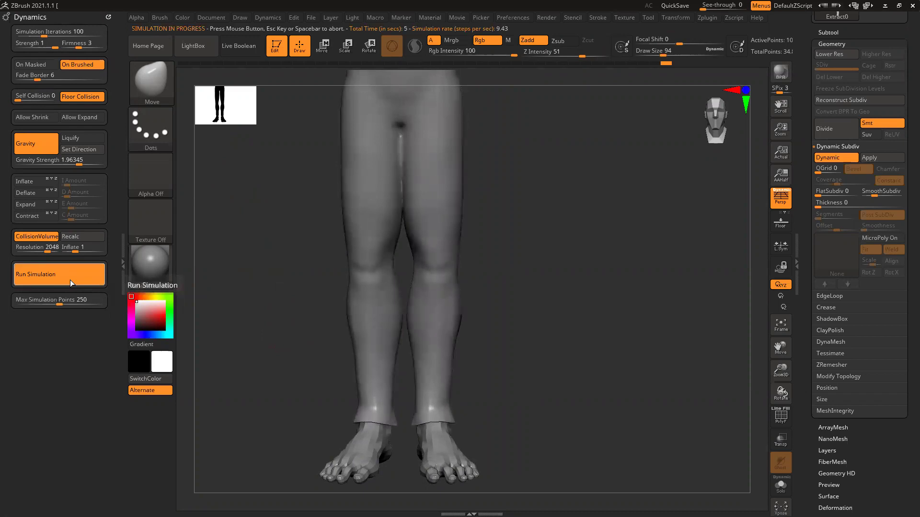
left_click_drag(581, 301, 568, 257)
key("ctrl+z")
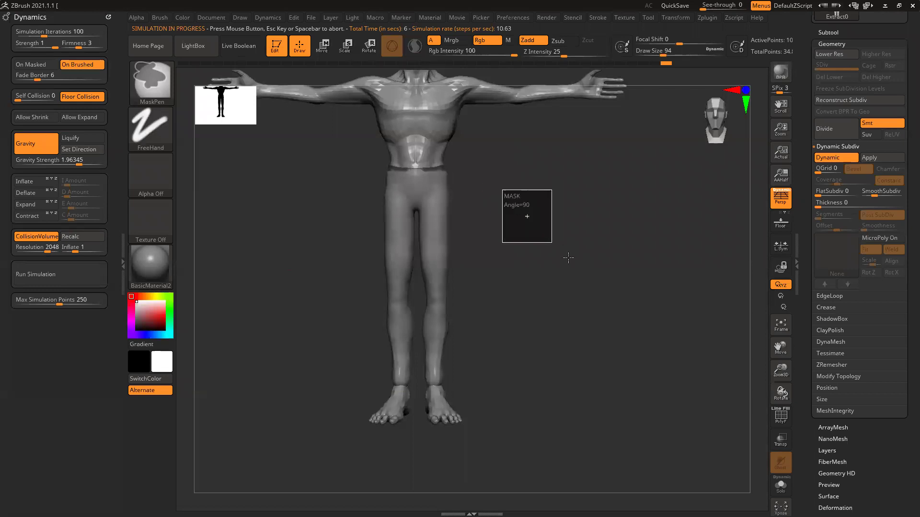
left_click(60, 274)
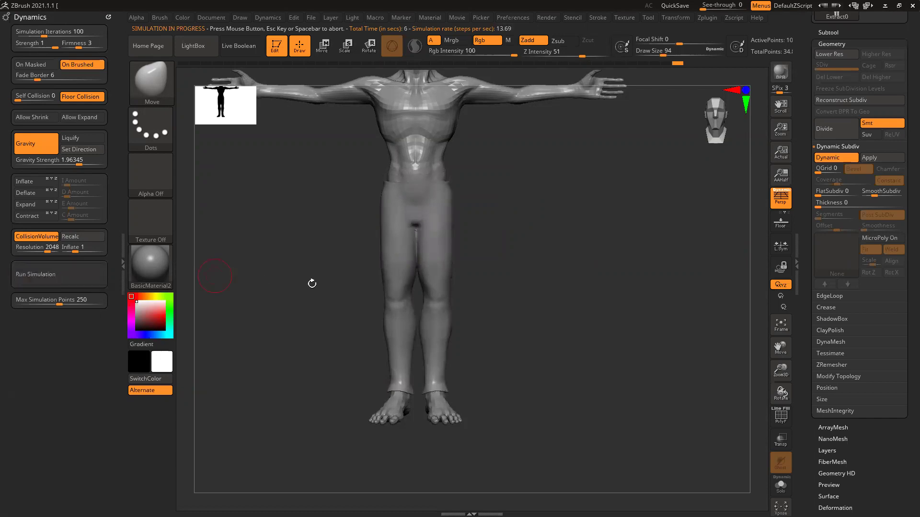
key("ctrl")
Select the ClothMove brush and enlarge its Draw Size to 162.
right_click_drag(530, 241, 523, 256, "alt")
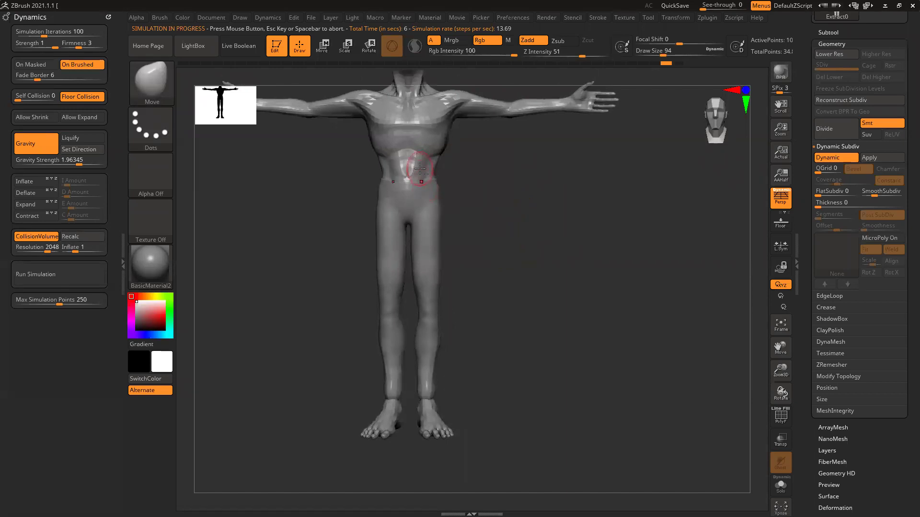
right_click_drag(415, 170, 427, 212, "ctrl")
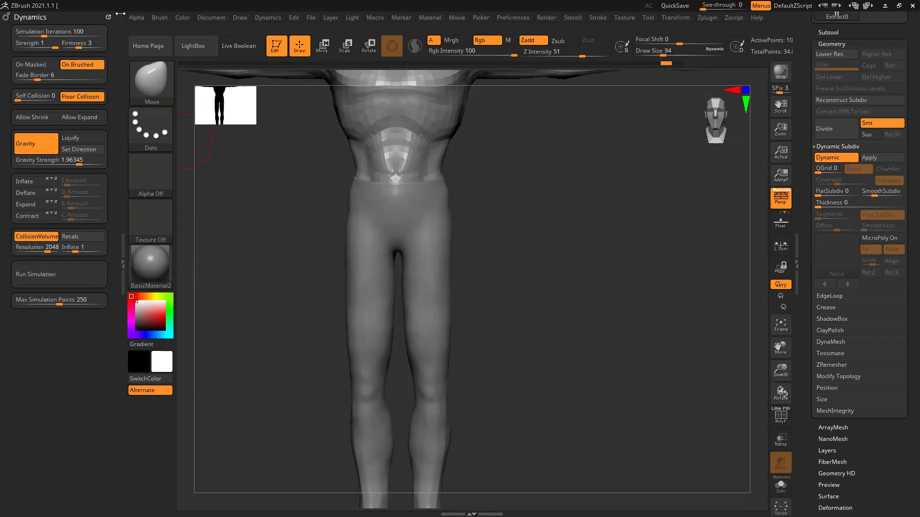
left_click(150, 81)
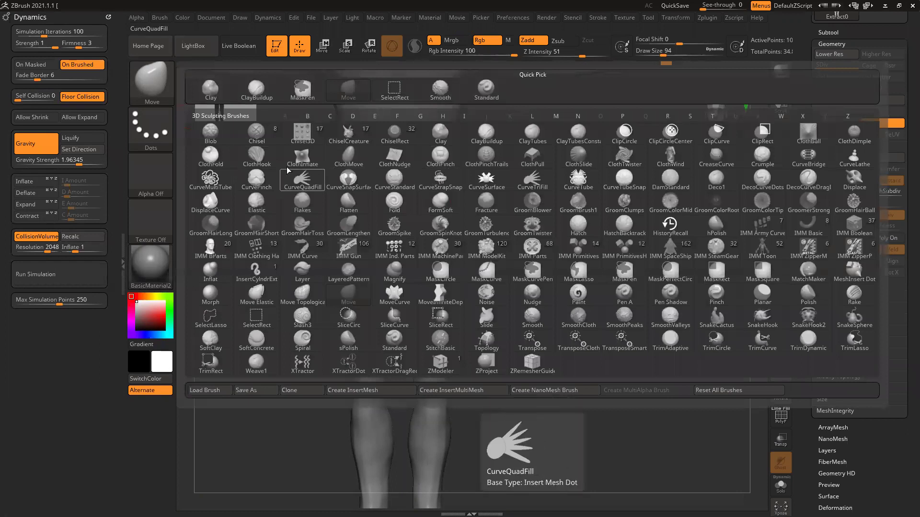
left_click(349, 164)
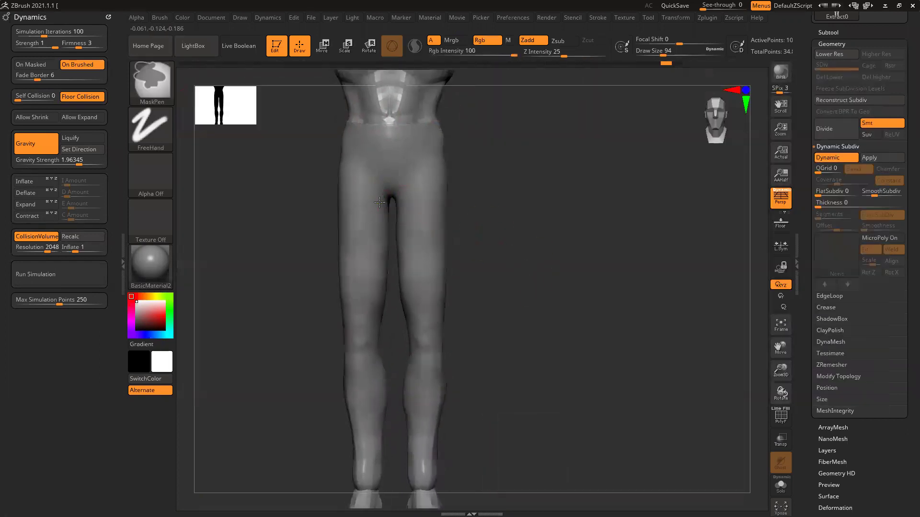
key("bracketright")
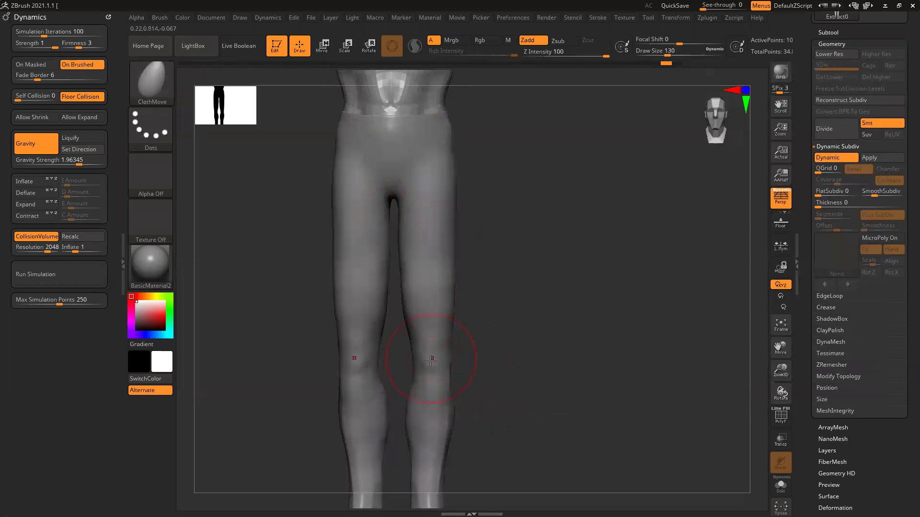
left_click_drag(575, 417, 518, 246, "alt")
key("bracketright")
Push the trouser legs upward with ClothMove to bunch folds above the hems and around the knees.
left_click_drag(409, 379, 411, 359)
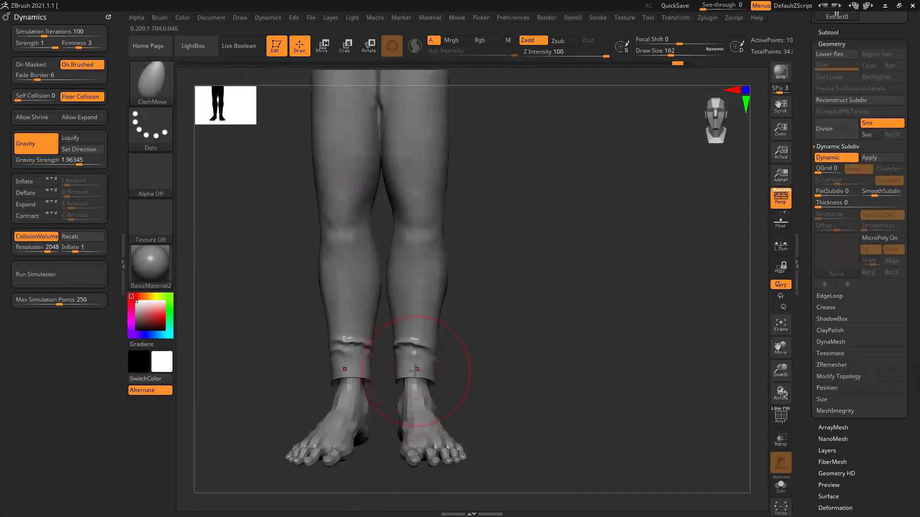
mouse_move(491, 361)
left_mouse_down()
mouse_move(447, 370)
mouse_move(442, 384)
mouse_move(416, 374)
mouse_move(415, 382)
left_mouse_up()
mouse_move(522, 282)
left_mouse_down()
mouse_move(485, 280)
mouse_move(454, 311)
mouse_move(453, 351)
left_mouse_up()
left_click_drag(491, 266, 559, 227)
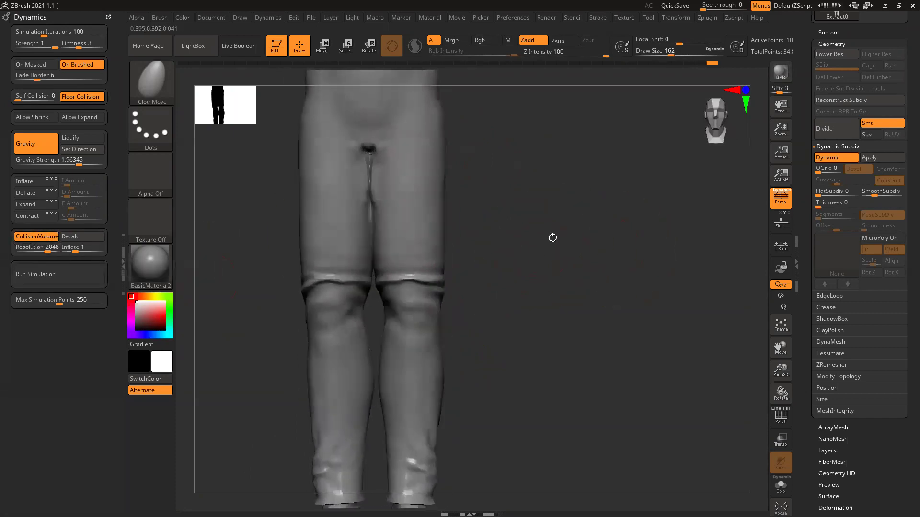
Move the cloth up and down over the front of the pelvis and upper thighs to form creases around the crotch.
left_click_drag(510, 228, 505, 228)
left_click_drag(402, 226, 403, 144)
left_click_drag(383, 196, 392, 254)
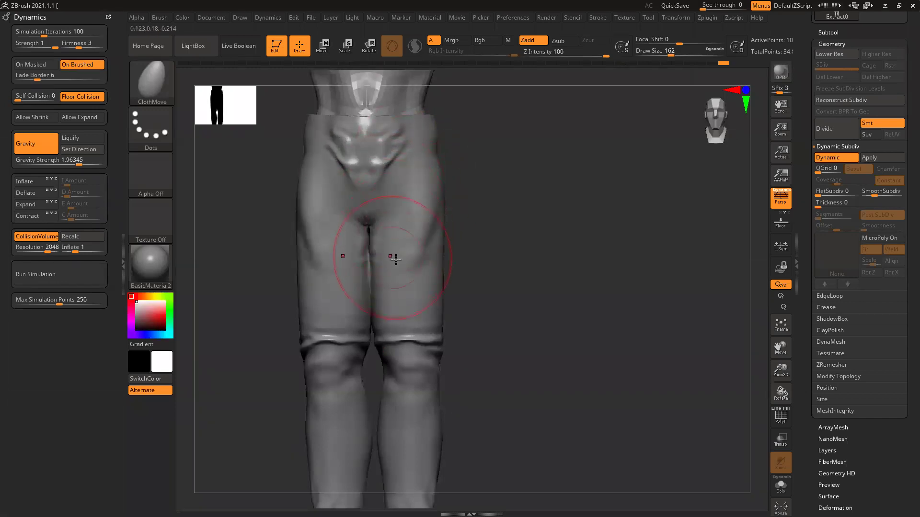
left_click_drag(493, 308, 476, 308)
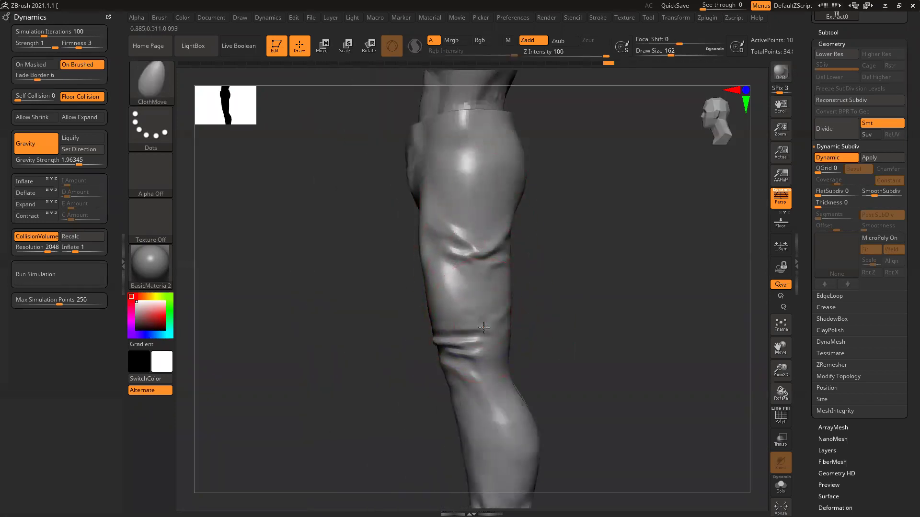
Shape folds on the backs of the knees and upper thighs with the ClothMove brush.
left_click_drag(616, 368, 545, 255, "alt")
mouse_move(444, 266)
left_mouse_down()
mouse_move(433, 285)
mouse_move(405, 292)
left_mouse_up()
left_click_drag(527, 298, 441, 303, "shift")
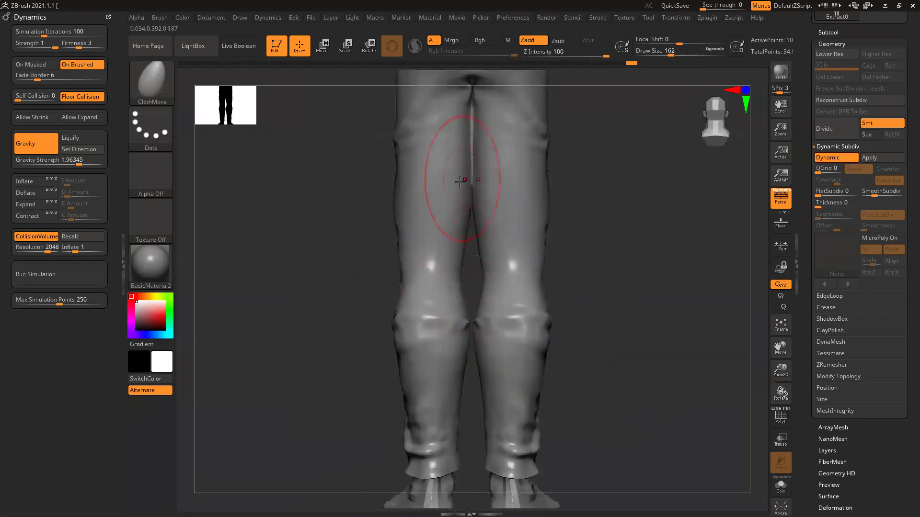
left_click_drag(454, 126, 454, 147)
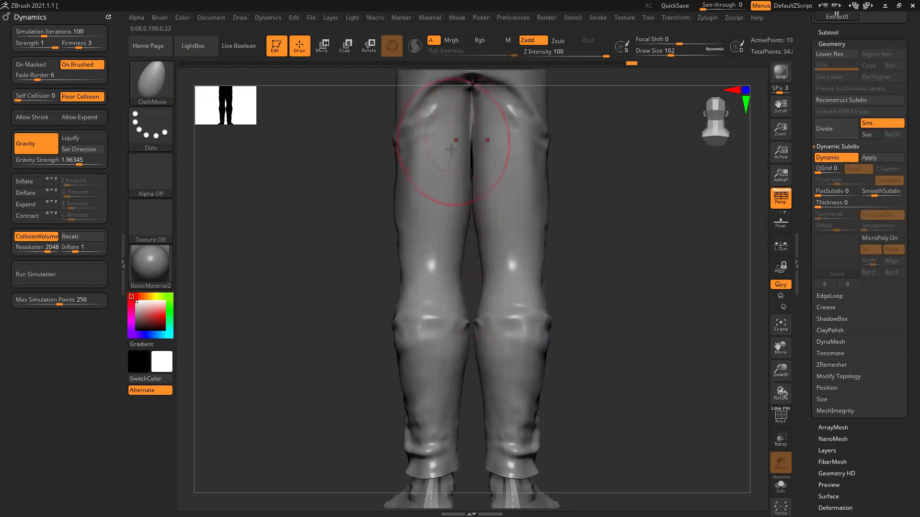
Adjust the trousers' waistband and hips with ClothMove strokes from the back and front.
left_click_drag(634, 164, 611, 278, "alt")
left_click_drag(384, 174, 382, 166)
left_click_drag(313, 160, 486, 198)
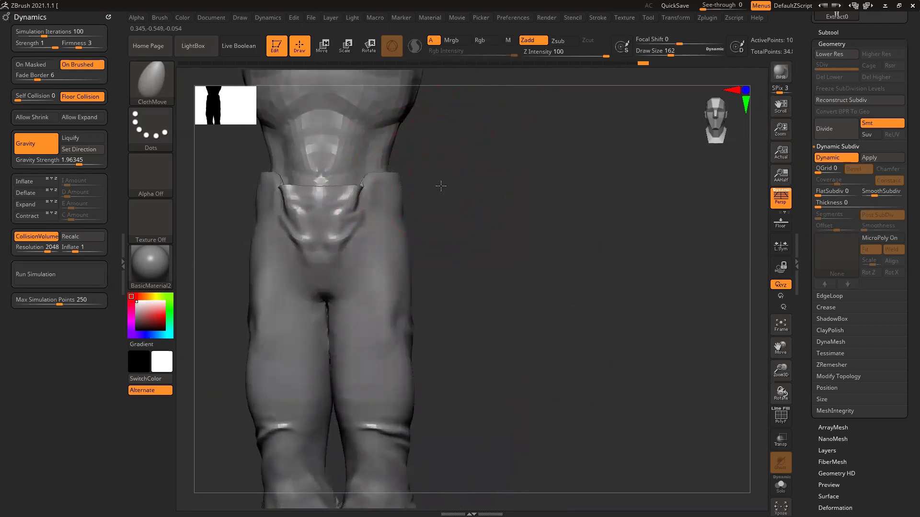
left_click_drag(451, 166, 459, 208)
mouse_move(356, 230)
left_mouse_down("shift")
mouse_move(365, 199)
mouse_move(388, 186)
left_mouse_up("shift")
mouse_move(504, 228)
left_mouse_down()
mouse_move(507, 249)
mouse_move(499, 189)
left_mouse_up()
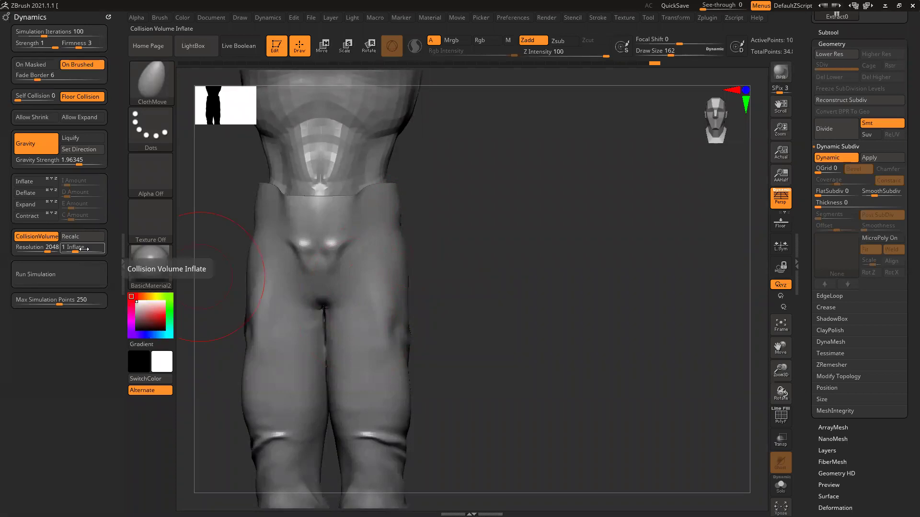
Set the collision volume's Inflate to 0.
key("ctrl")
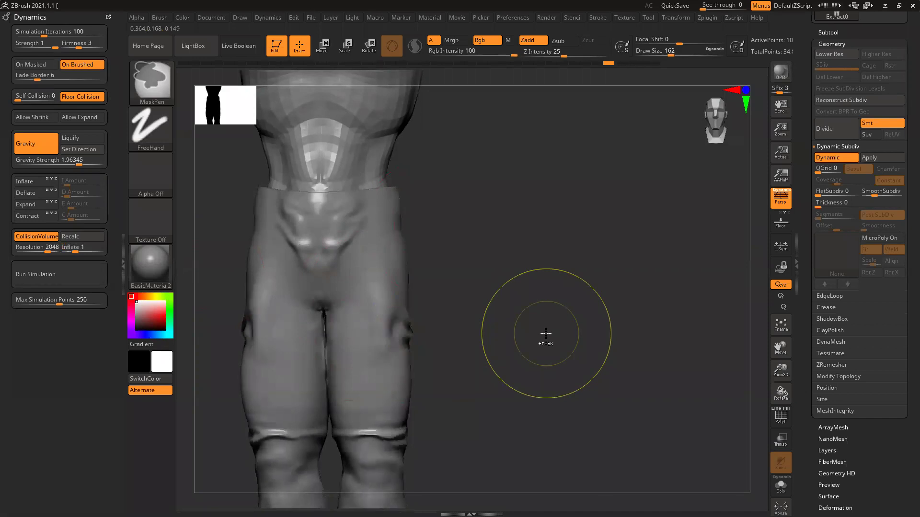
left_click(82, 247)
type("0")
key("Return")
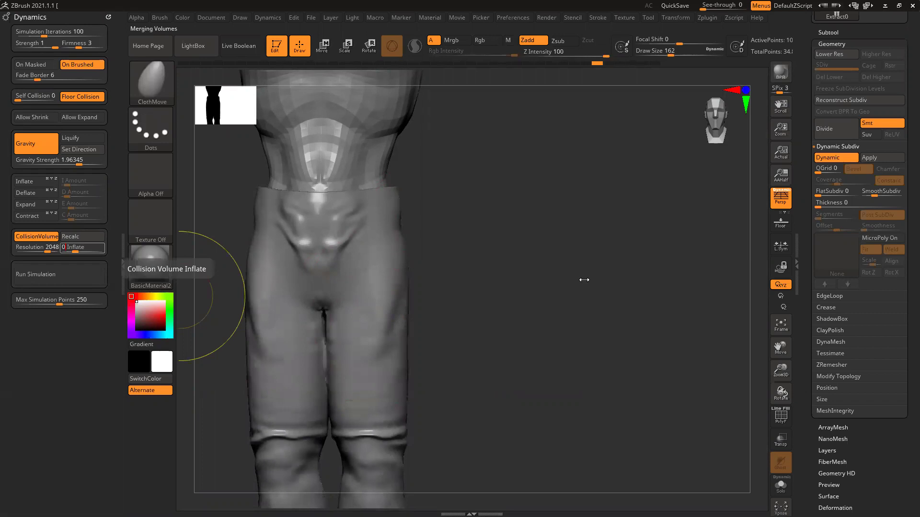
Move the waistband inward at the hips with ClothMove so it sits closer to the body.
left_click_drag(500, 300, 520, 289, "alt")
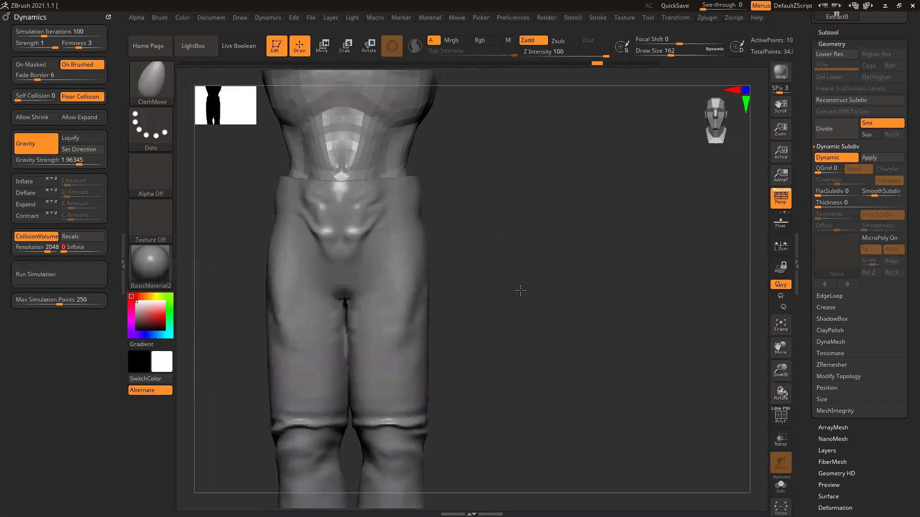
left_click_drag(416, 187, 401, 184)
left_click_drag(461, 185, 370, 181)
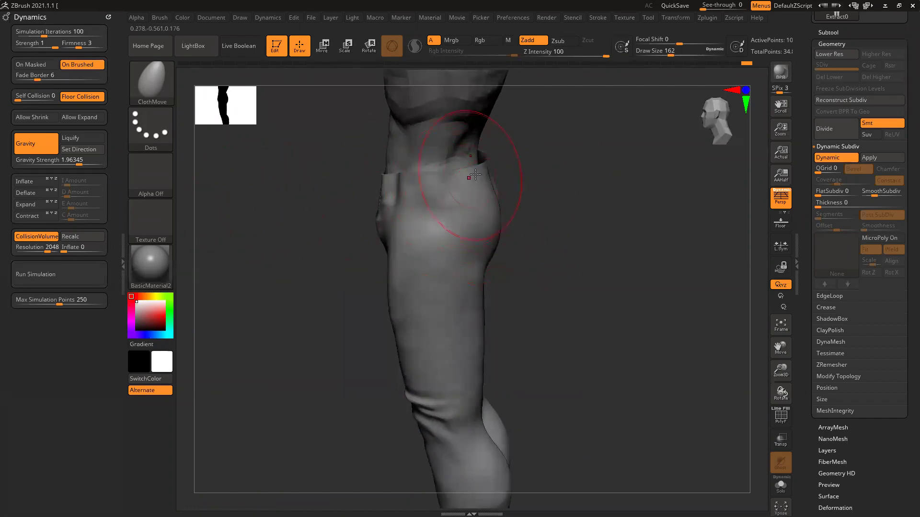
Set the collision volume's Inflate to 0.1.
left_click_drag(67, 247, 86, 246)
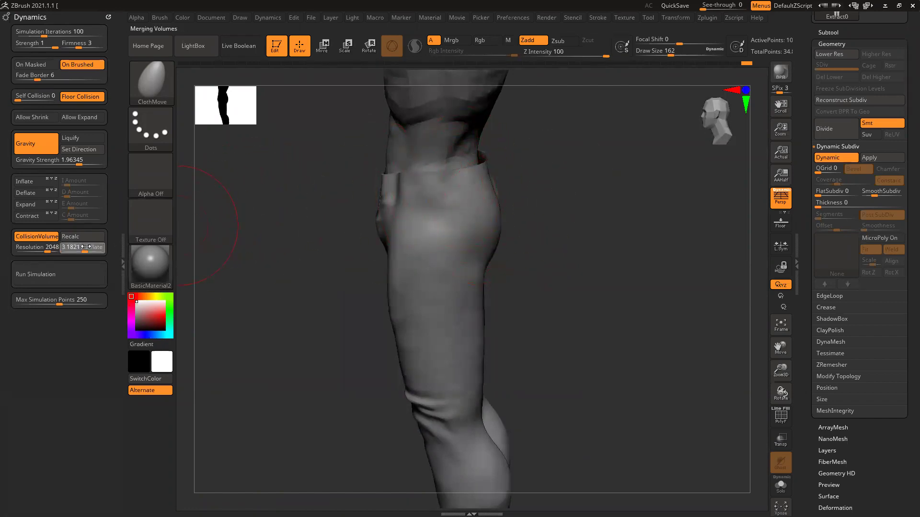
left_click(86, 247)
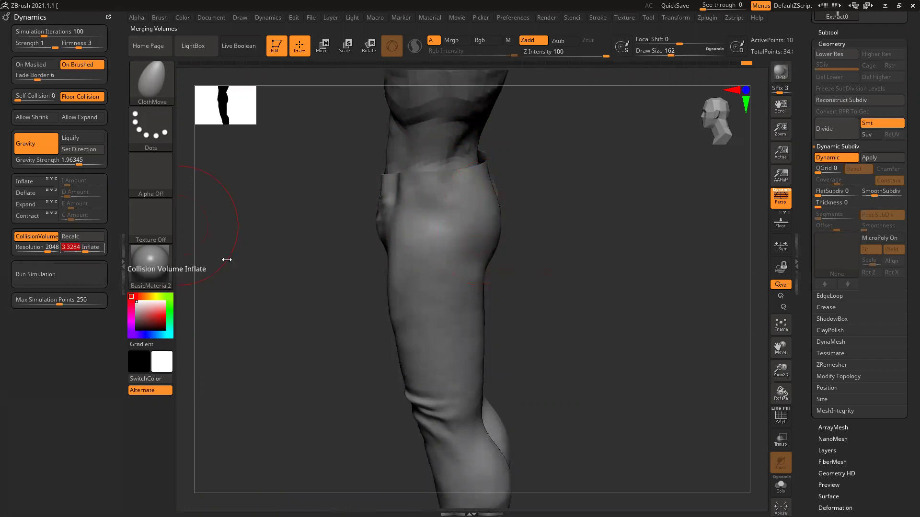
type("0.1")
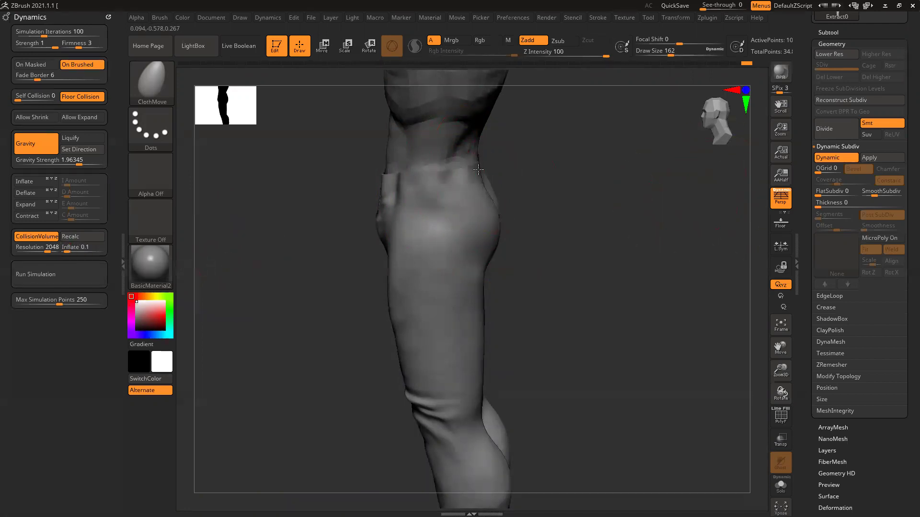
Fit the waistband more closely at the back and crease the cloth over the front of the pelvis.
left_click_drag(611, 168, 515, 185)
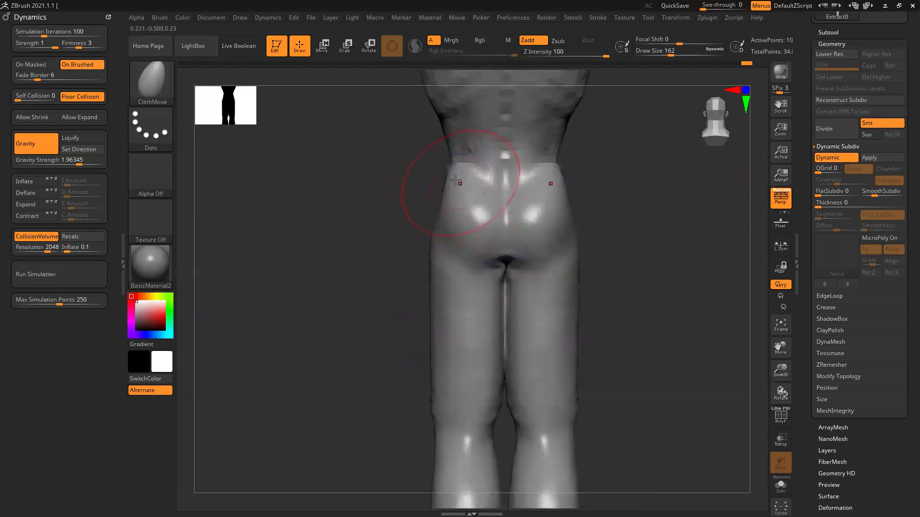
right_click_drag(454, 187, 426, 245, "shift")
mouse_move(452, 258)
left_mouse_down()
mouse_move(432, 249)
mouse_move(456, 233)
left_mouse_up()
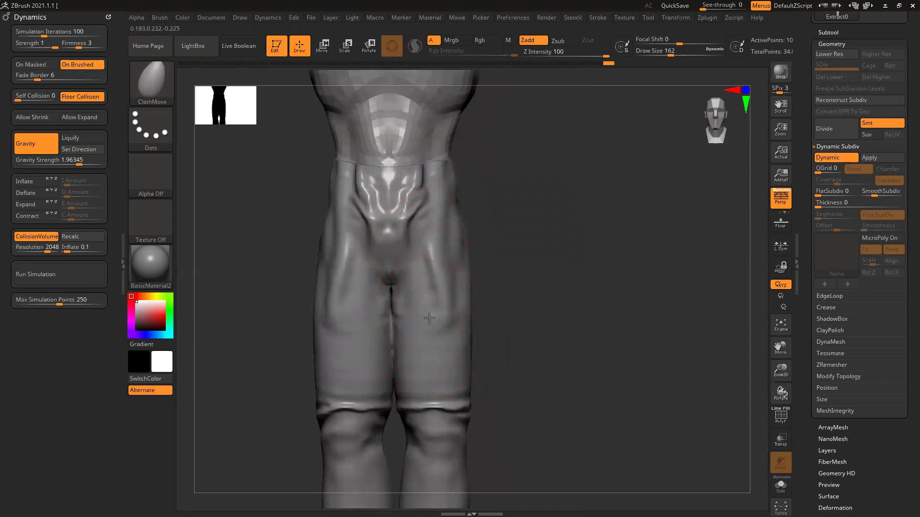
Push the thigh fabric upward on the front to bunch heavy folds around the crotch and hips.
mouse_move(432, 359)
left_mouse_down()
mouse_move(435, 344)
mouse_move(454, 338)
left_mouse_up()
left_click_drag(467, 281, 466, 251)
left_click_drag(434, 278, 426, 251)
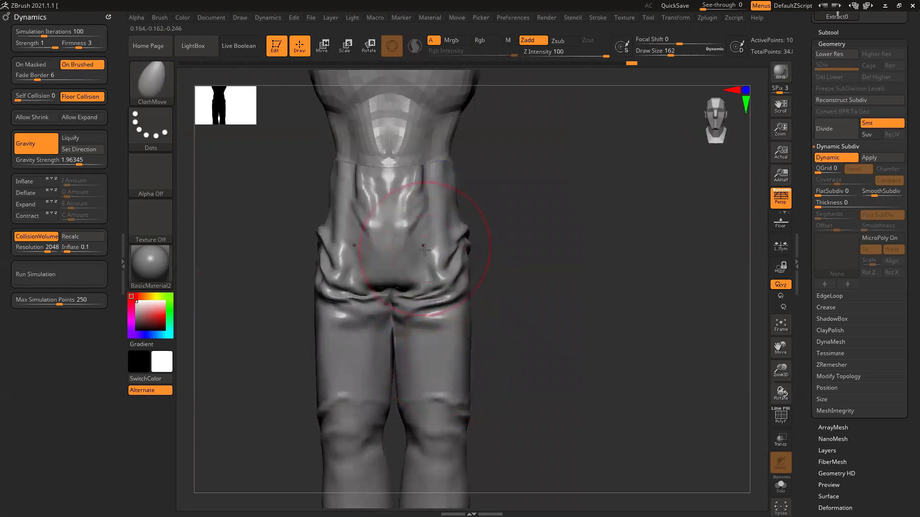
mouse_move(352, 248)
left_mouse_down()
mouse_move(342, 245)
mouse_move(322, 271)
left_mouse_up()
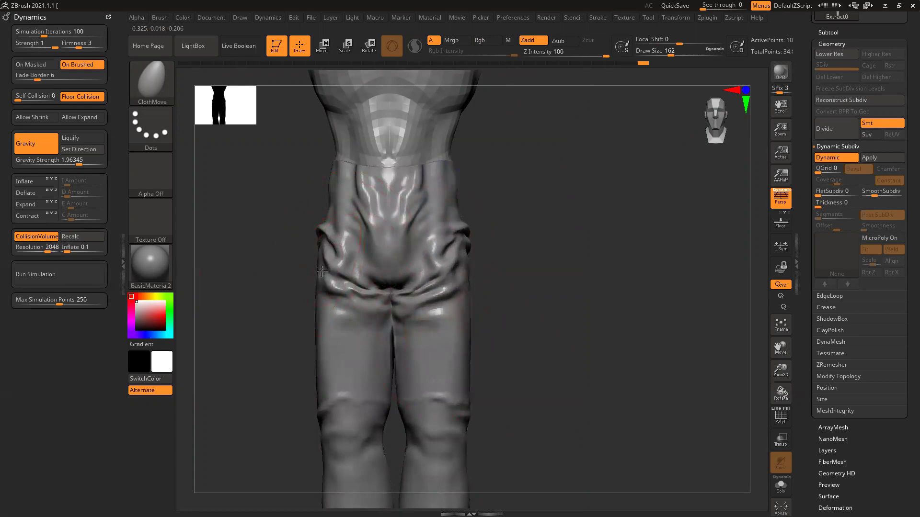
Push the cloth upward on the back of the hips and thighs to form folds below the seat.
mouse_move(550, 273)
left_mouse_down()
mouse_move(493, 273)
mouse_move(664, 282)
left_mouse_up()
left_click_drag(331, 272, 330, 220)
left_click_drag(350, 297, 353, 272)
left_click_drag(356, 334, 355, 309)
Push the cloth upward behind the knees and over the calves to deepen the knee-back folds.
left_click_drag(571, 375, 632, 250, "alt")
left_click_drag(412, 353, 405, 329)
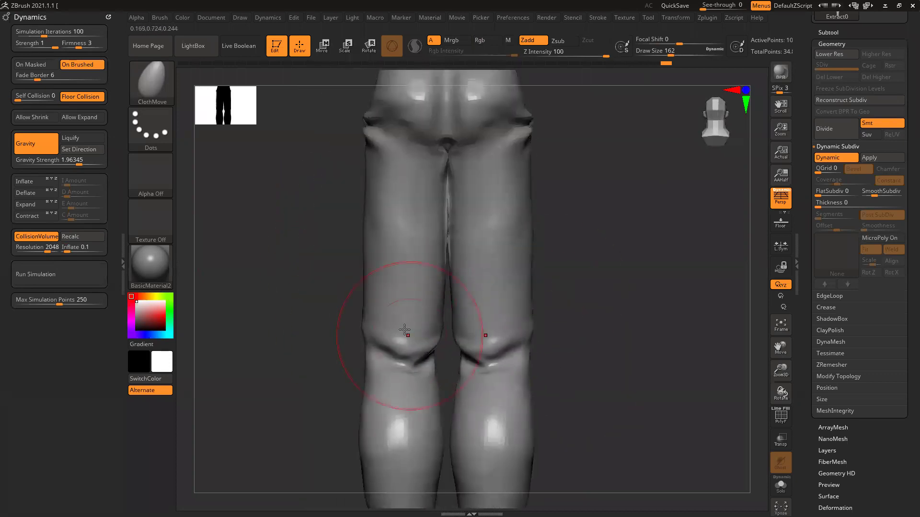
left_click_drag(400, 404, 392, 350)
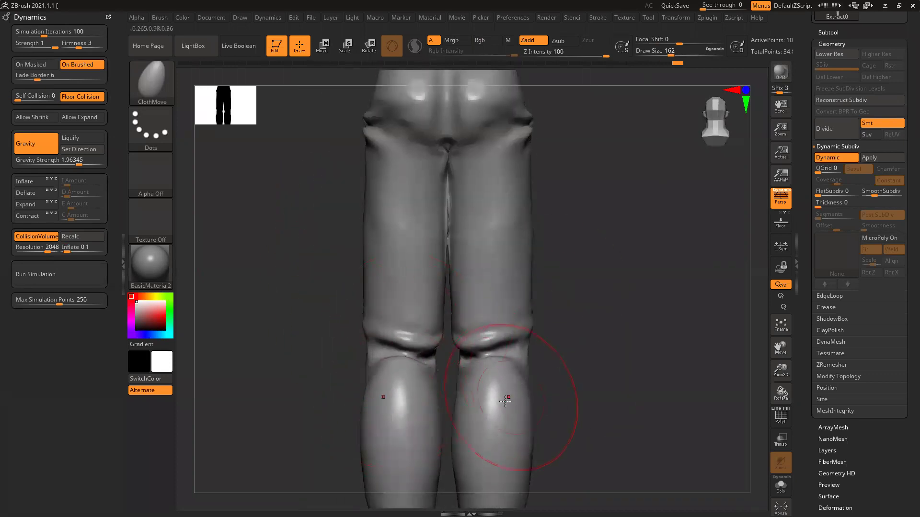
mouse_move(638, 374)
left_mouse_down()
mouse_move(575, 372)
mouse_move(577, 346)
left_mouse_up()
Shape wrinkles along the backs and outer sides of the calves, tightening the cloth toward the hems.
mouse_move(634, 435)
left_mouse_down("alt")
mouse_move(606, 329)
mouse_move(562, 331)
left_mouse_up("alt")
mouse_move(486, 291)
left_mouse_down()
mouse_move(496, 277)
mouse_move(482, 354)
left_mouse_up()
mouse_move(617, 364)
left_mouse_down()
mouse_move(663, 363)
mouse_move(570, 355)
mouse_move(504, 276)
left_mouse_up()
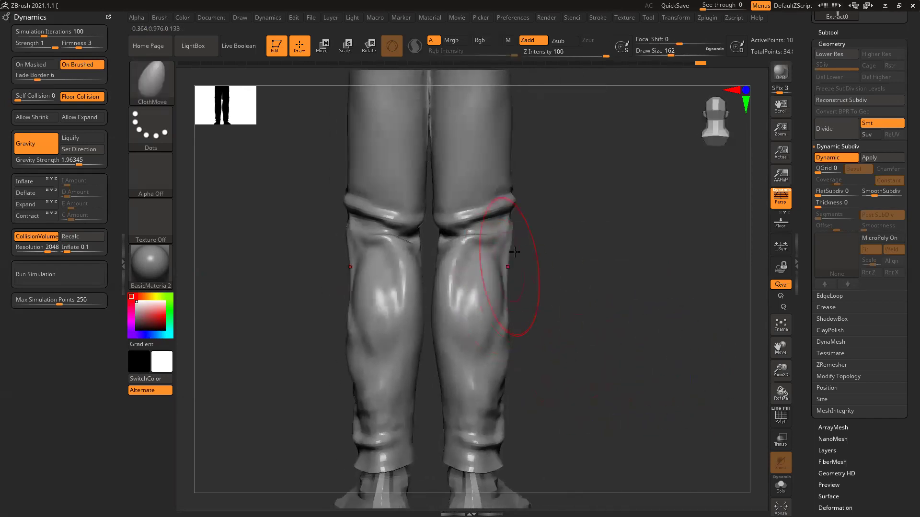
left_click_drag(500, 234, 496, 235)
left_click_drag(501, 370, 489, 377)
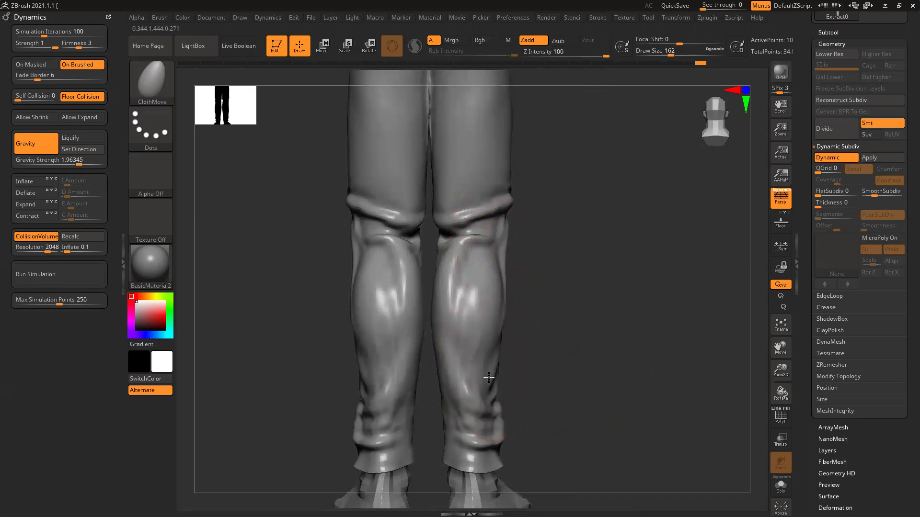
mouse_move(496, 439)
left_mouse_down()
mouse_move(447, 460)
mouse_move(472, 460)
left_mouse_up()
Add wrinkles around the ankles and hems and along the shins from the side.
left_click_drag(549, 434, 452, 441)
left_click_drag(427, 481, 441, 478)
left_click_drag(430, 415, 447, 416)
left_click_drag(500, 468, 494, 471)
left_click_drag(508, 337, 502, 333)
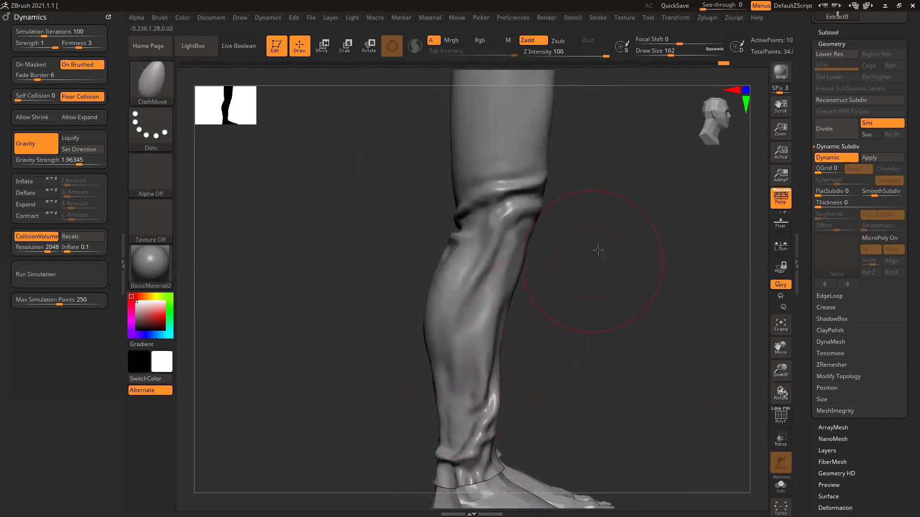
Bunch folds around the front of the knees from the side.
left_click_drag(597, 250, 568, 341, "alt")
mouse_move(500, 307)
left_mouse_down()
mouse_move(504, 291)
mouse_move(504, 301)
left_mouse_up()
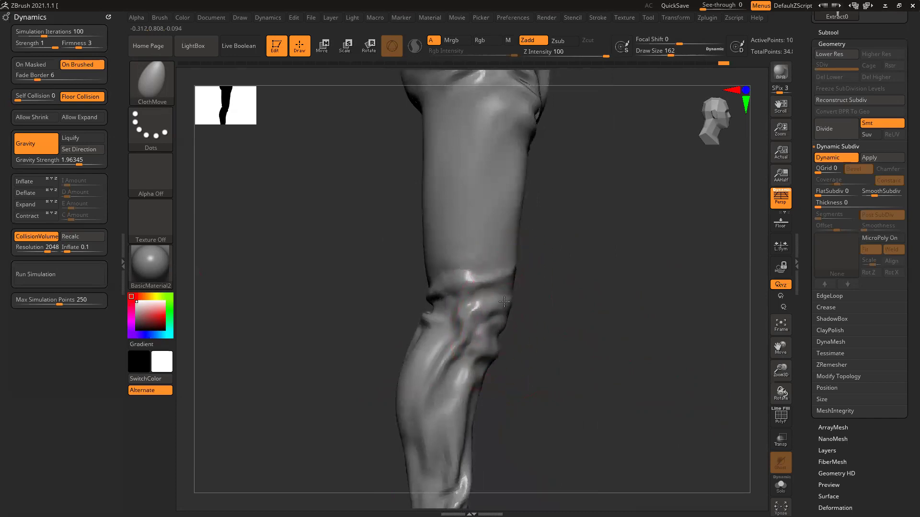
left_click_drag(575, 315, 557, 328, "shift")
Refine the inner thighs and crotch folds from the front with ClothMove strokes.
left_click_drag(464, 265, 407, 296, "alt")
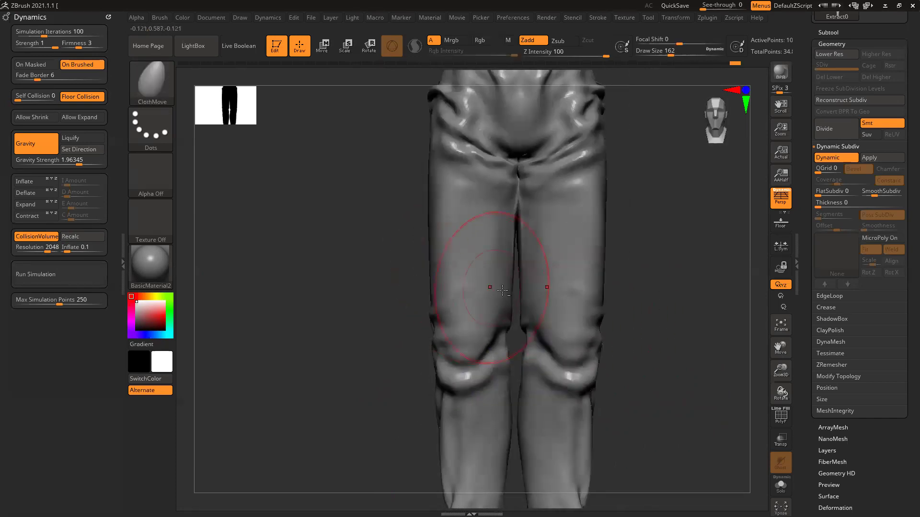
left_click_drag(498, 284, 483, 283)
mouse_move(503, 243)
left_mouse_down()
mouse_move(487, 222)
mouse_move(490, 184)
left_mouse_up()
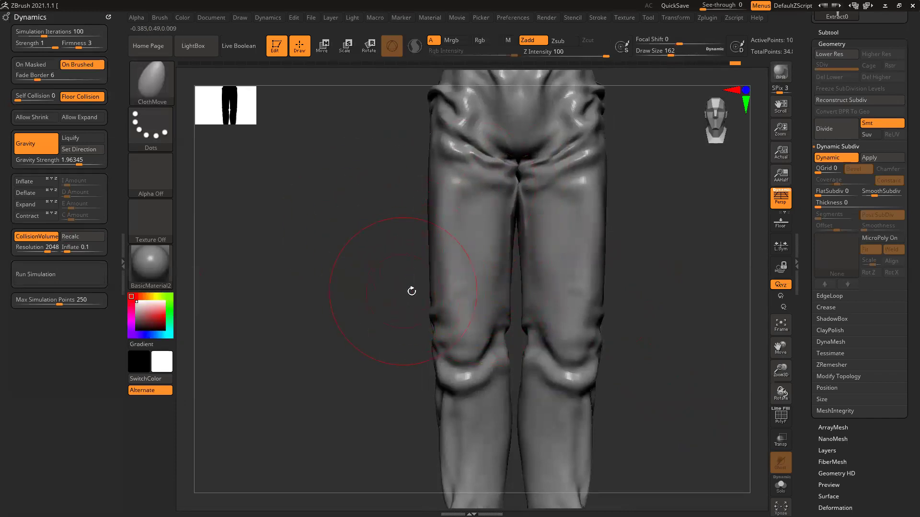
Adjust the waist, abdomen and seat folds of the trousers from the front, side and back, using ClothMove and Smooth.
left_click_drag(389, 208, 324, 289, "alt")
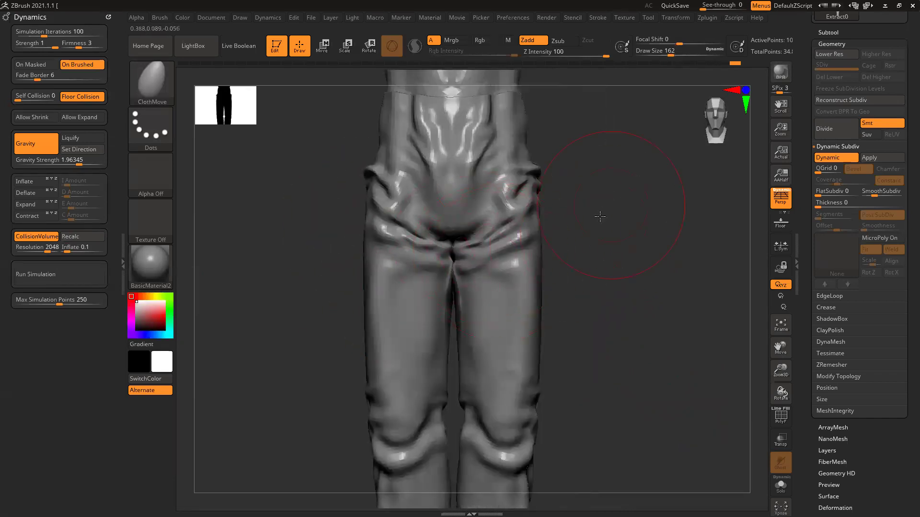
left_click_drag(600, 217, 579, 281)
left_click_drag(609, 312, 494, 267)
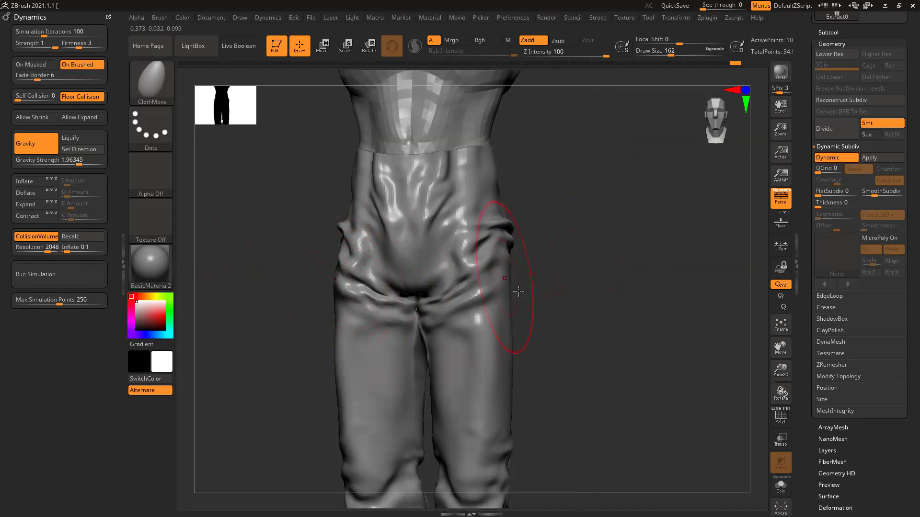
left_click_drag(549, 301, 540, 296, "shift")
mouse_move(457, 183)
left_mouse_down()
mouse_move(455, 167)
mouse_move(412, 189)
mouse_move(412, 175)
left_mouse_up()
left_click_drag(482, 162, 486, 176)
left_click_drag(611, 243, 553, 178)
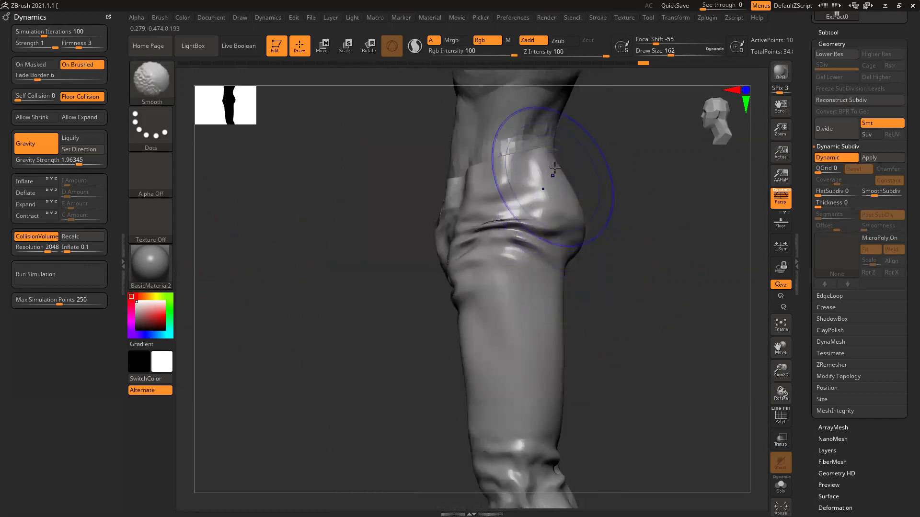
left_click_drag(615, 263, 551, 295)
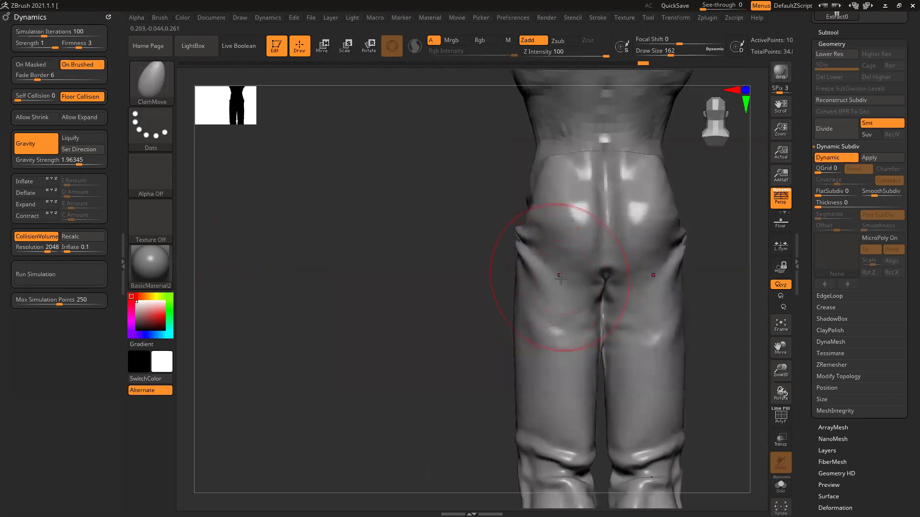
mouse_move(437, 297)
left_mouse_down("shift")
mouse_move(490, 297)
mouse_move(493, 285)
left_mouse_up("shift")
mouse_move(400, 313)
left_mouse_down()
mouse_move(460, 335)
mouse_move(467, 367)
mouse_move(474, 354)
left_mouse_up()
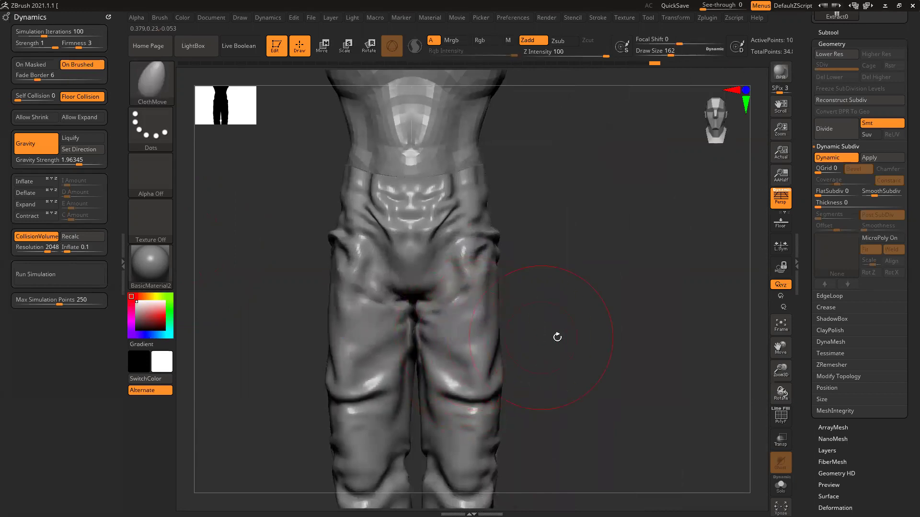
Rework the folds around the crotch, inner thighs and upper legs from the front with ClothMove strokes.
left_click_drag(555, 329, 576, 285, "alt")
left_click_drag(471, 306, 470, 318)
left_click_drag(413, 277, 408, 292)
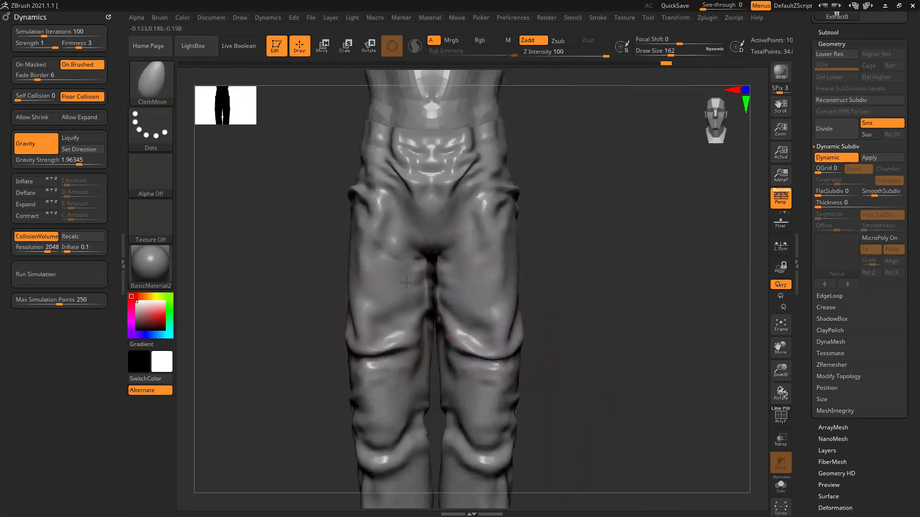
left_click_drag(425, 221, 395, 228)
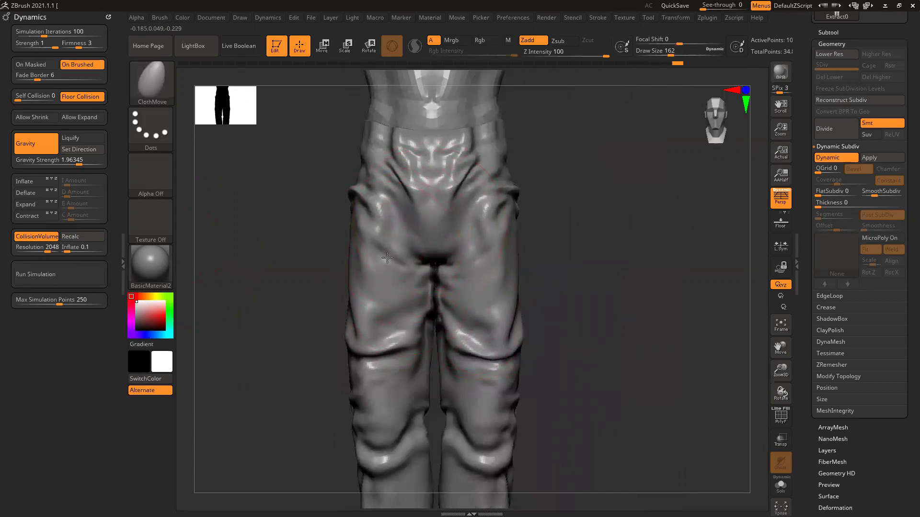
mouse_move(434, 266)
left_mouse_down()
mouse_move(434, 233)
mouse_move(453, 275)
mouse_move(470, 270)
mouse_move(466, 287)
left_mouse_up()
left_click_drag(580, 307, 586, 264, "alt")
left_click_drag(422, 296, 407, 294)
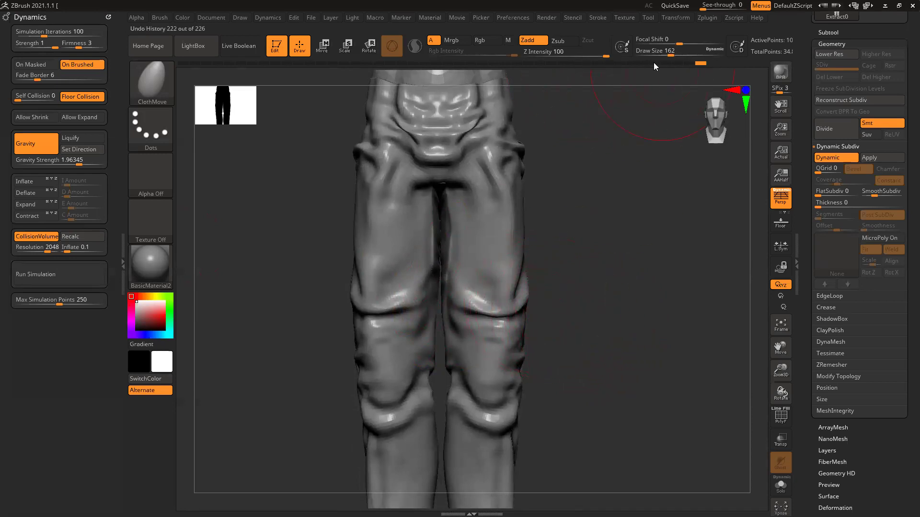
Revert the trousers to their earlier unwrinkled state in the undo history, show the full character and activate Dynamic Subdiv.
left_click(420, 63)
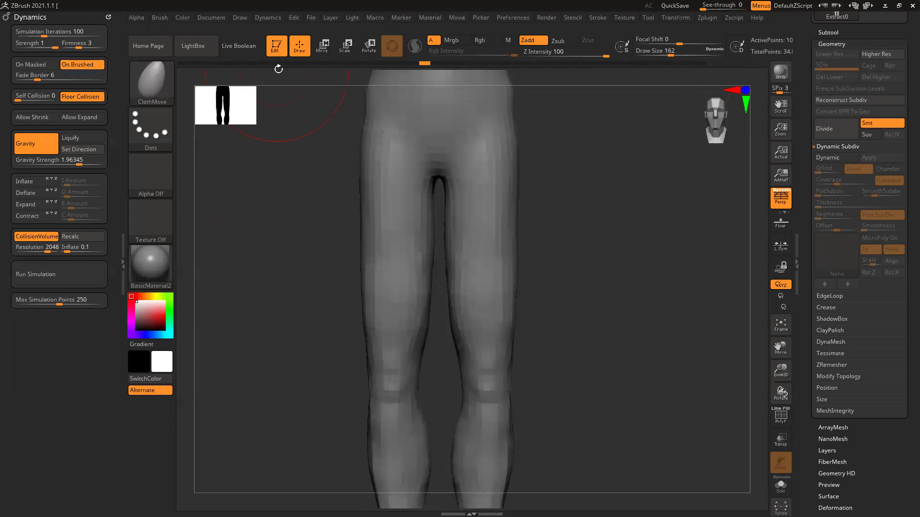
left_click(610, 279, "ctrl+shift")
left_click(825, 158)
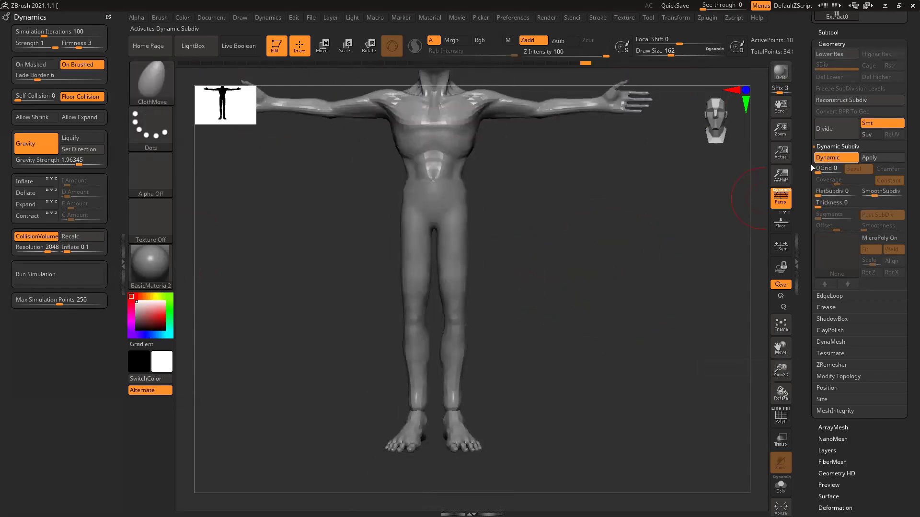
Run the cloth simulation on the unwrinkled trousers and check the drape from the front and side.
right_click_drag(453, 218, 431, 240, "ctrl")
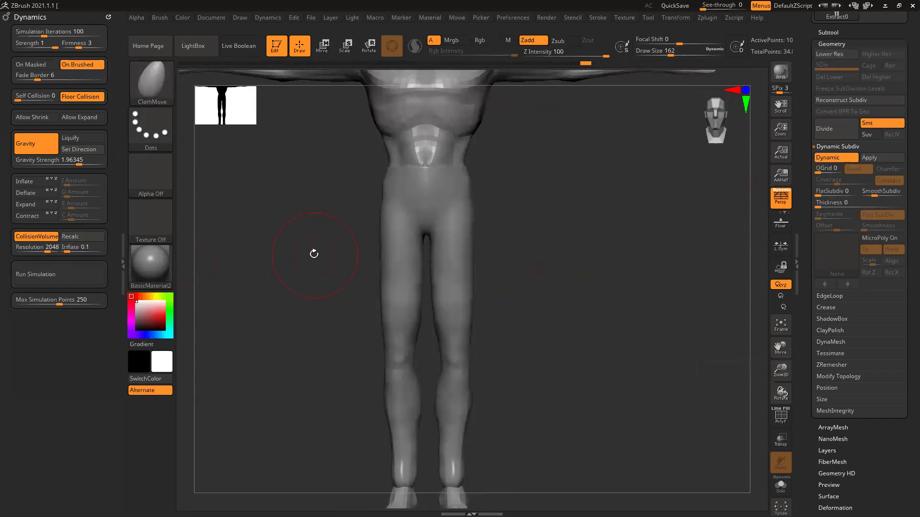
left_click_drag(307, 258, 300, 269)
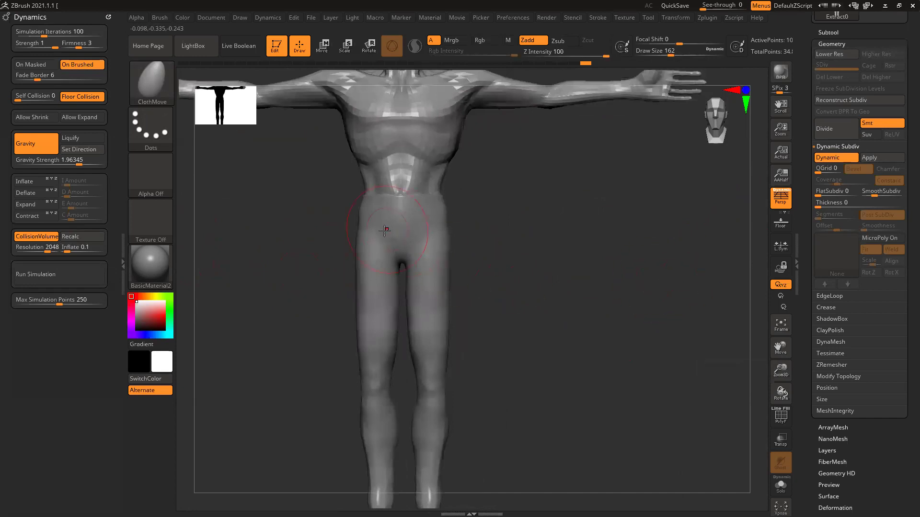
left_click(55, 274)
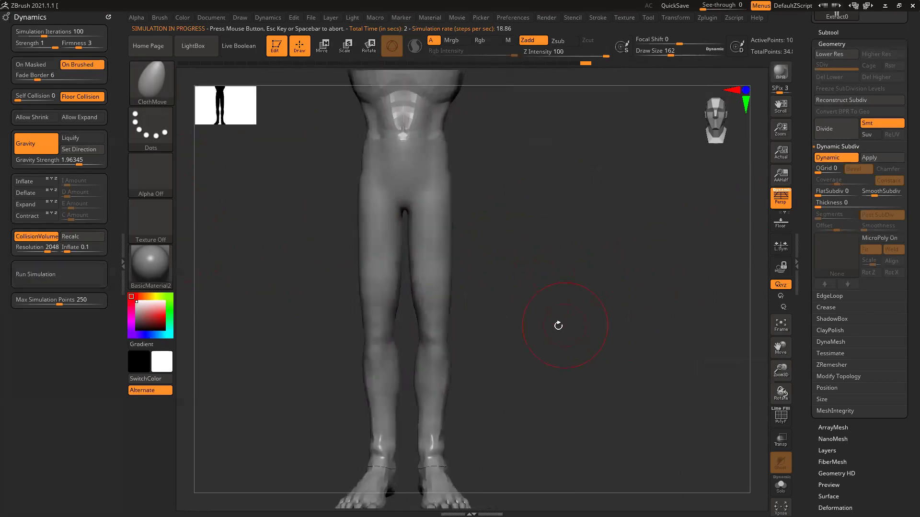
left_click_drag(502, 314, 431, 356, "shift")
left_click_drag(569, 269, 551, 300, "alt")
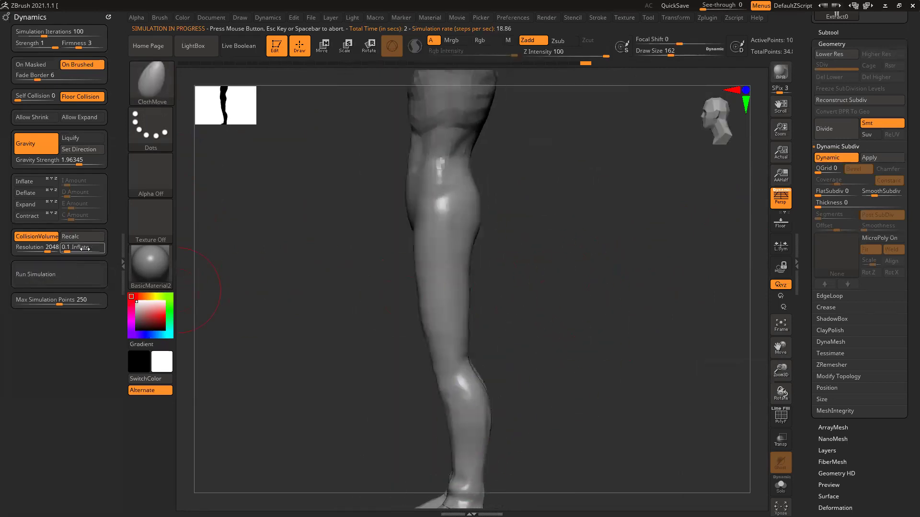
mouse_move(548, 261)
left_mouse_down("alt")
mouse_move(556, 283)
mouse_move(437, 322)
left_mouse_up("alt")
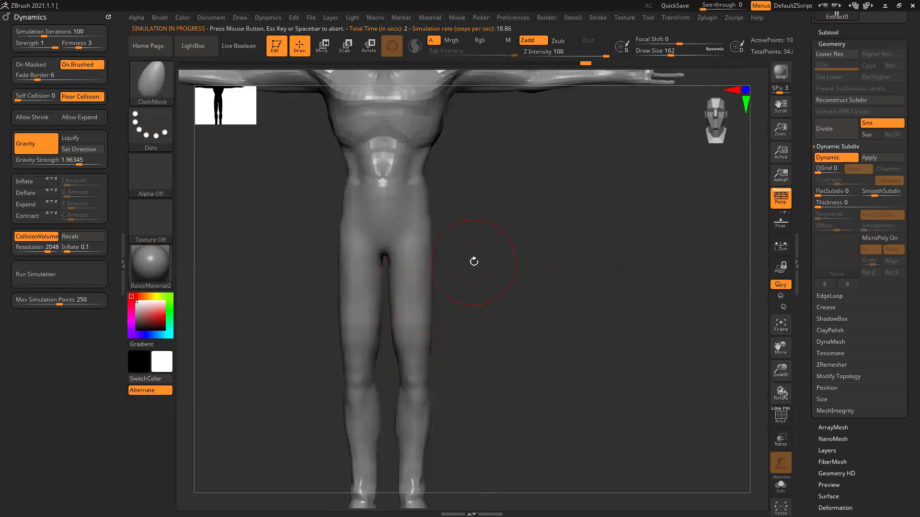
Form the first folds at the hips and under the buttocks with ClothMove strokes from the front and back.
right_click_drag(388, 241, 388, 260, "ctrl")
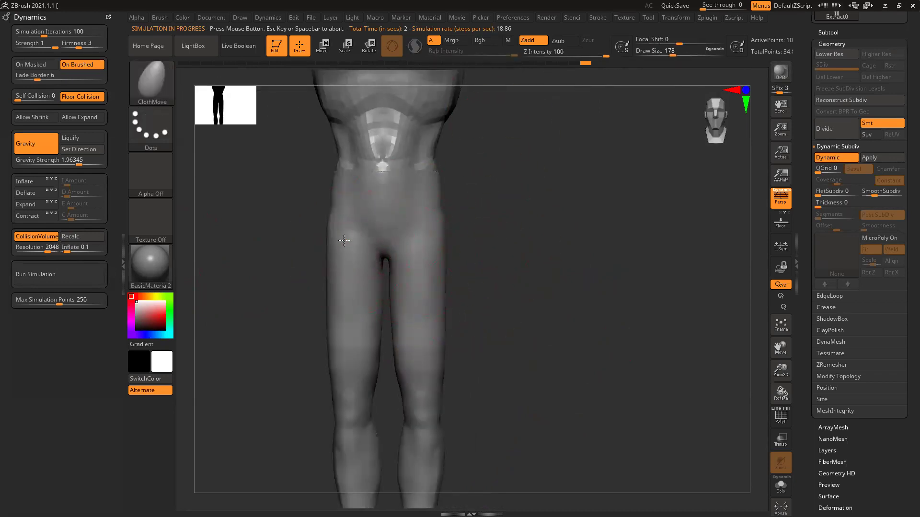
left_click_drag(415, 196, 420, 200)
left_click_drag(546, 203, 379, 182)
left_click_drag(304, 160, 312, 165)
left_click_drag(423, 268, 475, 249, "alt")
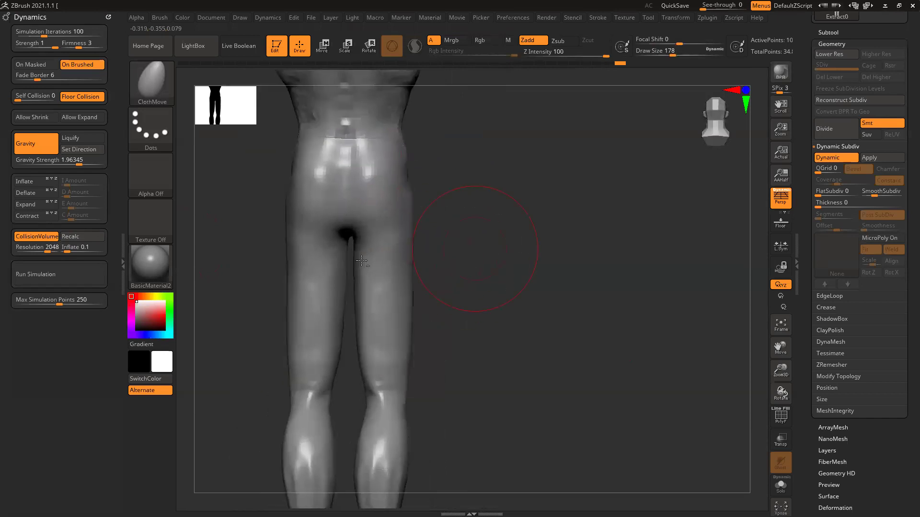
left_click_drag(304, 264, 310, 252)
left_click_drag(411, 277, 400, 264)
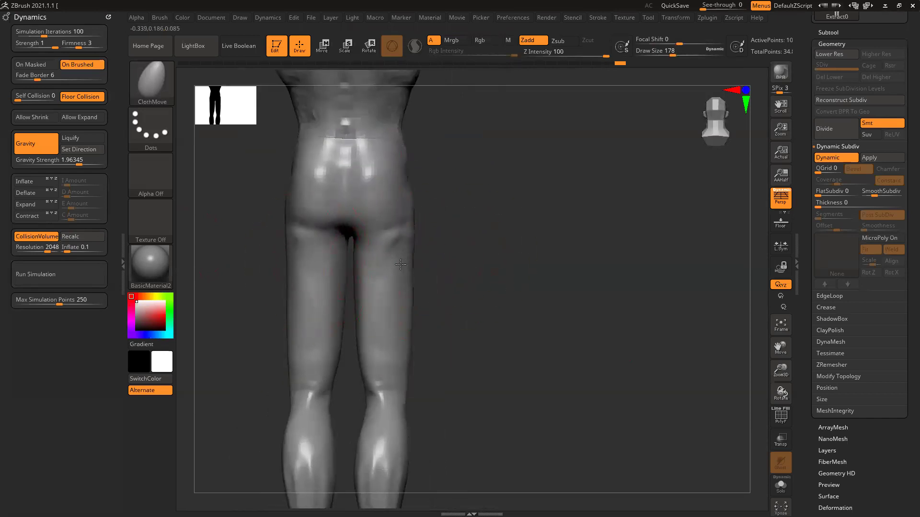
Create creases behind the knees and around the side of one knee with separate ClothMove strokes on each leg.
left_click_drag(383, 394, 389, 403)
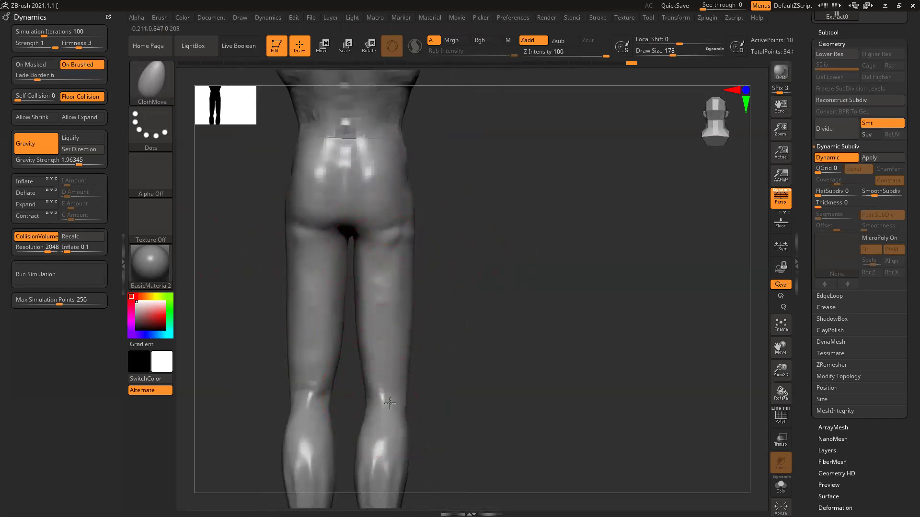
left_click_drag(458, 396, 475, 301, "alt")
left_click_drag(401, 335, 367, 331)
left_click_drag(310, 328, 330, 277)
left_click_drag(541, 287, 457, 289)
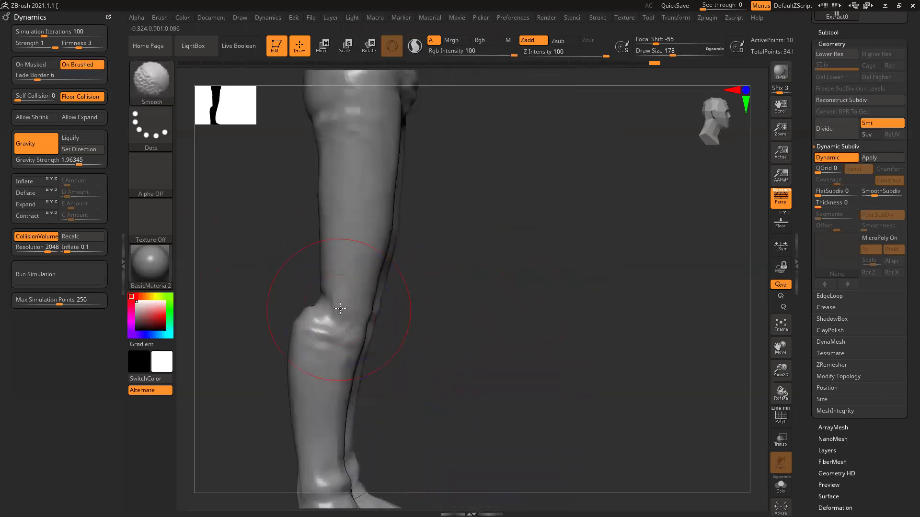
mouse_move(303, 334)
left_mouse_down()
mouse_move(297, 343)
mouse_move(331, 349)
left_mouse_up()
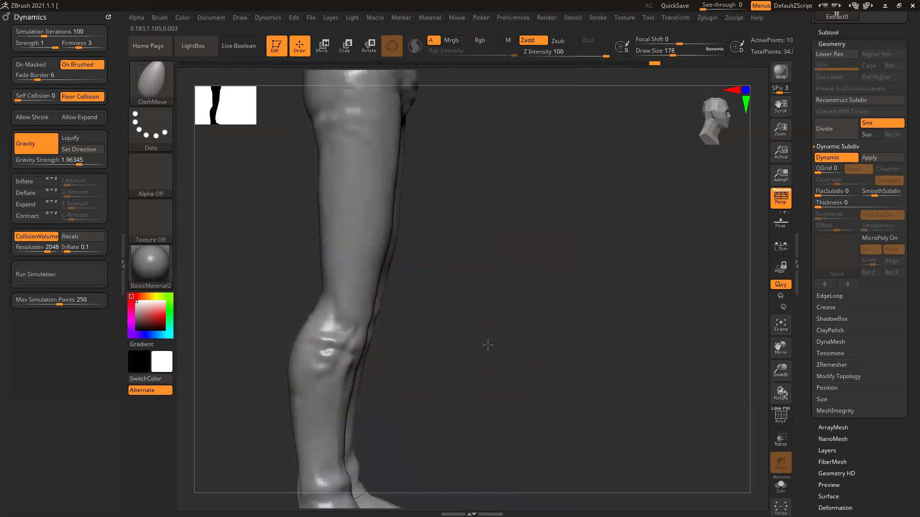
Pull folds around the front of both knees and along the thighs with ClothMove strokes from the front.
left_click_drag(488, 345, 461, 345, "shift")
left_click_drag(290, 329, 295, 296)
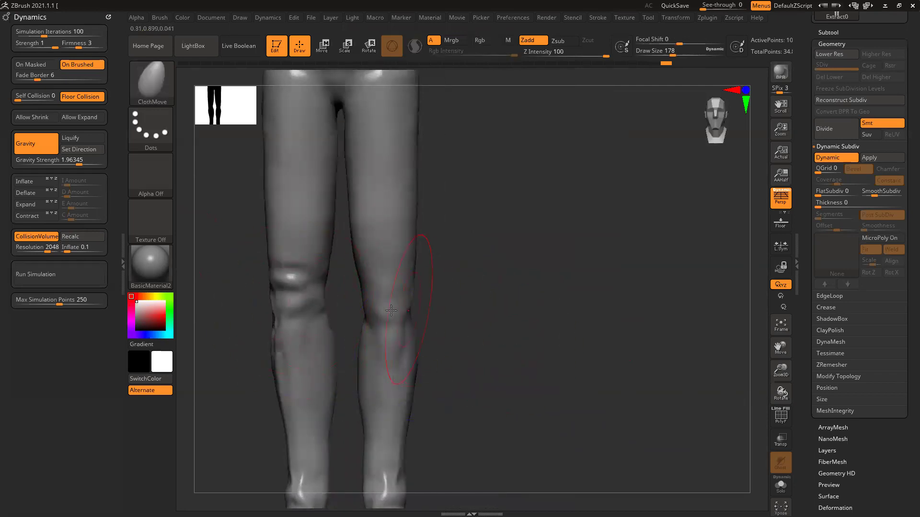
left_click_drag(390, 311, 389, 297)
mouse_move(363, 166)
left_mouse_down()
mouse_move(366, 153)
mouse_move(375, 159)
left_mouse_up()
left_click_drag(311, 168, 306, 165)
left_click_drag(454, 329, 479, 261, "alt")
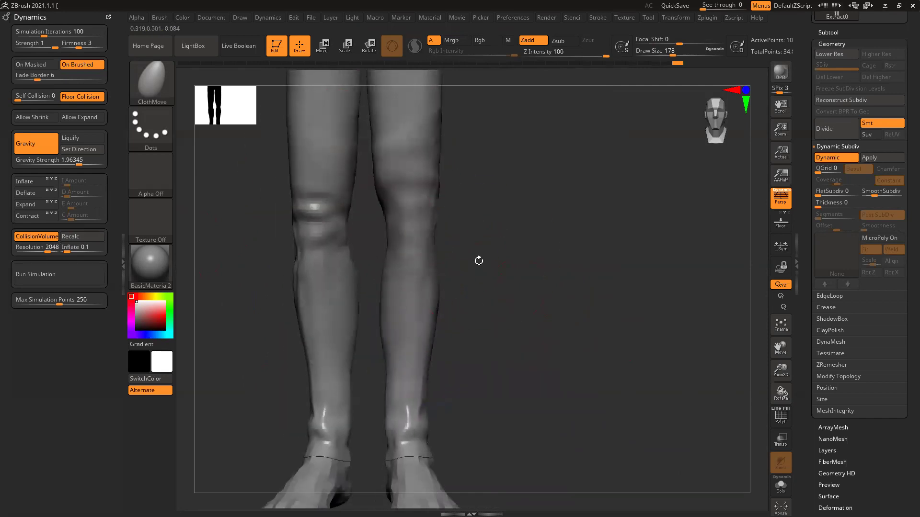
Move the cloth on the shins with ClothMove, undo the last stroke and frame the whole character.
left_click_drag(421, 318, 415, 316)
left_click_drag(521, 339, 519, 280, "alt")
left_click_drag(416, 311, 410, 314)
left_click_drag(328, 343, 344, 338)
key("ctrl+z")
left_click_drag(511, 242, 496, 296, "alt")
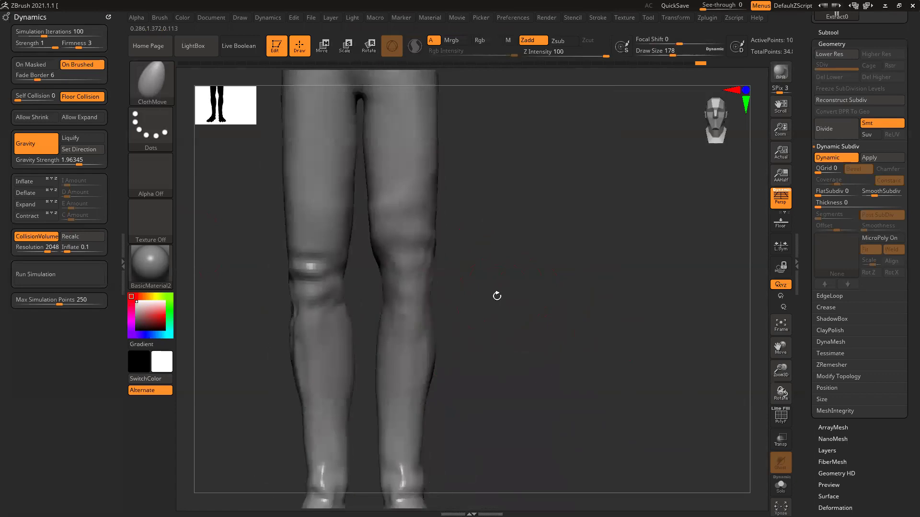
left_click_drag(544, 223, 547, 219)
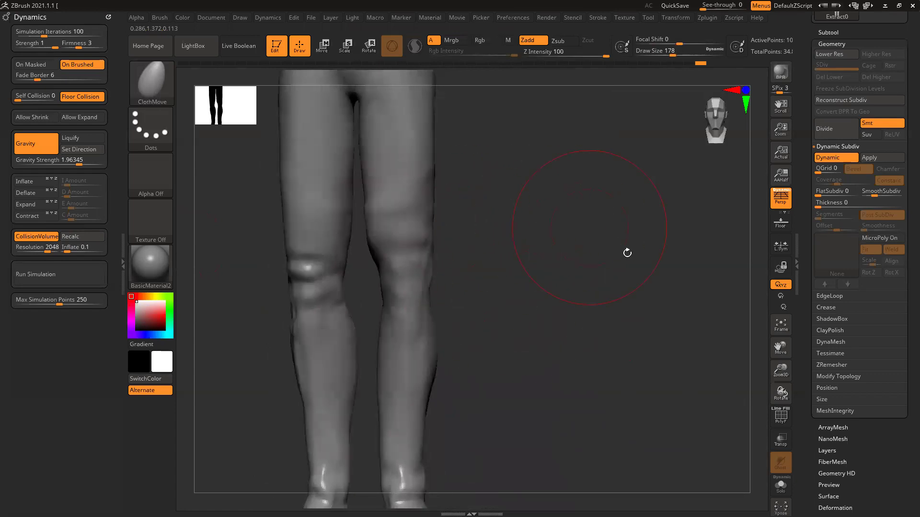
key("f")
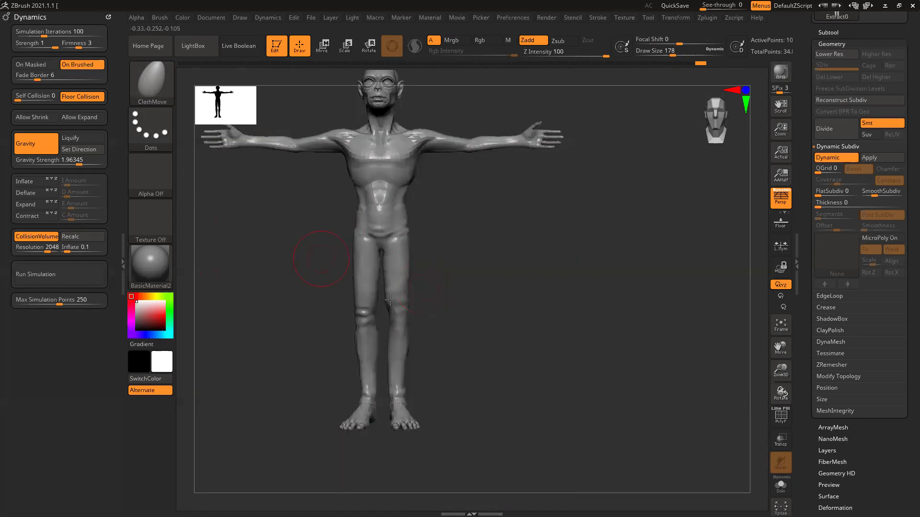
Switch to the ClothNudge brush and push wrinkles across the front of one knee.
left_click(148, 81)
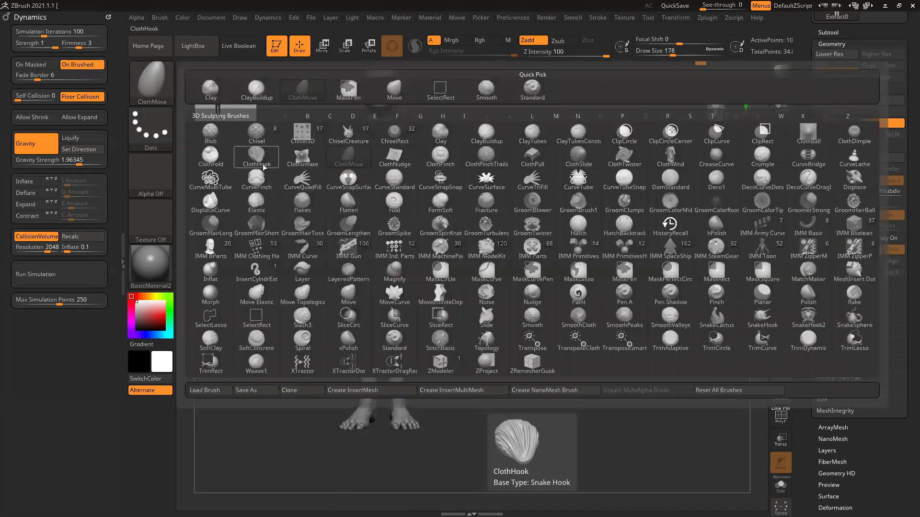
left_click(404, 164)
right_click_drag(407, 227, 418, 329, "ctrl")
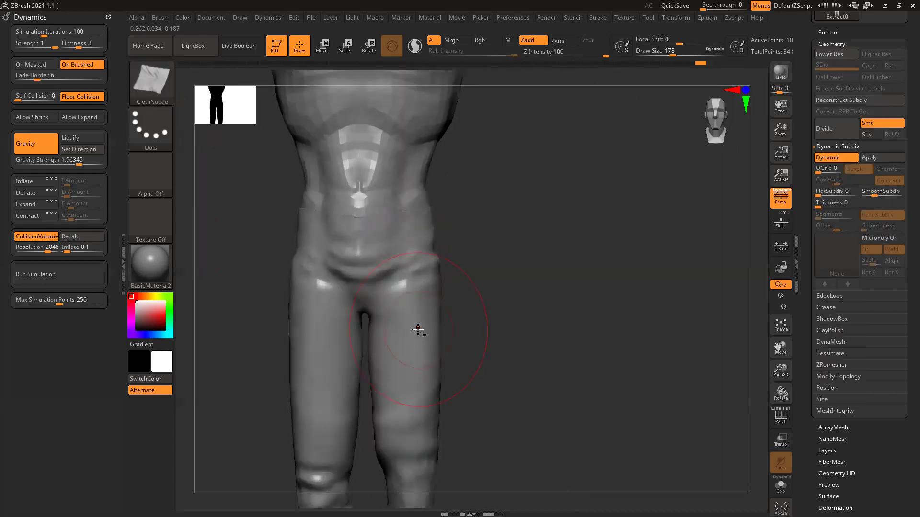
left_click_drag(531, 352, 543, 224, "alt")
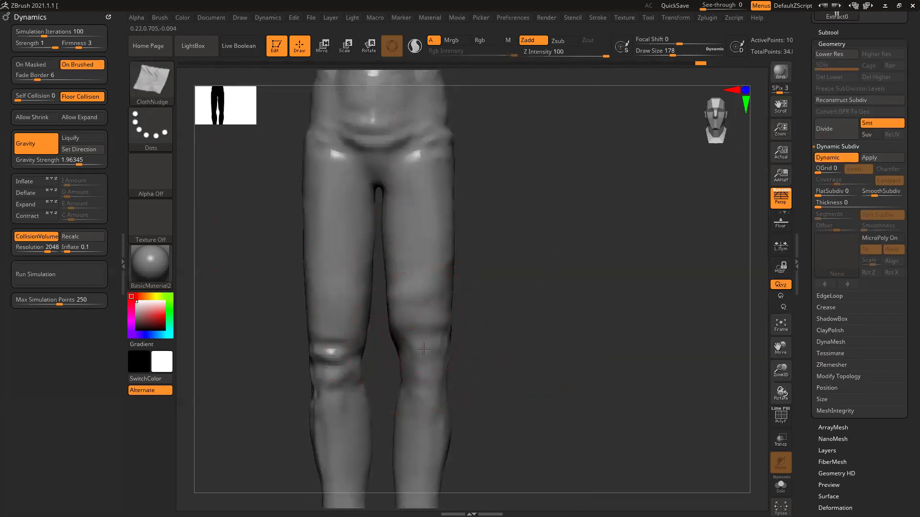
left_click_drag(423, 358, 425, 370)
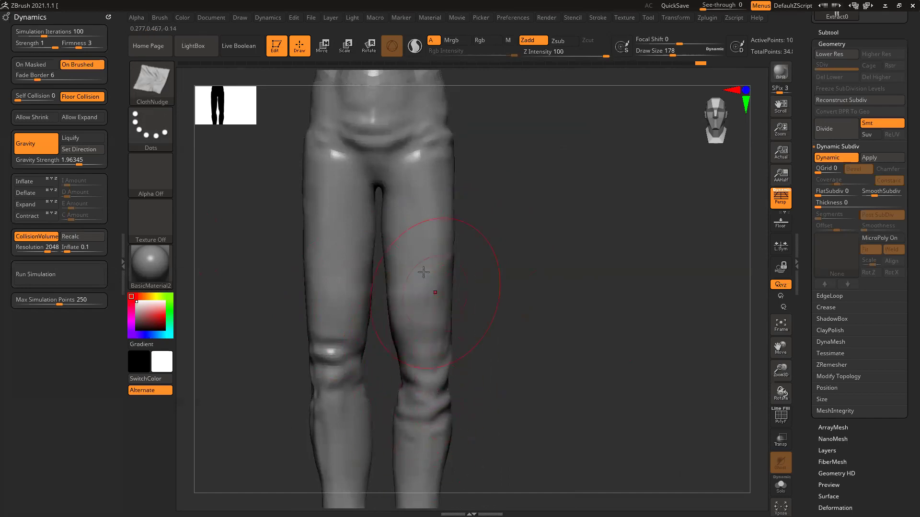
Nudge the cloth on both thighs toward the hips with ClothNudge strokes from the front.
left_click_drag(428, 296, 414, 203)
mouse_move(335, 268)
left_mouse_down()
mouse_move(335, 218)
mouse_move(349, 221)
left_mouse_up()
left_click_drag(417, 224, 416, 207)
left_click_drag(339, 247, 352, 228)
left_click_drag(431, 266, 407, 150)
left_click_drag(333, 171, 342, 156)
Nudge folds beneath the buttocks, around the outer hip and down the back of the leg from the side and rear.
left_click_drag(545, 172, 378, 182)
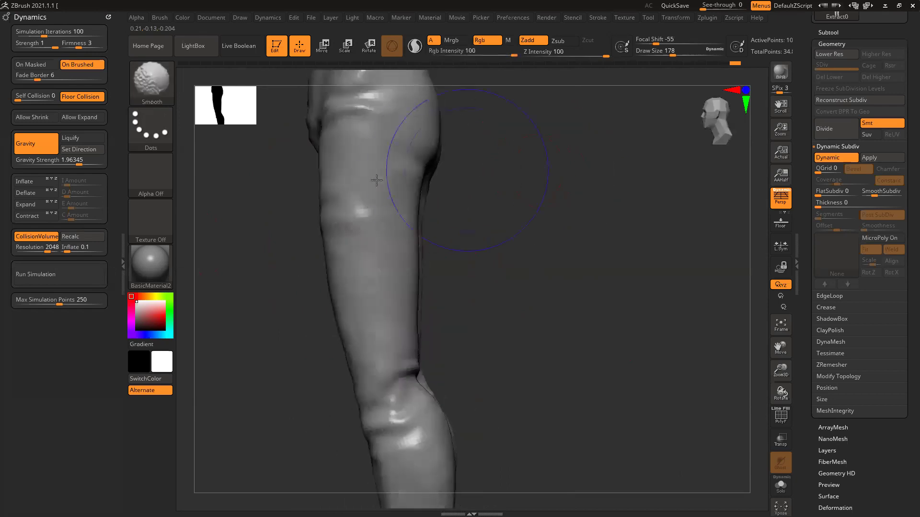
left_click_drag(609, 234, 445, 241)
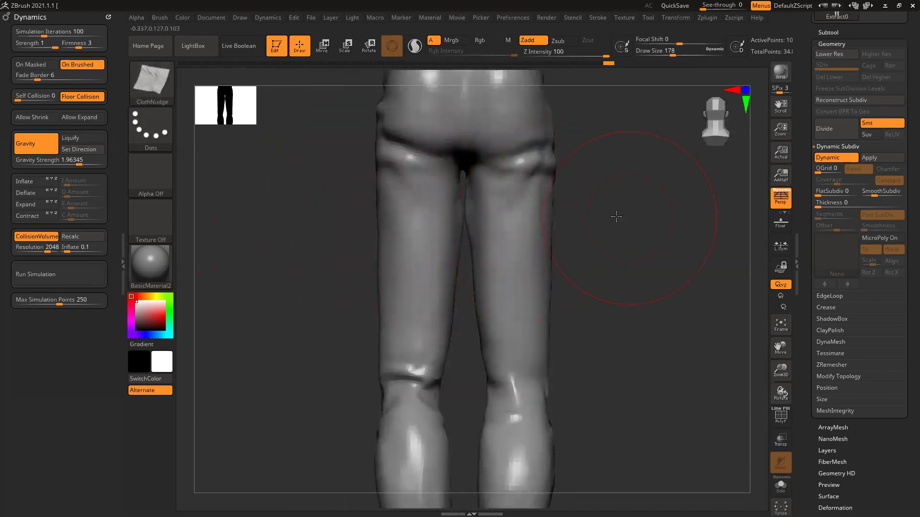
left_click_drag(616, 217, 566, 218)
left_click_drag(659, 150, 607, 218, "alt")
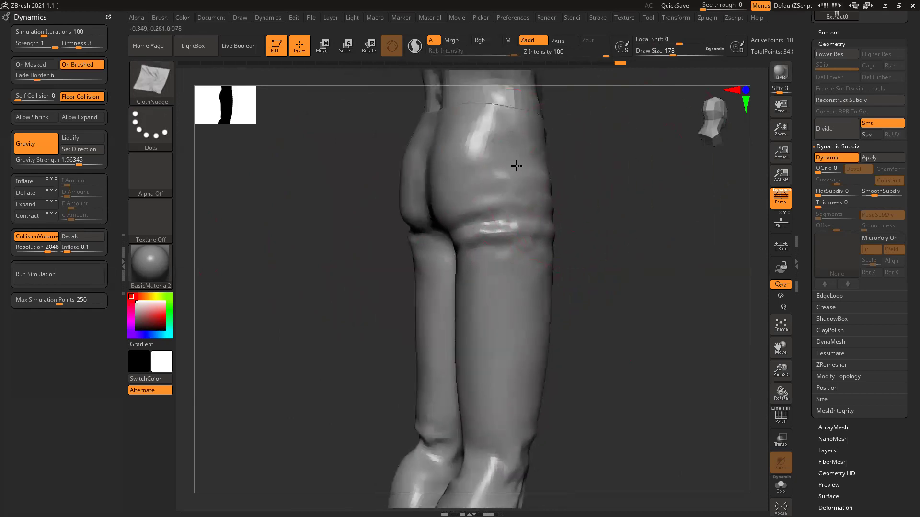
left_click_drag(525, 398, 532, 340)
left_click_drag(616, 343, 659, 283, "alt")
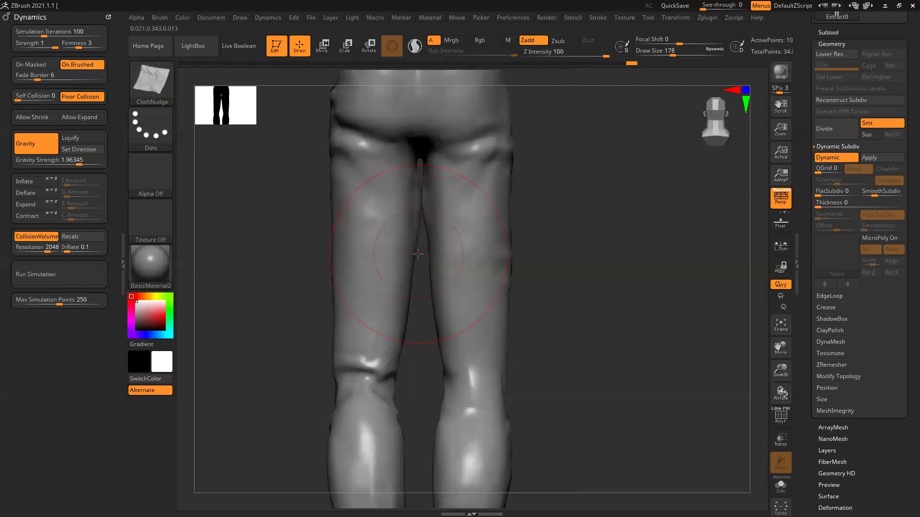
Nudge the cloth around the knee and upper calf with short ClothNudge strokes, working from the front and the side.
right_click_drag(606, 330, 450, 297, "ctrl")
left_click_drag(467, 323, 590, 332)
left_click_drag(510, 359, 528, 326, "alt")
right_click_drag(401, 306, 499, 347, "ctrl")
left_click_drag(503, 349, 612, 294, "alt")
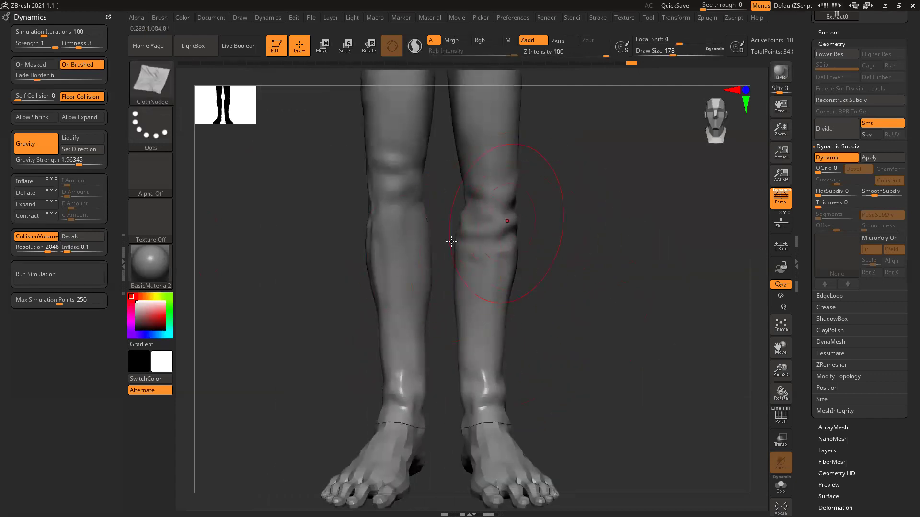
mouse_move(401, 253)
left_mouse_down()
mouse_move(398, 234)
mouse_move(347, 259)
left_mouse_up()
left_click_drag(365, 220, 366, 217)
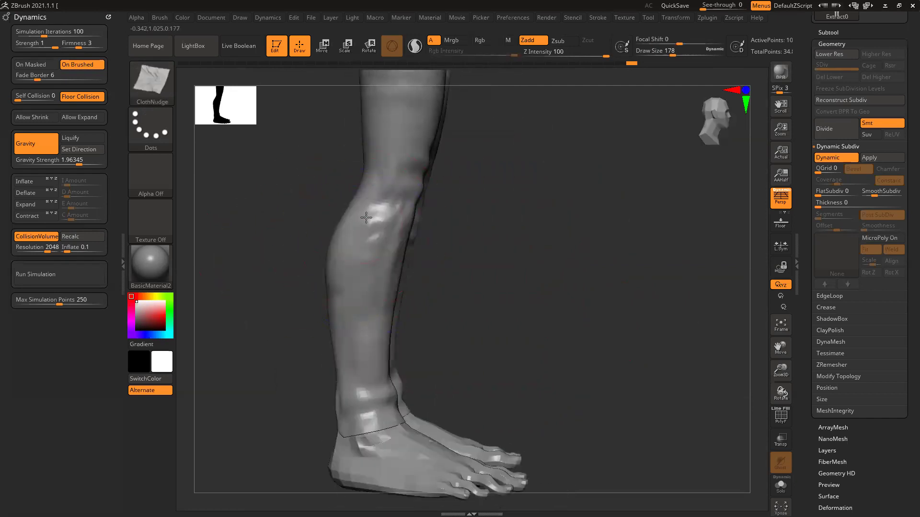
left_click_drag(498, 246, 472, 366, "alt")
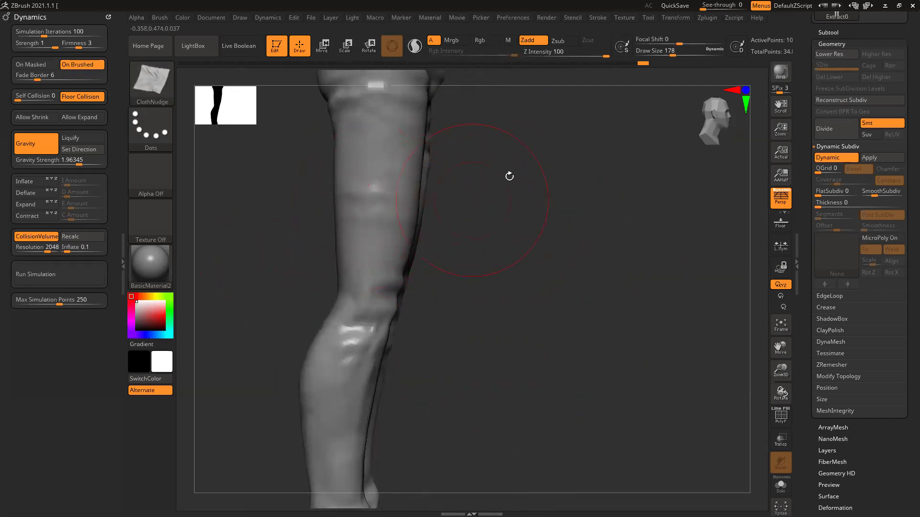
left_click_drag(509, 177, 362, 259)
left_click_drag(357, 319, 346, 285)
Push folds into the trousers beneath the buttock and around the upper thigh from the side.
left_click_drag(487, 224, 506, 286, "alt")
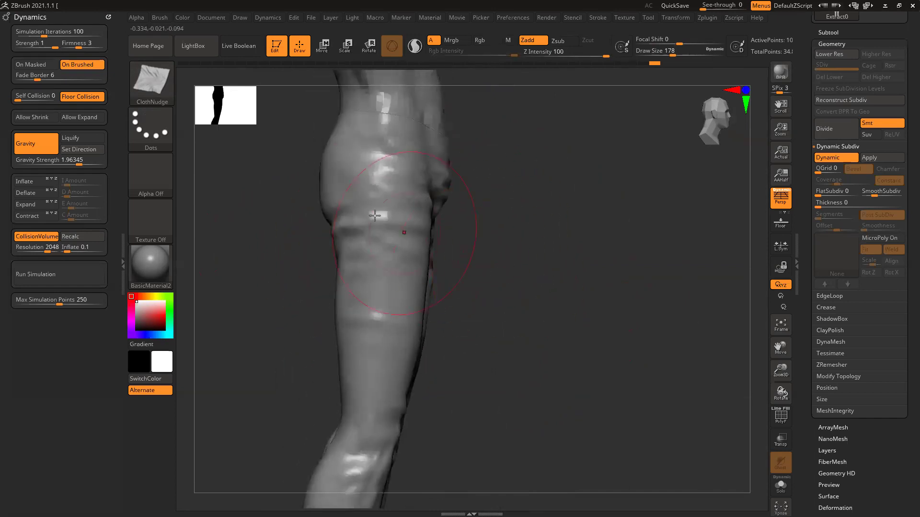
left_click_drag(331, 228, 339, 221)
mouse_move(501, 227)
left_mouse_down()
mouse_move(470, 228)
mouse_move(501, 231)
left_mouse_up()
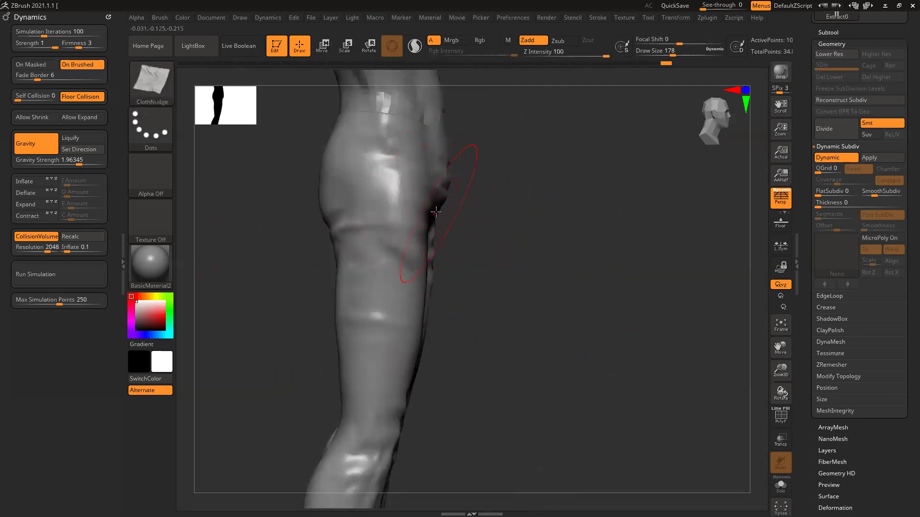
left_click_drag(521, 230, 466, 236, "shift")
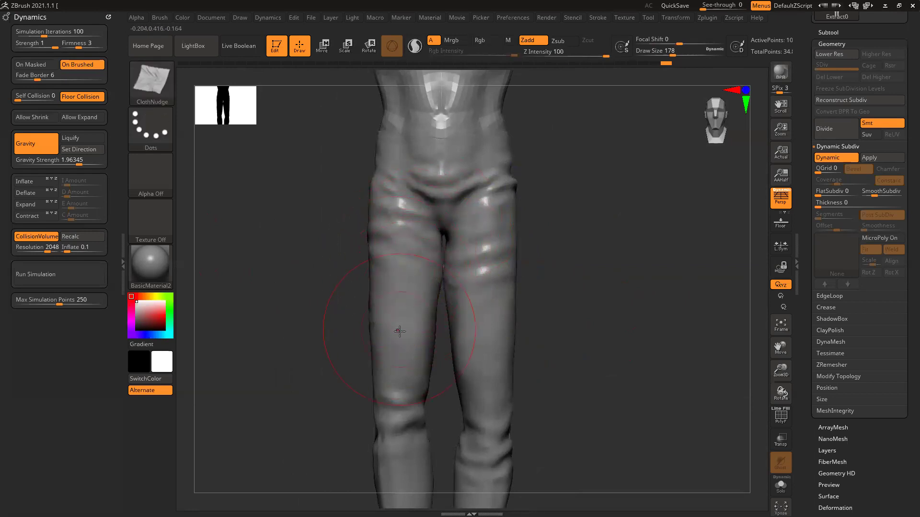
Bunch the cloth upward around the ankles and shins with ClothNudge strokes from the front and side.
left_click_drag(397, 449, 393, 422)
left_click_drag(467, 443, 459, 431)
left_click_drag(565, 409, 513, 415, "shift")
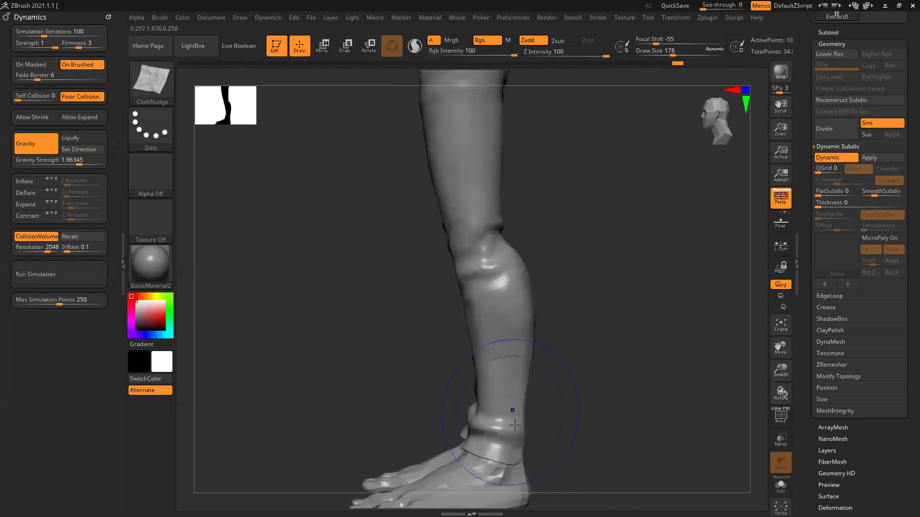
left_click_drag(511, 453, 503, 400)
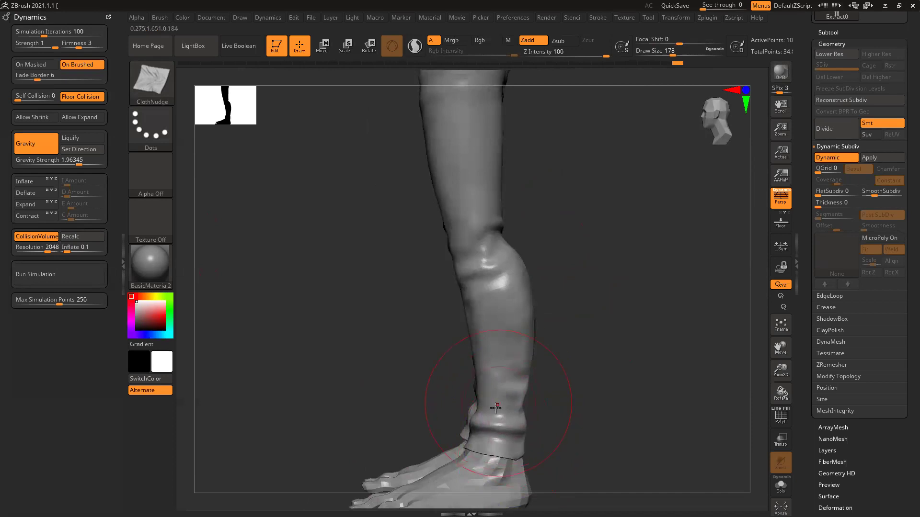
left_click_drag(565, 401, 618, 407, "shift")
left_click_drag(396, 428, 394, 381)
left_click_drag(388, 338, 385, 320)
left_click_drag(478, 357, 478, 341)
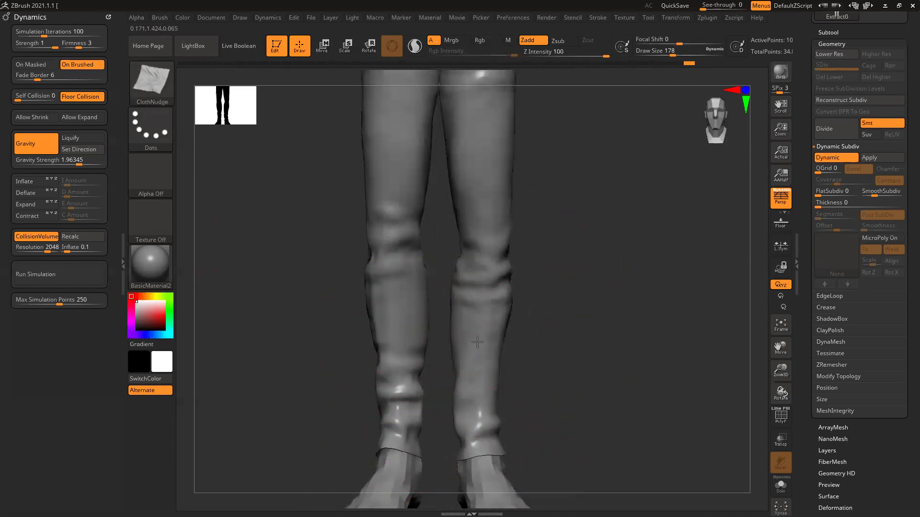
Nudge more folds around the knees and the back of the knee, then frame the whole character.
left_click_drag(574, 258, 560, 339, "alt")
left_click_drag(479, 311, 474, 286)
left_click_drag(614, 321, 518, 341)
left_click_drag(579, 316, 572, 379)
left_click_drag(581, 336, 578, 311)
left_click_drag(472, 298, 481, 273)
left_click_drag(676, 316, 573, 278)
left_click_drag(414, 300, 446, 254)
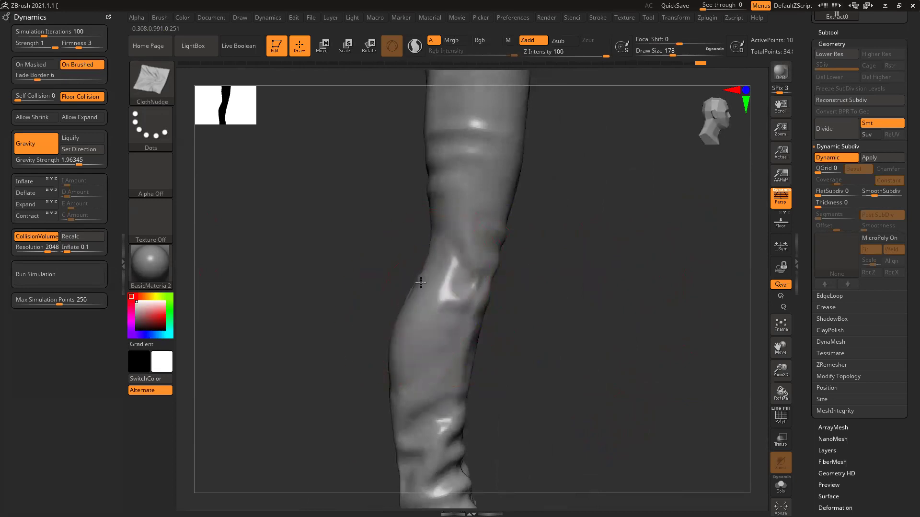
mouse_move(557, 301)
left_mouse_down()
mouse_move(648, 316)
mouse_move(511, 312)
mouse_move(614, 312)
mouse_move(465, 248)
left_mouse_up()
key("ctrl")
key("f")
mouse_move(609, 286)
left_mouse_down()
mouse_move(694, 287)
mouse_move(656, 312)
mouse_move(599, 311)
left_mouse_up()
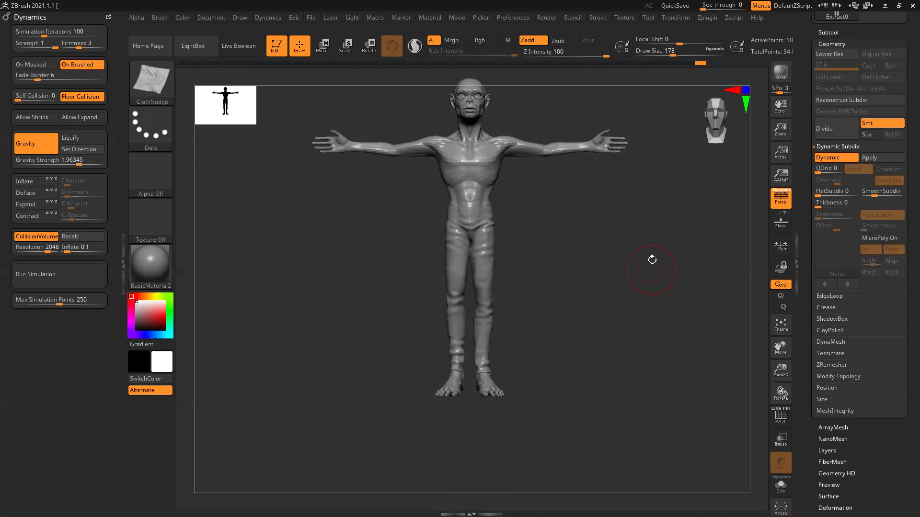
Append a Plane3D subtool and switch to Move mode to transform it.
left_click_drag(812, 115, 812, 137)
left_click(823, 53)
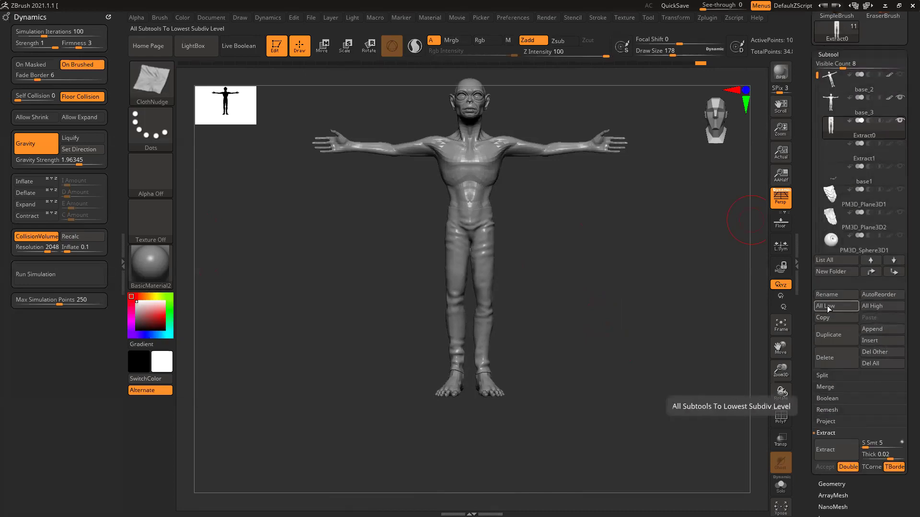
left_click(871, 329)
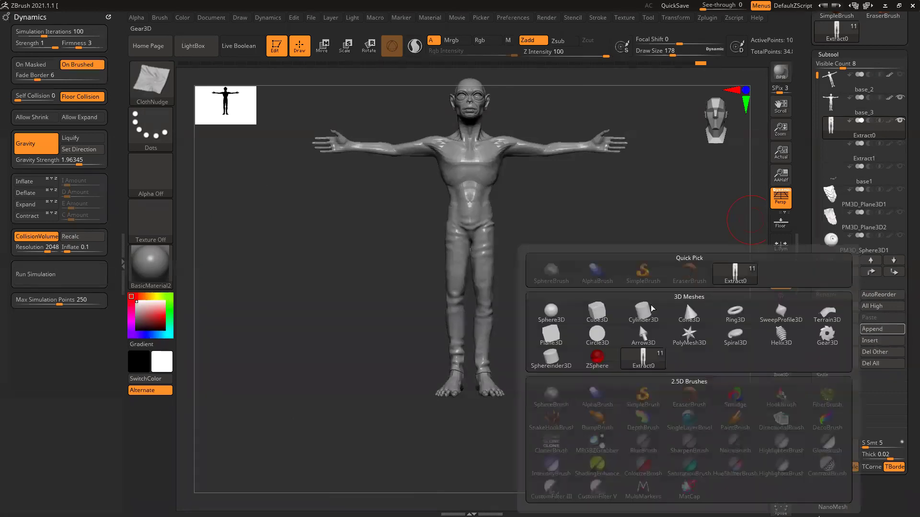
left_click(551, 336)
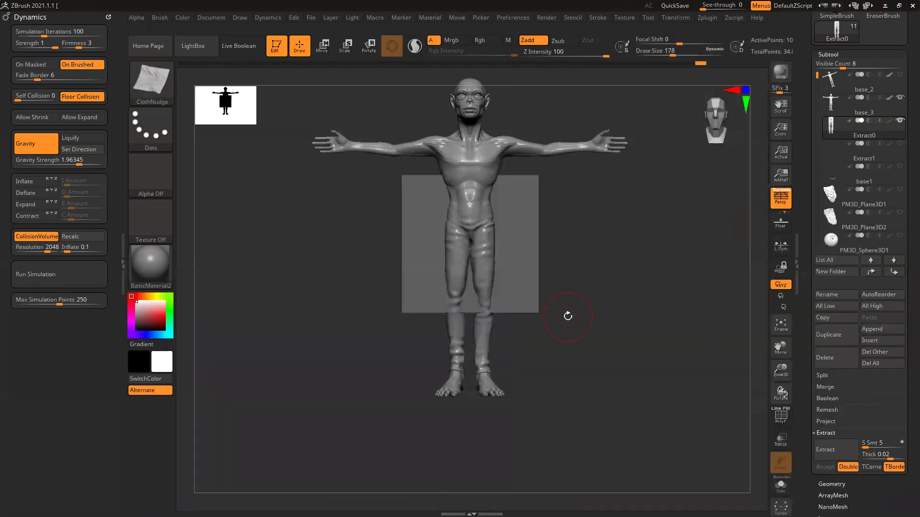
key("w")
Move the plane forward in front of the body and raise it to chest height.
left_click_drag(595, 251, 647, 259, "shift")
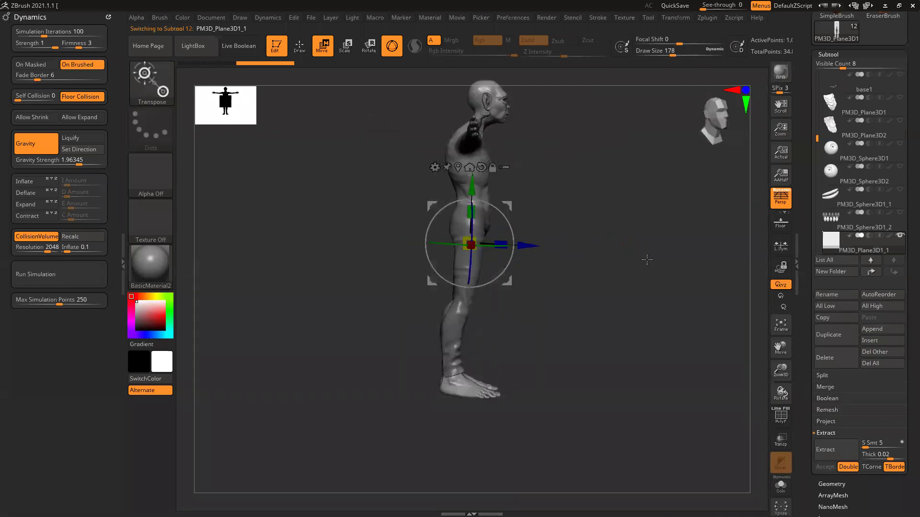
left_click_drag(526, 242, 562, 242)
left_click_drag(505, 191, 509, 120)
left_click_drag(670, 195, 606, 281)
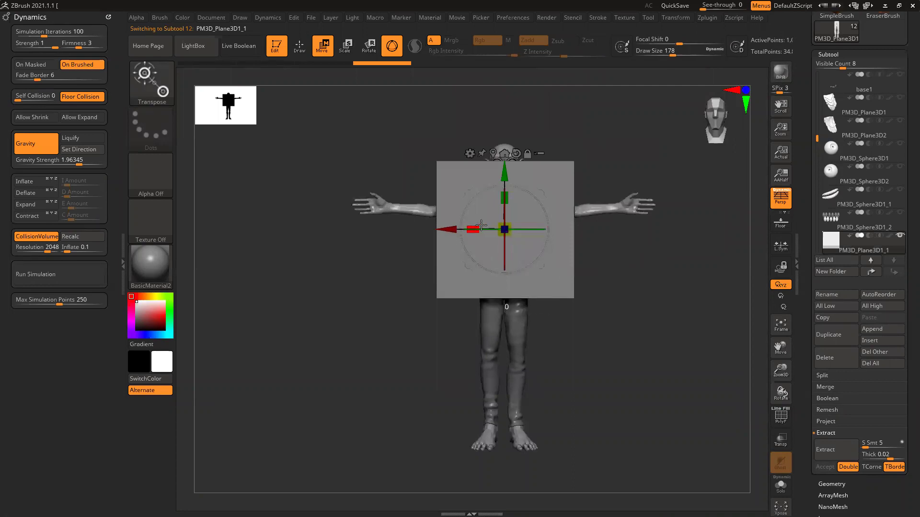
Scale the plane into a long narrow strip, rotate it diagonally across the torso and shift it toward the character's hip.
left_click_drag(473, 229, 509, 230)
left_click_drag(508, 198, 506, 95)
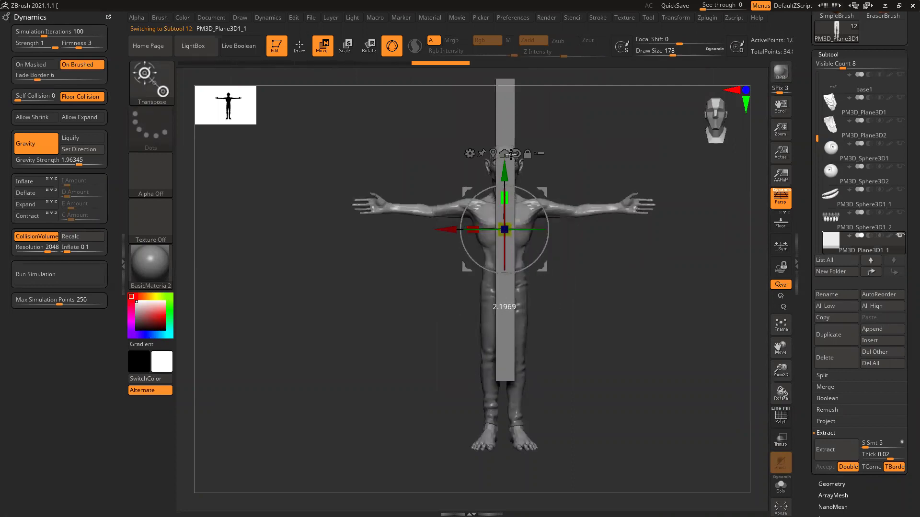
left_click_drag(529, 190, 488, 185)
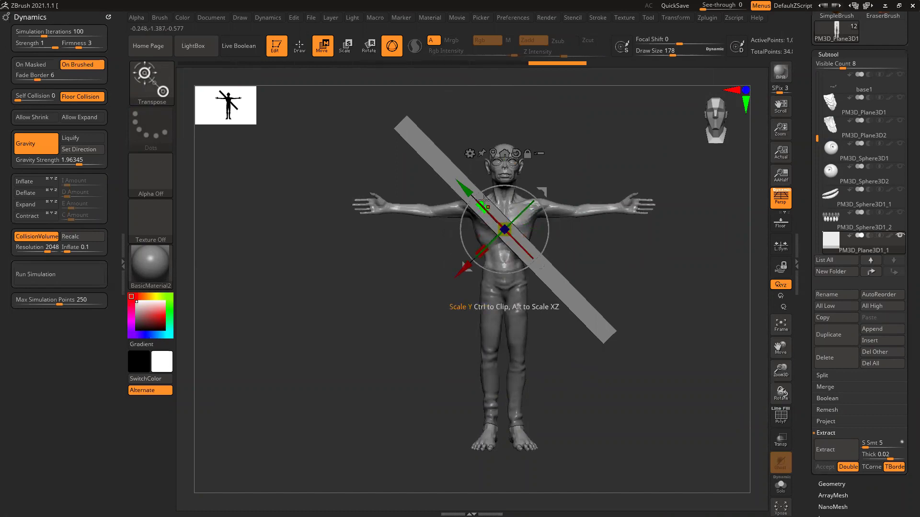
left_click_drag(468, 270, 520, 318)
left_click_drag(417, 282, 392, 306, "alt")
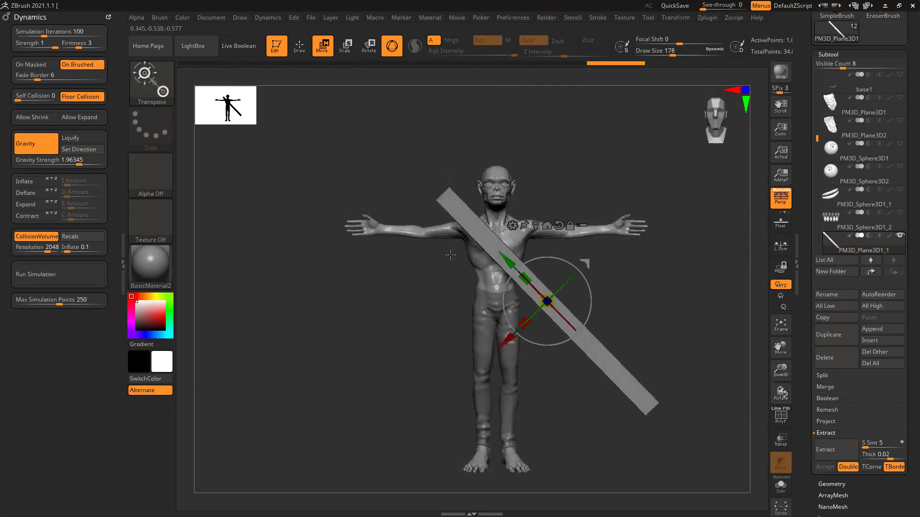
Try to activate Dynamic Subdiv on the strip.
left_click(828, 54)
key("d")
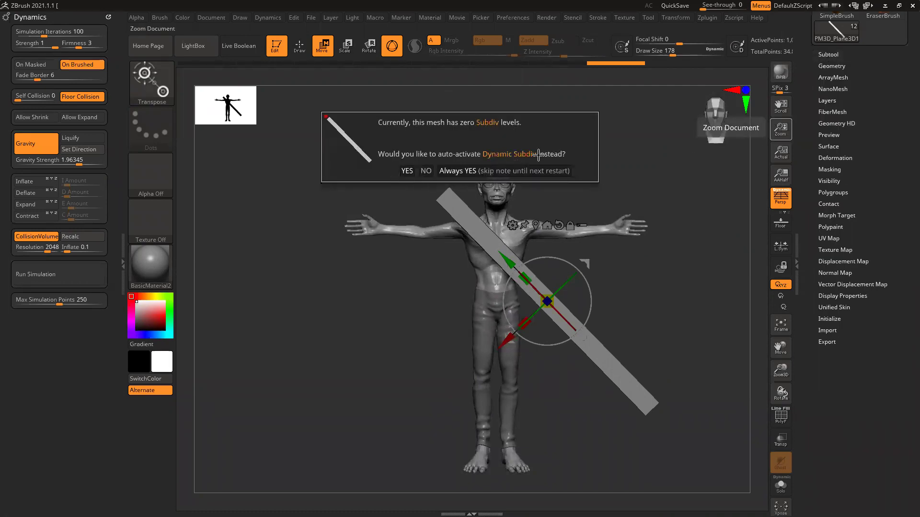
left_click(407, 171)
Mask the strip's upper end, using the Lasso stroke for a clean mask edge.
right_click_drag(546, 193, 508, 180)
mouse_move(508, 179)
left_mouse_down()
mouse_move(384, 174)
mouse_move(440, 194)
mouse_move(450, 208)
left_mouse_up()
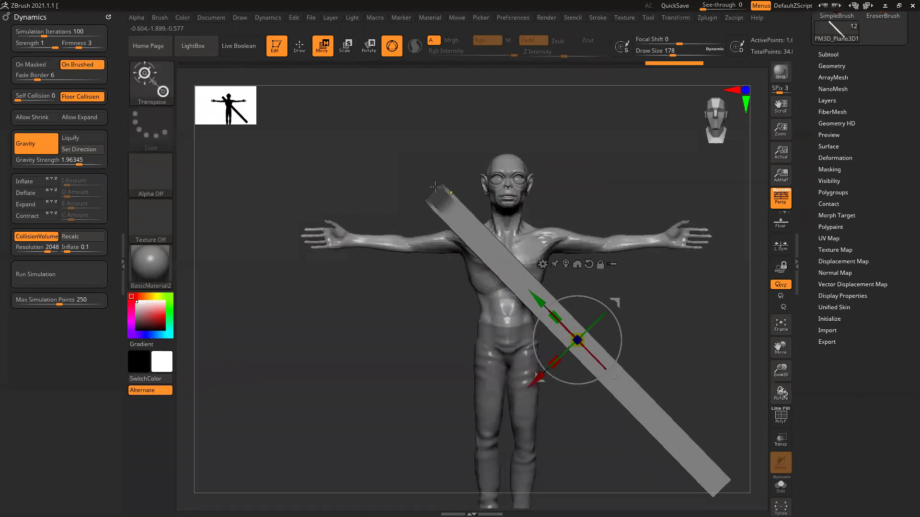
left_click(150, 128)
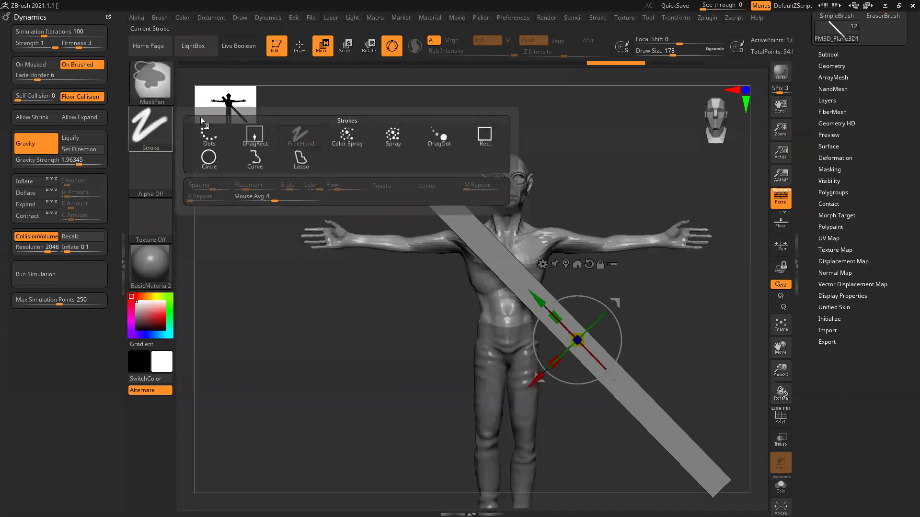
left_click(301, 158)
mouse_move(449, 161)
left_mouse_down("ctrl")
mouse_move(468, 188)
mouse_move(460, 214)
mouse_move(395, 201)
left_mouse_up("ctrl")
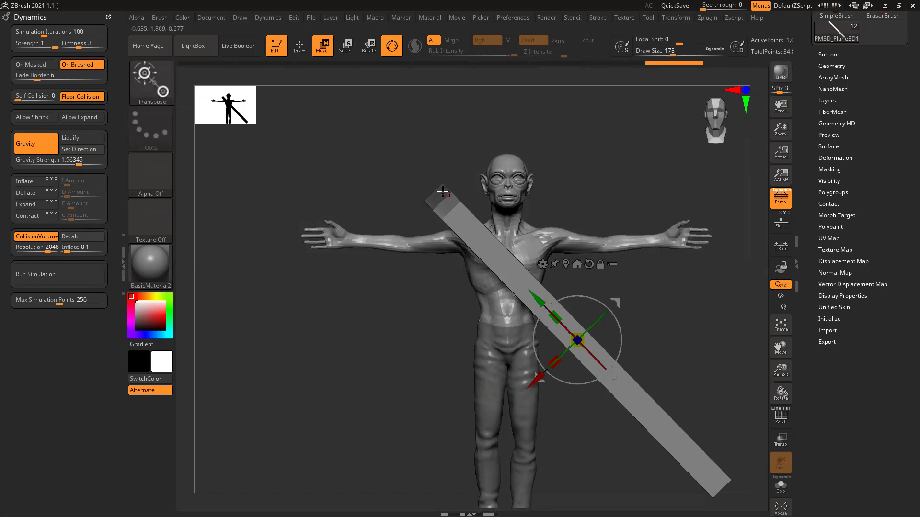
Show the strip's polyframe, enable Dynamic Subdiv and set SmoothSubdiv to 4.
key("shift+f")
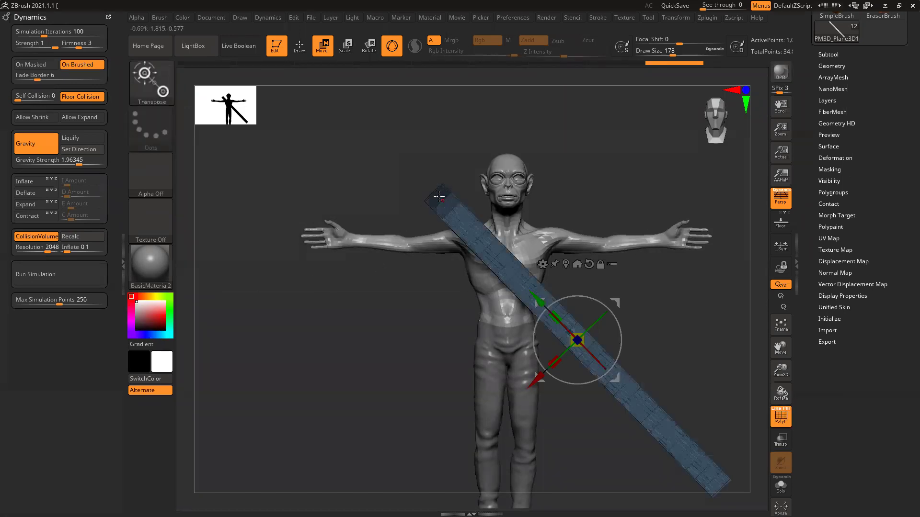
right_click_drag(490, 254, 535, 296, "ctrl")
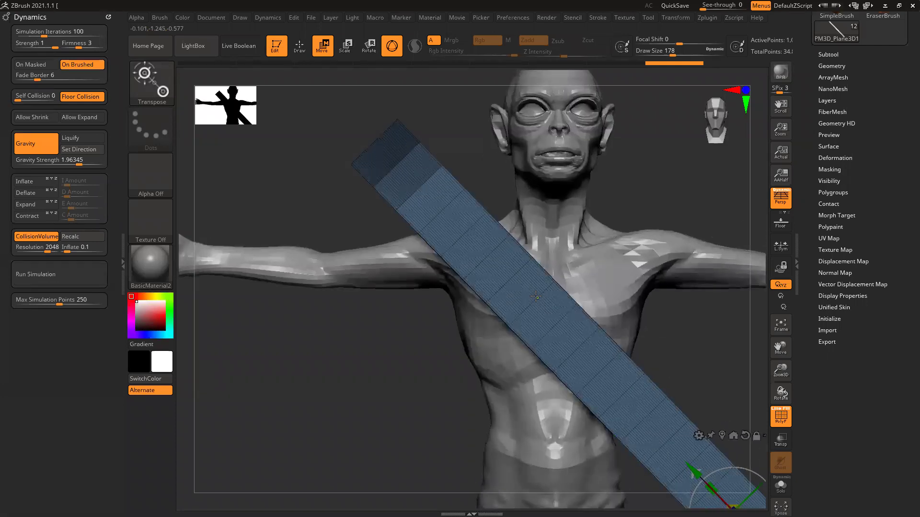
left_click(829, 66)
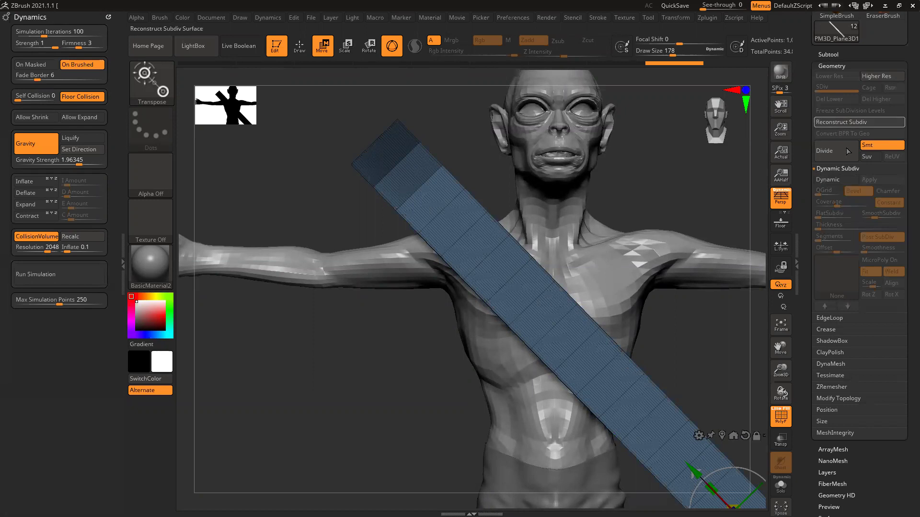
left_click(830, 180)
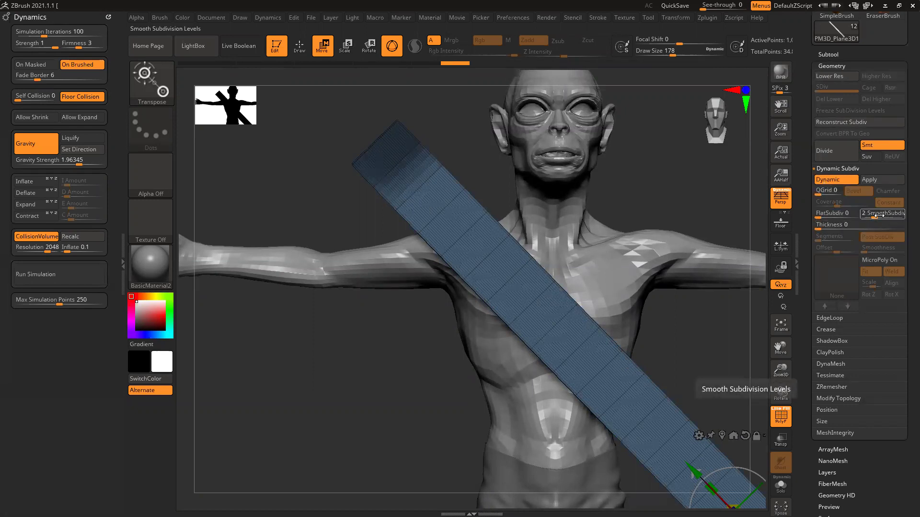
left_click(879, 215)
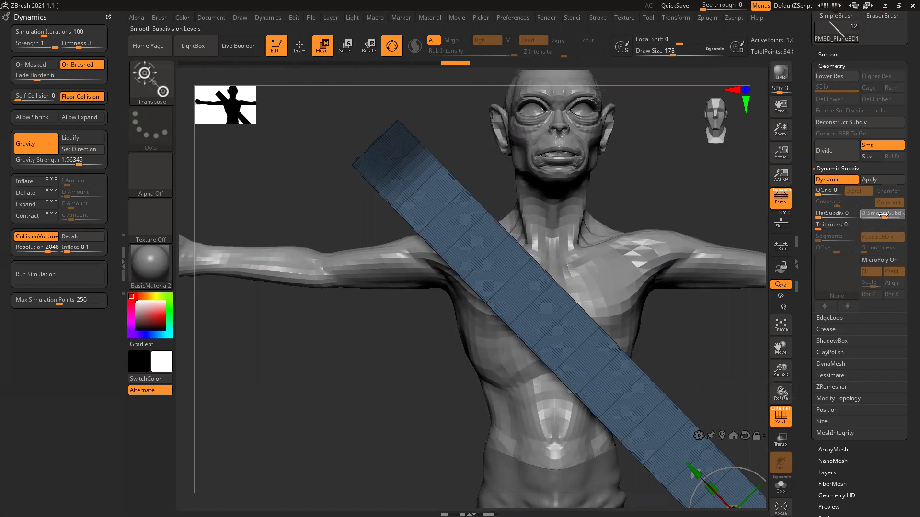
Reposition the gizmo at the strip's lower end without moving the mesh.
right_click_drag(621, 195, 521, 175, "alt")
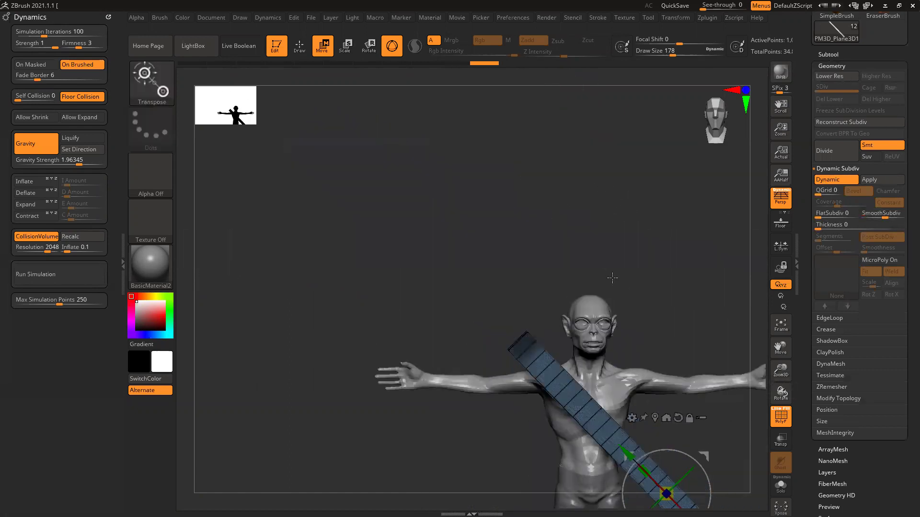
left_click_drag(612, 278, 522, 194, "alt")
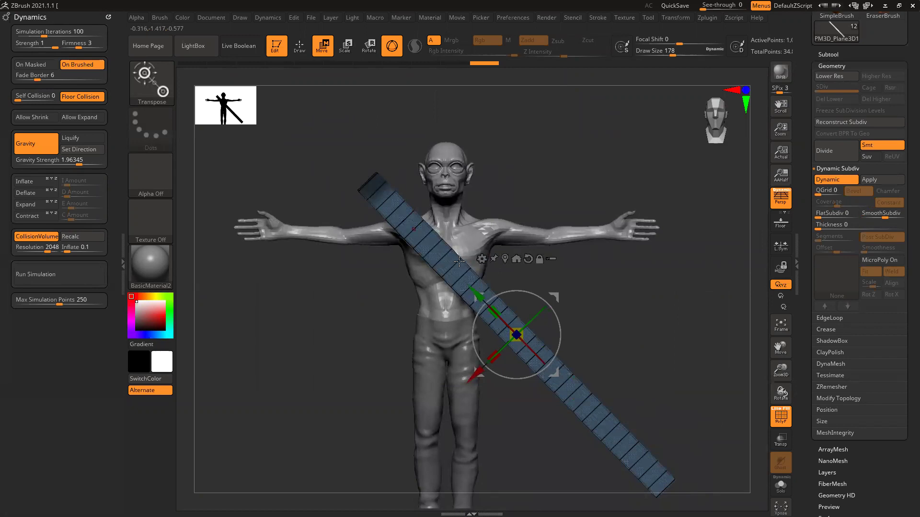
left_click_drag(553, 372, 689, 510, "alt")
left_click_drag(612, 273, 579, 215, "alt")
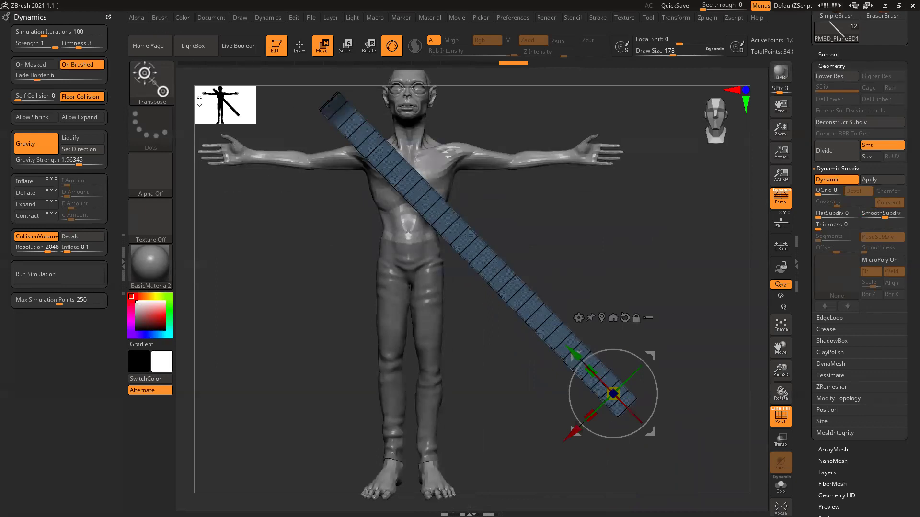
Switch to the TransposeCloth brush for manipulating the strip as cloth.
left_click(151, 82)
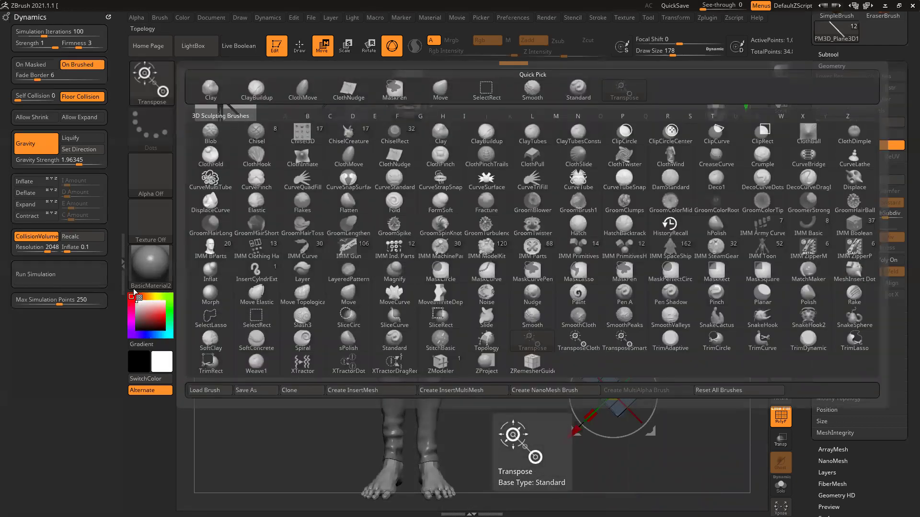
left_click(579, 349)
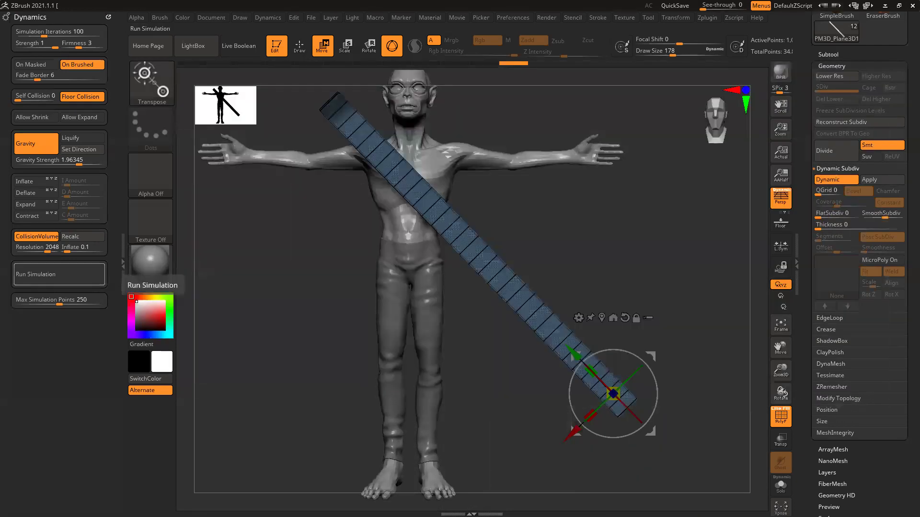
left_click(168, 91)
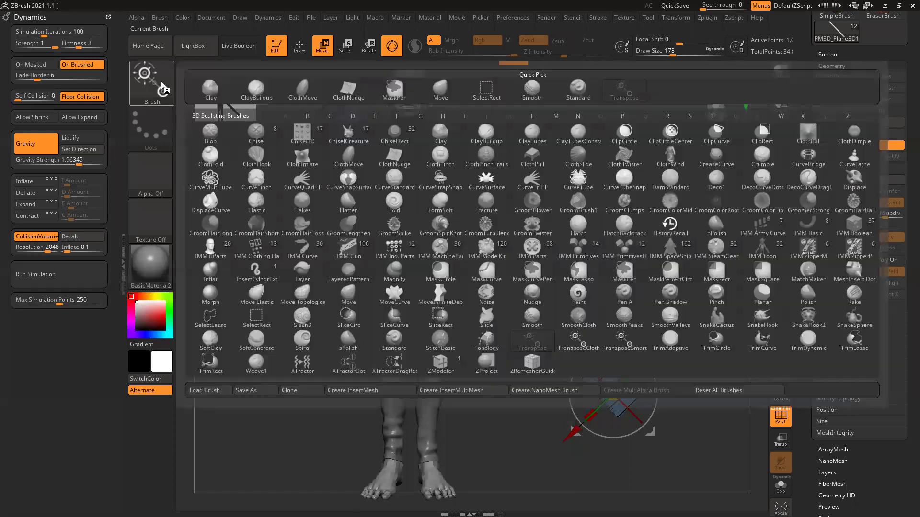
left_click(581, 348)
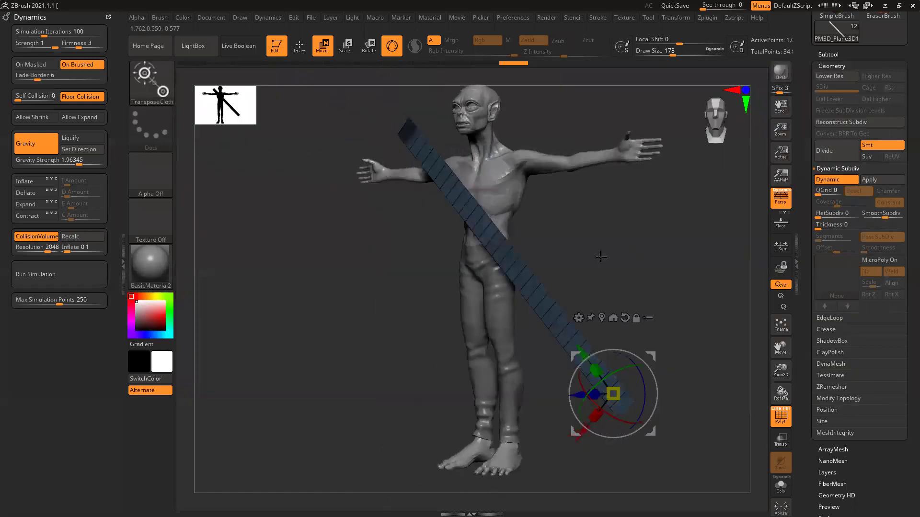
Move and rotate the strip's unmasked lower end toward the character to bend the strip as simulated cloth.
right_click_drag(601, 256, 599, 256, "ctrl")
left_click_drag(580, 395, 610, 390)
left_click_drag(705, 249, 612, 293)
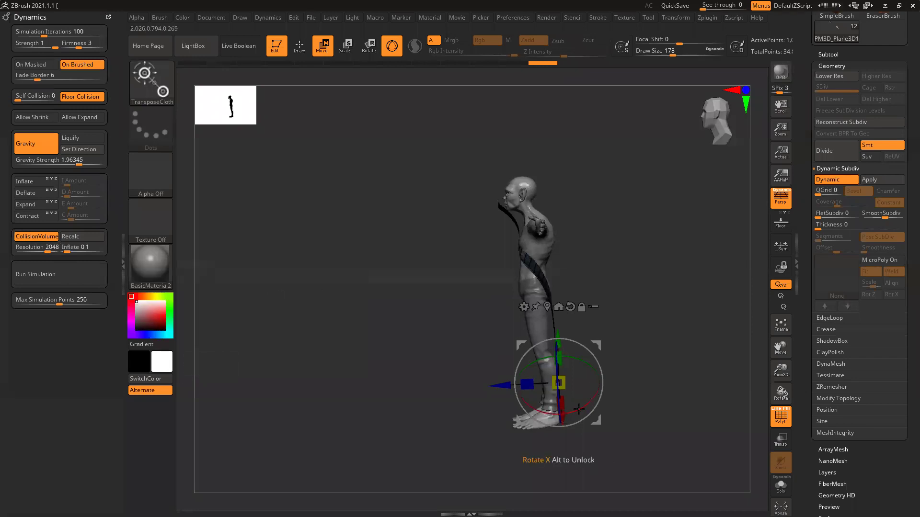
left_click_drag(582, 408, 544, 416)
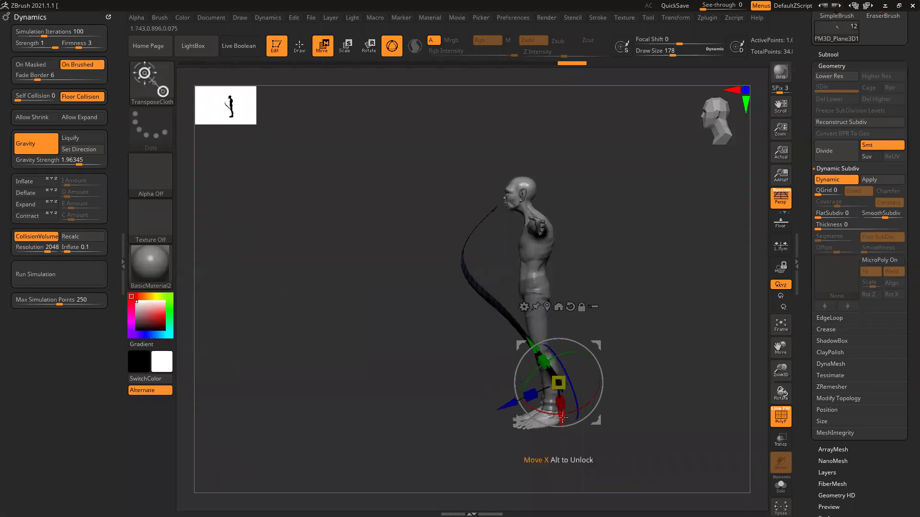
Rotate the strip's lower end from the front to twist the cloth diagonally across the character's body.
left_click_drag(598, 420, 733, 373)
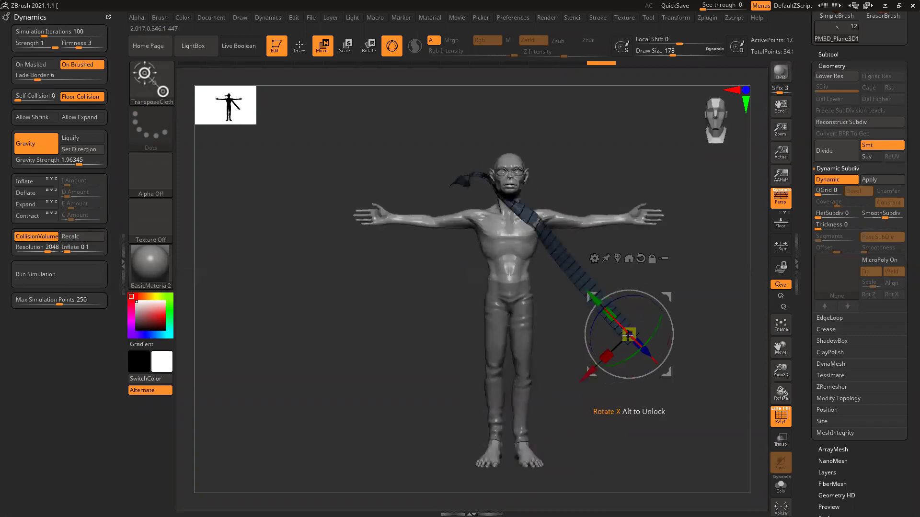
left_click_drag(667, 297, 652, 322)
left_click_drag(675, 273, 623, 283)
left_click_drag(654, 392, 603, 392)
left_click_drag(368, 320, 412, 310)
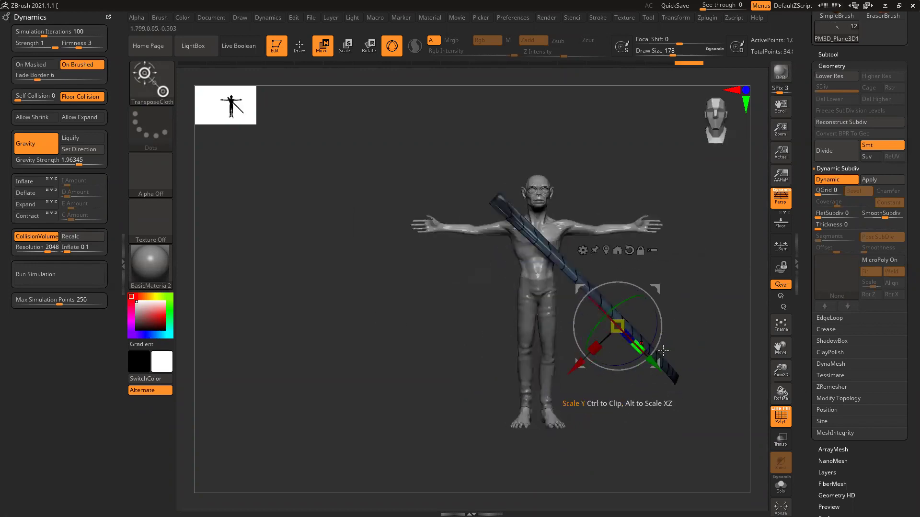
Swing the strip's lower end around behind the character's legs and adjust its angle.
left_click_drag(652, 368, 503, 405)
left_click_drag(417, 353, 461, 359)
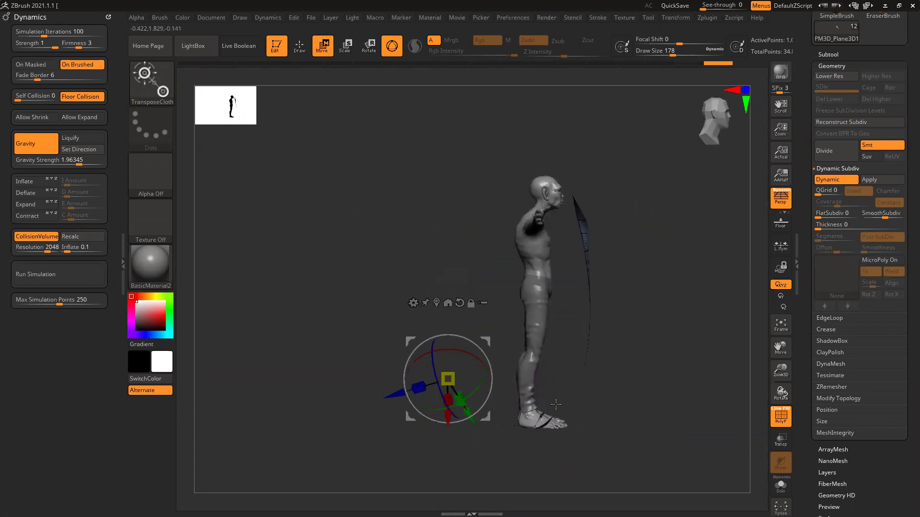
left_click_drag(470, 419, 403, 391)
left_click_drag(468, 301, 517, 302, "shift")
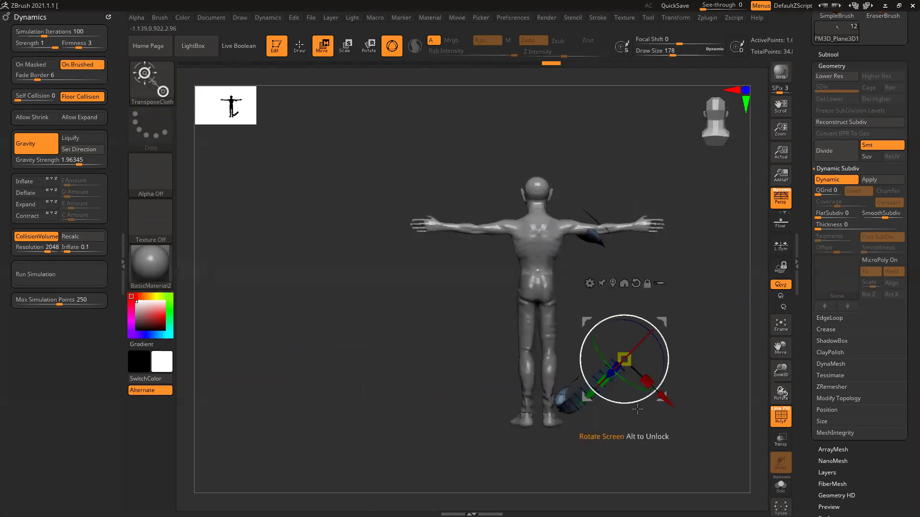
Undo the cloth deformations on the strip until it is a straight, flat plane in front of the figure again.
left_click_drag(653, 405, 611, 321)
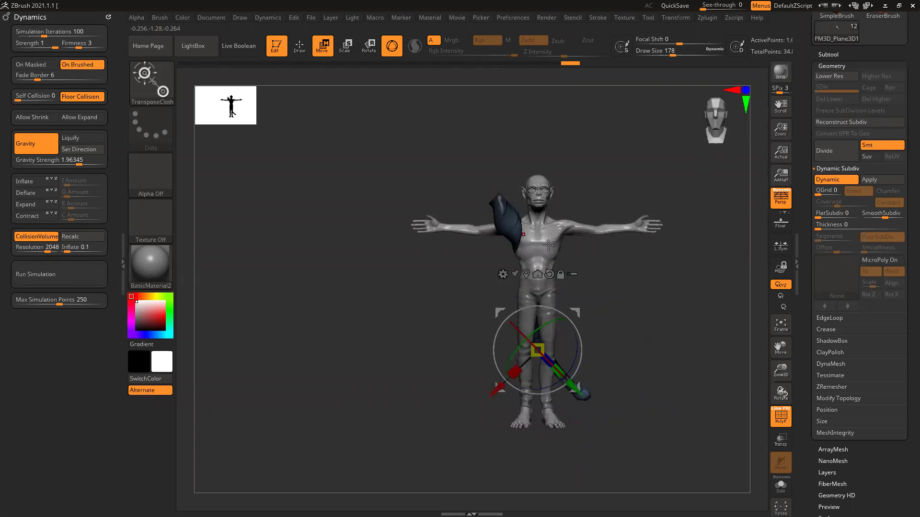
key("ctrl+z")
key("ctrl+z")
key("ctrl+z")
key("ctrl+shift+z")
left_click_drag(508, 271, 440, 213)
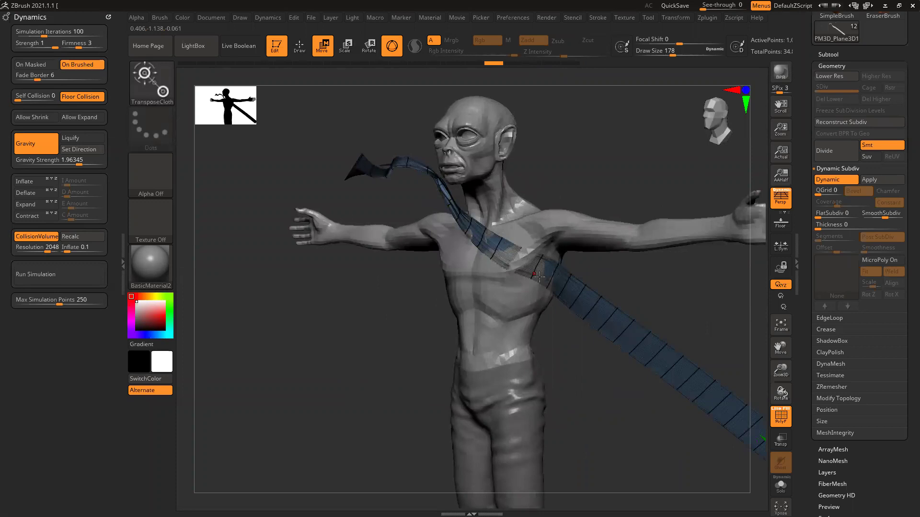
key("ctrl+z")
key("ctrl+z")
key("ctrl+z")
key("ctrl+z")
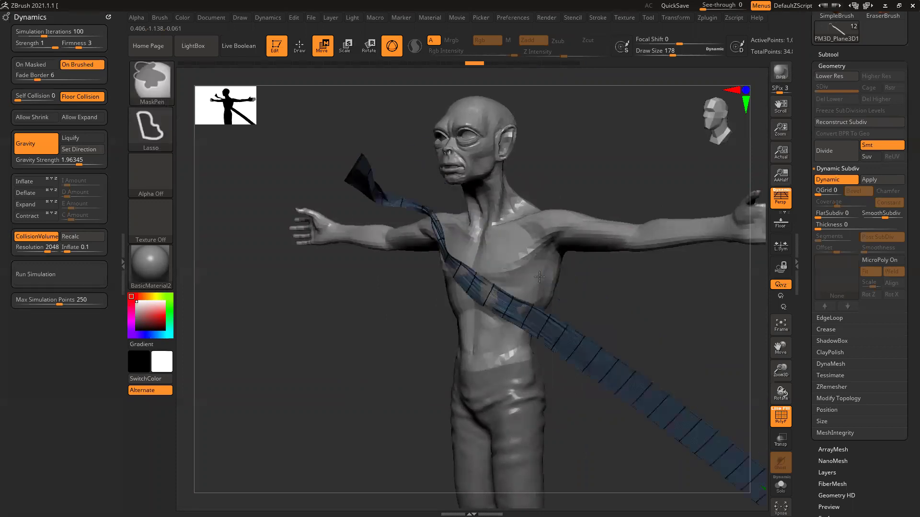
key("ctrl+z")
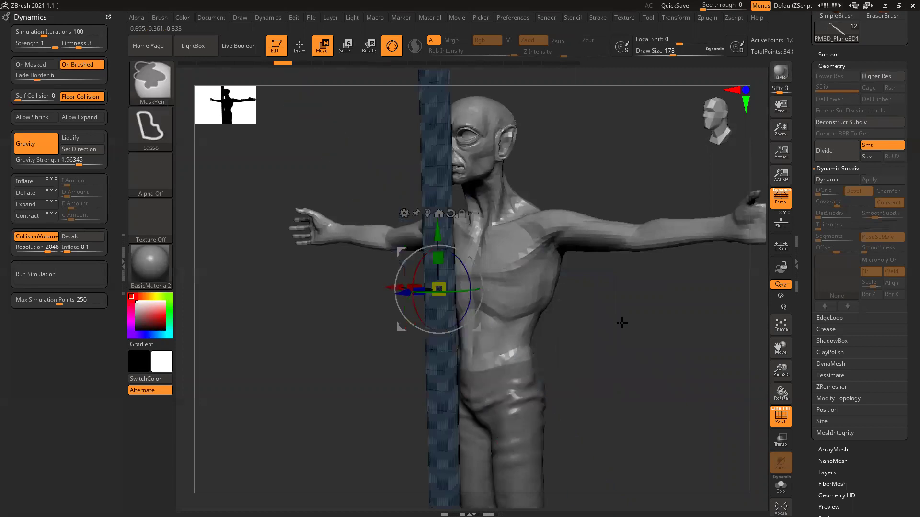
Enable Dynamic Subdiv on the straight strip and set SmoothSubdiv to 4.
left_click_drag(648, 351, 662, 352, "shift")
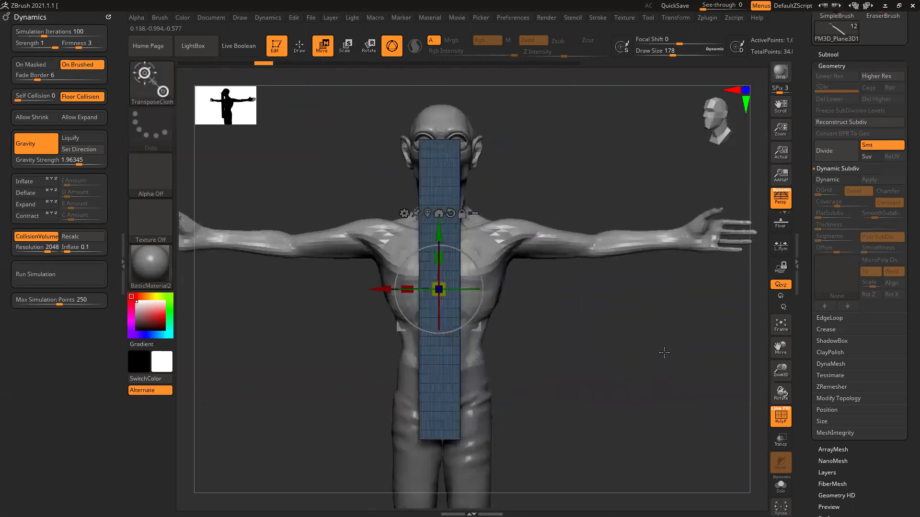
left_click(843, 181)
left_click(887, 212)
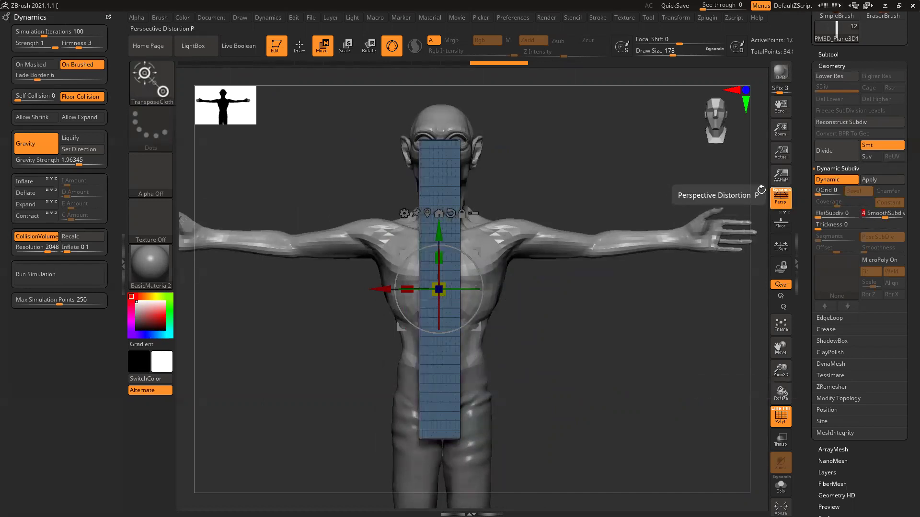
Switch the mask stroke to Rect and mask the top end of the strip.
left_click_drag(688, 300, 664, 314, "alt")
key("ctrl")
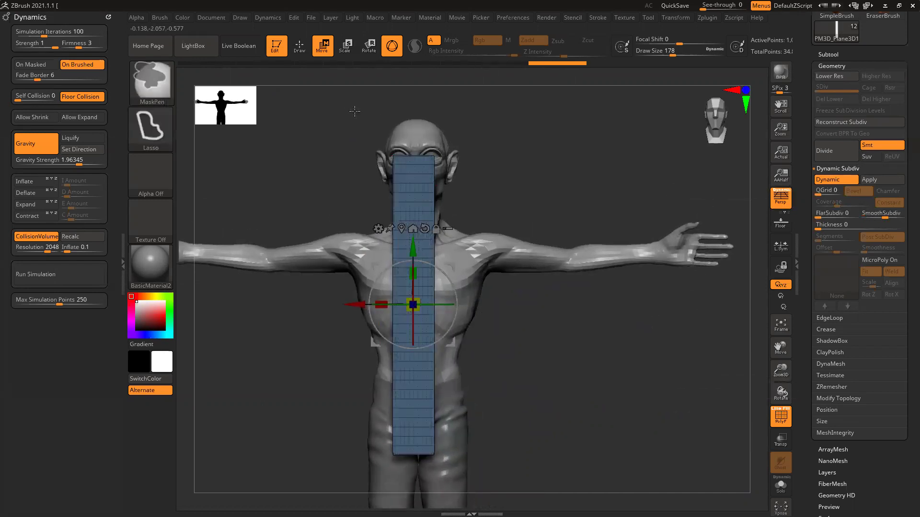
left_click(150, 129)
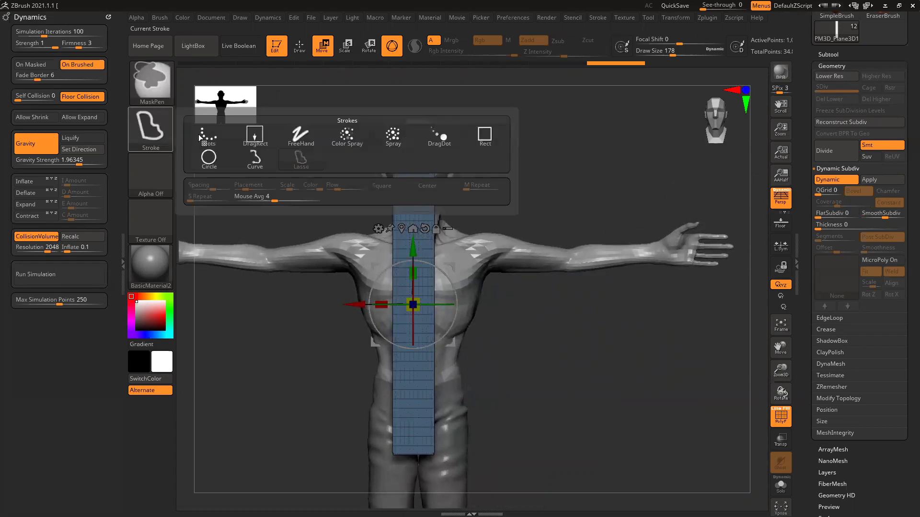
left_click(484, 134)
left_click_drag(322, 115, 484, 170, "ctrl")
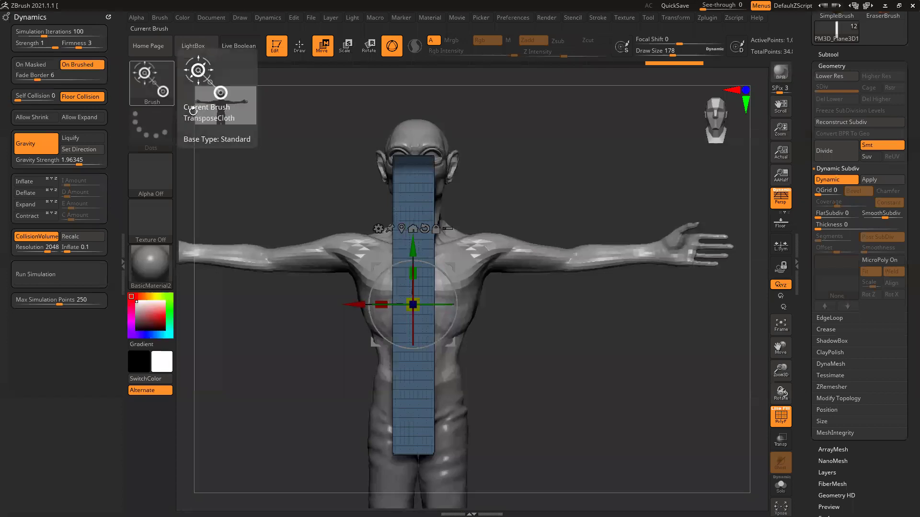
left_click(145, 79)
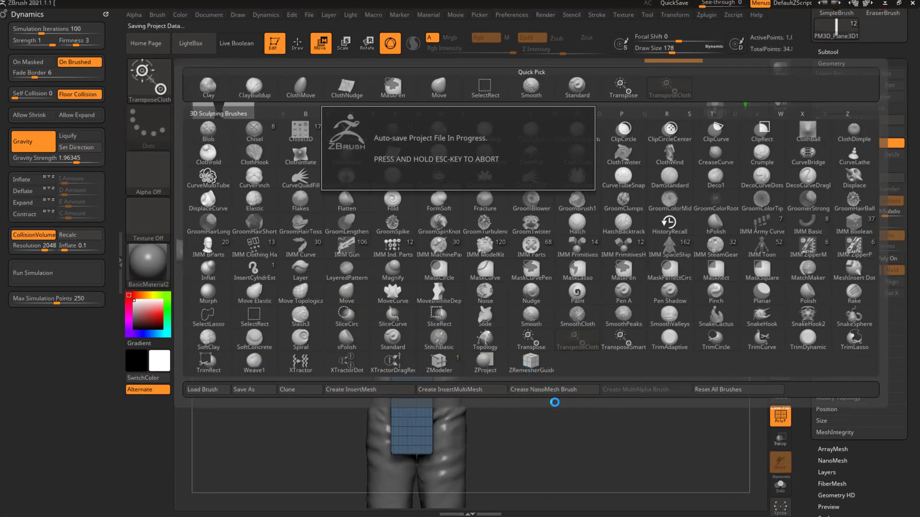
key("Escape")
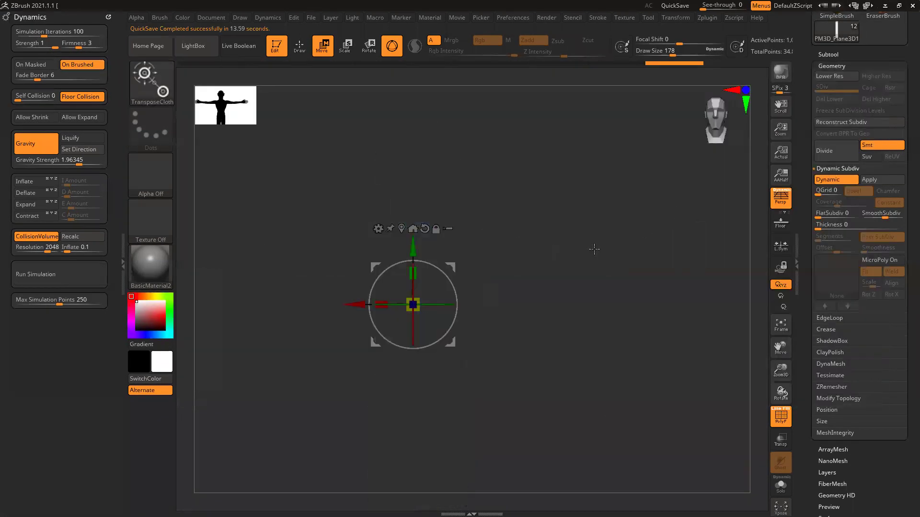
Push the strip back toward the figure's body and mask its upper part down to the chest.
key("q")
mouse_move(677, 326)
left_mouse_down()
mouse_move(618, 354)
mouse_move(653, 370)
mouse_move(547, 367)
left_mouse_up()
key("w")
left_click_drag(491, 387, 398, 379)
left_click_drag(367, 306, 397, 308)
mouse_move(562, 376)
right_mouse_down("shift")
mouse_move(559, 343)
mouse_move(575, 365)
mouse_move(583, 349)
mouse_move(567, 351)
right_mouse_up("shift")
mouse_move(568, 352)
left_mouse_down()
mouse_move(656, 352)
mouse_move(610, 351)
mouse_move(549, 316)
left_mouse_up()
mouse_move(325, 96)
left_mouse_down("ctrl")
mouse_move(354, 109)
mouse_move(574, 286)
left_mouse_up("ctrl")
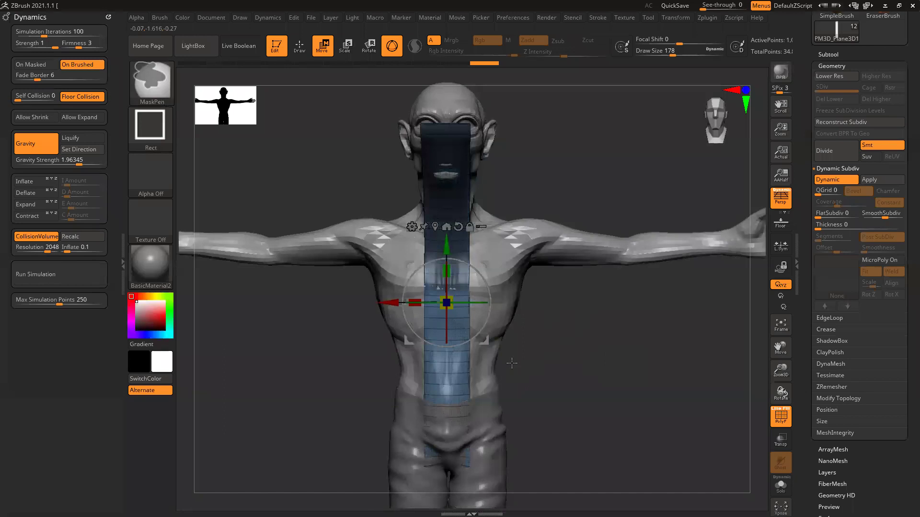
Pull the strip's unmasked lower end diagonally across the torso toward the character's left hip with TransposeCloth.
left_click_drag(487, 340, 526, 436)
right_click_drag(590, 382, 621, 424)
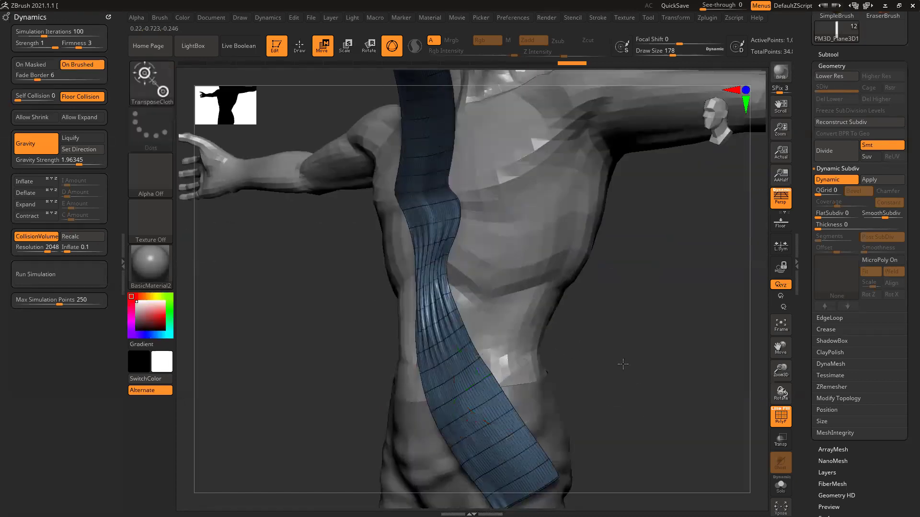
right_click_drag(623, 363, 585, 284, "alt")
left_click_drag(466, 360, 489, 360)
left_click_drag(414, 366, 470, 355)
Wrap the strip's lower end around the left side of the character's waist.
right_click_drag(605, 283, 587, 316)
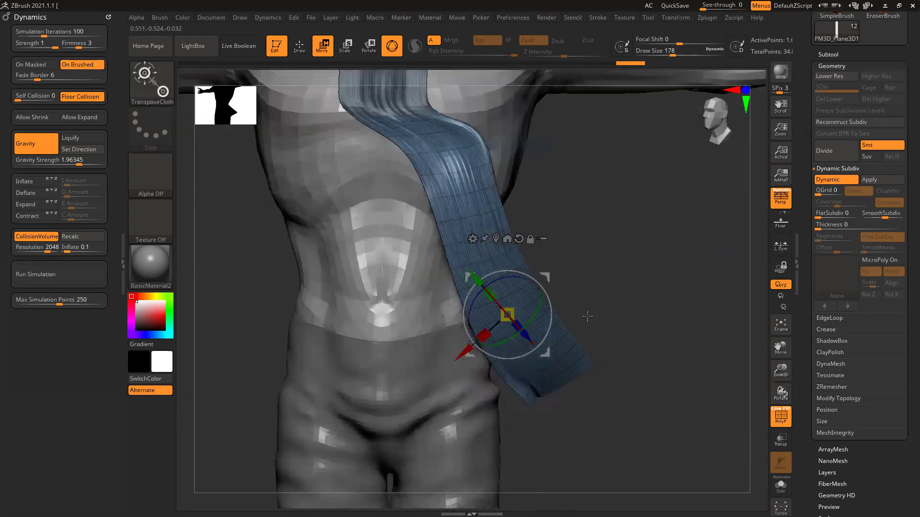
left_click_drag(538, 309, 544, 350)
left_click_drag(559, 318, 490, 315)
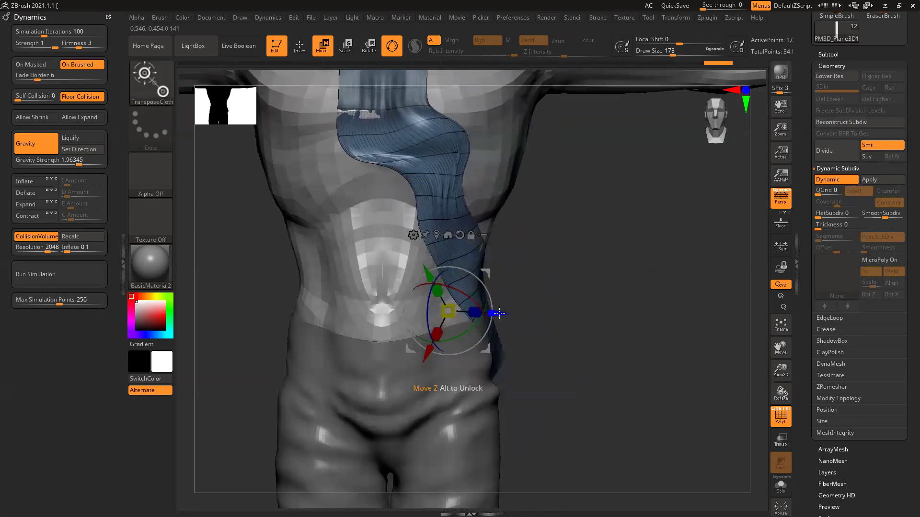
mouse_move(602, 295)
left_mouse_down()
mouse_move(549, 297)
mouse_move(594, 298)
left_mouse_up()
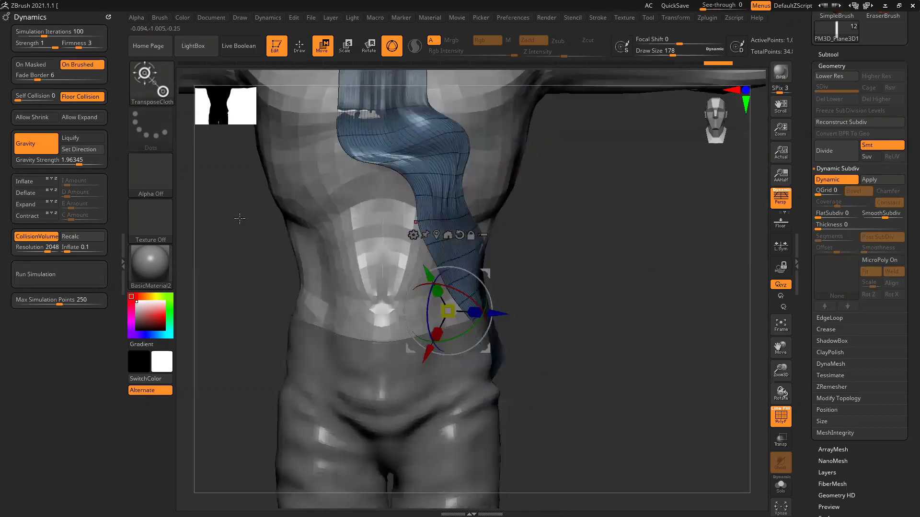
Choose the ClothMove brush and drape the middle of the strip over the chest and abdomen.
left_click(153, 81)
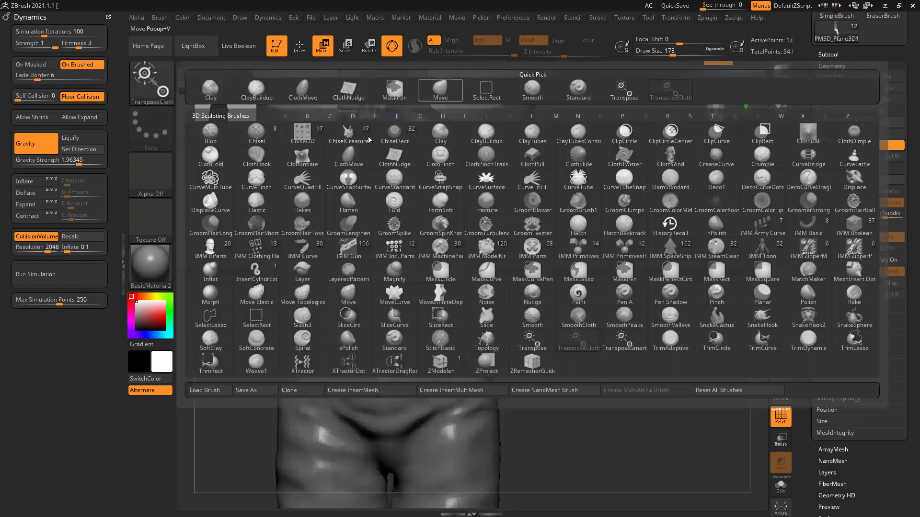
mouse_move(258, 166)
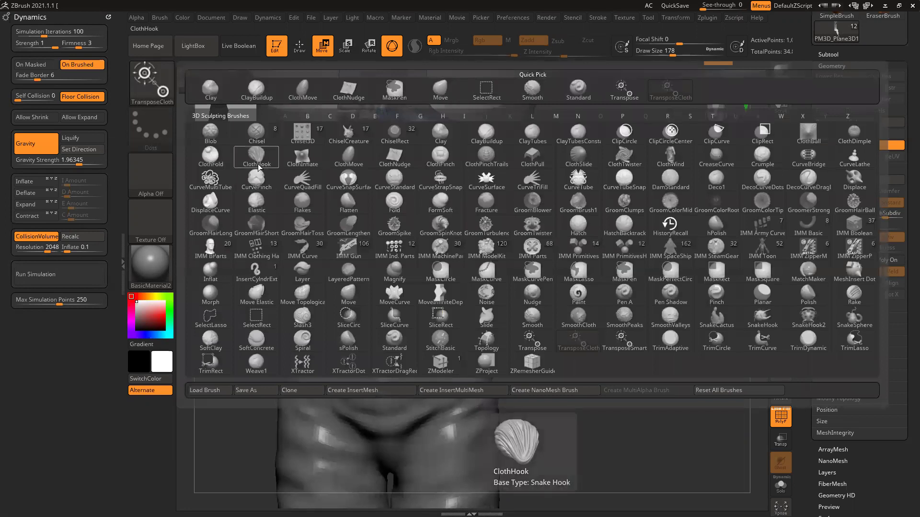
left_click(346, 161)
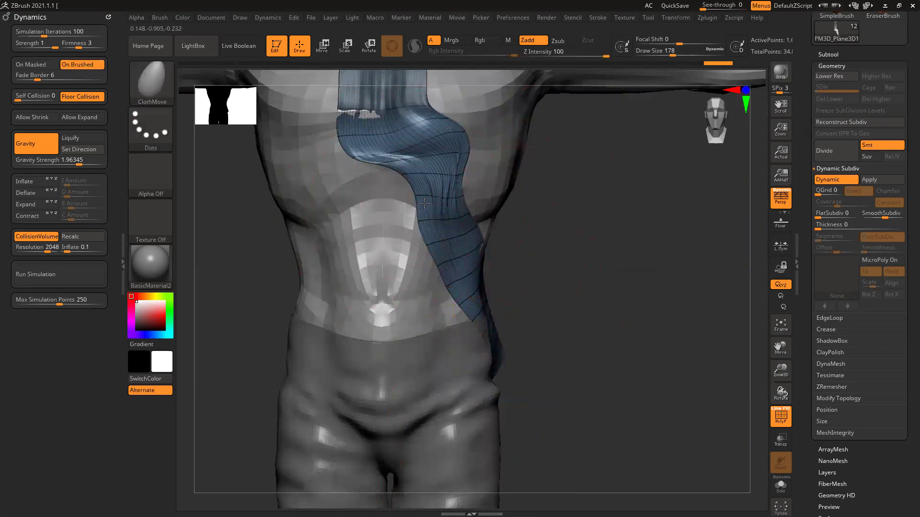
left_click_drag(547, 253, 586, 234)
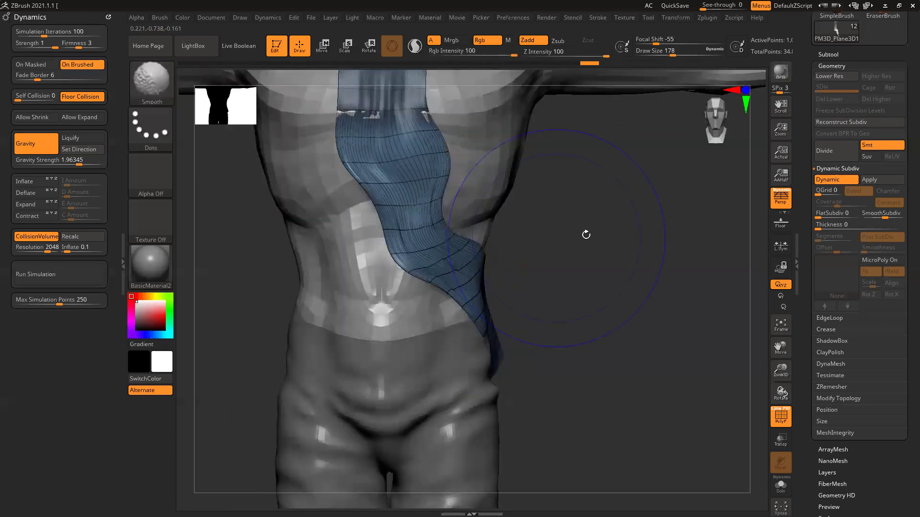
Reshape the strip's folds across the chest with ClothMove and turn off the polyframe display.
left_click_drag(647, 235, 646, 340, "alt")
left_click_drag(389, 117, 356, 121)
left_click_drag(383, 148, 368, 268)
key("shift+f")
left_click_drag(415, 287, 413, 264)
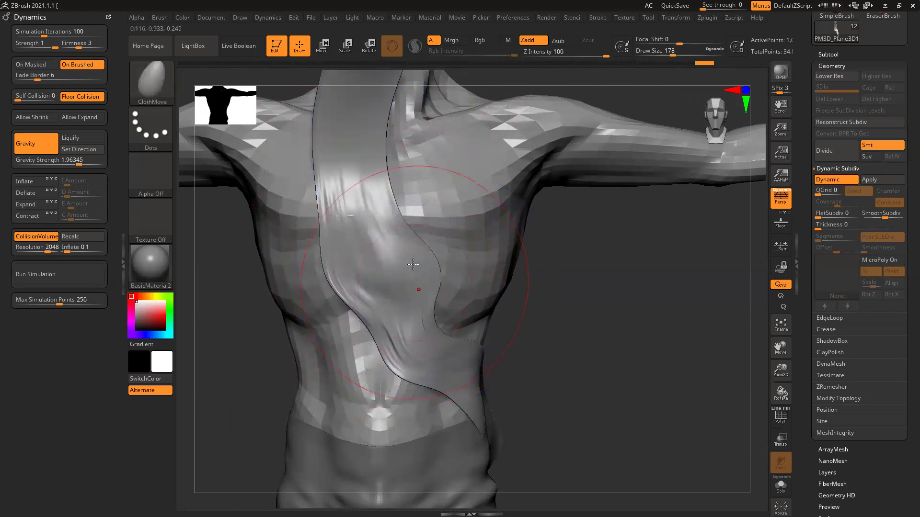
Move the strip's upper section beside the neck and face toward the character's right with ClothMove.
mouse_move(632, 264)
left_mouse_down("alt")
mouse_move(603, 379)
mouse_move(674, 498)
left_mouse_up("alt")
left_click_drag(457, 225, 398, 232)
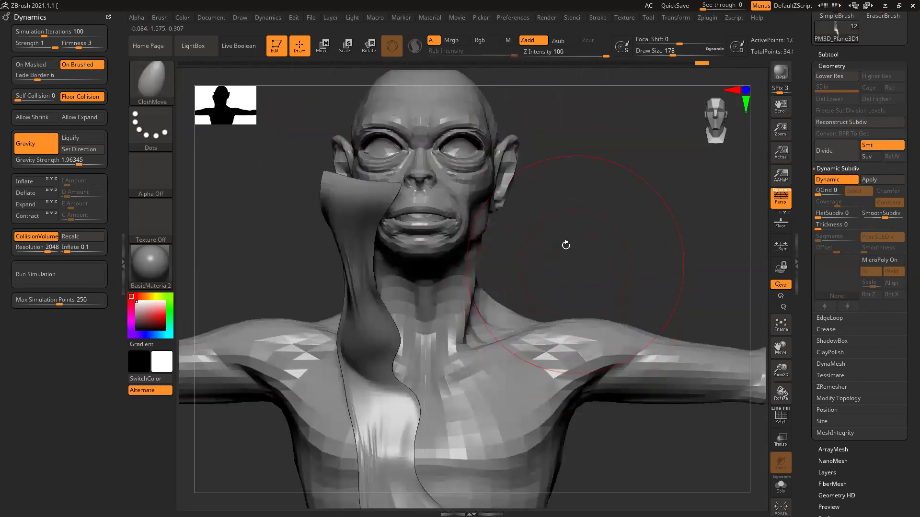
left_click_drag(566, 245, 568, 173, "alt")
left_click_drag(637, 435, 594, 243, "alt")
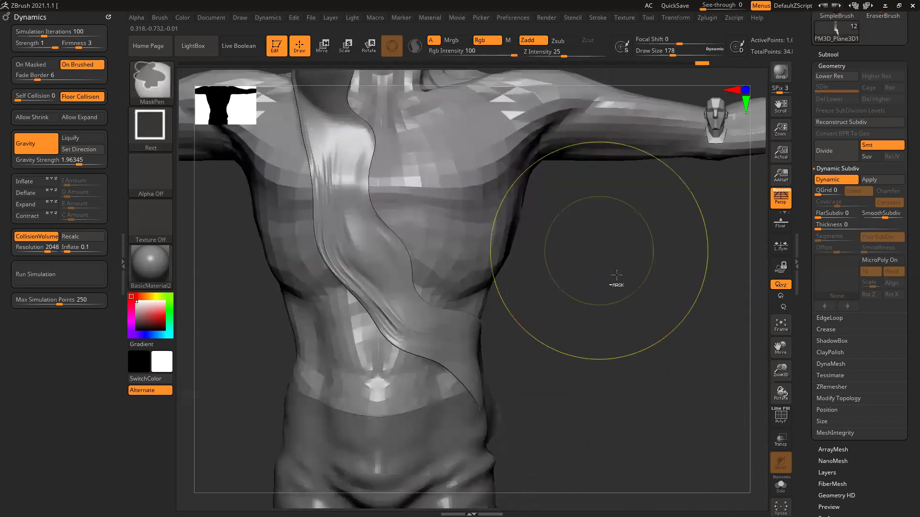
Select the trousers subtool and mask its waistband and lower legs, leaving the hips and thighs free.
right_click_drag(617, 275, 550, 275, "ctrl")
left_click_drag(550, 275, 597, 310, "alt")
right_click_drag(597, 310, 559, 303, "ctrl")
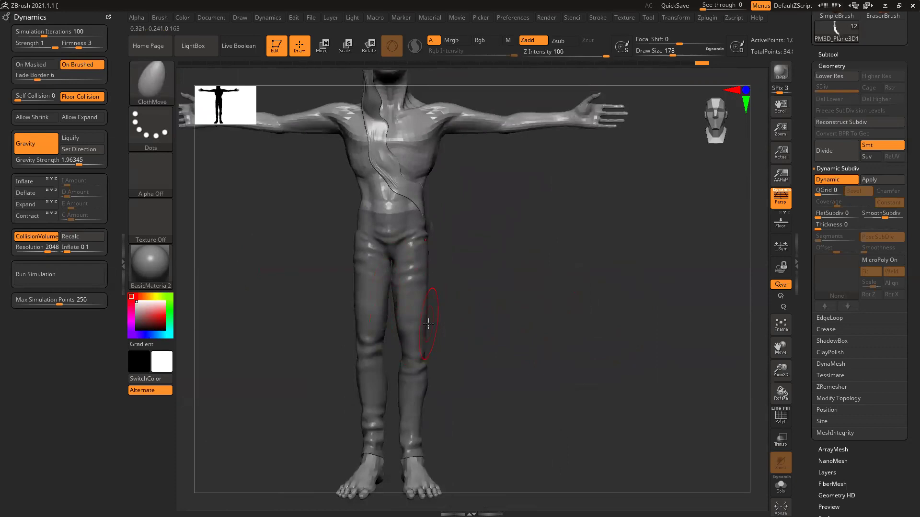
left_click(417, 313, "alt")
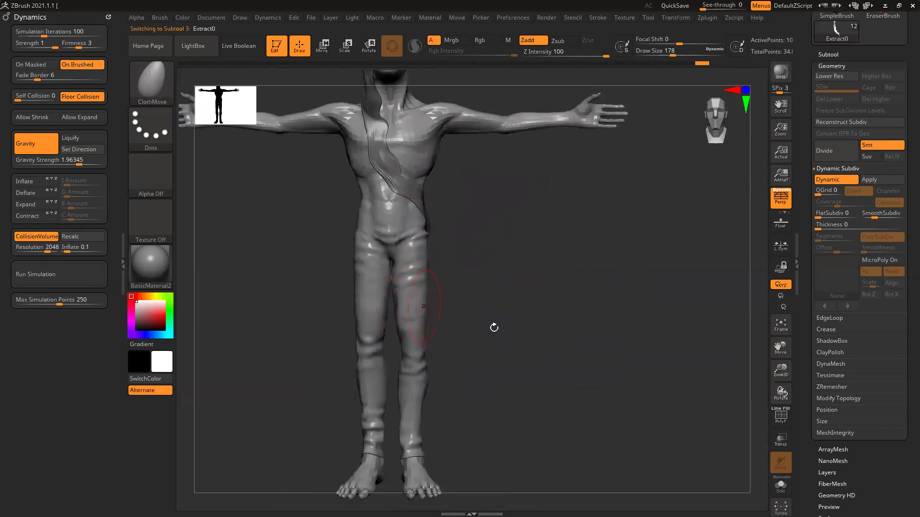
left_click_drag(310, 233, 503, 367, "ctrl")
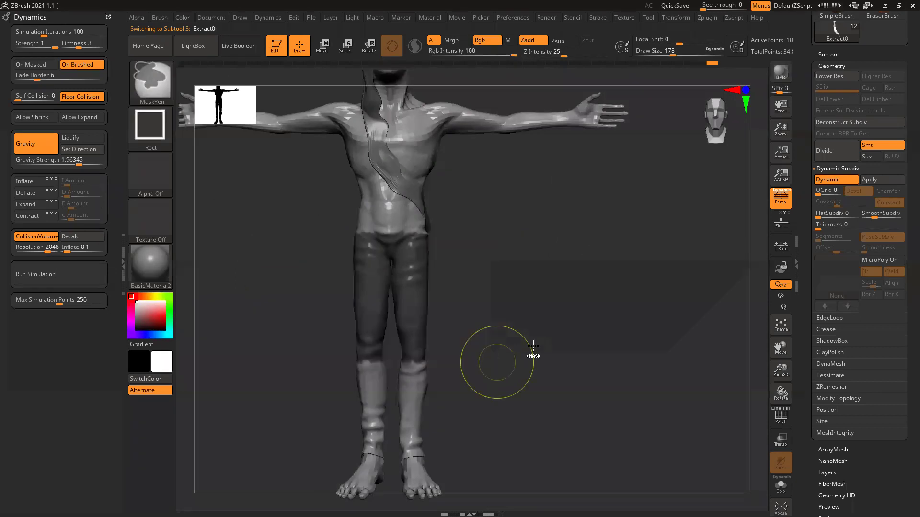
left_click(534, 327, "ctrl")
Soften the trousers' mask edge and run the cloth simulation briefly so folds gather at the knees.
right_click_drag(381, 296, 421, 310, "ctrl")
left_click_drag(528, 331, 524, 290, "alt")
left_click(430, 354, "ctrl")
left_click(77, 253)
left_click(56, 278)
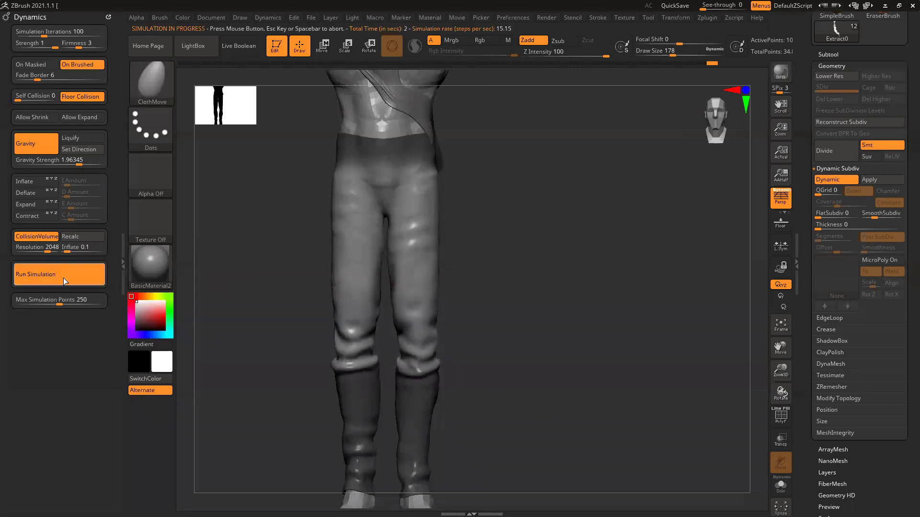
mouse_move(560, 377)
left_mouse_down()
mouse_move(616, 386)
mouse_move(590, 371)
left_mouse_up()
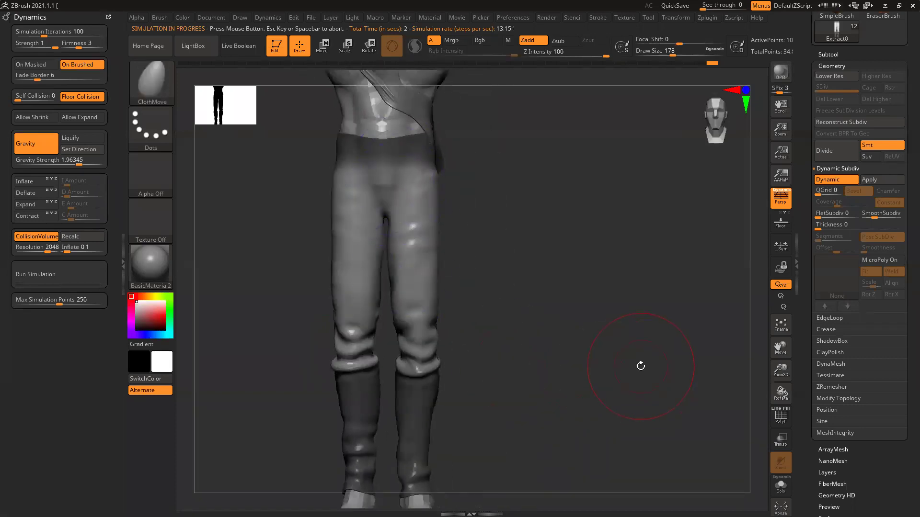
Clear the mask from the trousers and inspect the clothing on the whole figure.
left_click_drag(572, 346, 545, 333)
left_click_drag(544, 288, 599, 357, "ctrl")
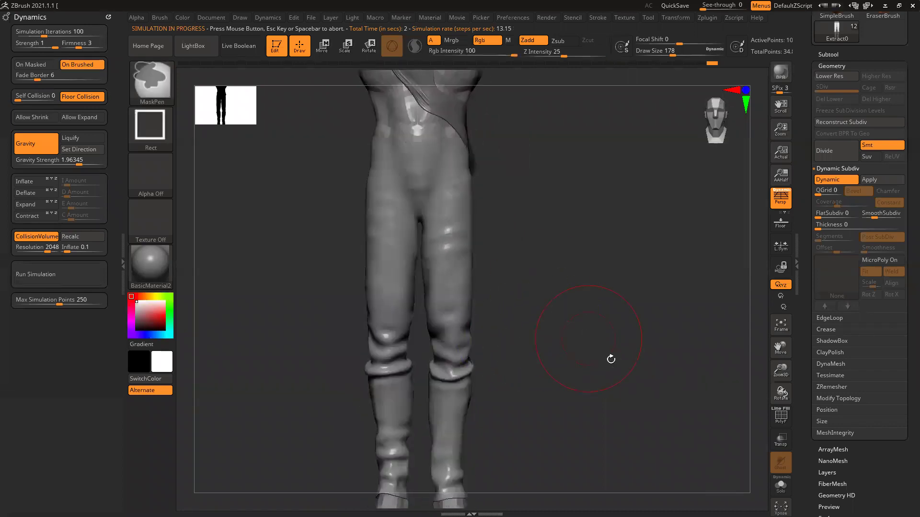
right_click_drag(610, 359, 554, 350, "ctrl")
left_click_drag(554, 350, 553, 291)
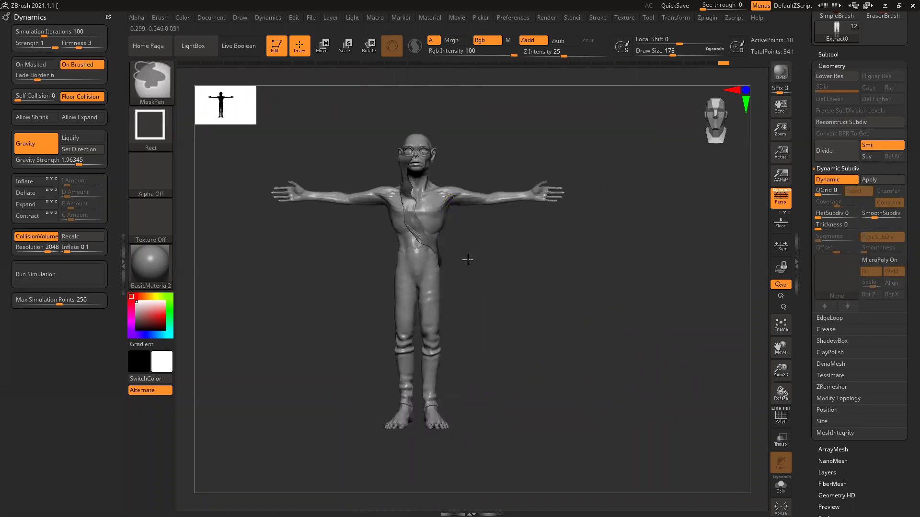
right_click_drag(466, 260, 539, 292, "ctrl")
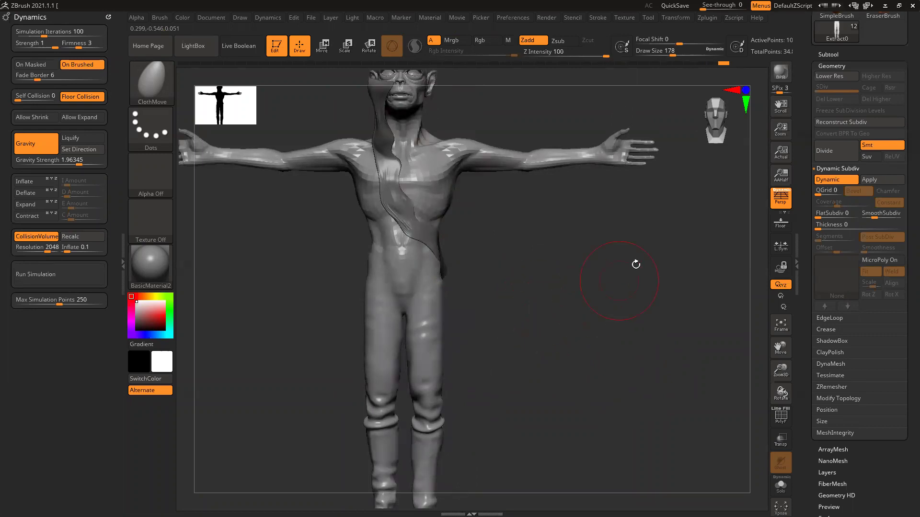
right_click_drag(636, 264, 632, 287, "alt")
Reinitialize the program to its default empty state, confirming the reset.
left_click_drag(809, 69, 806, 234)
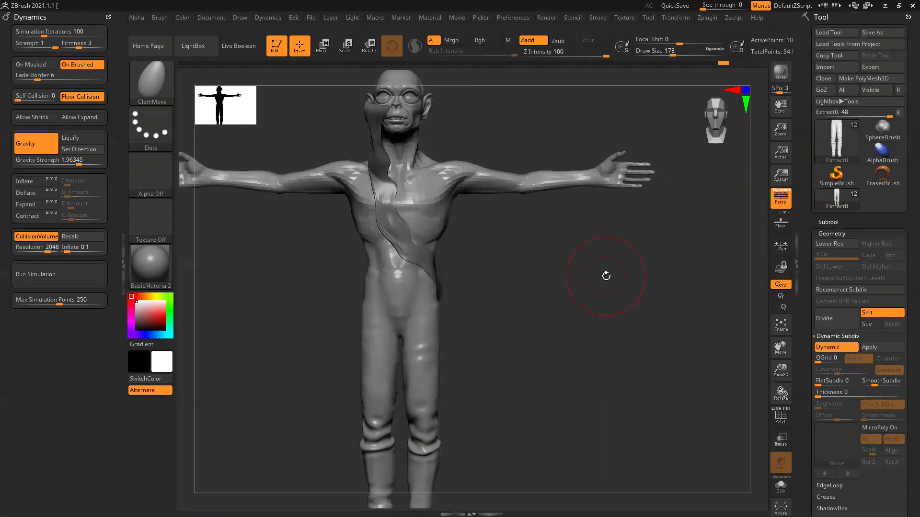
left_click(513, 18)
left_click(527, 36)
left_click(537, 296)
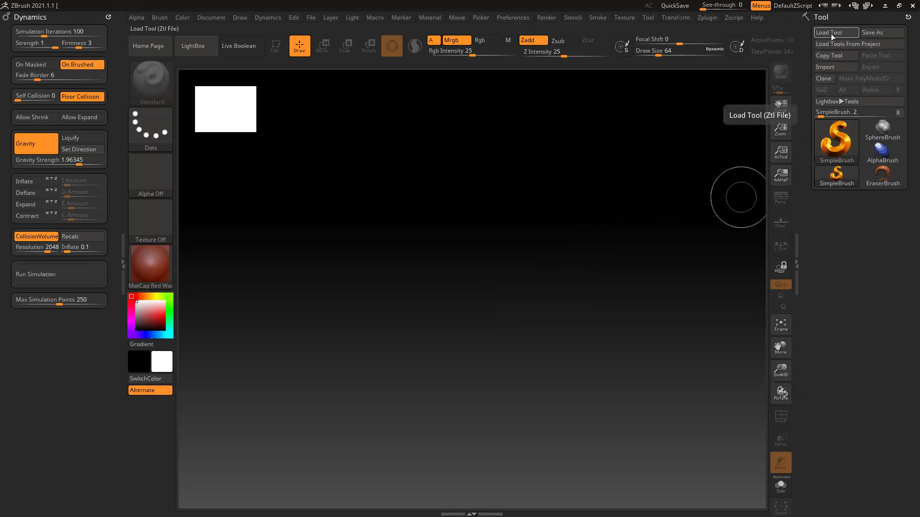
Choose the Plane3D primitive as the active tool.
left_click(839, 140)
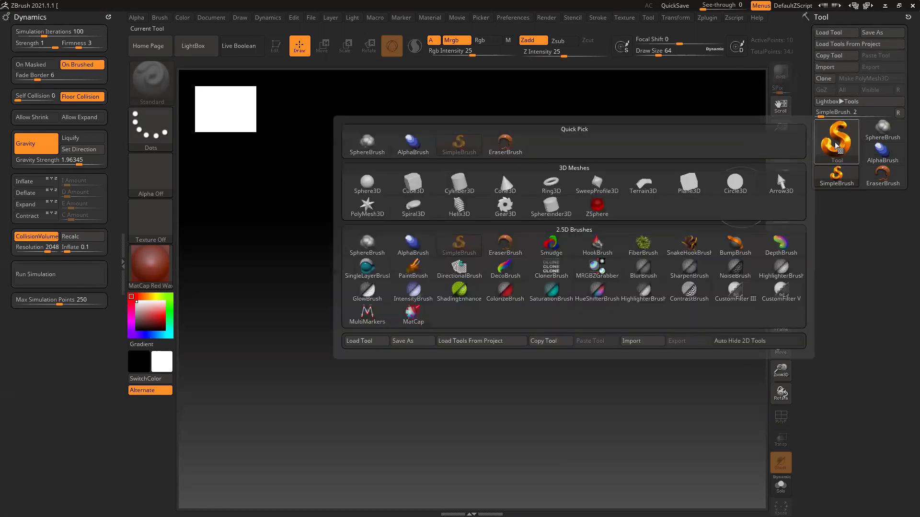
left_click(692, 190)
key("space")
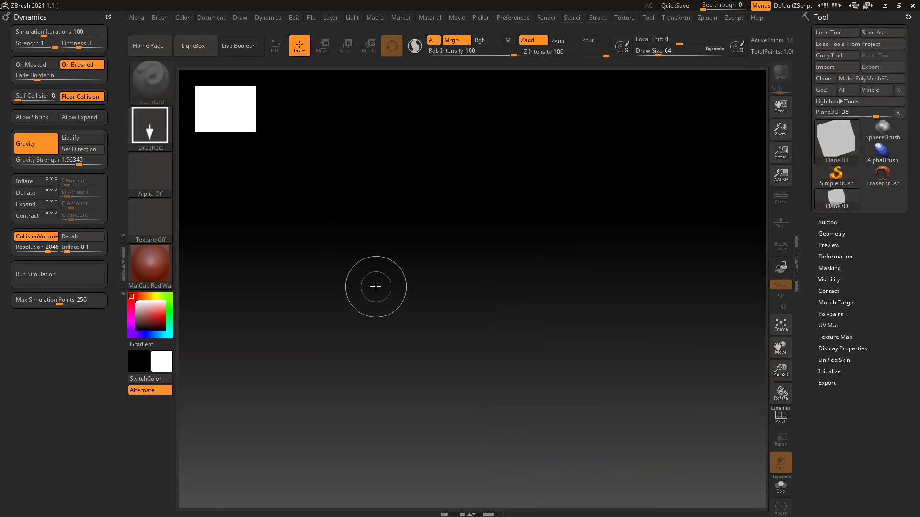
Draw the plane on the canvas and convert it to a PolyMesh3D.
left_click_drag(427, 274, 427, 437)
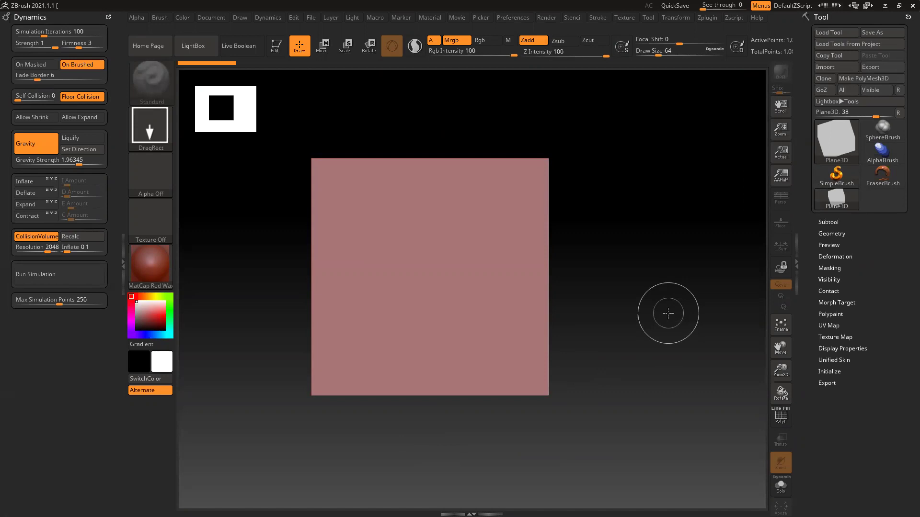
left_click(863, 78)
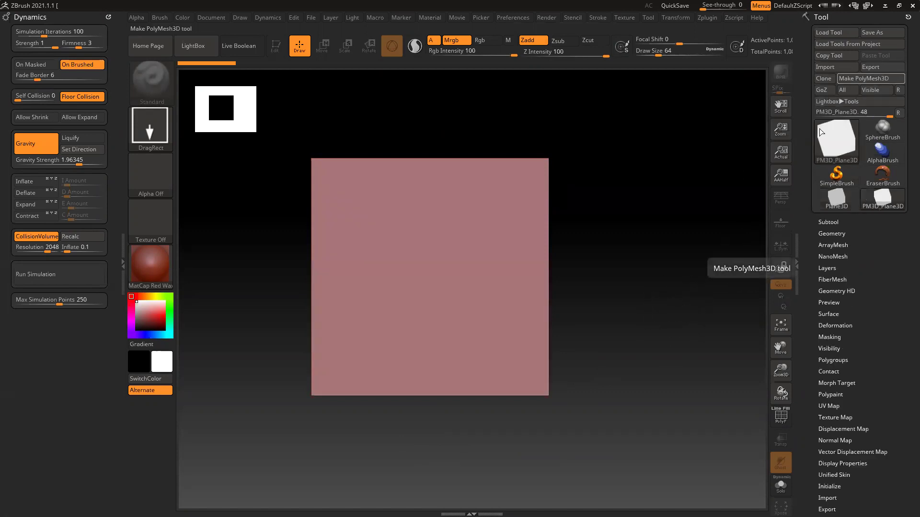
Choose BasicMaterial2 and place the polymesh plane on the canvas as an editable object facing the view.
left_click(153, 267)
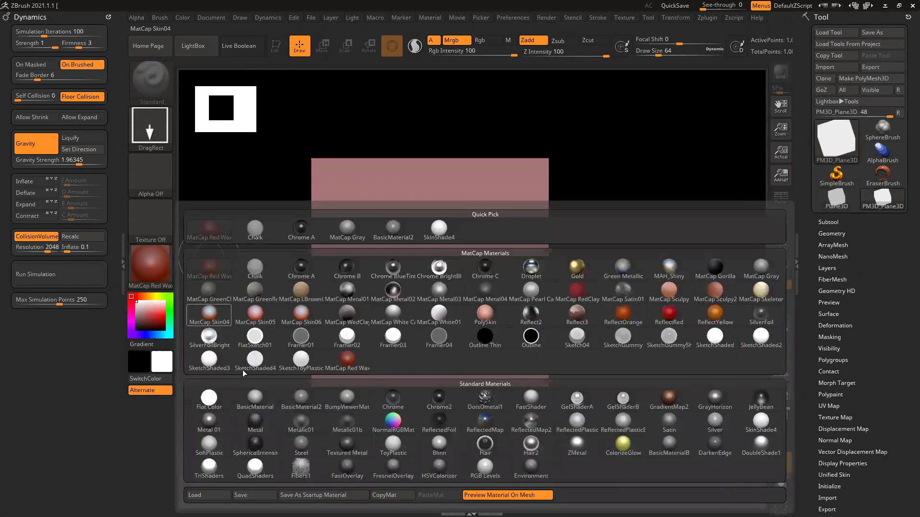
left_click(301, 399)
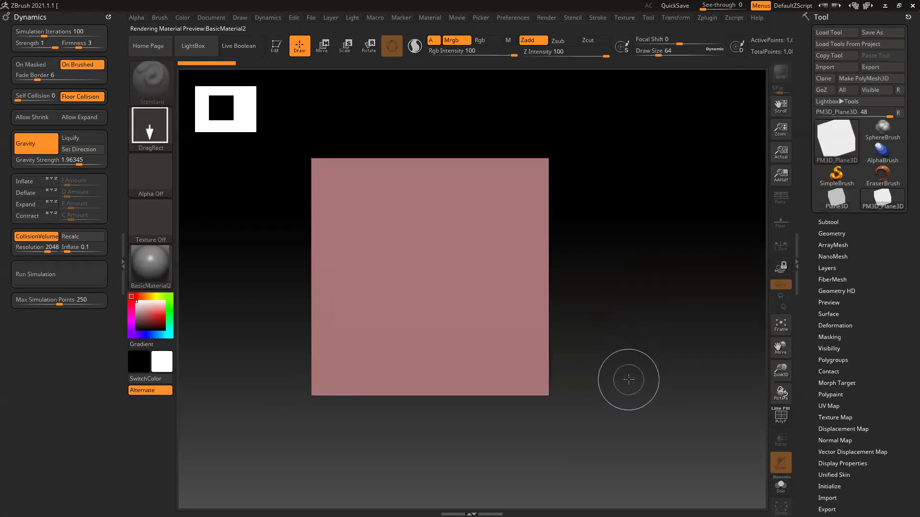
left_click_drag(638, 287, 604, 367)
key("ctrl")
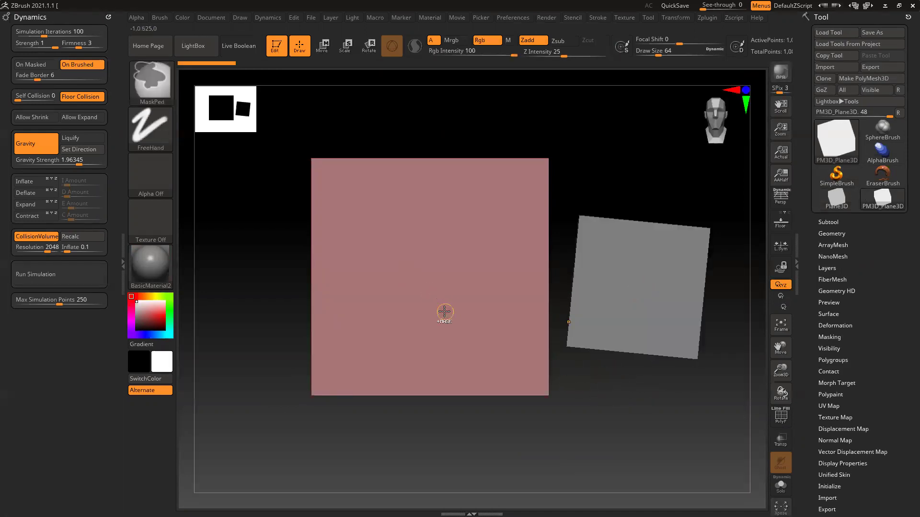
left_click_drag(448, 312, 684, 313)
right_click_drag(608, 310, 550, 304, "alt")
right_click_drag(487, 285, 497, 335, "ctrl")
Subdivide the plane twice and put away the Dynamics palette to enlarge the workspace.
key("shift+f")
key("g")
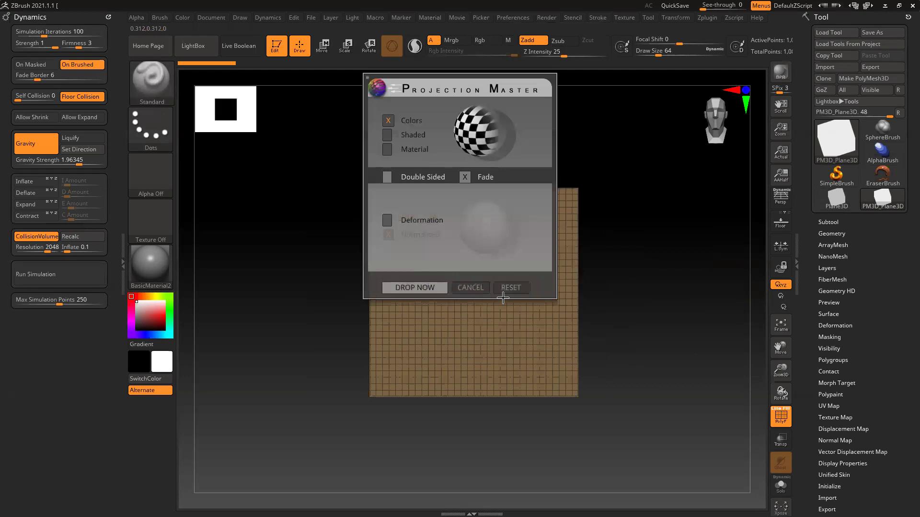
key("Escape")
key("ctrl+d")
key("ctrl+d")
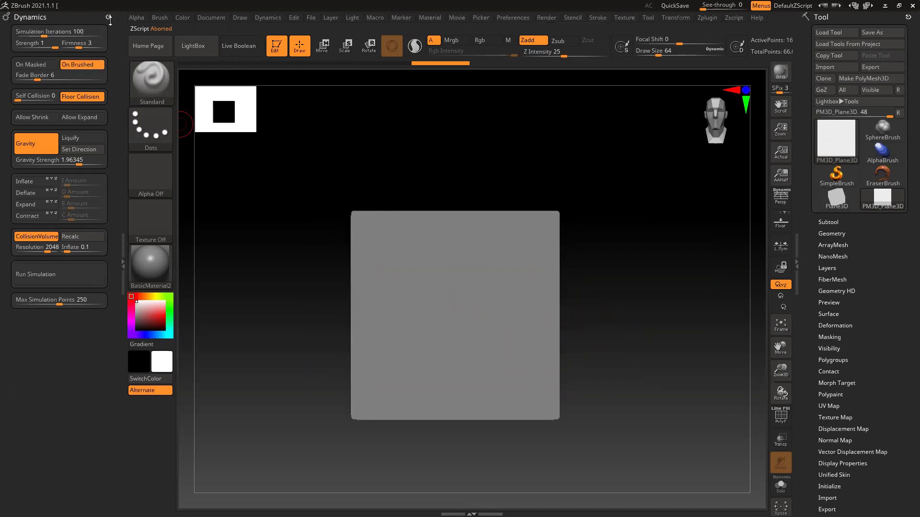
left_click(109, 18)
left_click(121, 267)
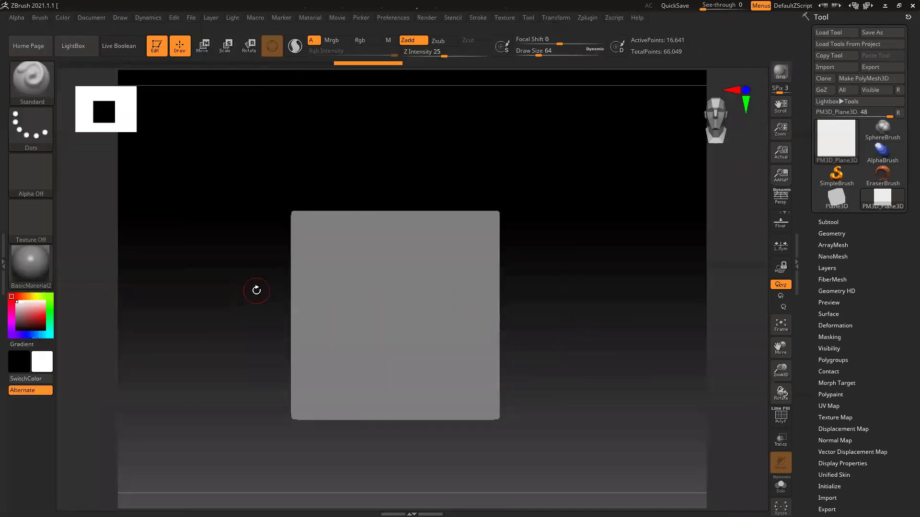
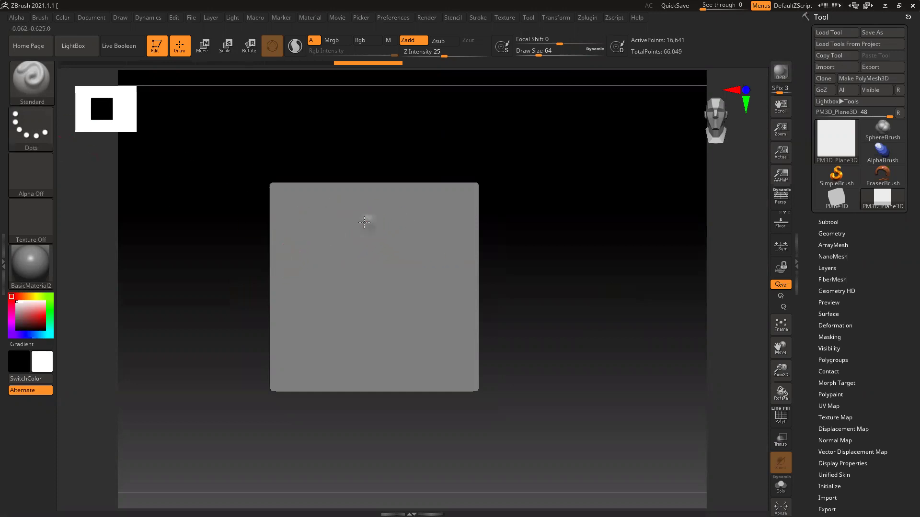
Sculpt a round knob near the plane's upper middle and the first fold ridges falling from it to the lower edge.
left_click_drag(367, 221, 366, 222)
mouse_move(555, 245)
left_mouse_down("alt")
mouse_move(553, 214)
mouse_move(529, 173)
left_mouse_up("alt")
left_click_drag(341, 159, 340, 345)
left_click_drag(338, 150, 329, 320)
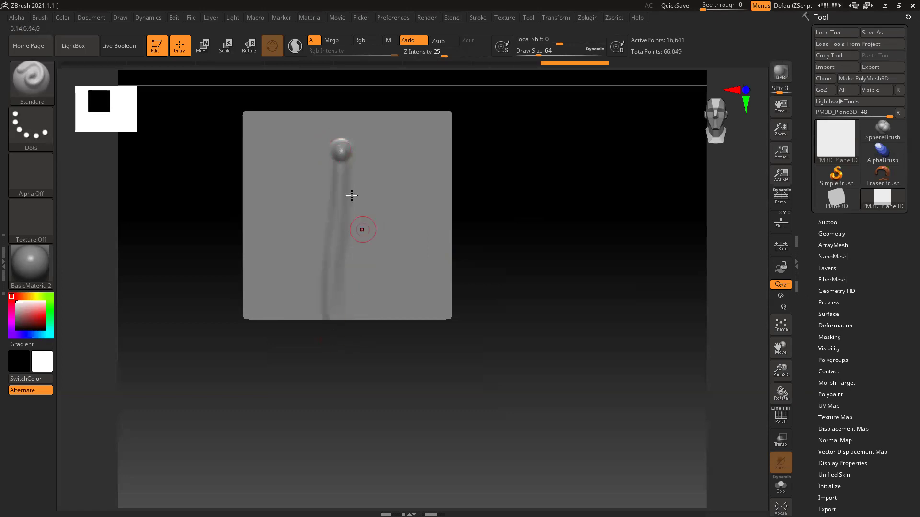
left_click_drag(344, 147, 343, 329)
left_click_drag(358, 149, 376, 317)
left_click_drag(338, 164, 388, 335)
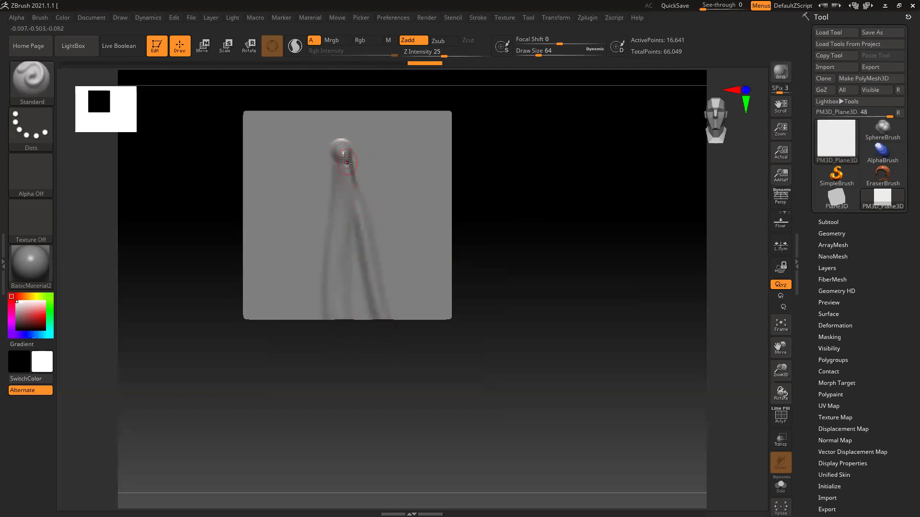
Reinforce the hanging folds and add another ridge fanning out towards the plane's lower right.
left_click_drag(337, 188, 333, 333)
left_click_drag(344, 186, 343, 353)
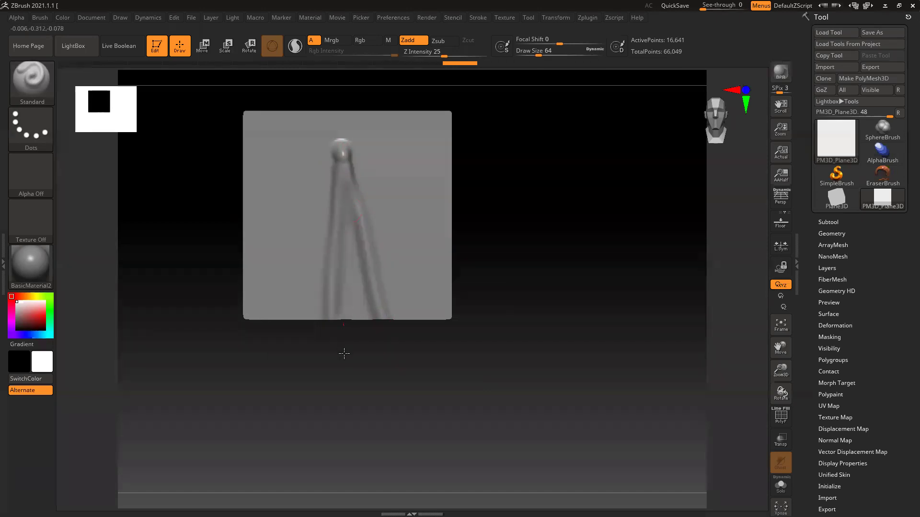
left_click_drag(343, 210, 338, 319)
left_click_drag(331, 263, 330, 315)
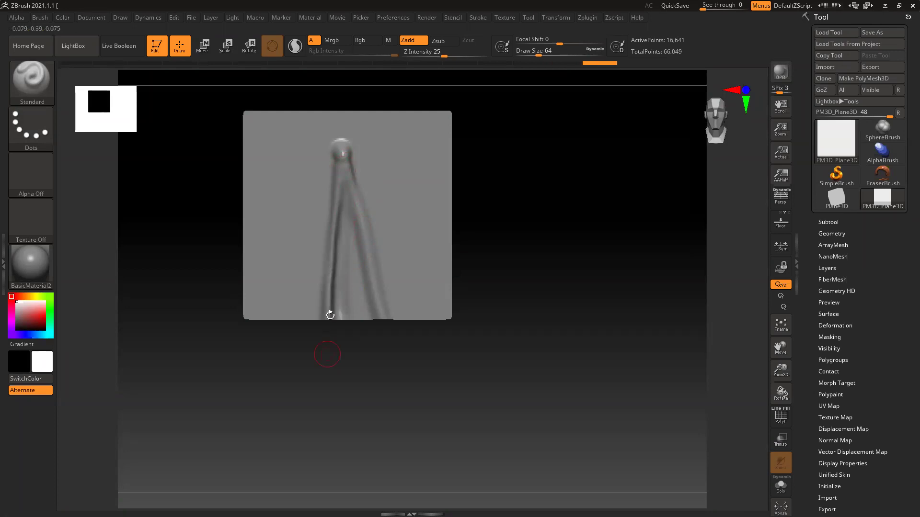
left_click_drag(349, 179, 381, 317)
mouse_move(341, 156)
left_mouse_down()
mouse_move(354, 247)
mouse_move(380, 318)
left_mouse_up()
left_click_drag(373, 229, 409, 352)
left_click_drag(376, 246, 407, 344)
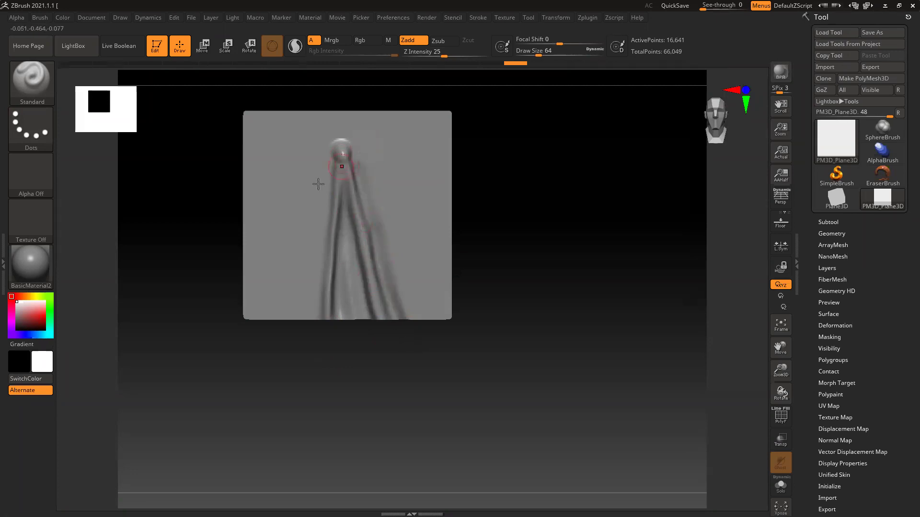
Enlarge the brush to draw size 88 and sculpt folds fanning from the knob towards the lower left.
key("bracketright")
left_click_drag(340, 178, 327, 317)
left_click_drag(329, 183, 290, 331)
mouse_move(325, 199)
left_mouse_down()
mouse_move(290, 331)
mouse_move(318, 253)
mouse_move(301, 344)
left_mouse_up()
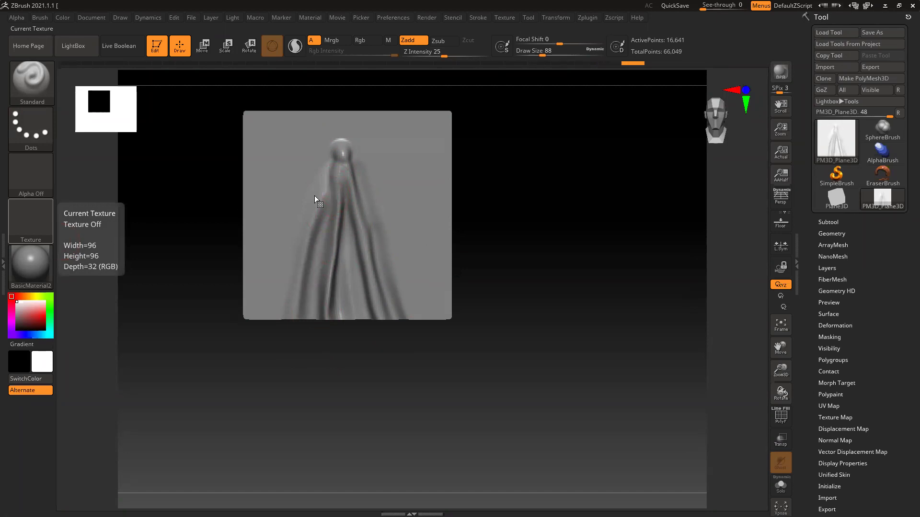
Build up the left folds from the knob downwards and strengthen the lower part of the right fold.
mouse_move(542, 181)
left_mouse_down()
mouse_move(540, 146)
mouse_move(508, 198)
left_mouse_up()
left_click_drag(336, 156, 324, 226)
mouse_move(334, 173)
left_mouse_down()
mouse_move(319, 227)
mouse_move(339, 190)
mouse_move(318, 206)
mouse_move(293, 307)
left_mouse_up()
left_click_drag(308, 244, 295, 342)
left_click_drag(365, 240, 386, 316)
left_click_drag(319, 221, 306, 305)
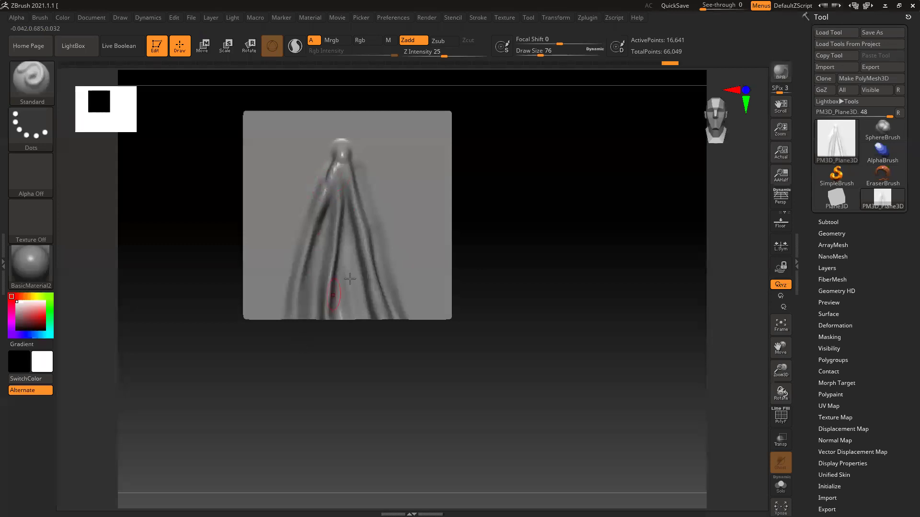
Sculpt a ridge down the centre of the drape and an additional outer fold on its left side.
left_click_drag(351, 232, 343, 322)
left_click_drag(346, 289, 346, 321)
left_click_drag(347, 241, 345, 322)
left_click_drag(305, 246, 289, 334)
left_click_drag(310, 193, 275, 318)
left_click_drag(286, 254, 272, 326)
mouse_move(316, 175)
left_mouse_down()
mouse_move(297, 208)
mouse_move(269, 325)
left_mouse_up()
Switch to the Move brush at draw size 223 and reshape the drape's left folds inwards.
key("b")
key("m")
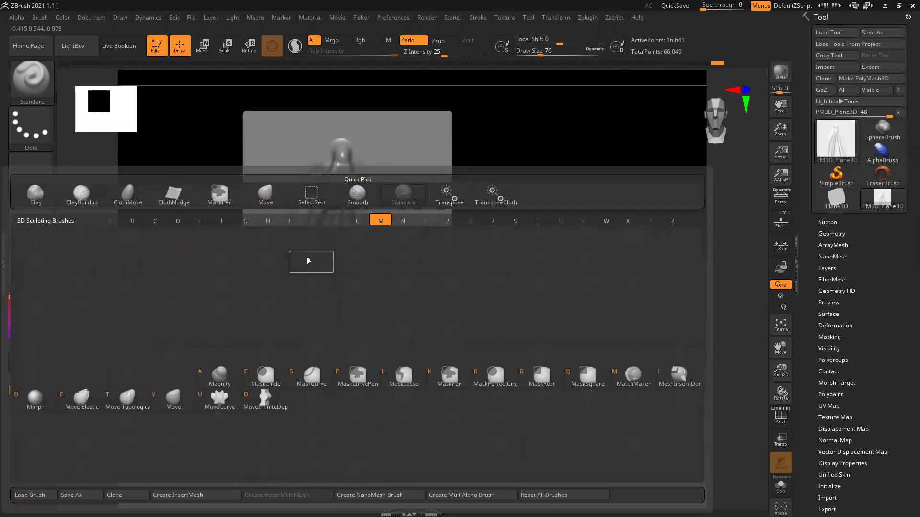
key("v")
key("space")
left_click_drag(336, 233, 344, 234)
key("space")
left_click_drag(284, 271, 313, 209)
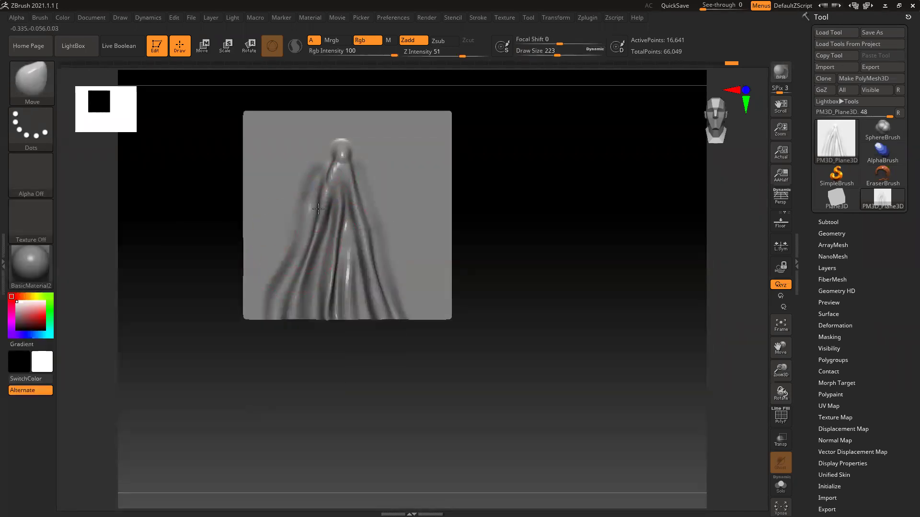
mouse_move(291, 286)
left_mouse_down()
mouse_move(307, 289)
mouse_move(300, 310)
left_mouse_up()
left_click_drag(300, 257, 314, 256)
Gather the right and upper folds inwards and pull the drape's lower edge into a hanging curve.
mouse_move(400, 287)
left_mouse_down()
mouse_move(389, 287)
mouse_move(362, 235)
left_mouse_up()
mouse_move(340, 320)
left_mouse_down()
mouse_move(338, 333)
mouse_move(387, 321)
left_mouse_up()
left_click_drag(376, 218, 370, 216)
mouse_move(297, 194)
left_mouse_down()
mouse_move(314, 196)
mouse_move(326, 224)
left_mouse_up()
left_click_drag(508, 215, 381, 242)
left_click_drag(368, 278, 357, 292)
left_click_drag(480, 281, 453, 269, "shift")
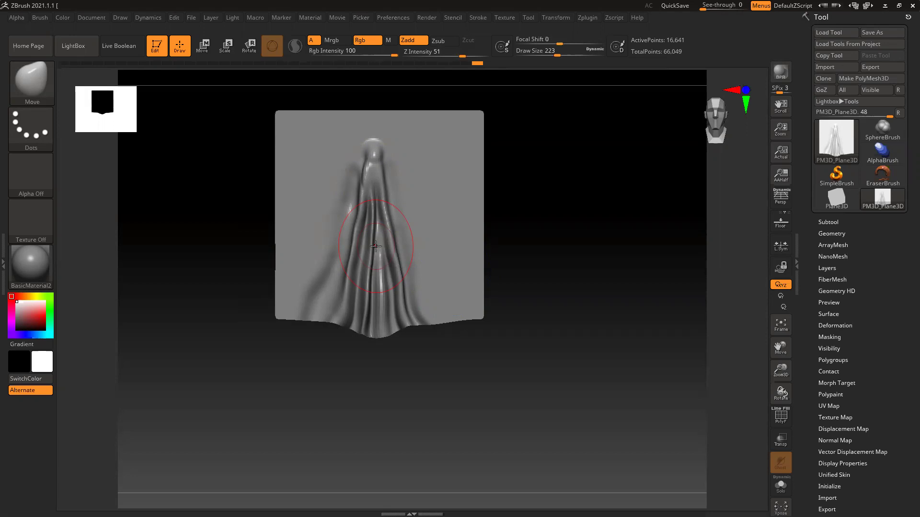
Append a Plane3D as a new subtool alongside the sculpted drape.
left_click_drag(517, 215, 470, 210)
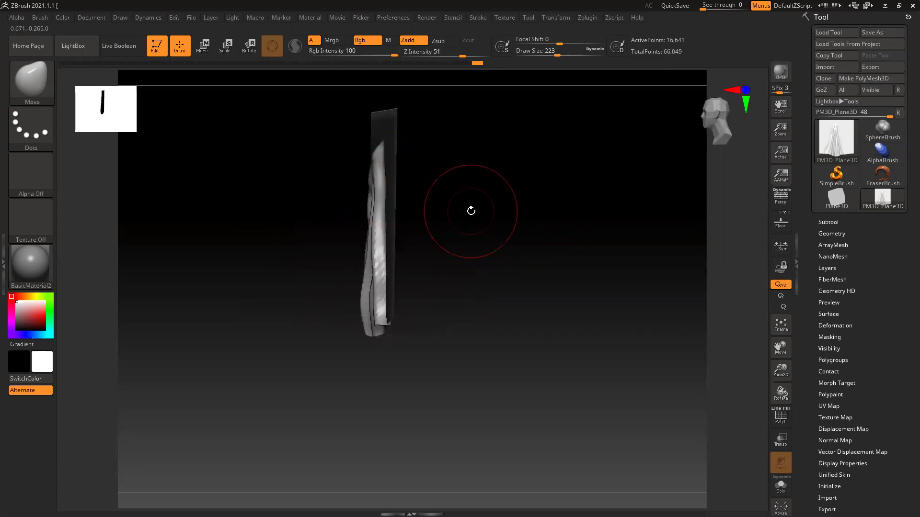
left_click_drag(468, 236, 474, 300)
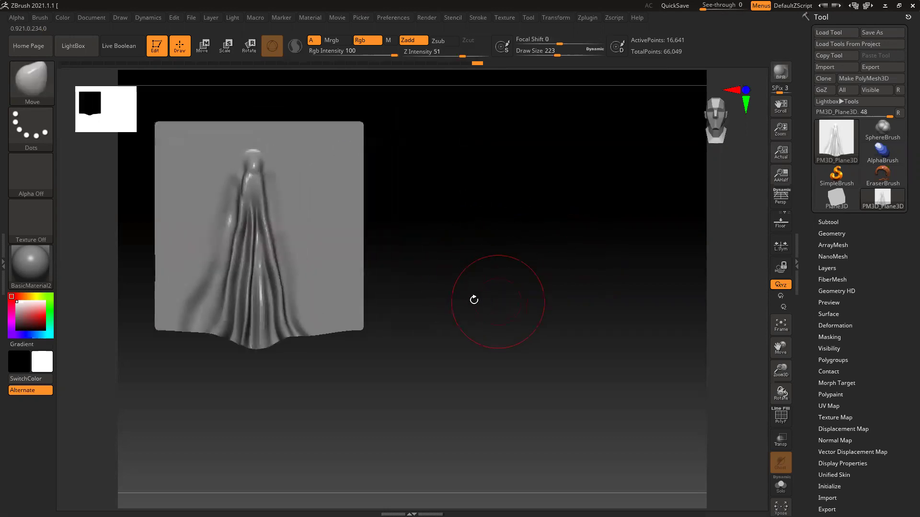
right_click_drag(474, 300, 421, 291, "ctrl")
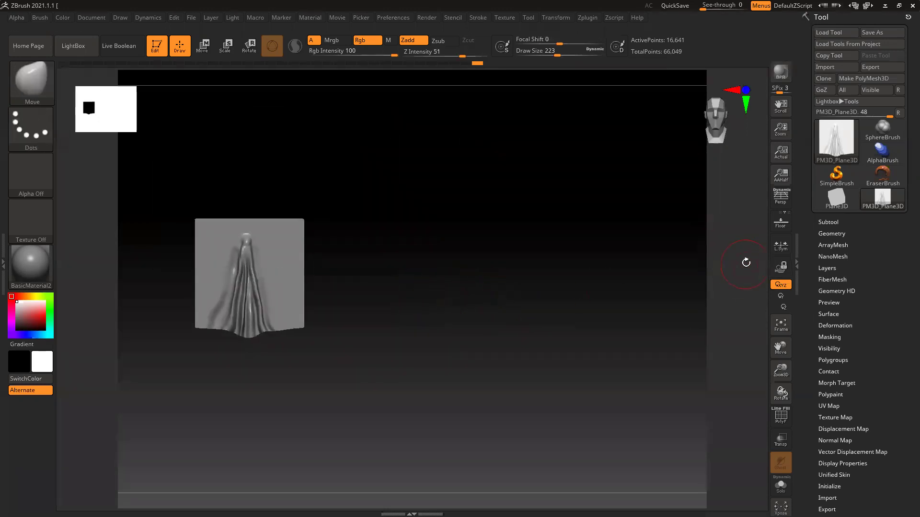
left_click(825, 222)
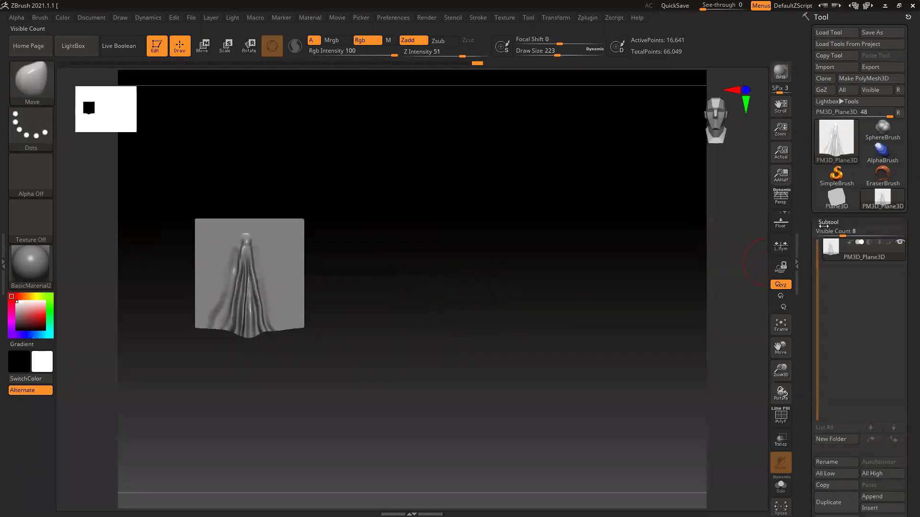
left_click(873, 497)
left_click(550, 334)
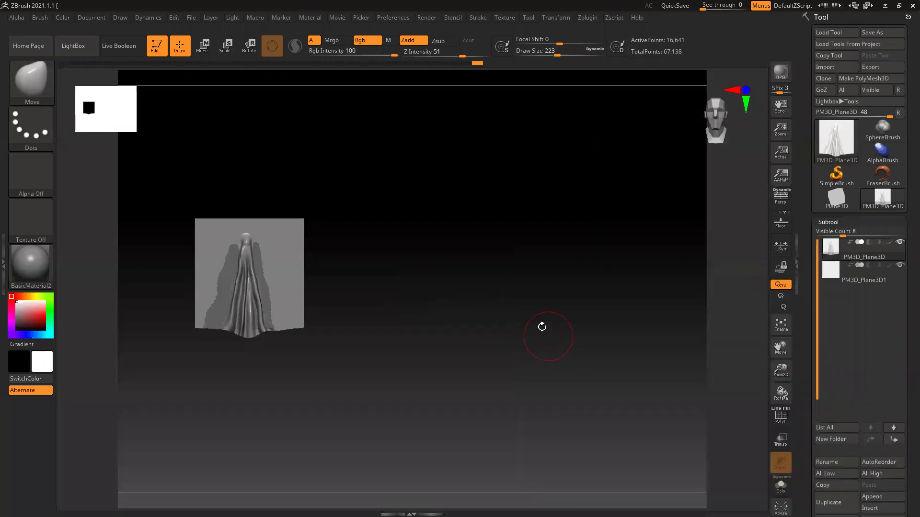
Move the sculpted plane sideways clear of the new plane and make the blank plane the active subtool.
key("w")
left_click_drag(192, 271, 312, 282)
left_click(249, 295, "alt")
Duplicate the blank plane to its left, clear the mask and subdivide both blank planes to a dense mesh.
left_click_drag(335, 370, 465, 358, "alt")
left_click_drag(322, 262, 194, 262, "ctrl")
left_click_drag(384, 391, 398, 396, "ctrl")
left_click_drag(345, 382, 371, 379, "alt")
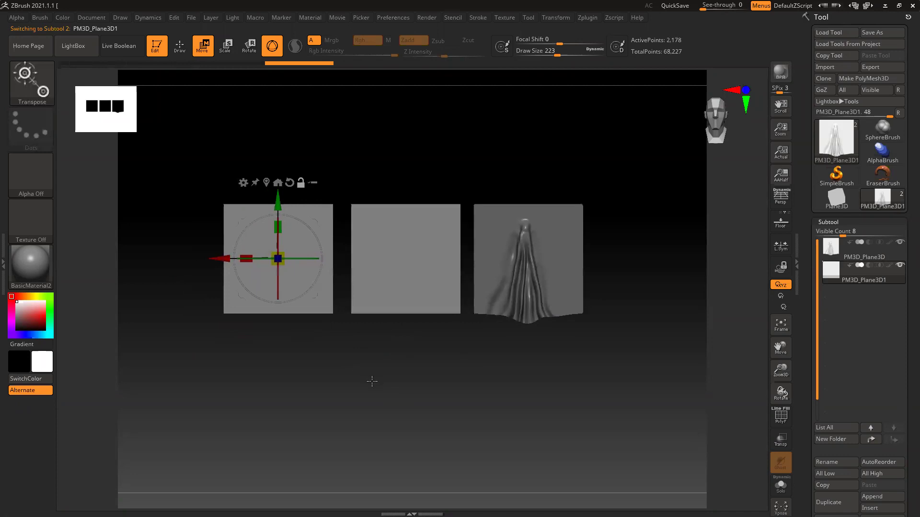
key("ctrl")
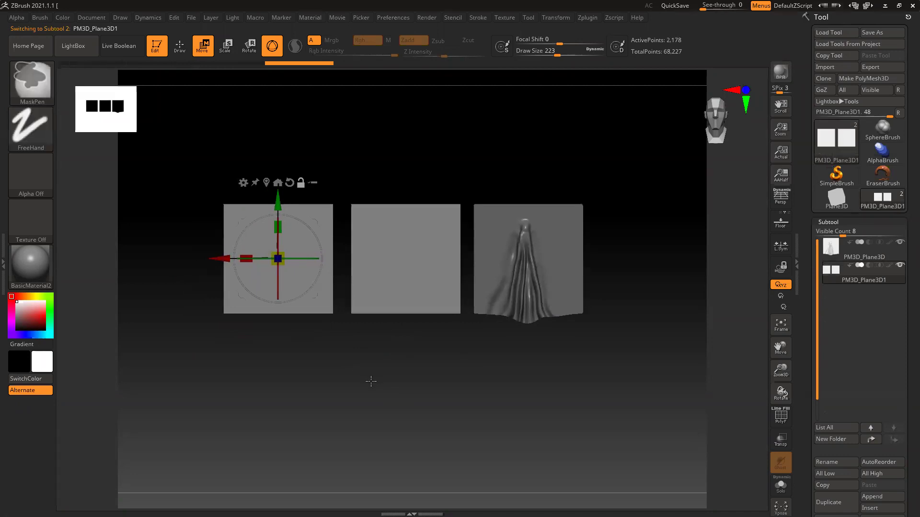
left_click_drag(308, 379, 374, 367, "alt")
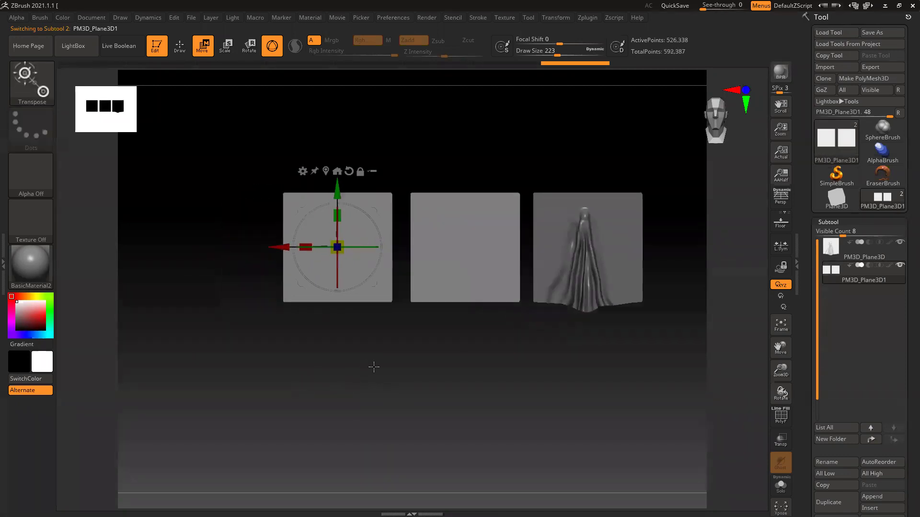
Return to drawing on the middle plane with the Standard brush at draw size 63.
key("b")
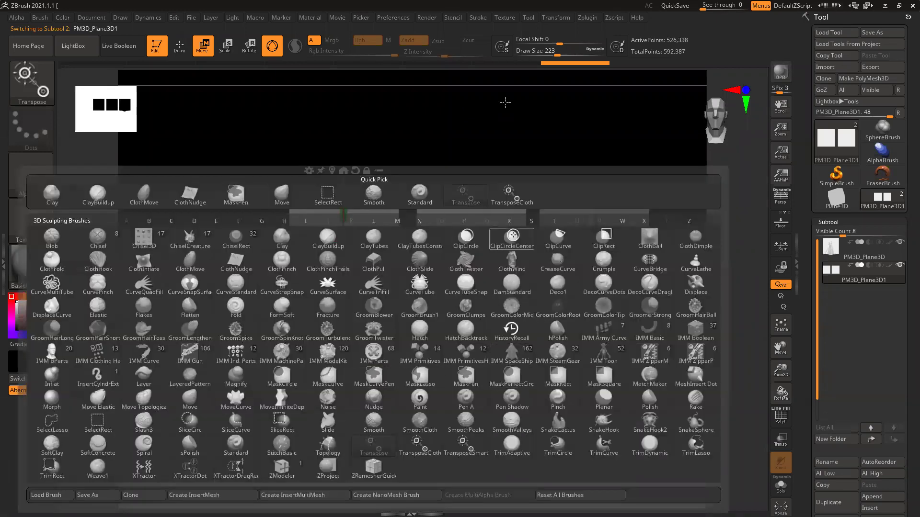
left_click_drag(508, 361, 440, 348, "alt")
right_click_drag(410, 258, 329, 248, "alt")
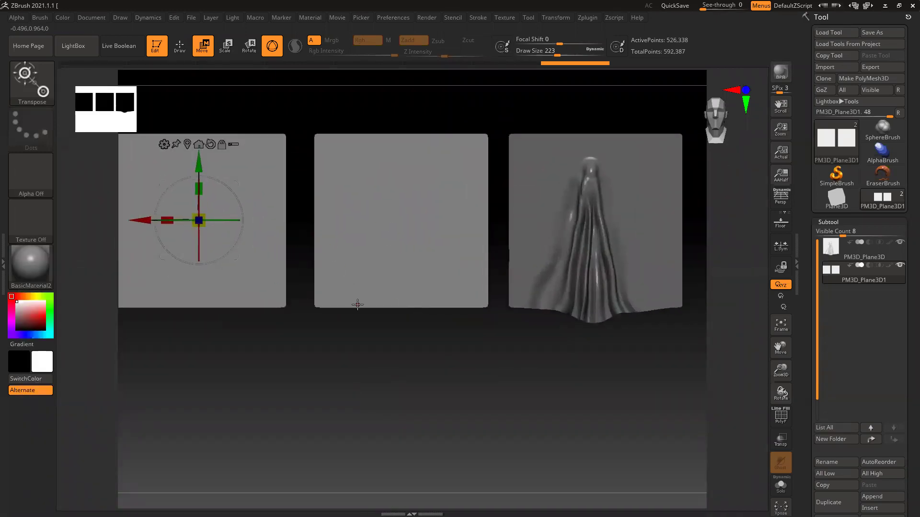
key("q")
key("b")
left_click(416, 209)
left_click_drag(464, 394, 430, 391, "alt")
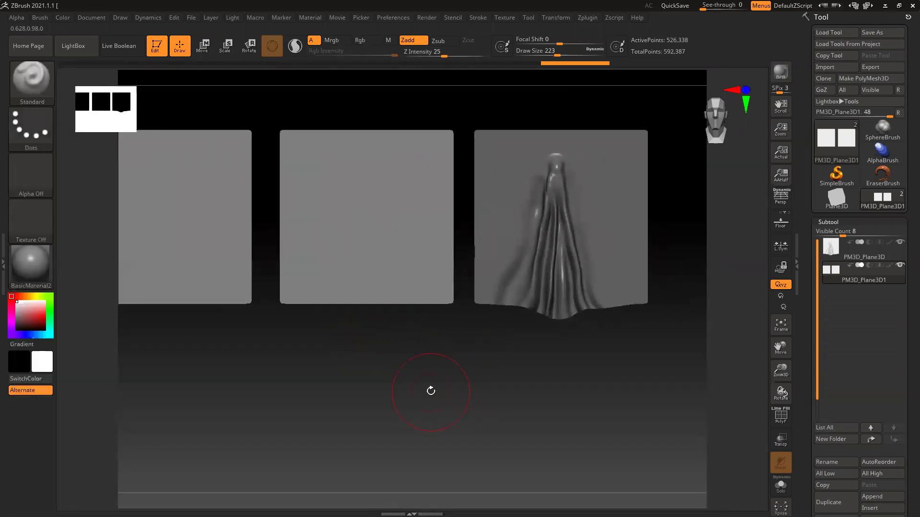
key("bracketleft")
key("bracketleft")
key("[")
key("[")
key("[")
key("[")
key("[")
key("[")
key("[")
key("[")
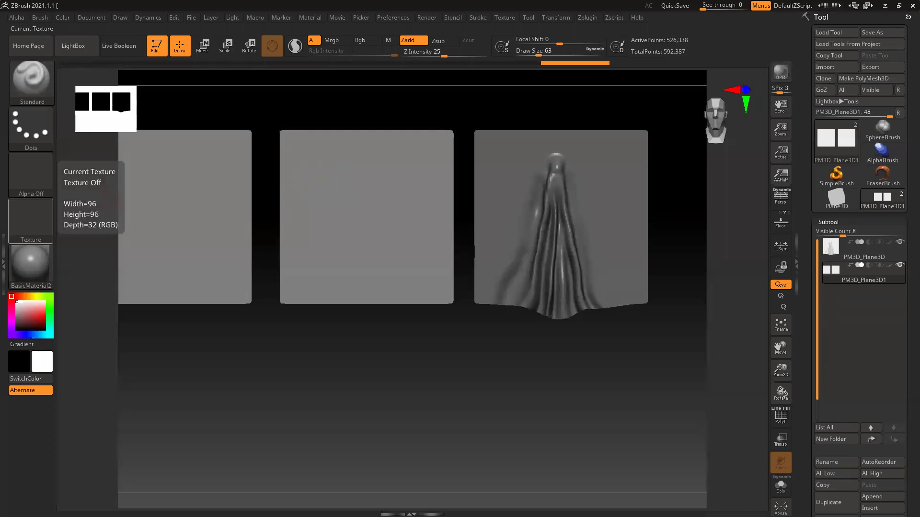
Raise two anchor points near the middle plane's upper corners and sculpt the first crossing folds hanging between them.
left_click(308, 159)
left_click(422, 162)
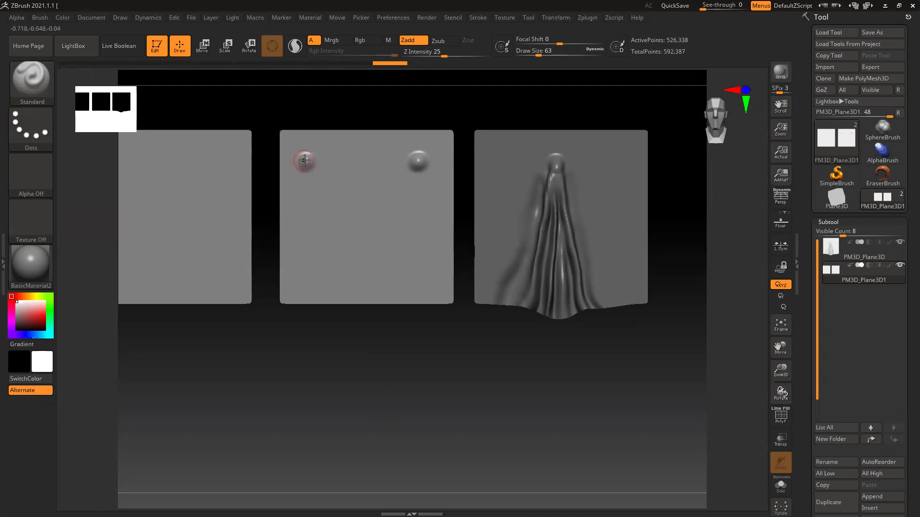
mouse_move(314, 171)
left_mouse_down()
mouse_move(350, 201)
mouse_move(396, 207)
left_mouse_up()
mouse_move(418, 165)
left_mouse_down()
mouse_move(388, 182)
mouse_move(300, 186)
left_mouse_up()
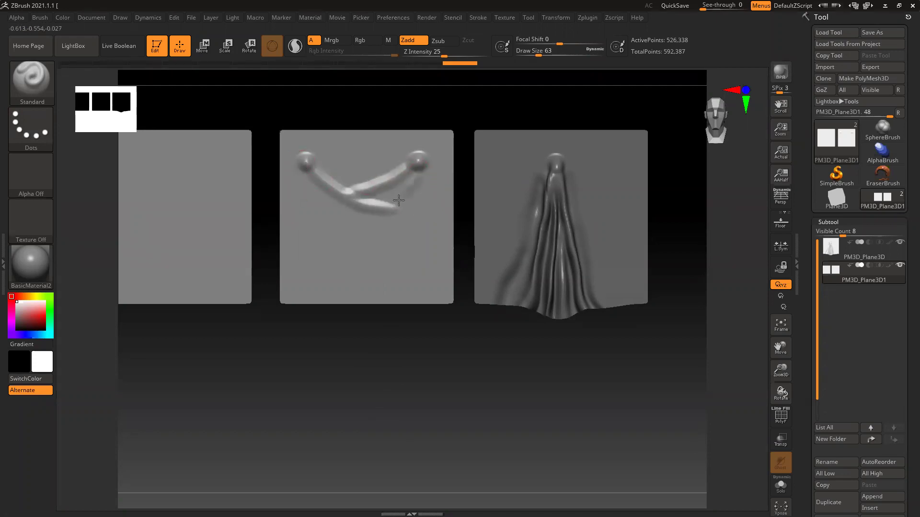
Add progressively lower U-shaped folds alternating from each anchor point and crossing down the middle of the plane.
left_click_drag(398, 200, 298, 200)
left_click_drag(297, 166, 360, 225)
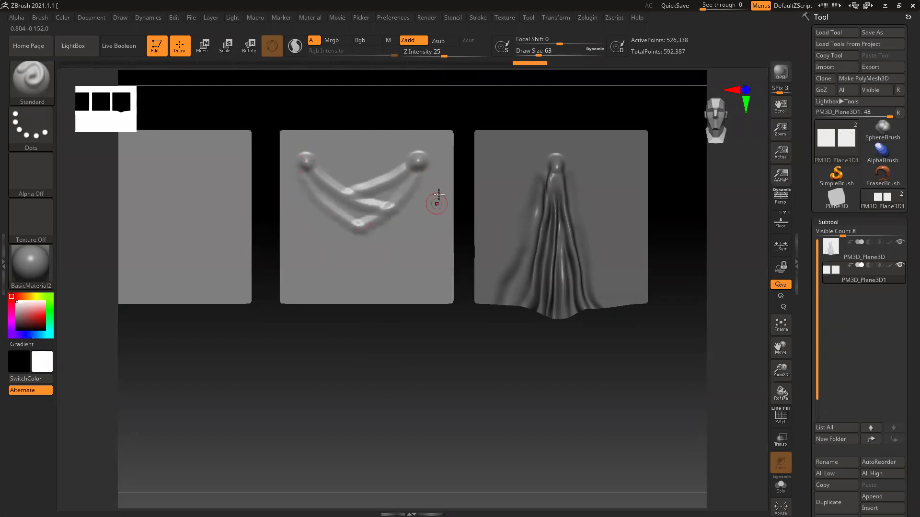
left_click_drag(418, 165, 358, 254)
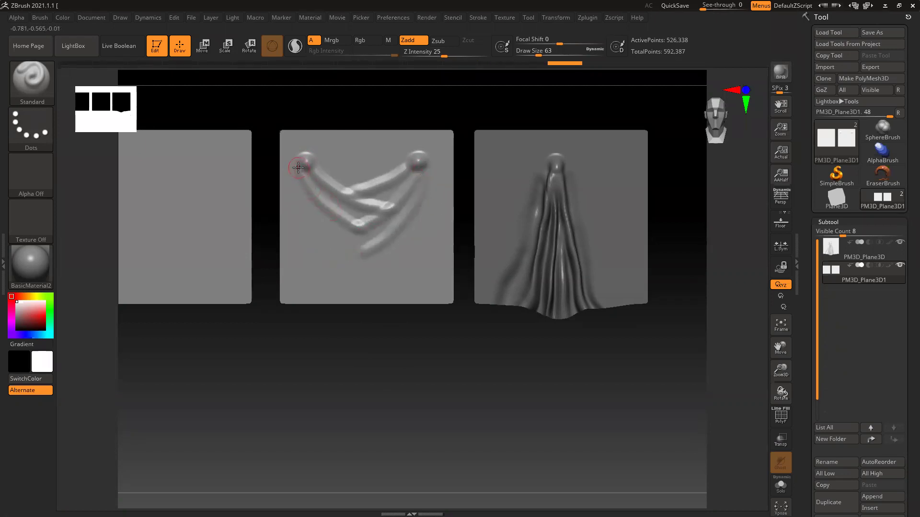
left_click_drag(302, 179, 380, 287)
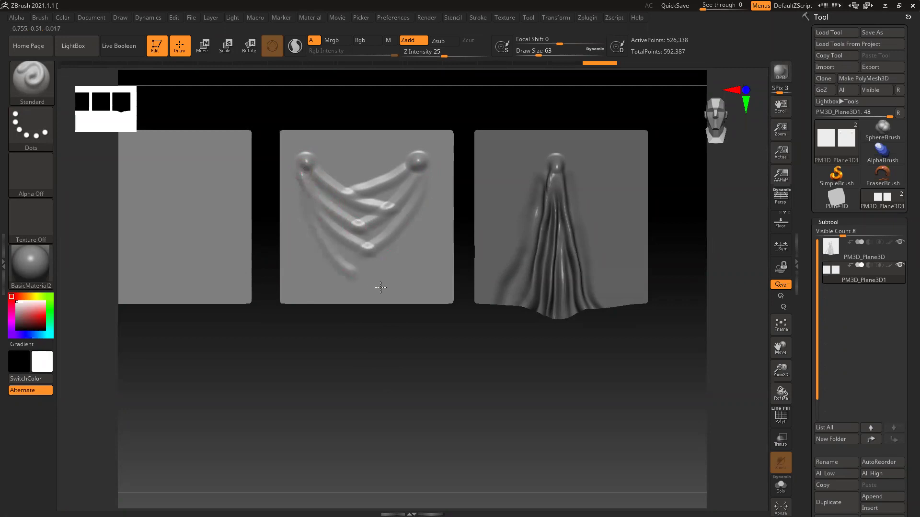
mouse_move(431, 180)
left_mouse_down()
mouse_move(382, 256)
mouse_move(378, 285)
left_mouse_up()
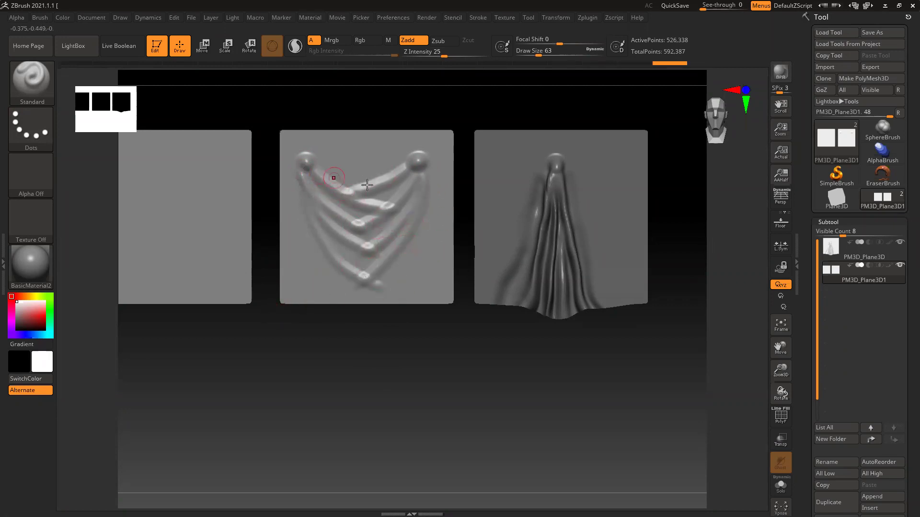
Build up the overlapping fold ridges and carve deeper grooves between them across the center of the drape.
mouse_move(317, 173)
left_mouse_down()
mouse_move(385, 208)
mouse_move(344, 233)
mouse_move(371, 244)
left_mouse_up()
mouse_move(371, 250)
left_mouse_down()
mouse_move(339, 266)
mouse_move(363, 281)
left_mouse_up()
left_click_drag(329, 183, 393, 206)
mouse_move(403, 166)
left_mouse_down()
mouse_move(349, 193)
mouse_move(351, 216)
mouse_move(357, 211)
left_mouse_up()
mouse_move(396, 163)
left_mouse_down("alt")
mouse_move(341, 179)
mouse_move(389, 168)
mouse_move(360, 197)
mouse_move(363, 210)
left_mouse_up("alt")
left_click_drag(413, 193, 363, 238, "alt")
left_click_drag(320, 208, 370, 249)
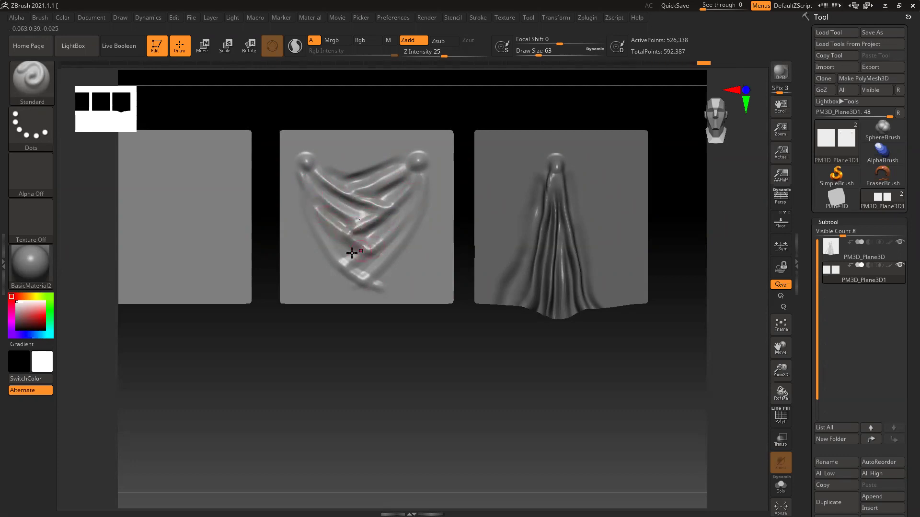
left_click_drag(325, 225, 350, 255, "alt")
mouse_move(412, 216)
left_mouse_down("alt")
mouse_move(362, 271)
mouse_move(368, 261)
left_mouse_up("alt")
Sculpt outer folds sweeping from both anchor points to the plane's lower edge and carve a groove along the left side.
left_click_drag(296, 170, 355, 297)
mouse_move(431, 181)
left_mouse_down()
mouse_move(421, 235)
mouse_move(386, 284)
left_mouse_up()
left_click_drag(413, 243, 372, 292)
mouse_move(407, 262)
left_mouse_down()
mouse_move(357, 298)
mouse_move(396, 280)
left_mouse_up()
left_click_drag(299, 178, 322, 269, "alt")
Sculpt small shallow folds between the anchor points and strengthen the central crossing folds.
mouse_move(330, 166)
left_mouse_down()
mouse_move(387, 166)
mouse_move(379, 166)
mouse_move(400, 154)
mouse_move(388, 168)
mouse_move(359, 166)
left_mouse_up()
mouse_move(346, 152)
left_mouse_down("alt")
mouse_move(381, 152)
mouse_move(370, 150)
left_mouse_up("alt")
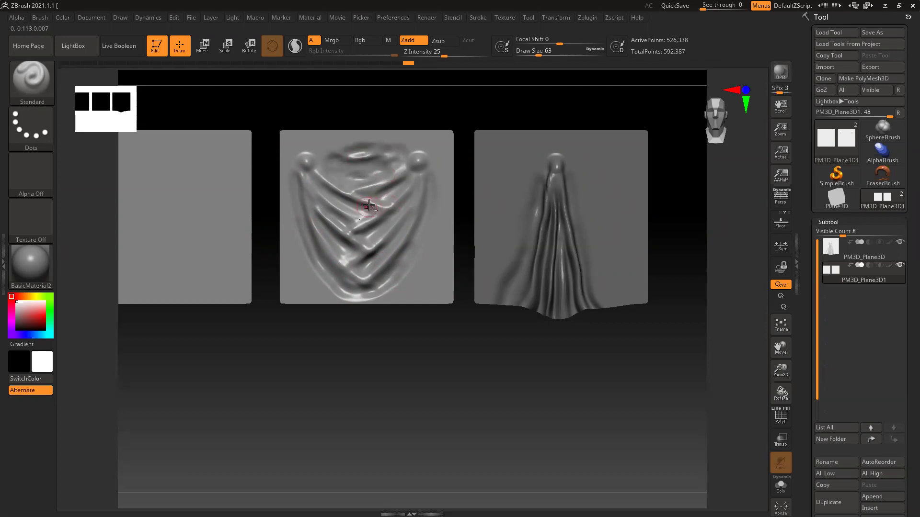
mouse_move(334, 185)
left_mouse_down()
mouse_move(379, 204)
mouse_move(355, 192)
mouse_move(359, 218)
mouse_move(407, 188)
mouse_move(306, 191)
mouse_move(319, 216)
mouse_move(403, 231)
left_mouse_up()
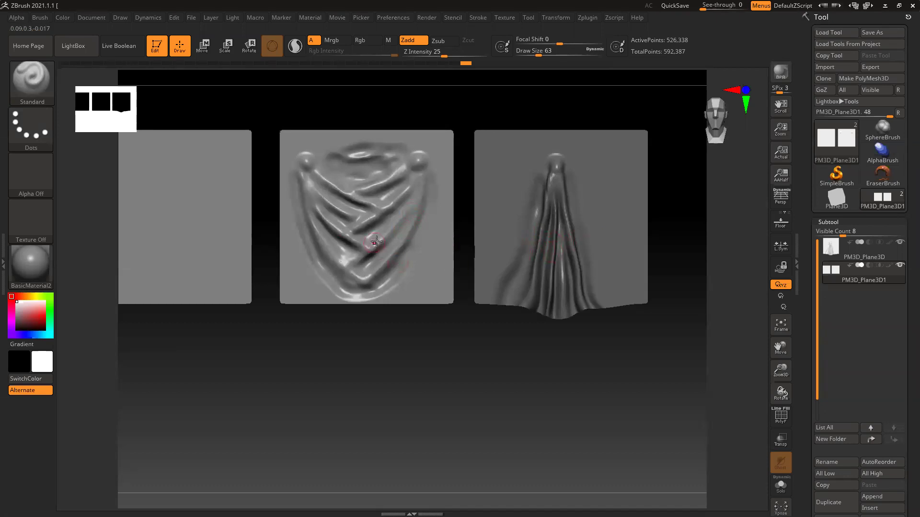
mouse_move(420, 187)
left_mouse_down()
mouse_move(356, 253)
mouse_move(318, 209)
mouse_move(343, 268)
mouse_move(402, 239)
left_mouse_up()
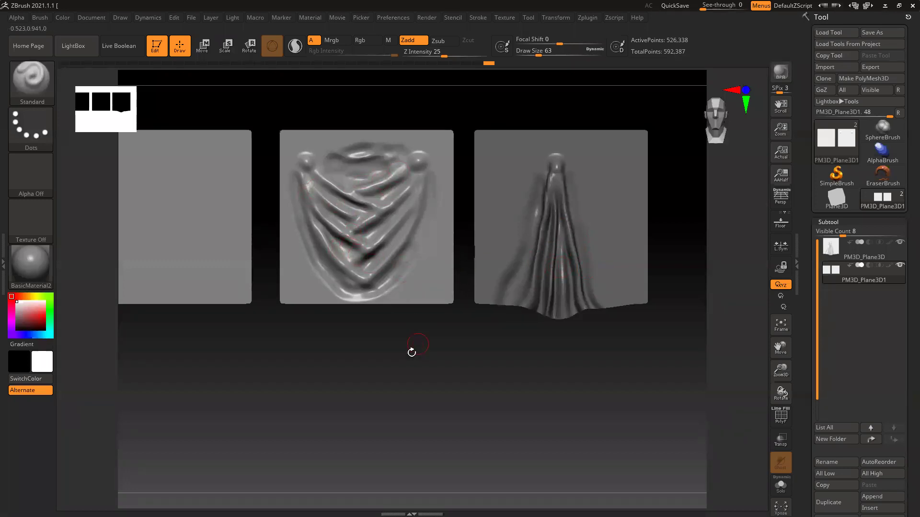
Smooth the drape's lower folds with draw size 103, stepping down two subdivision levels.
left_click_drag(378, 346, 355, 354, "alt")
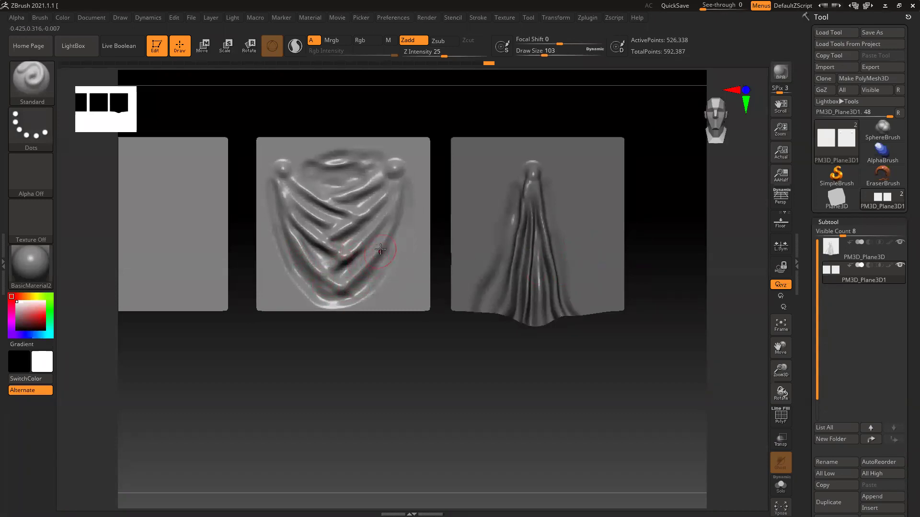
key("shift")
left_click_drag(340, 283, 334, 283, "shift")
left_click_drag(379, 254, 349, 279, "shift")
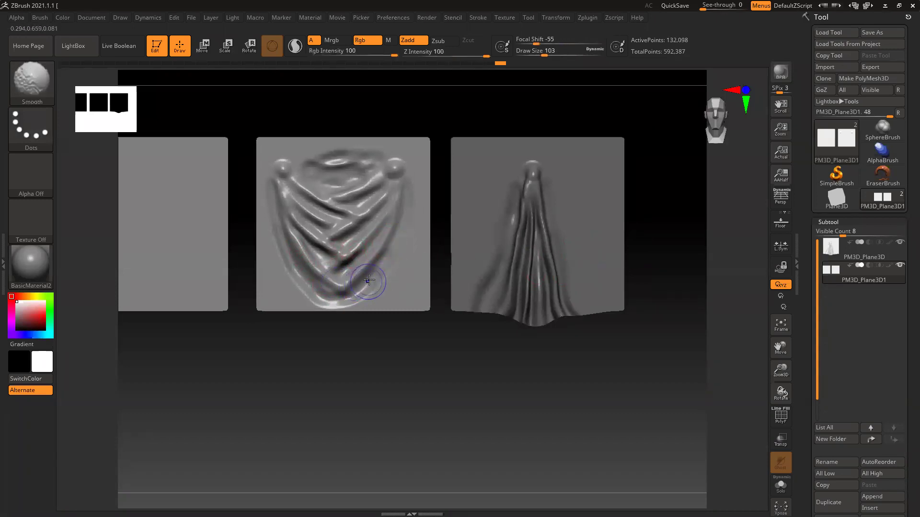
left_click_drag(383, 251, 328, 283, "shift")
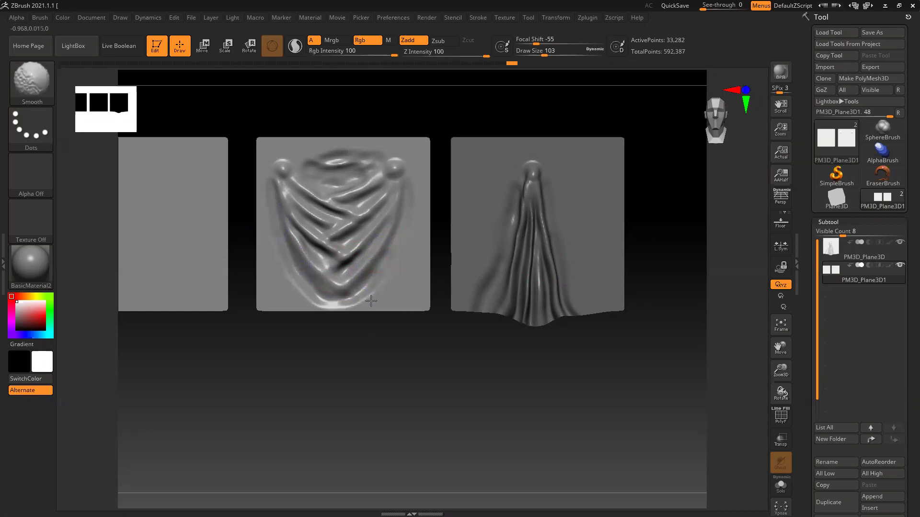
left_click_drag(316, 295, 328, 284, "shift")
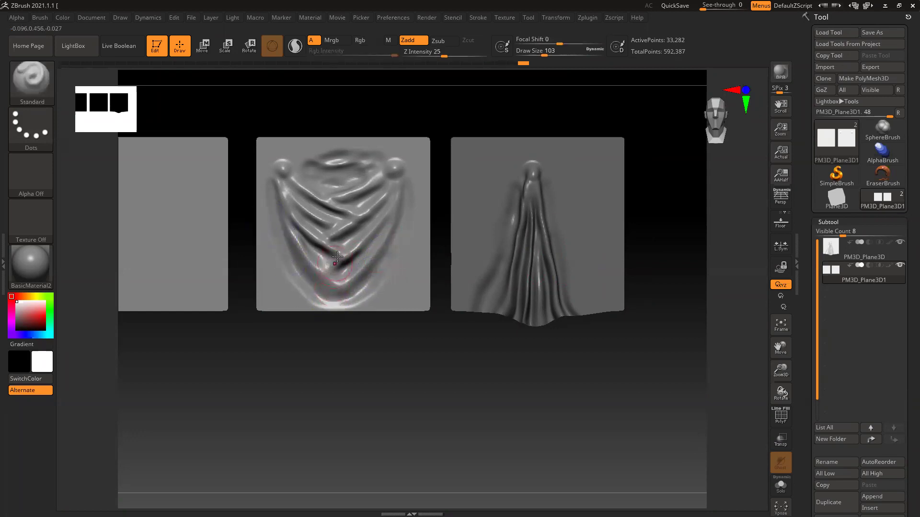
Reshape the drape's folds and hem with the Move brush at draw size 280.
key("b")
key("m")
key("v")
key("space")
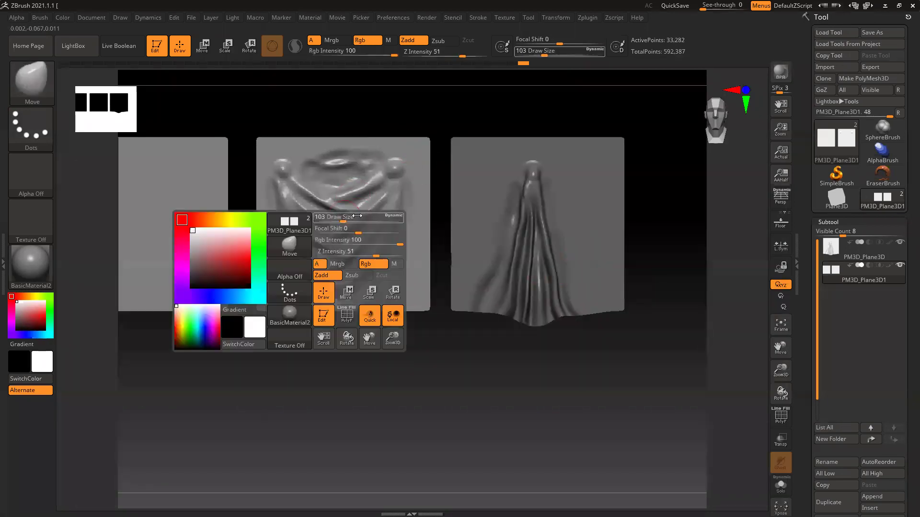
mouse_move(343, 219)
left_mouse_down()
mouse_move(359, 219)
mouse_move(337, 197)
mouse_move(337, 209)
left_mouse_up()
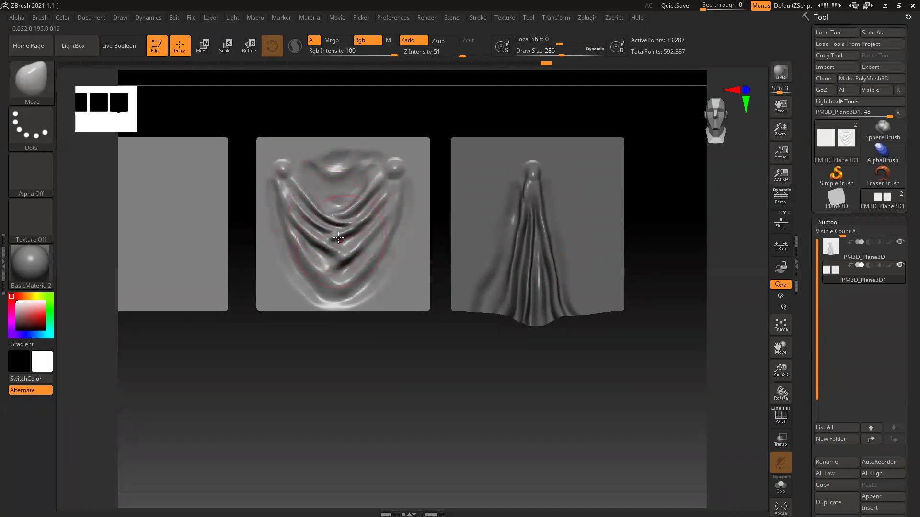
mouse_move(337, 293)
left_mouse_down()
mouse_move(318, 279)
mouse_move(316, 259)
left_mouse_up()
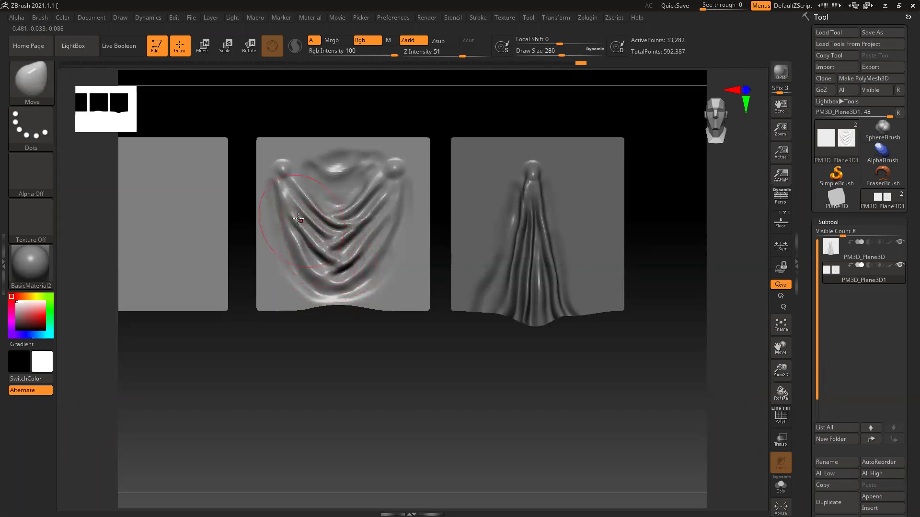
left_click_drag(298, 219, 305, 228)
left_click_drag(362, 221, 367, 233)
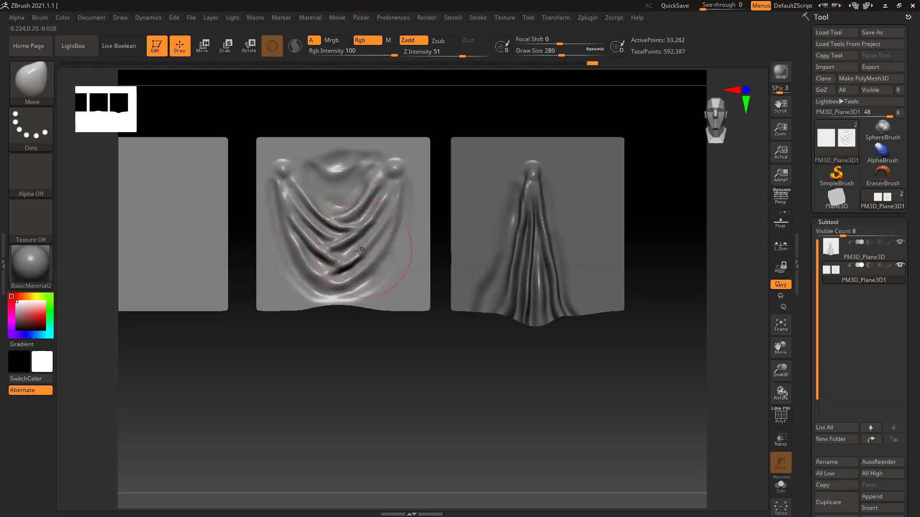
left_click_drag(335, 207, 336, 213)
mouse_move(326, 322)
left_mouse_down()
mouse_move(354, 343)
mouse_move(345, 339)
left_mouse_up()
left_click_drag(341, 298, 355, 386)
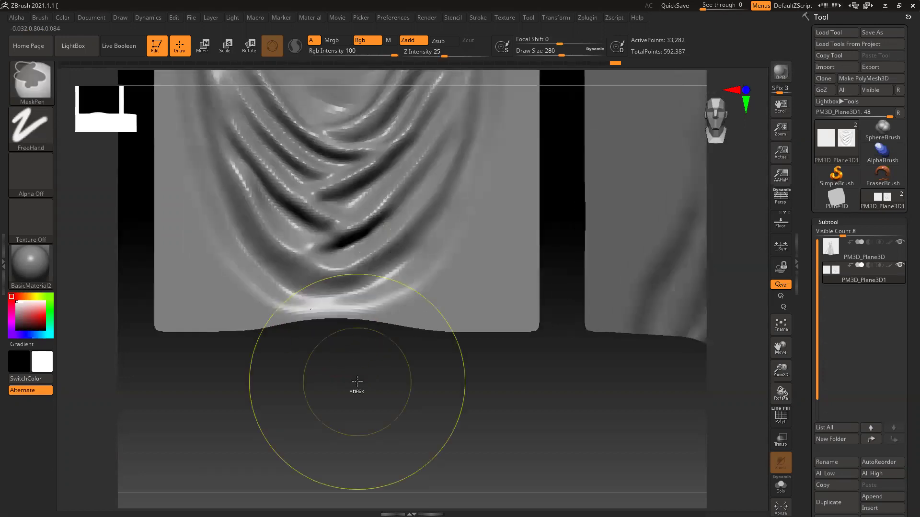
key("b")
key("c")
key("b")
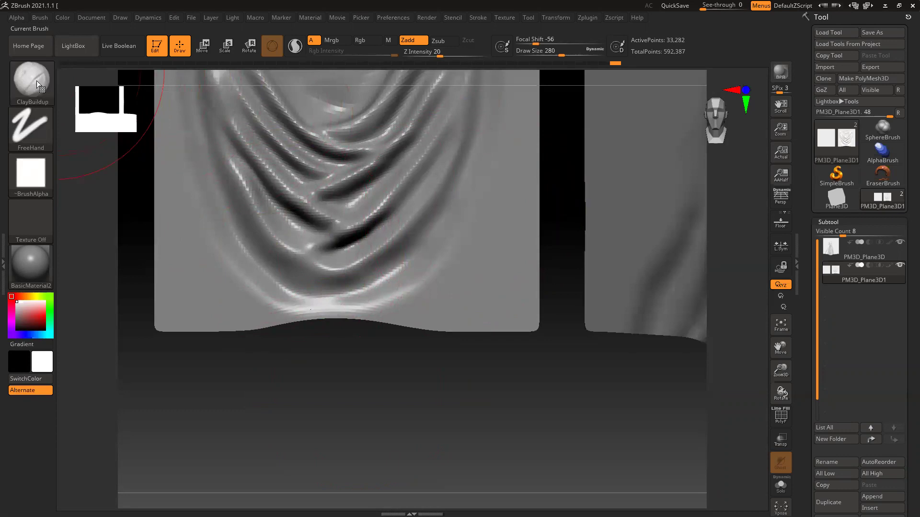
Return to the Standard brush and reduce the draw size to 88 for work on the lower folds.
key("b")
key("s")
key("t")
key("bracketleft")
key("bracketleft")
left_click_drag(336, 236, 302, 249)
key("bracketleft")
key("bracketleft")
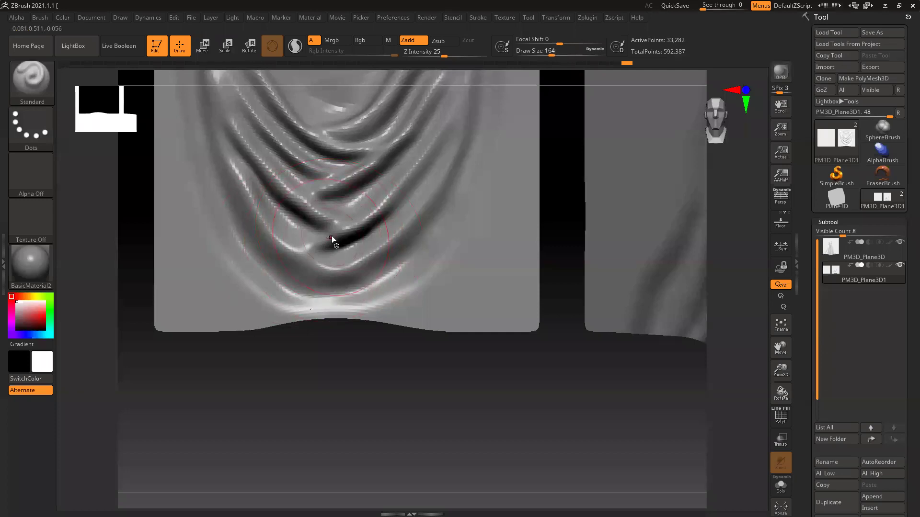
Raise the subdivision by one level and build up the ridges where the folds overlap at the drape's center.
mouse_move(318, 243)
left_mouse_down()
mouse_move(285, 222)
mouse_move(341, 266)
left_mouse_up()
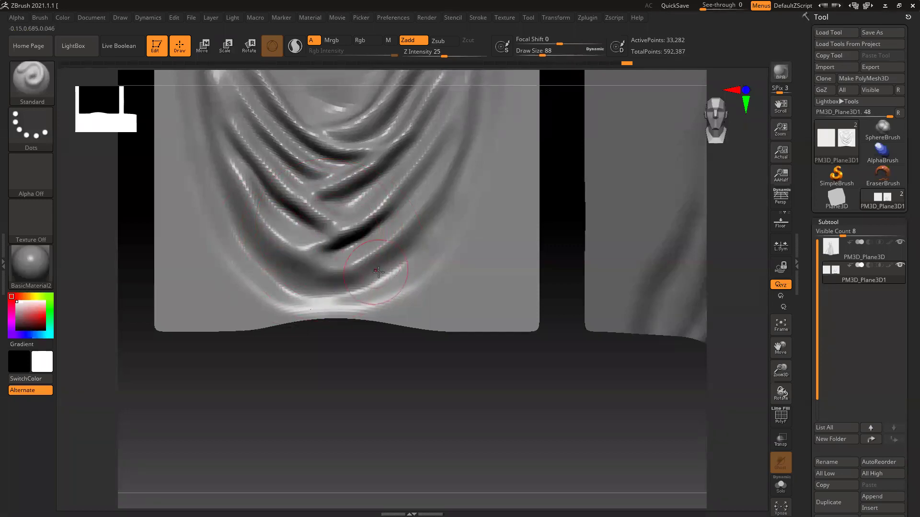
key("d")
left_click_drag(290, 247, 347, 269)
left_click_drag(304, 206, 336, 227)
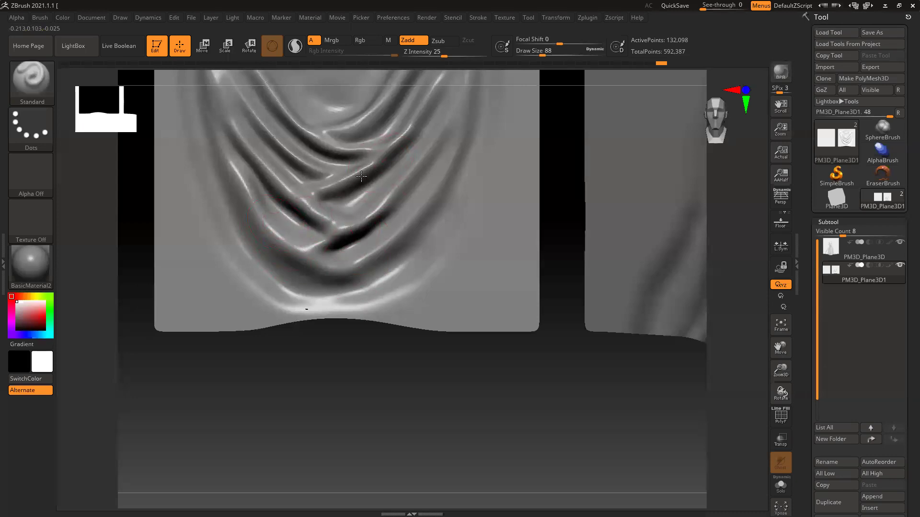
left_click_drag(329, 140, 352, 146)
left_click_drag(298, 157, 336, 171)
Try adding and smoothing a fold along the lower right side of the drape.
mouse_move(345, 297)
left_mouse_down()
mouse_move(405, 265)
mouse_move(433, 276)
left_mouse_up()
mouse_move(454, 196)
left_mouse_down("shift")
mouse_move(439, 249)
mouse_move(413, 283)
mouse_move(307, 311)
mouse_move(339, 316)
mouse_move(411, 275)
left_mouse_up("shift")
key("ctrl+z")
key("ctrl+z")
key("ctrl+z")
key("ctrl+z")
key("ctrl+z")
key("ctrl+z")
Carve a groove outside the drape's lower right side and deepen the recesses between the upper folds.
left_click_drag(494, 235, 400, 310, "alt")
left_click_drag(384, 381, 361, 474, "alt")
left_click_drag(401, 106, 335, 185, "alt")
mouse_move(401, 106)
left_mouse_down("alt")
mouse_move(376, 144)
mouse_move(321, 184)
left_mouse_up("alt")
left_click_drag(224, 117, 283, 180, "alt")
mouse_move(232, 123)
left_mouse_down("alt")
mouse_move(304, 187)
mouse_move(307, 167)
left_mouse_up("alt")
mouse_move(387, 101)
left_mouse_down("alt")
mouse_move(290, 134)
mouse_move(296, 120)
left_mouse_up("alt")
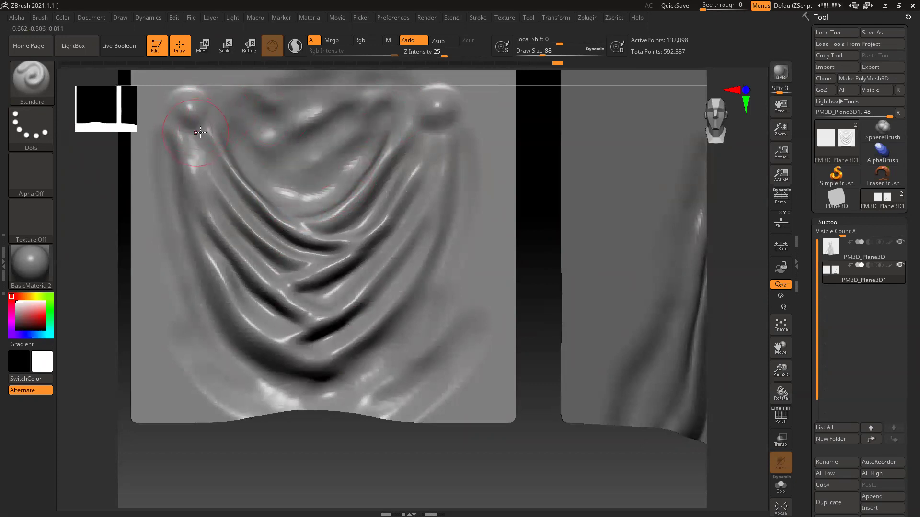
Blend the anchor points into the drape and refine the folds descending from them, reducing the draw size to 56.
left_click_drag(179, 124, 216, 142, "shift")
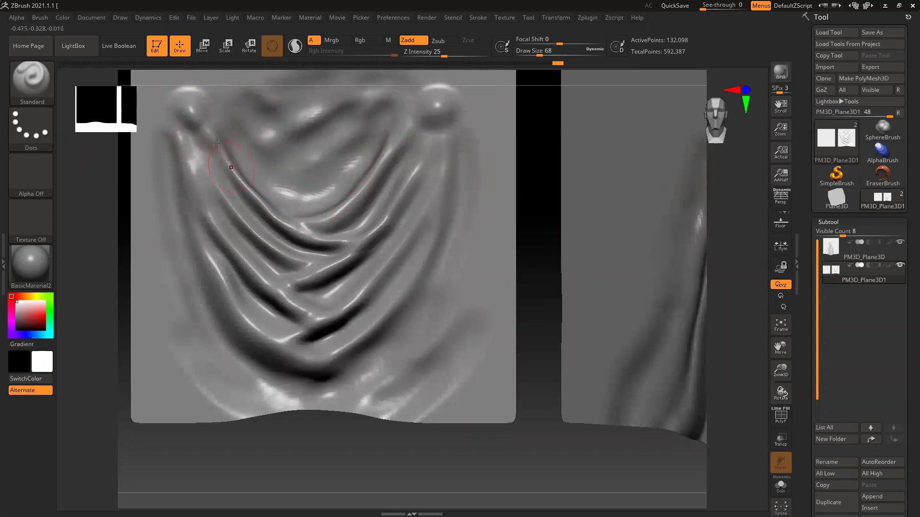
mouse_move(401, 128)
left_mouse_down("shift")
mouse_move(428, 166)
mouse_move(432, 216)
left_mouse_up("shift")
left_click_drag(423, 169, 376, 233, "alt")
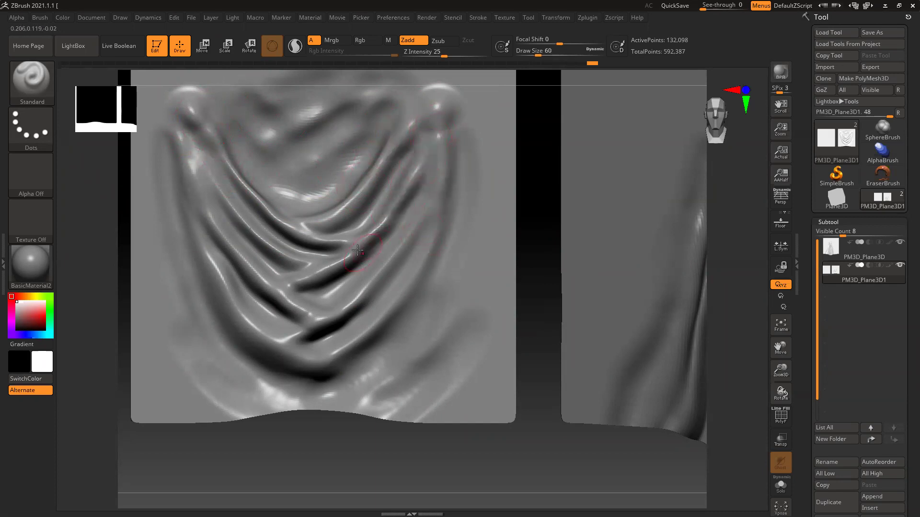
mouse_move(184, 125)
left_mouse_down()
mouse_move(229, 243)
mouse_move(220, 252)
left_mouse_up()
left_click_drag(190, 162, 213, 272)
mouse_move(448, 170)
left_mouse_down("alt")
mouse_move(440, 231)
mouse_move(379, 331)
mouse_move(332, 363)
left_mouse_up("alt")
left_click_drag(424, 212, 293, 338, "alt")
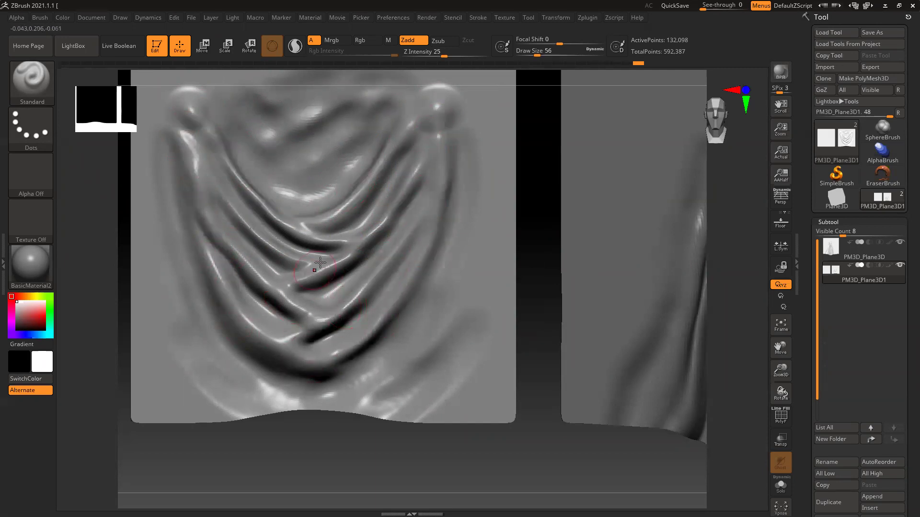
left_click_drag(267, 238, 421, 253, "shift")
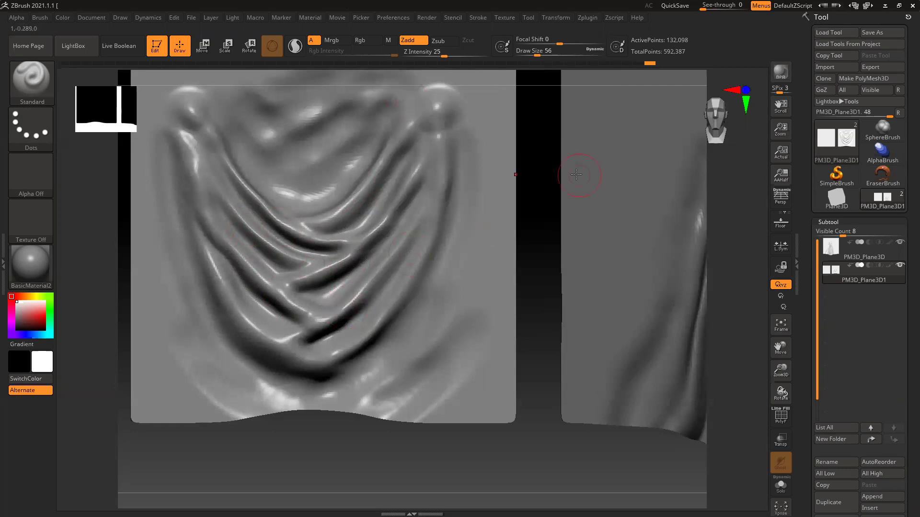
Try a single diagonal fold across the upper part of the blank left plane.
mouse_move(462, 286)
right_mouse_down("ctrl")
mouse_move(490, 403)
mouse_move(434, 362)
right_mouse_up("ctrl")
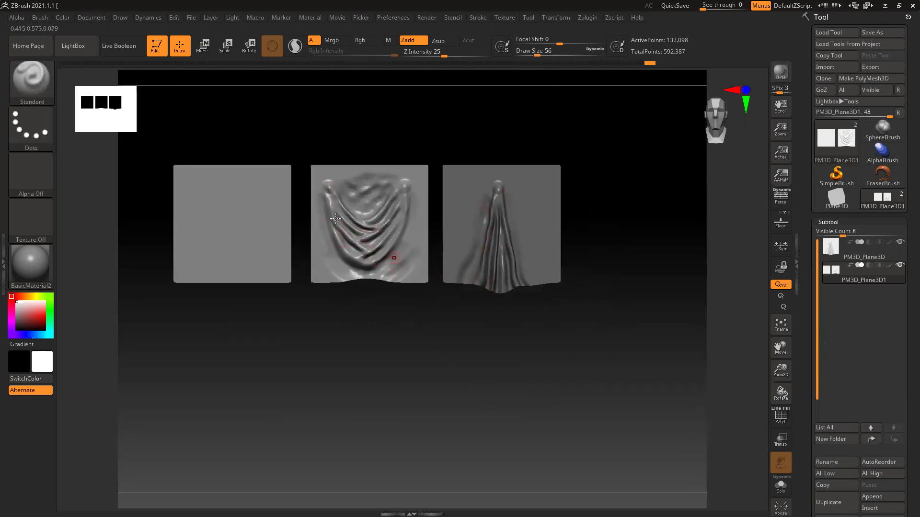
mouse_move(370, 328)
right_mouse_down()
mouse_move(407, 330)
mouse_move(378, 328)
right_mouse_up()
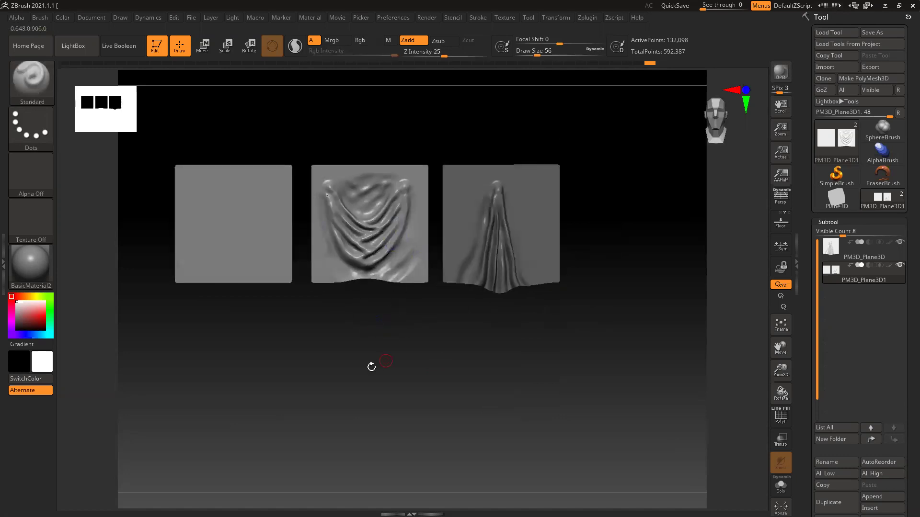
right_click_drag(297, 352, 383, 352, "alt")
right_click_drag(348, 257, 336, 244, "ctrl")
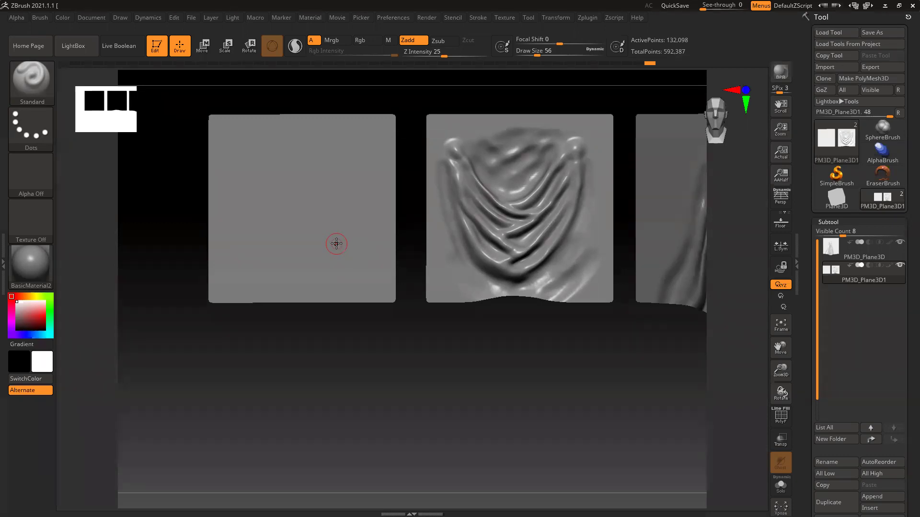
right_click_drag(382, 324, 378, 329, "alt")
right_click_drag(313, 244, 311, 265, "ctrl")
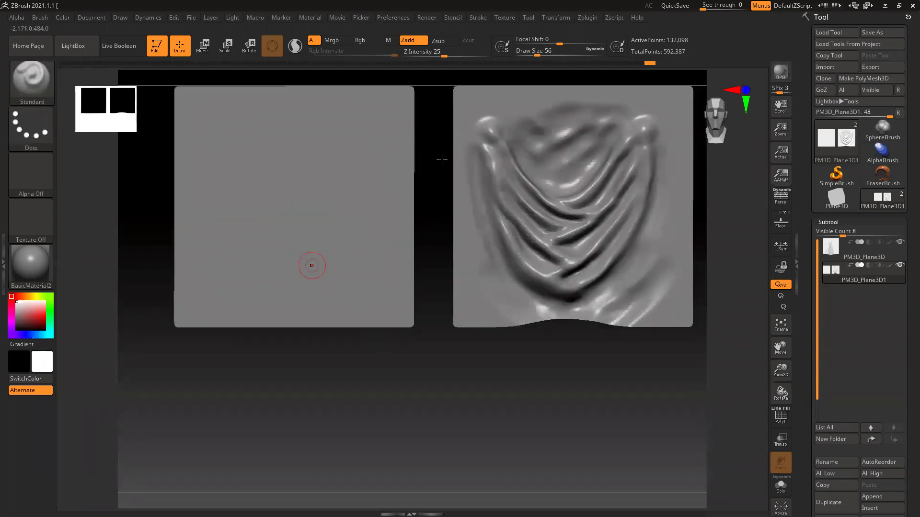
left_click_drag(357, 144, 218, 198)
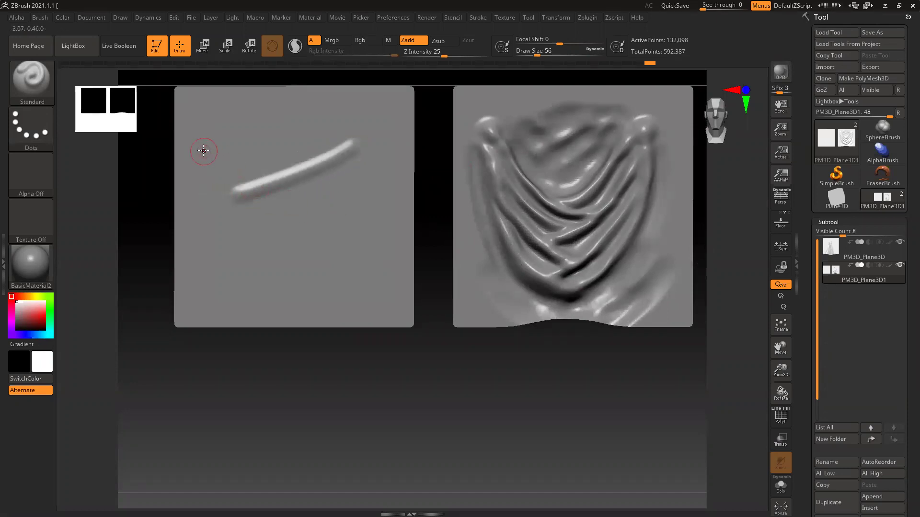
key("ctrl+z")
Sculpt crossing diagonal folds across the upper half of the left plane to start a zigzag pattern.
mouse_move(205, 136)
left_mouse_down()
mouse_move(290, 176)
mouse_move(223, 236)
mouse_move(293, 261)
mouse_move(215, 303)
left_mouse_up()
mouse_move(359, 119)
left_mouse_down()
mouse_move(303, 158)
mouse_move(307, 205)
mouse_move(326, 279)
mouse_move(378, 306)
left_mouse_up()
left_click_drag(337, 138, 252, 205)
left_click_drag(207, 120, 337, 205)
left_click_drag(277, 183, 216, 230)
Continue the crossing zigzag folds down the left plane and carve a groove beneath the lowest crossing.
mouse_move(193, 194)
left_mouse_down()
mouse_move(255, 231)
mouse_move(182, 252)
left_mouse_up()
mouse_move(385, 181)
left_mouse_down()
mouse_move(341, 231)
mouse_move(401, 263)
left_mouse_up()
left_click_drag(297, 186, 384, 263)
left_click_drag(340, 233, 218, 286)
left_click_drag(275, 265, 353, 287)
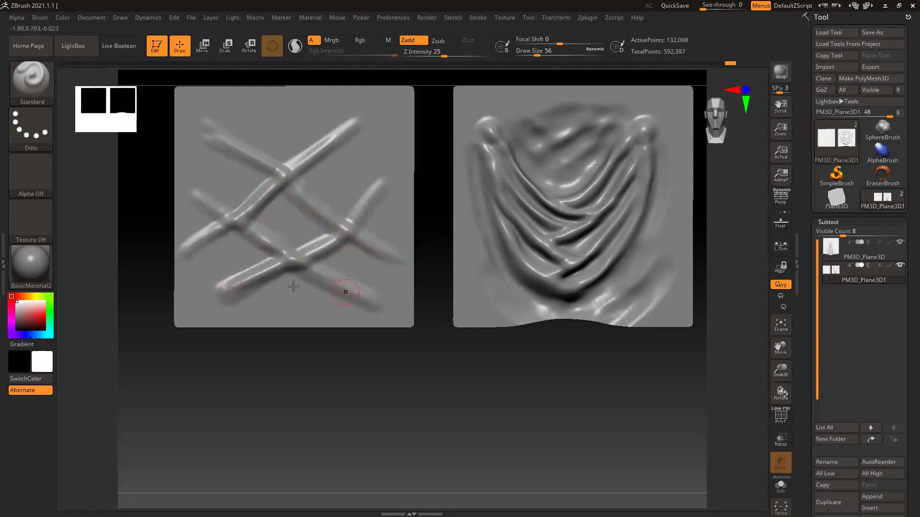
mouse_move(287, 274)
left_mouse_down("alt")
mouse_move(222, 308)
mouse_move(368, 307)
left_mouse_up("alt")
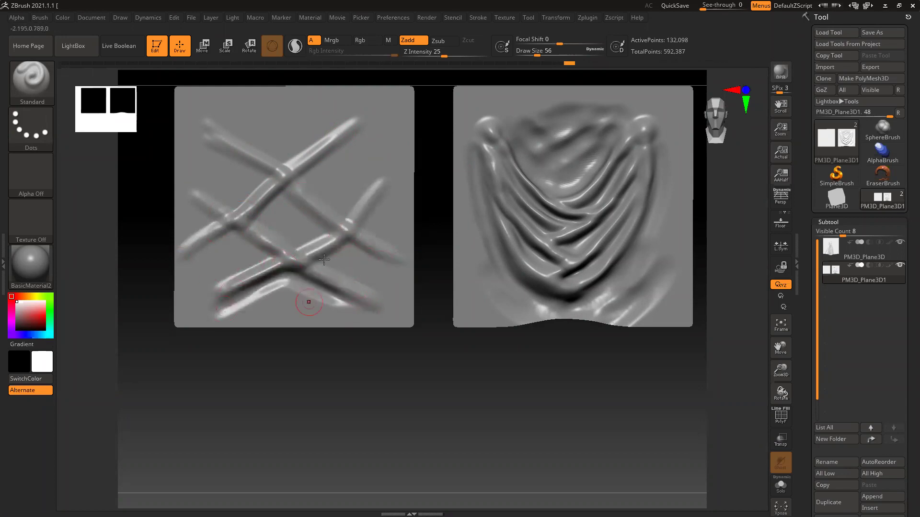
Increase the draw size to 136 and carve broad hollows between and around the crossing folds on the zigzag plane.
key("bracketright")
mouse_move(296, 271)
left_mouse_down("alt")
mouse_move(260, 274)
mouse_move(295, 301)
mouse_move(260, 301)
mouse_move(292, 301)
mouse_move(280, 303)
mouse_move(275, 291)
mouse_move(282, 303)
mouse_move(287, 290)
mouse_move(236, 310)
mouse_move(358, 314)
left_mouse_up("alt")
key("space")
key("space")
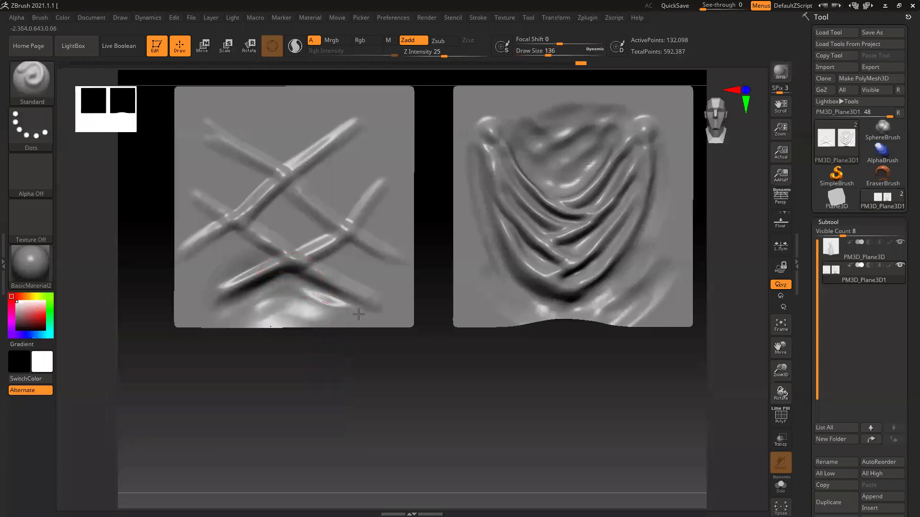
mouse_move(354, 251)
left_mouse_down("alt")
mouse_move(317, 269)
mouse_move(395, 290)
left_mouse_up("alt")
mouse_move(279, 206)
left_mouse_down("alt")
mouse_move(267, 220)
mouse_move(293, 230)
mouse_move(337, 190)
mouse_move(206, 163)
mouse_move(239, 158)
mouse_move(228, 119)
mouse_move(279, 145)
mouse_move(349, 115)
left_mouse_up("alt")
mouse_move(212, 269)
left_mouse_down("alt")
mouse_move(232, 235)
mouse_move(214, 286)
mouse_move(258, 288)
mouse_move(273, 278)
mouse_move(239, 273)
mouse_move(192, 227)
left_mouse_up("alt")
Rebuild the crossing ridges of the zigzag plane with long diagonal strokes at draw size 92, softening the upper fold's end.
mouse_move(349, 124)
left_mouse_down("shift")
mouse_move(372, 234)
mouse_move(298, 192)
mouse_move(327, 147)
mouse_move(357, 126)
left_mouse_up("shift")
left_click_drag(284, 181, 379, 118)
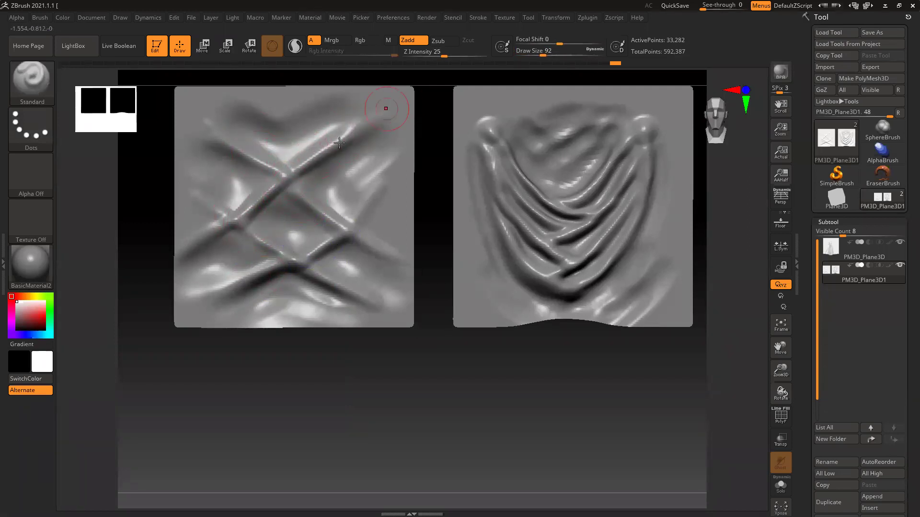
mouse_move(340, 226)
left_mouse_down()
mouse_move(381, 187)
mouse_move(352, 217)
left_mouse_up()
mouse_move(300, 192)
left_mouse_down()
mouse_move(405, 260)
mouse_move(328, 245)
left_mouse_up()
left_click_drag(304, 259, 222, 301)
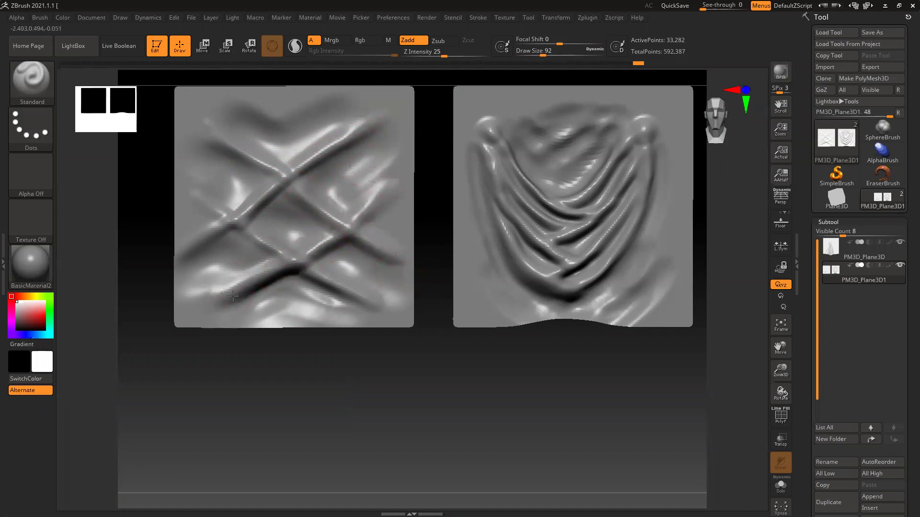
left_click_drag(262, 199, 170, 259)
mouse_move(182, 113)
left_mouse_down()
mouse_move(293, 174)
mouse_move(356, 232)
left_mouse_up()
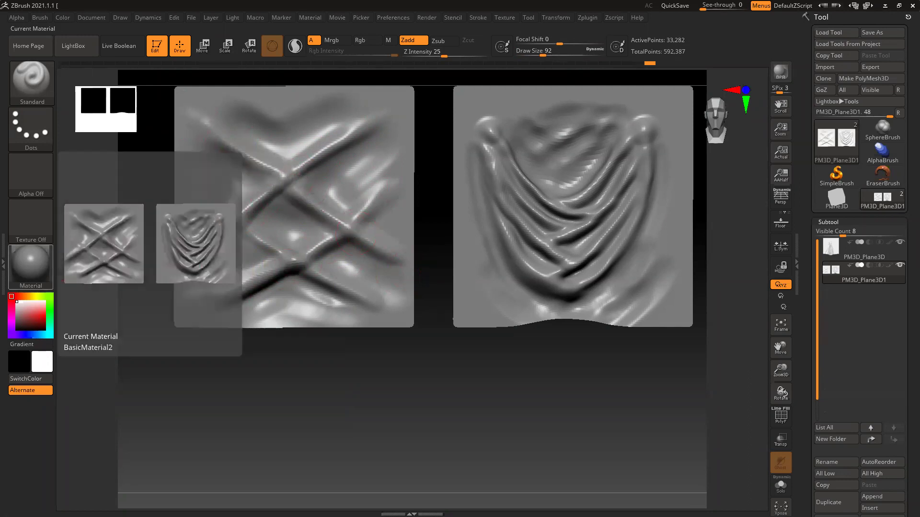
left_click_drag(330, 274, 404, 313)
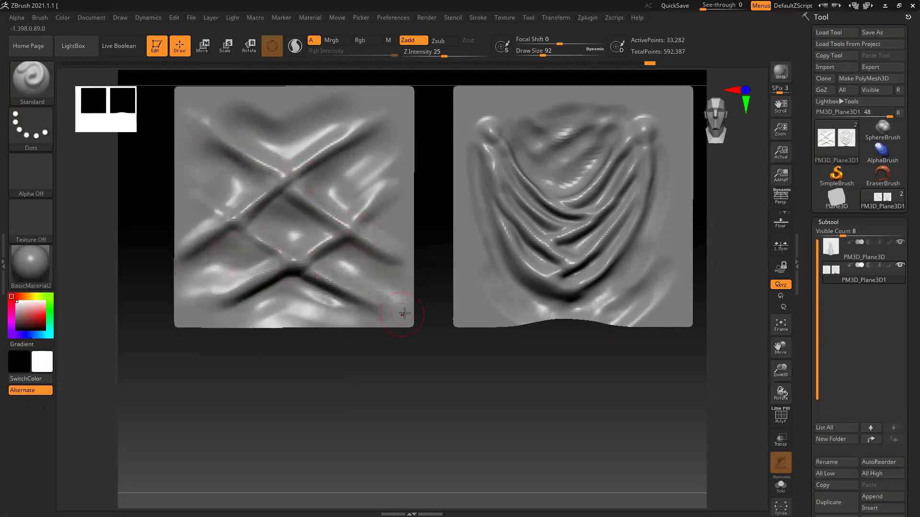
Reshape the middle crossings of the zigzag folds and smooth the transitions between neighbouring ridges.
left_click_drag(188, 177, 284, 259)
mouse_move(291, 187)
left_mouse_down()
mouse_move(330, 225)
mouse_move(249, 215)
mouse_move(335, 239)
left_mouse_up()
left_click_drag(232, 310, 244, 284)
left_click_drag(360, 180, 331, 203)
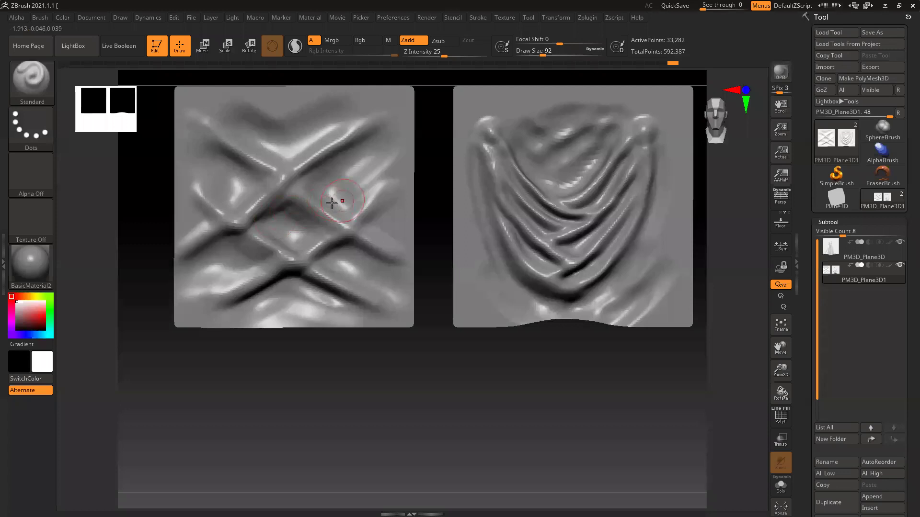
mouse_move(285, 227)
left_mouse_down("shift")
mouse_move(280, 239)
mouse_move(330, 211)
left_mouse_up("shift")
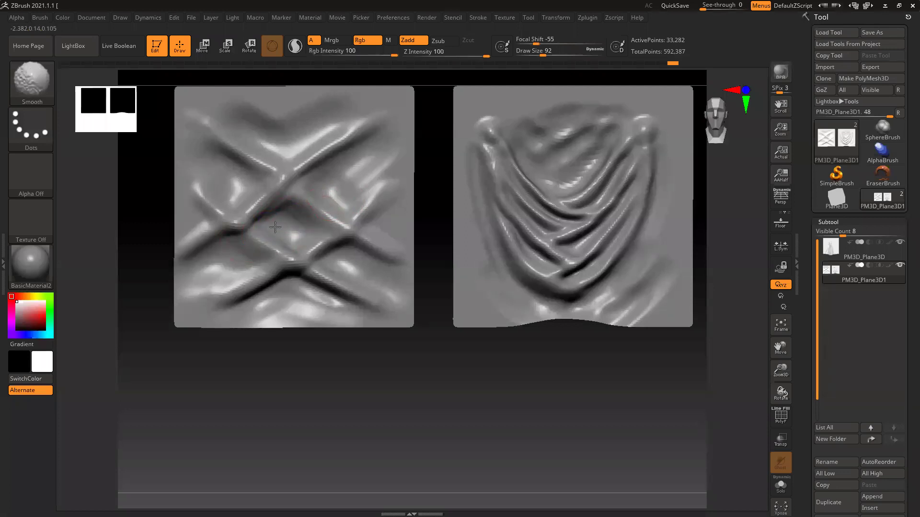
mouse_move(269, 224)
left_mouse_down("shift")
mouse_move(226, 239)
mouse_move(279, 273)
left_mouse_up("shift")
mouse_move(295, 175)
left_mouse_down("shift")
mouse_move(252, 177)
mouse_move(277, 185)
mouse_move(169, 268)
left_mouse_up("shift")
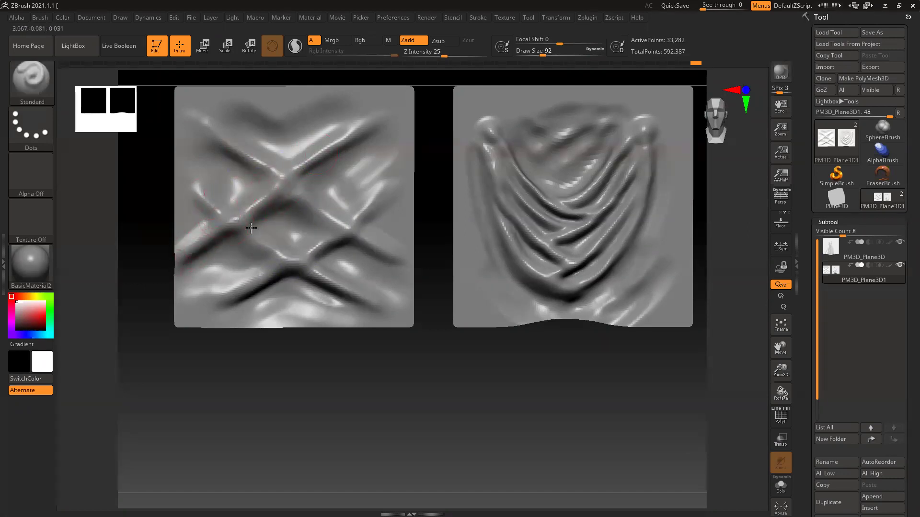
Deepen the hollow beneath the left crossing and soften the forms around the lower zigzag folds.
mouse_move(257, 254)
left_mouse_down("alt")
mouse_move(242, 255)
mouse_move(221, 286)
left_mouse_up("alt")
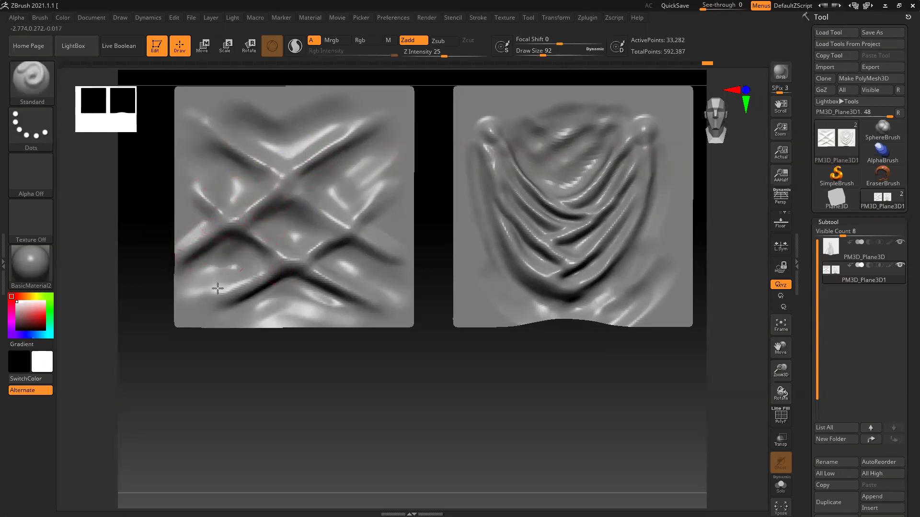
left_click_drag(263, 261, 238, 250)
left_click_drag(309, 225, 287, 212)
mouse_move(339, 245)
left_mouse_down()
mouse_move(310, 268)
mouse_move(326, 275)
mouse_move(239, 303)
left_mouse_up()
left_click_drag(308, 290, 341, 308)
mouse_move(237, 306)
left_mouse_down()
mouse_move(287, 303)
mouse_move(238, 271)
left_mouse_up()
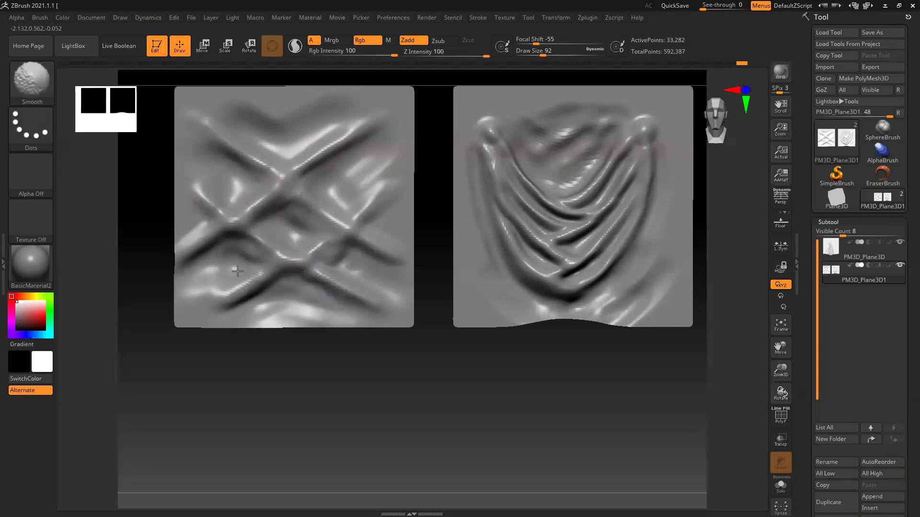
Append a Cylinder3D as a new subtool and make it the active one.
mouse_move(278, 163)
right_mouse_down("ctrl")
mouse_move(484, 349)
mouse_move(460, 339)
right_mouse_up("ctrl")
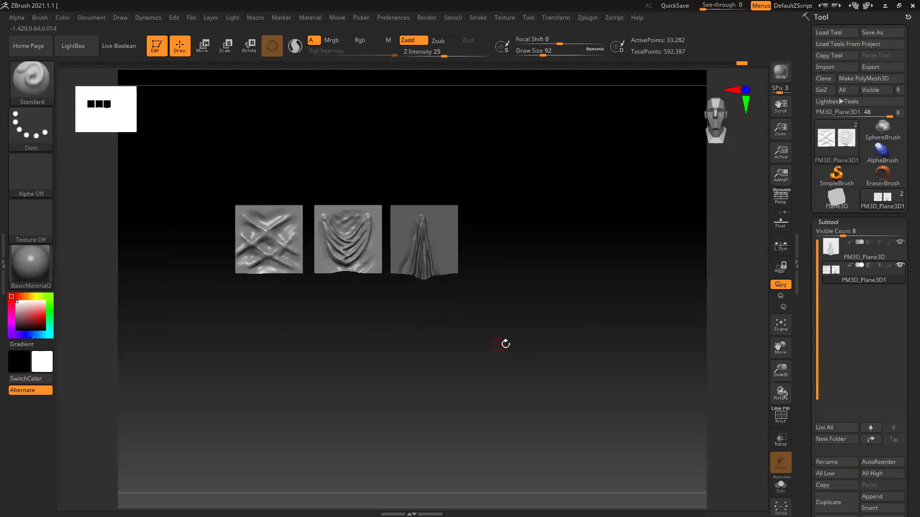
left_click(880, 499)
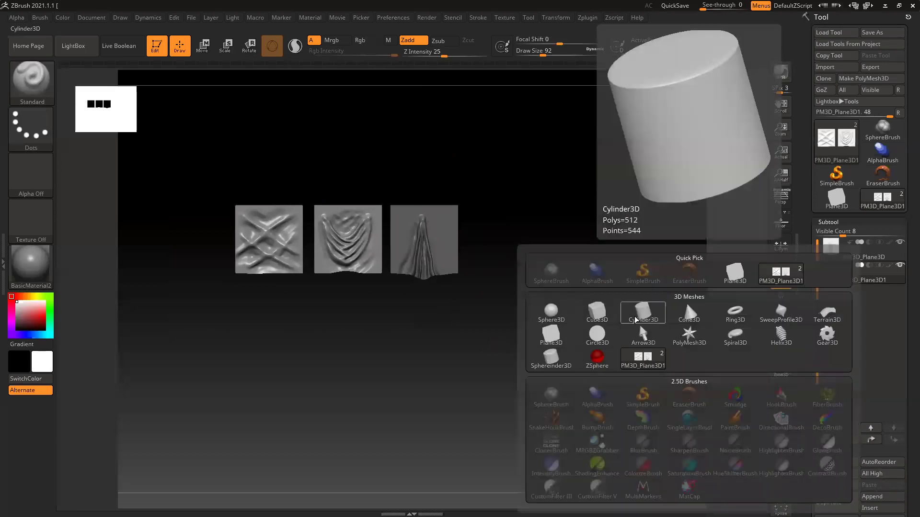
left_click(588, 320)
left_click(372, 265, "alt")
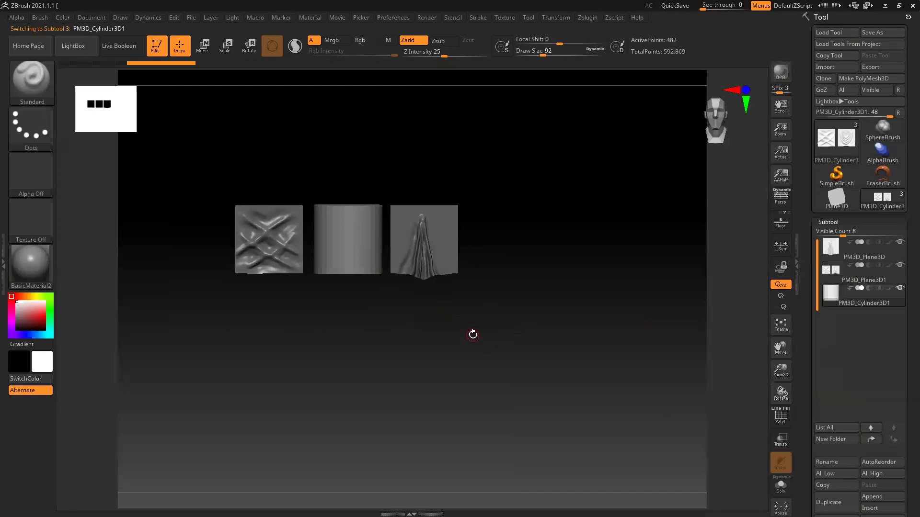
Move the cylinder out in front of the planes, scale it down uniformly and stretch its length about 3 times.
key("w")
left_click_drag(437, 365, 433, 358, "shift")
left_click_drag(409, 241, 493, 243)
left_click_drag(462, 309, 392, 312, "alt")
right_click_drag(462, 295, 465, 304, "ctrl")
right_click_drag(501, 273, 476, 288, "alt")
right_click_drag(476, 288, 477, 293, "ctrl")
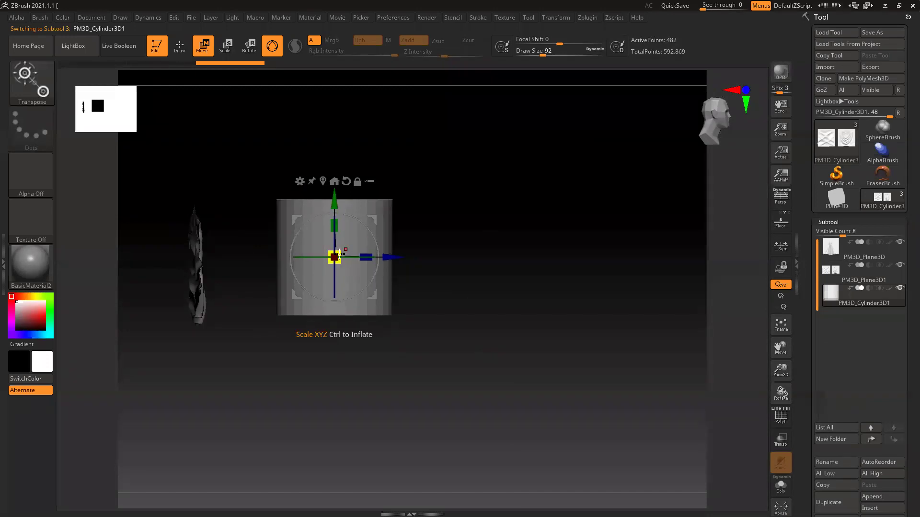
left_click_drag(334, 257, 307, 283)
left_click_drag(335, 225, 337, 192)
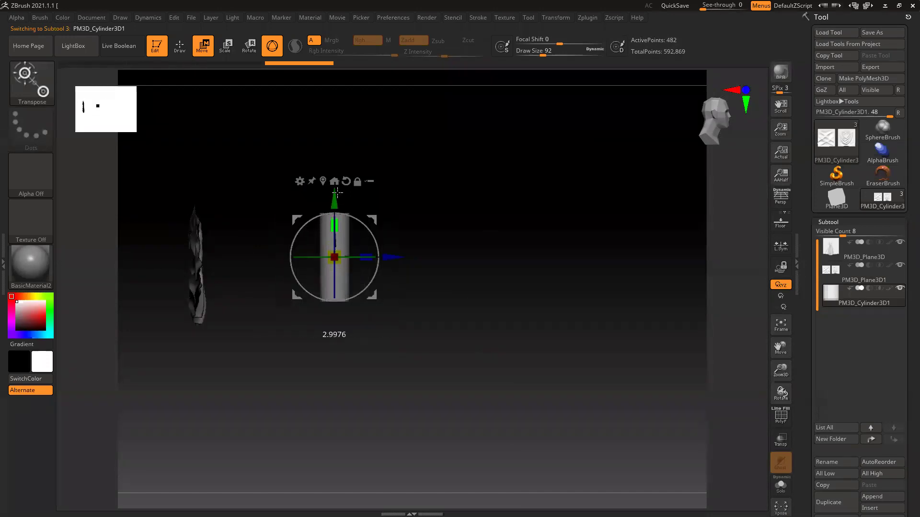
left_click_drag(407, 314, 351, 220)
left_click_drag(467, 286, 422, 297)
key("ctrl+z")
left_click_drag(427, 336, 352, 335)
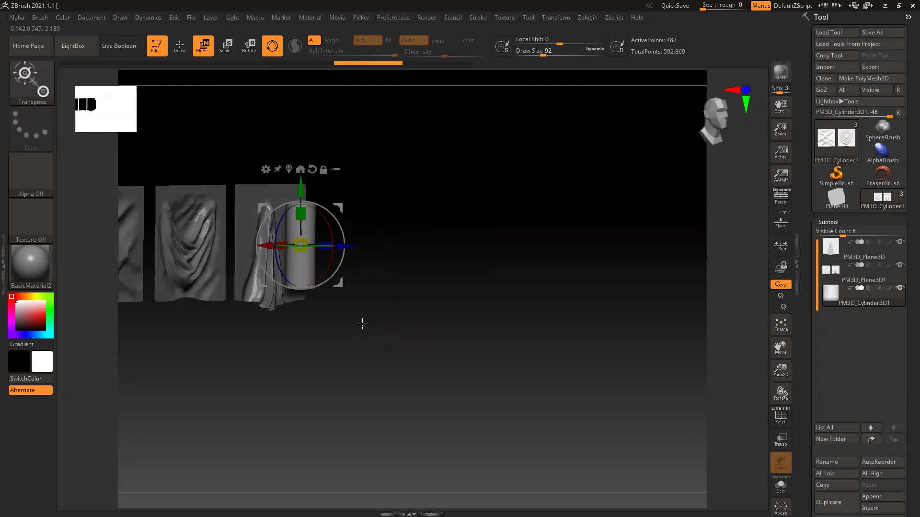
left_click_drag(327, 270, 341, 255)
key("ctrl+z")
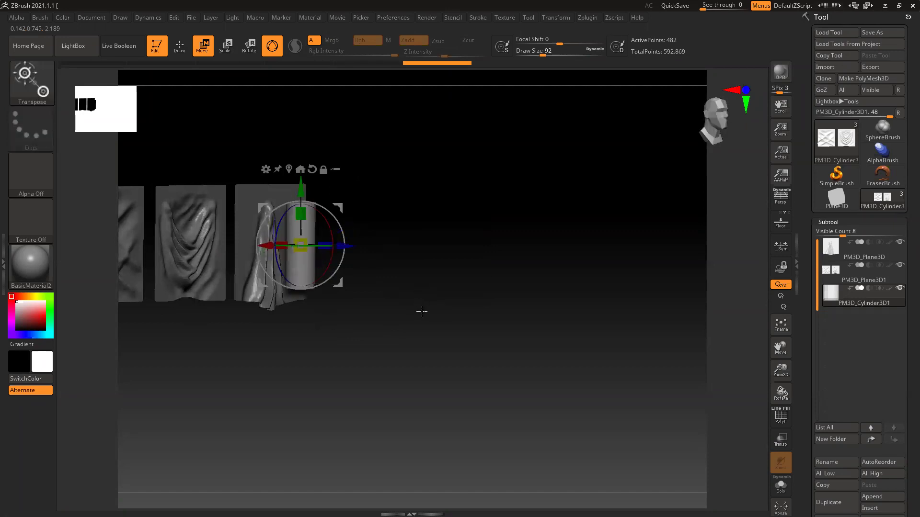
Duplicate the cylinder within its subtool and angle the copy below the original to form a bent limb.
left_click_drag(421, 312, 429, 311, "shift")
mouse_move(342, 286)
left_mouse_down("ctrl+shift")
mouse_move(354, 306)
mouse_move(351, 330)
mouse_move(371, 268)
left_mouse_up("ctrl+shift")
left_click_drag(265, 341, 287, 343)
left_click_drag(445, 338, 413, 321)
right_click_drag(457, 338, 467, 364, "ctrl")
Merge the two overlapping cylinders into one mesh with DynaMesh at resolution 128.
left_click_drag(808, 468, 808, 290)
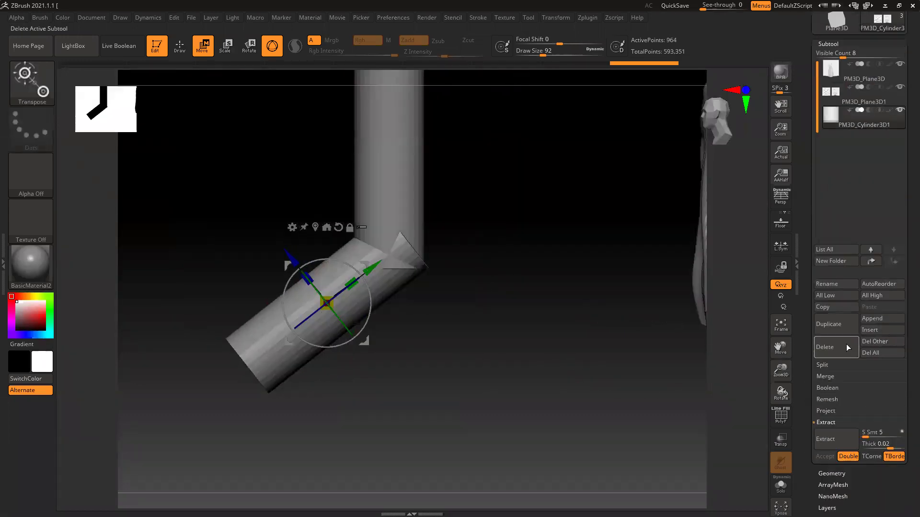
left_click(831, 473)
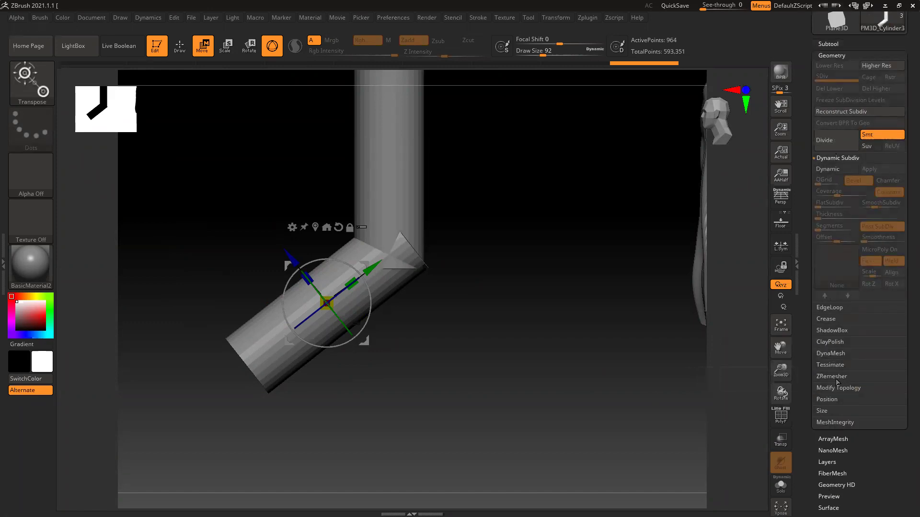
left_click(832, 357)
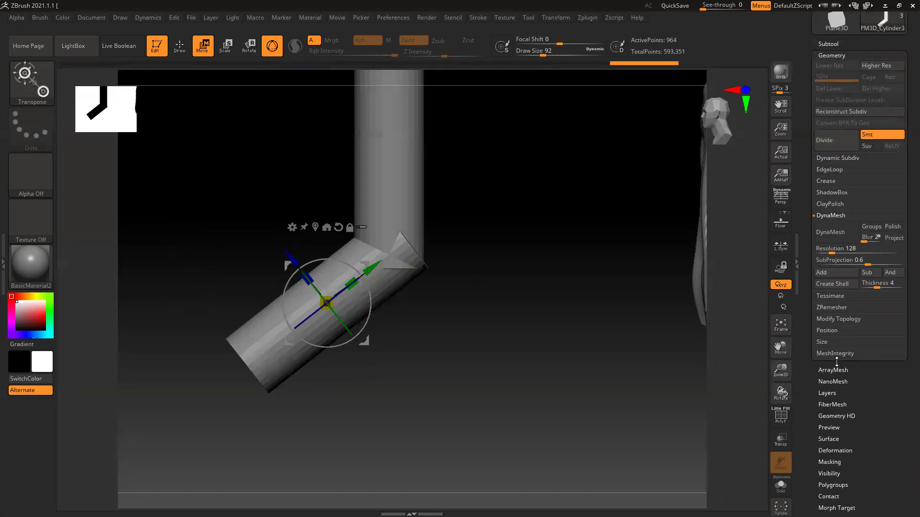
left_click(839, 232)
left_click_drag(482, 335, 430, 352)
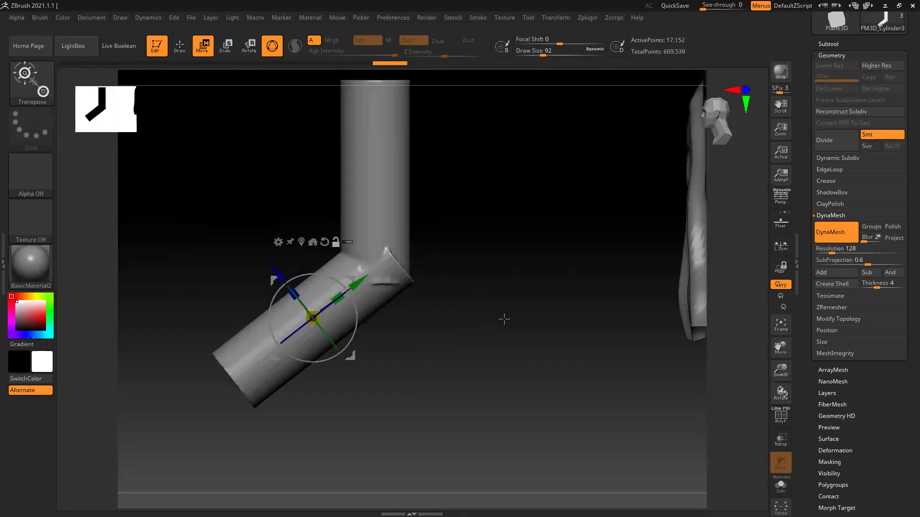
Switch back to sculpting and smooth the seam and protruding edges around the limb's bend.
key("q")
left_click_drag(468, 303, 423, 292)
mouse_move(361, 275)
left_mouse_down("shift")
mouse_move(374, 261)
mouse_move(376, 277)
left_mouse_up("shift")
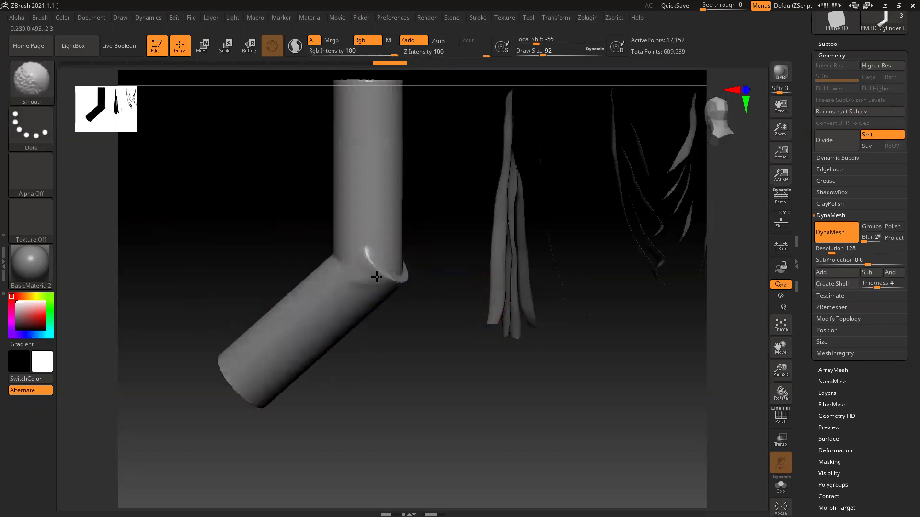
mouse_move(215, 258)
left_mouse_down()
mouse_move(268, 278)
mouse_move(316, 273)
left_mouse_up()
mouse_move(364, 254)
left_mouse_down("shift")
mouse_move(339, 281)
mouse_move(425, 257)
mouse_move(413, 266)
left_mouse_up("shift")
left_click_drag(472, 258, 417, 289)
Examine the bent limb from the front and side, comparing it with the draped planes behind it.
mouse_move(560, 388)
left_mouse_down()
mouse_move(464, 364)
mouse_move(583, 323)
left_mouse_up()
right_click_drag(576, 386, 526, 381, "ctrl")
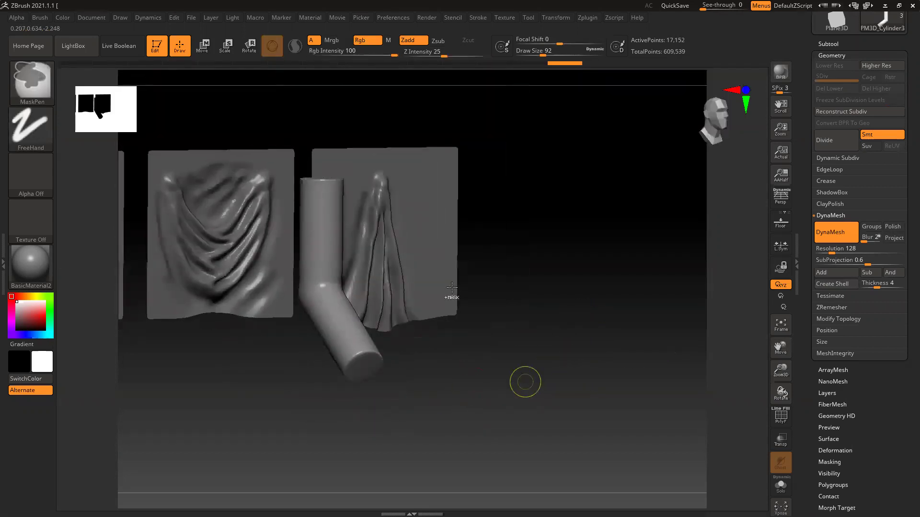
right_click_drag(546, 351, 345, 304, "shift")
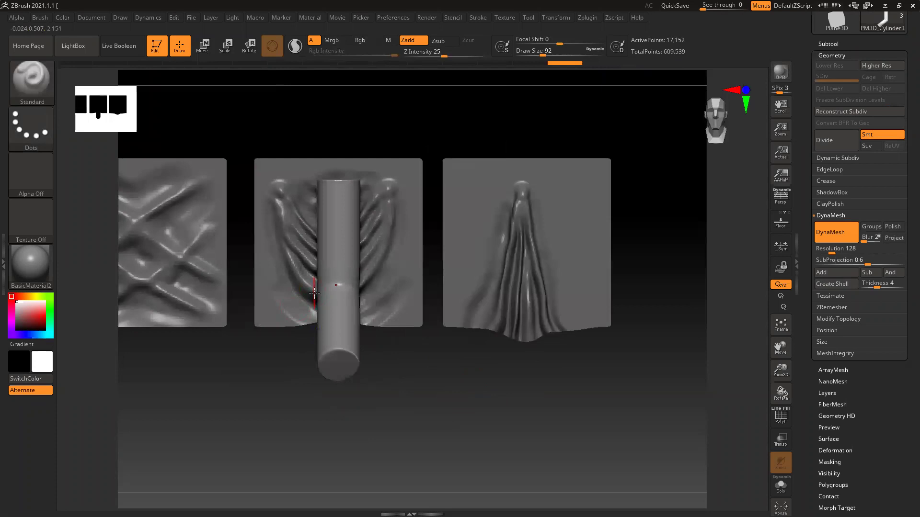
left_click_drag(490, 366, 411, 328, "alt")
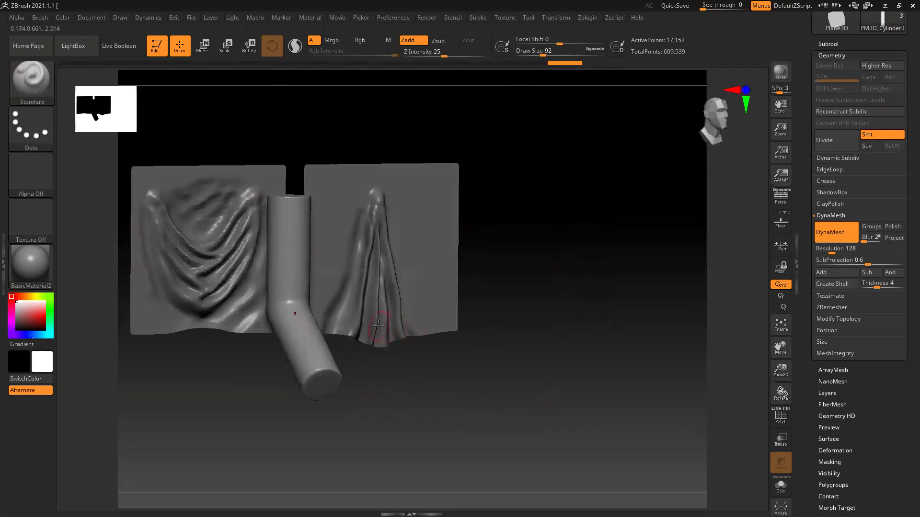
right_click_drag(338, 317, 435, 330, "alt")
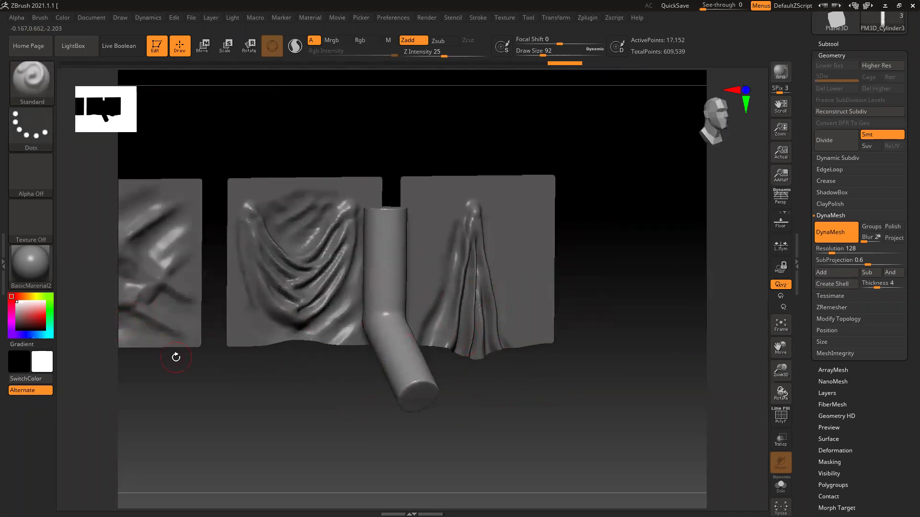
left_click_drag(311, 374, 374, 363)
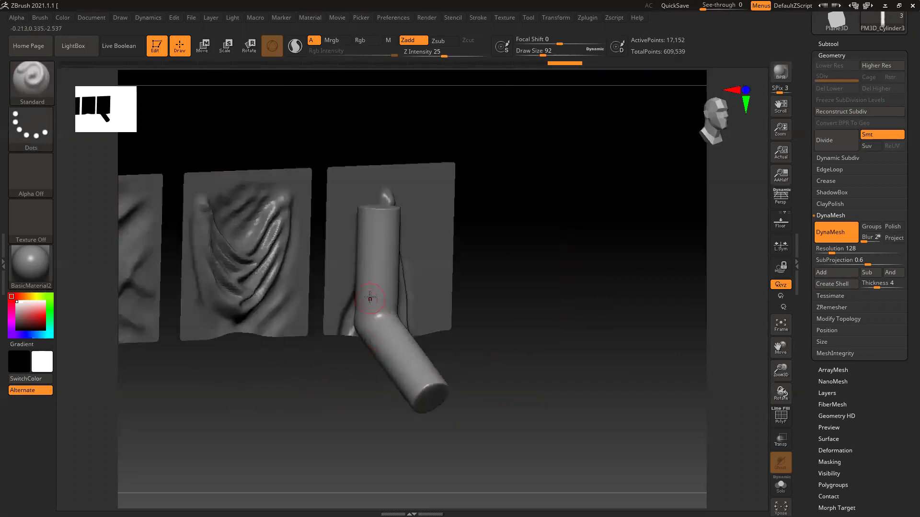
right_click_drag(371, 297, 388, 334, "ctrl")
left_click_drag(568, 326, 523, 321)
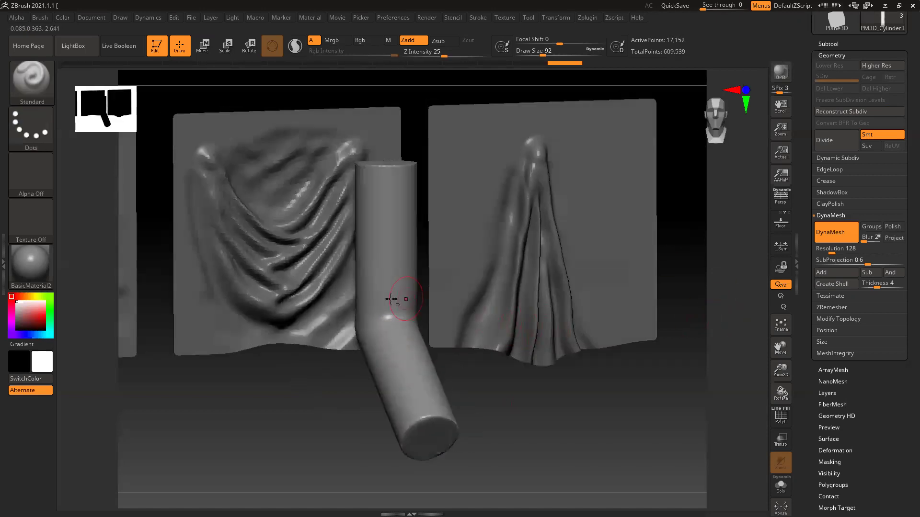
Reduce the draw size to 76 and start diagonal compression folds just above the limb's bend.
left_click_drag(305, 403, 424, 240)
left_click_drag(306, 392, 399, 243)
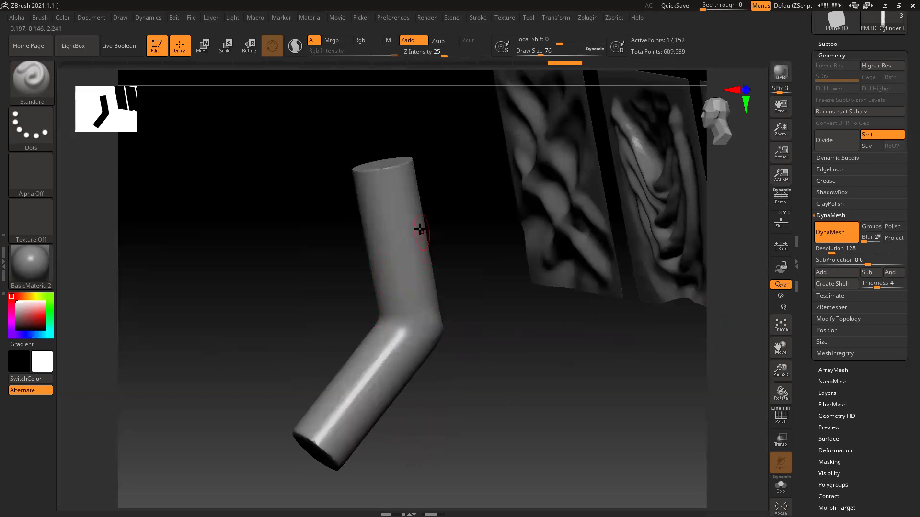
left_click_drag(370, 303, 423, 299)
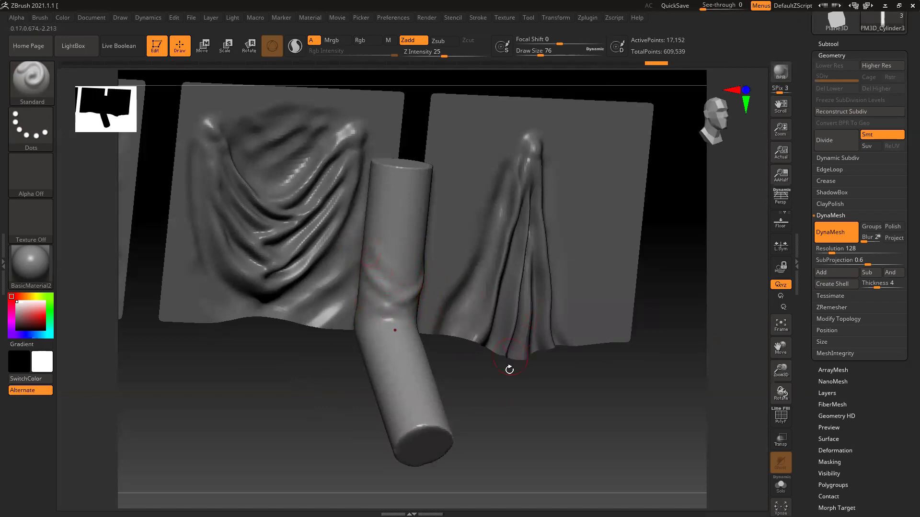
Wrap the compression folds around the limb and add further folds just below the bend, undoing a stray stroke.
left_click_drag(507, 369, 367, 226)
left_click_drag(594, 346, 510, 314)
left_click_drag(450, 304, 403, 315)
key("ctrl+z")
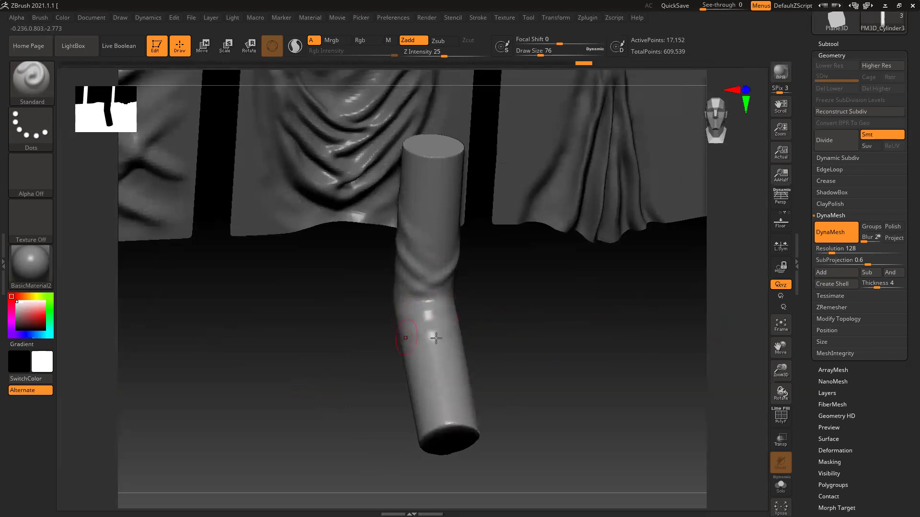
left_click_drag(531, 338, 377, 285)
left_click_drag(406, 319, 393, 326)
mouse_move(527, 339)
left_mouse_down()
mouse_move(486, 321)
mouse_move(406, 350)
left_mouse_up()
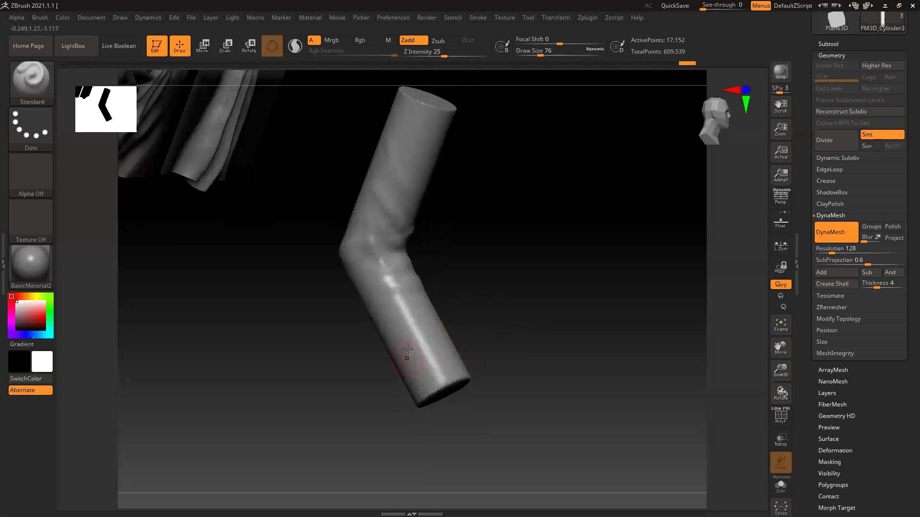
Sculpt lengthwise tension folds rising from the lower end of the limb and undo the last stroke.
left_click_drag(415, 414, 410, 334)
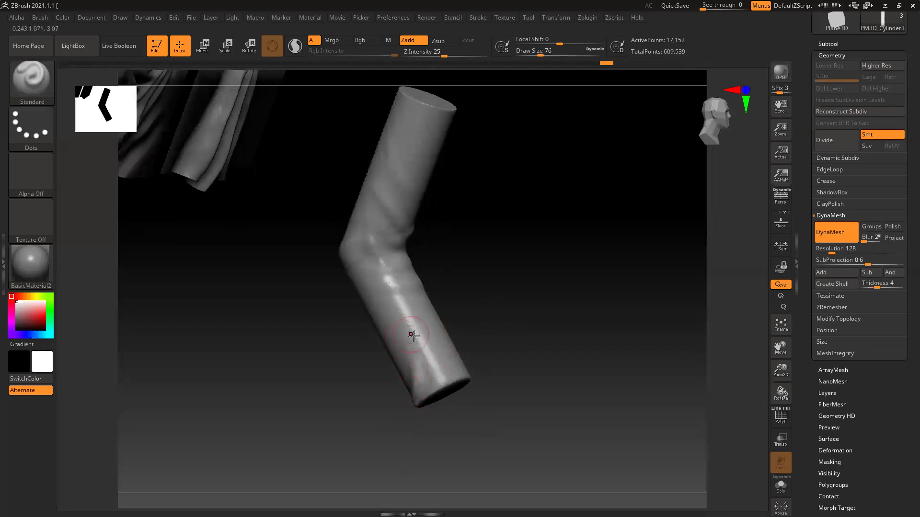
mouse_move(424, 394)
left_mouse_down()
mouse_move(405, 312)
mouse_move(409, 336)
left_mouse_up()
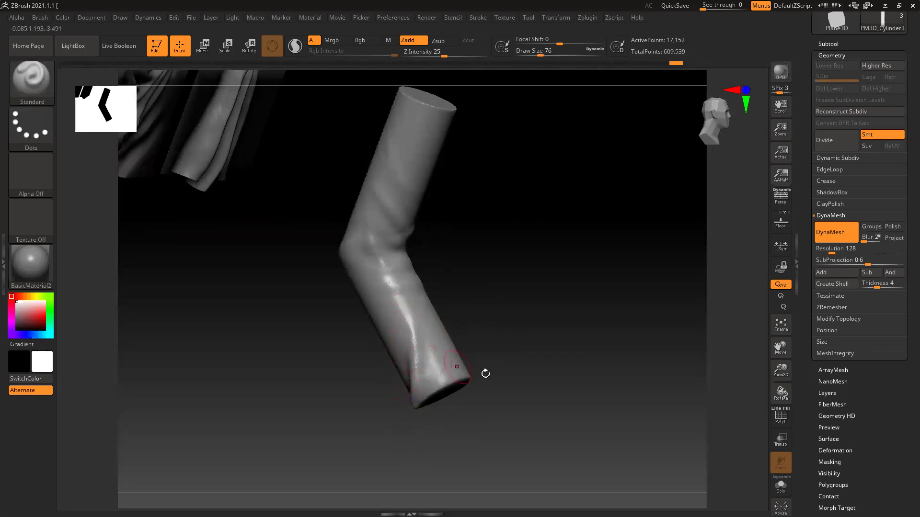
left_click_drag(498, 369, 441, 372)
left_click_drag(407, 401, 402, 339)
key("ctrl+z")
Strengthen the folds radiating across the side of the limb's bend.
left_click_drag(382, 229, 372, 206)
left_click_drag(403, 271, 373, 223)
left_click_drag(459, 246, 430, 248)
left_click_drag(423, 244, 383, 243)
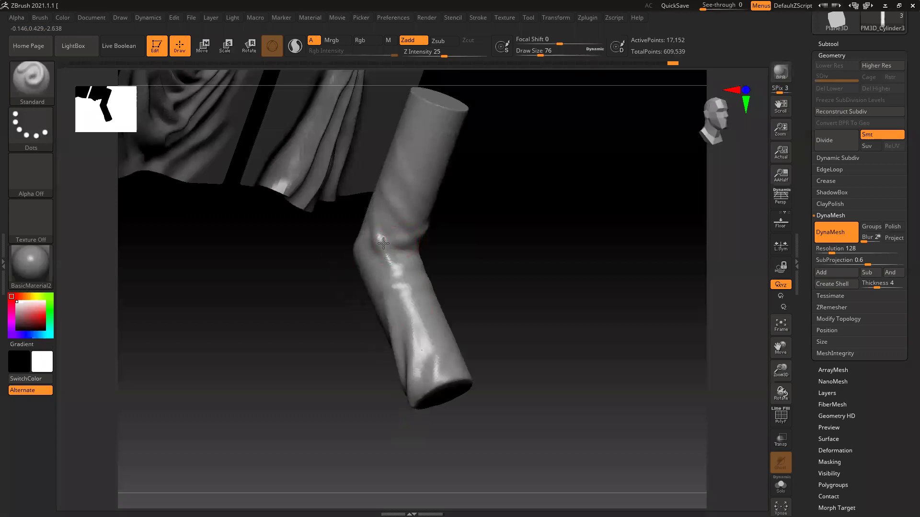
Deepen the compression folds on the outside of the limb's bend and add short folds just below it.
key("ctrl+z")
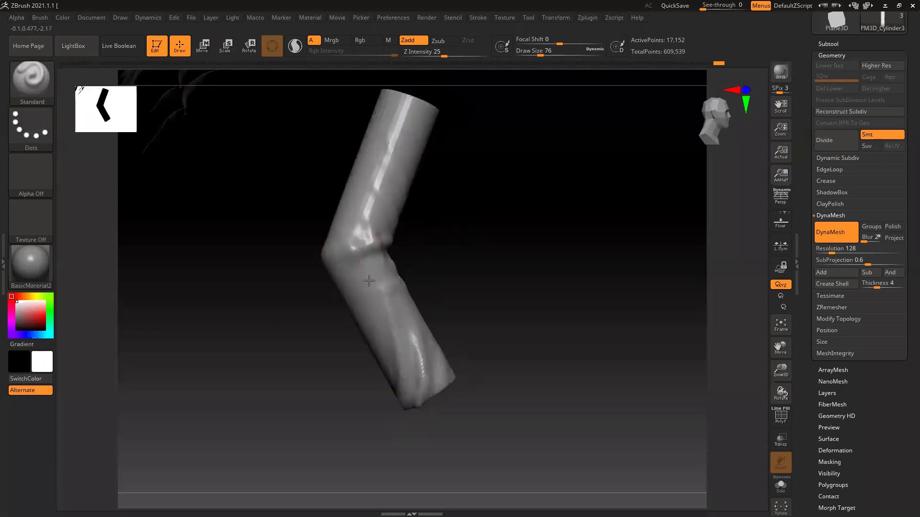
left_click_drag(443, 248, 408, 249)
mouse_move(335, 234)
left_mouse_down()
mouse_move(305, 241)
mouse_move(328, 246)
mouse_move(296, 258)
mouse_move(305, 260)
left_mouse_up()
mouse_move(307, 243)
left_mouse_down()
mouse_move(349, 248)
mouse_move(352, 225)
left_mouse_up()
mouse_move(449, 214)
left_mouse_down()
mouse_move(337, 181)
mouse_move(435, 199)
mouse_move(323, 170)
mouse_move(359, 192)
left_mouse_up()
left_click_drag(480, 189, 474, 217, "alt")
mouse_move(328, 209)
left_mouse_down()
mouse_move(383, 226)
mouse_move(372, 236)
left_mouse_up()
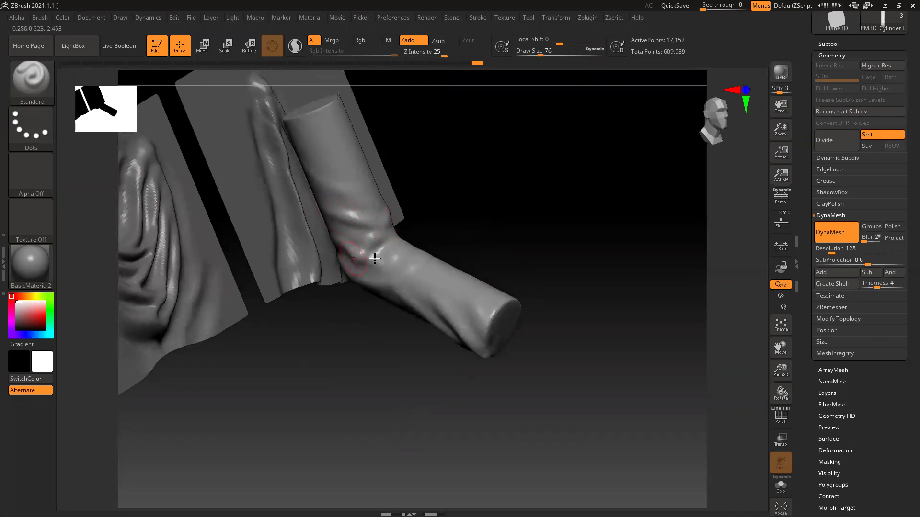
left_click_drag(480, 254, 391, 268)
key("ctrl+shift+z")
key("ctrl+shift+z")
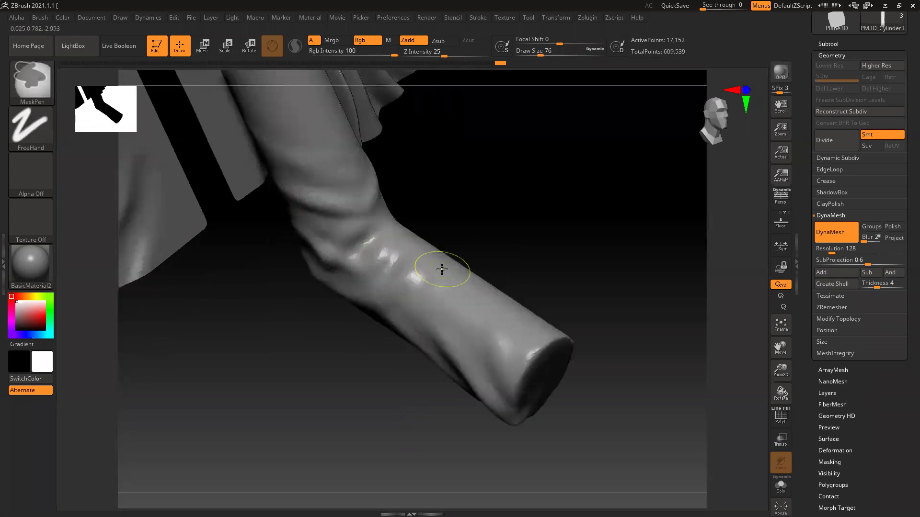
Sculpt diagonal compression folds just above the bend on the opposite side of the limb.
key("ctrl+shift+z")
key("ctrl+shift+z")
key("ctrl+shift+z")
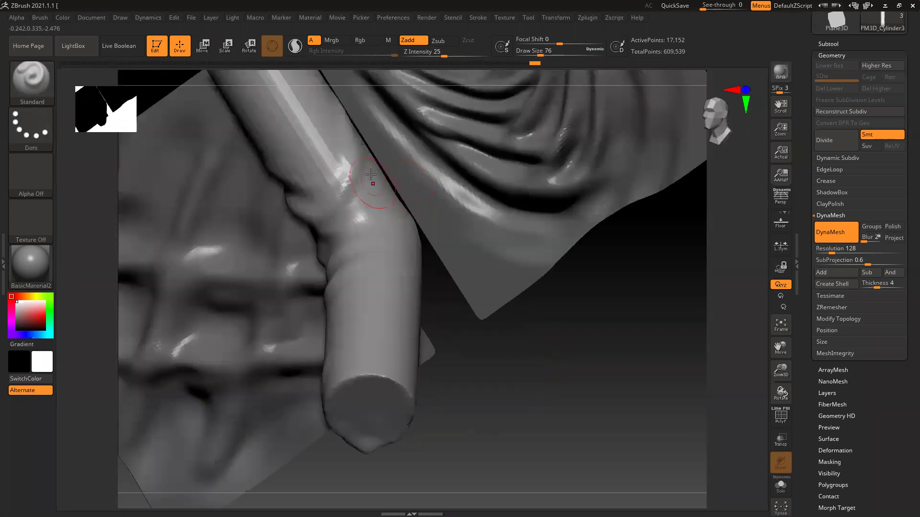
key("ctrl+shift+z")
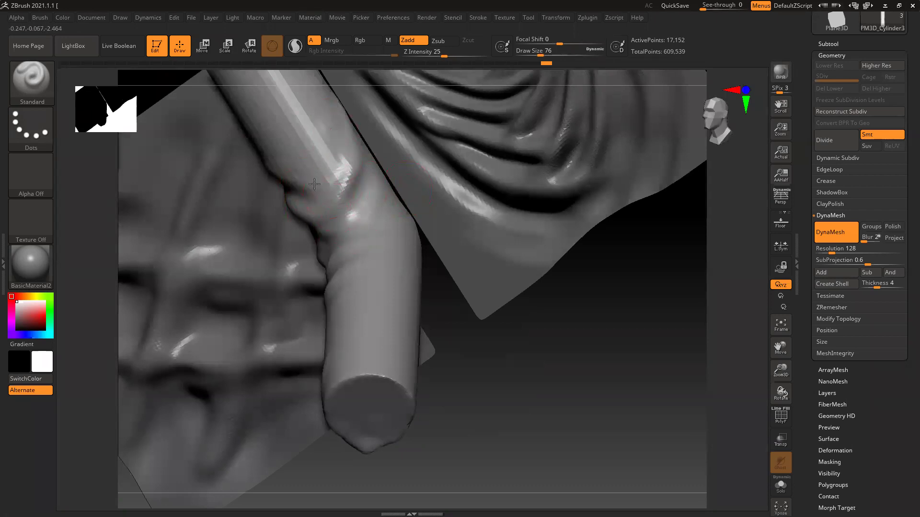
key("ctrl+shift+z")
key("ctrl+shift+z")
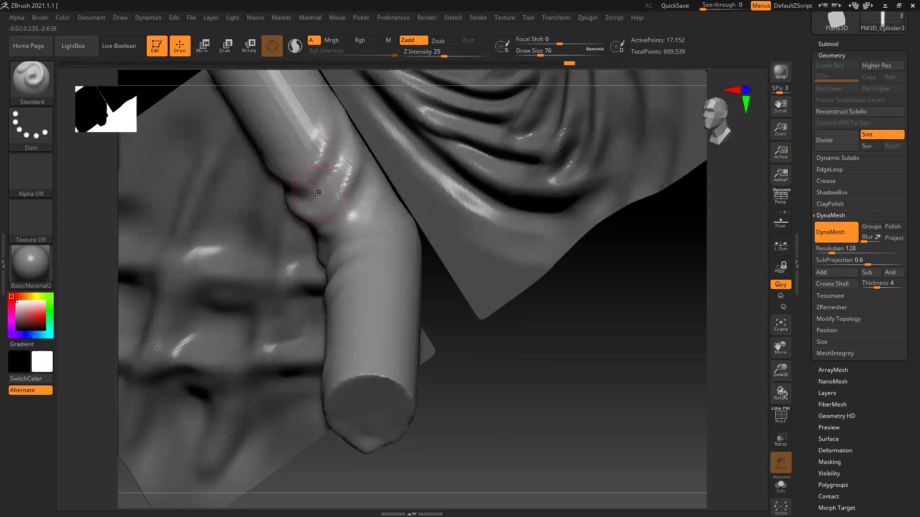
key("ctrl+shift+z")
key("ctrl+shift+z")
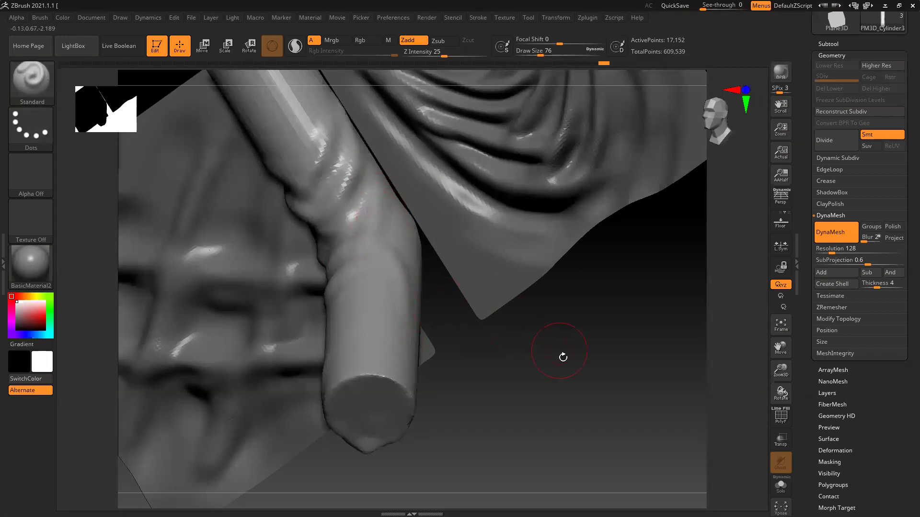
Add radiating folds just below the bend on the opposite side and build up the diagonal folds above it.
left_click_drag(562, 357, 418, 297)
key("ctrl+shift+z")
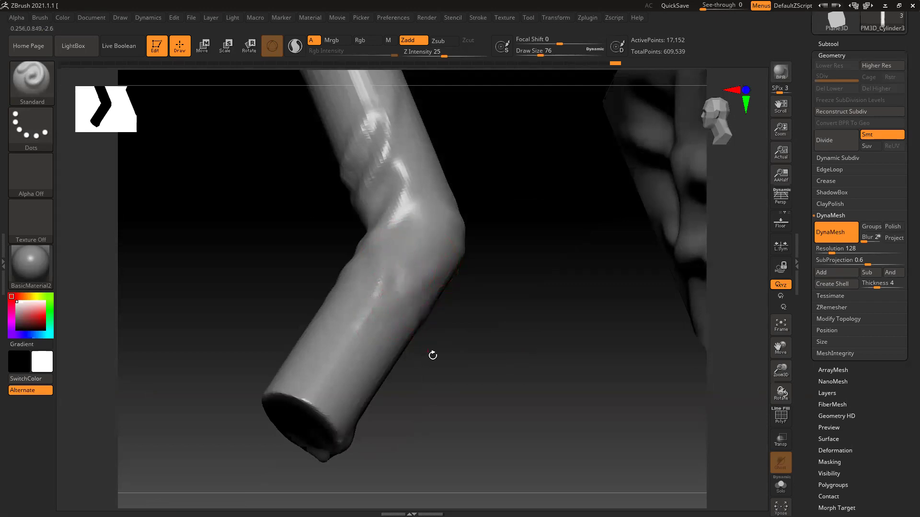
mouse_move(415, 234)
left_mouse_down()
mouse_move(460, 312)
mouse_move(431, 328)
mouse_move(412, 254)
mouse_move(449, 245)
left_mouse_up()
key("ctrl+shift+z")
key("ctrl+shift+z")
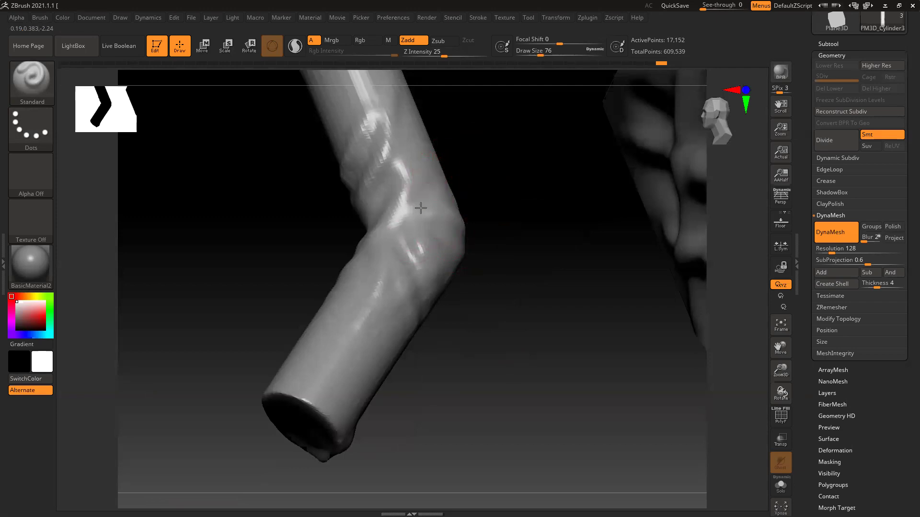
key("ctrl+shift+z")
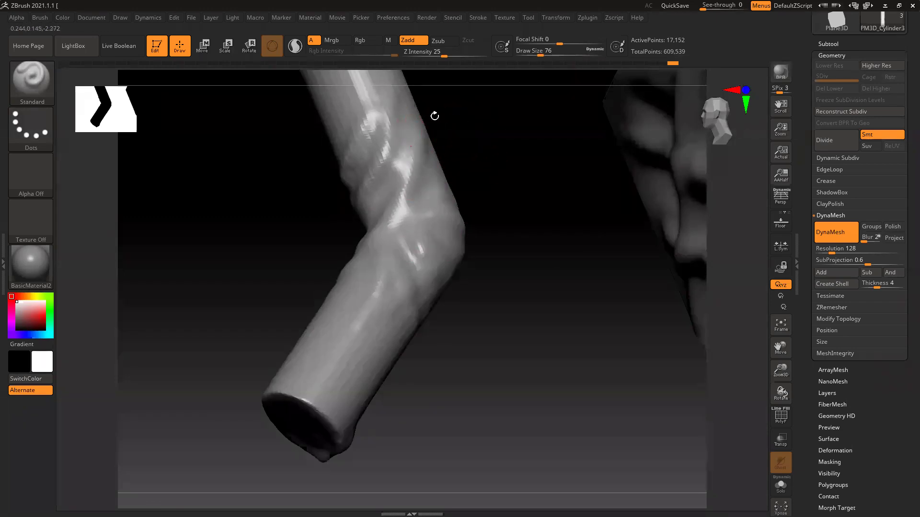
key("ctrl+shift+z")
Accentuate the folds around the bend and just below it on the side of the limb.
left_click_drag(467, 193, 382, 208)
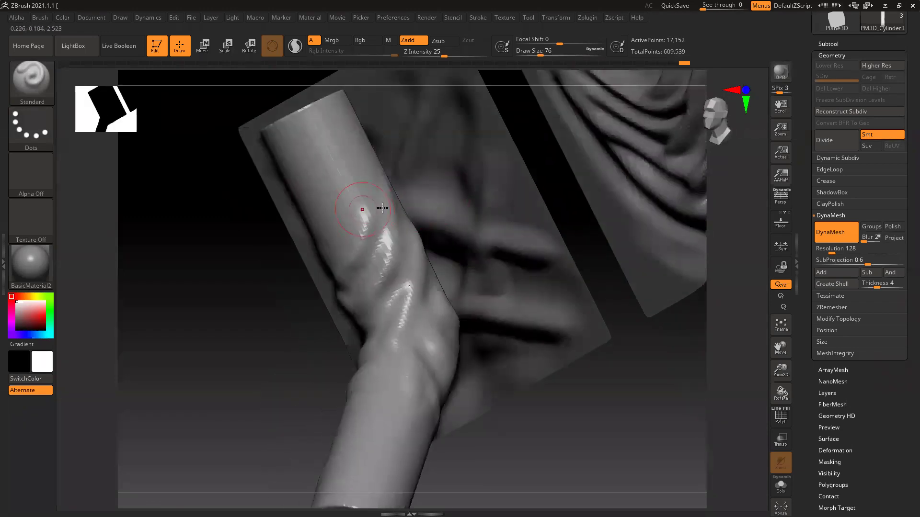
left_click_drag(213, 384, 565, 332)
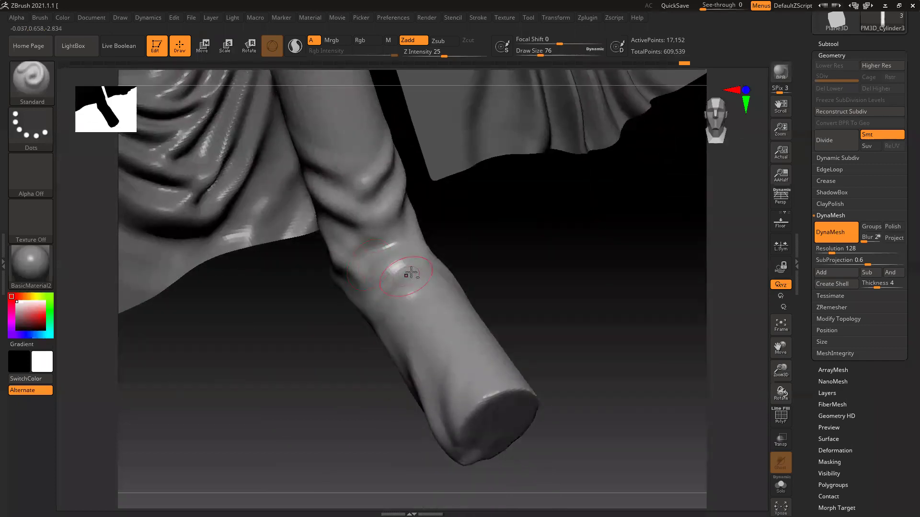
left_click_drag(510, 261, 319, 273)
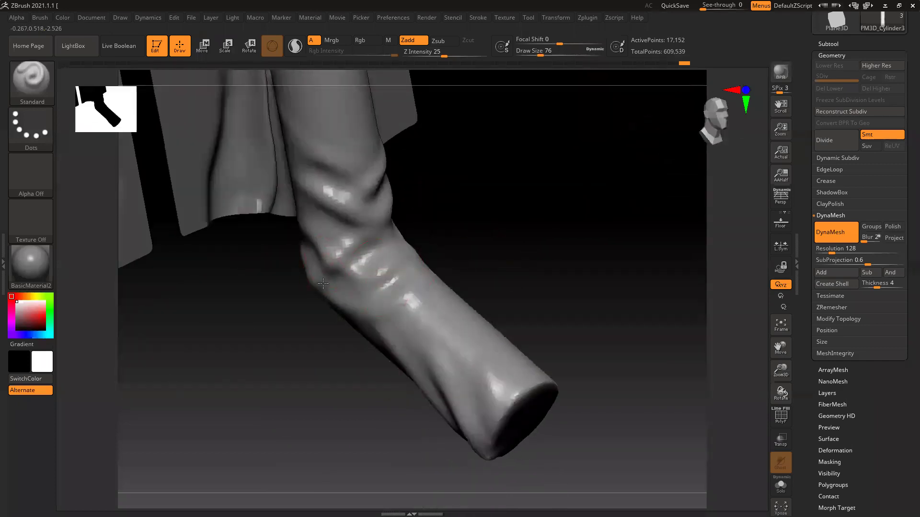
left_click_drag(499, 248, 317, 305)
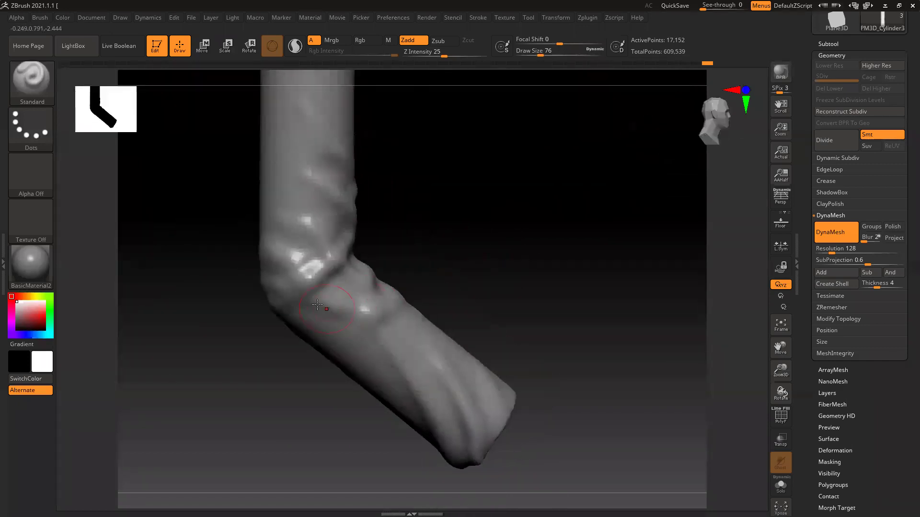
left_click_drag(449, 234, 369, 215)
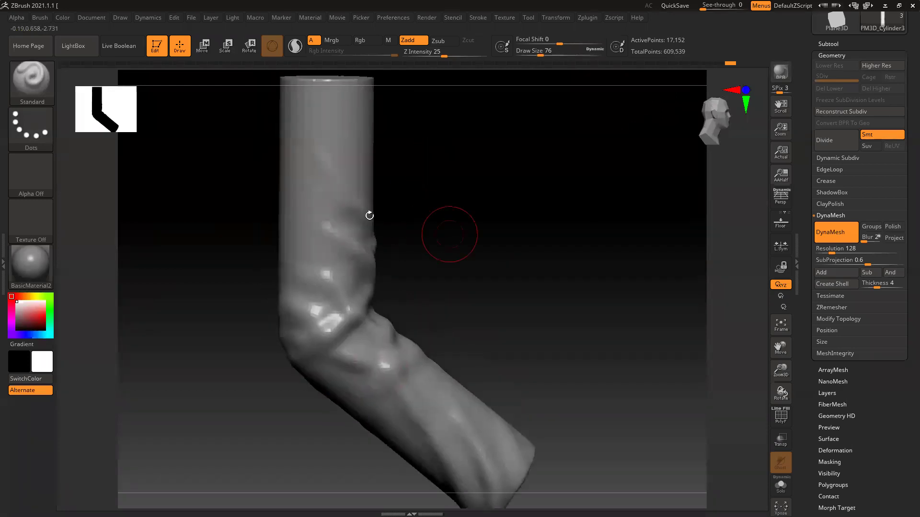
left_click_drag(540, 325, 496, 247, "alt")
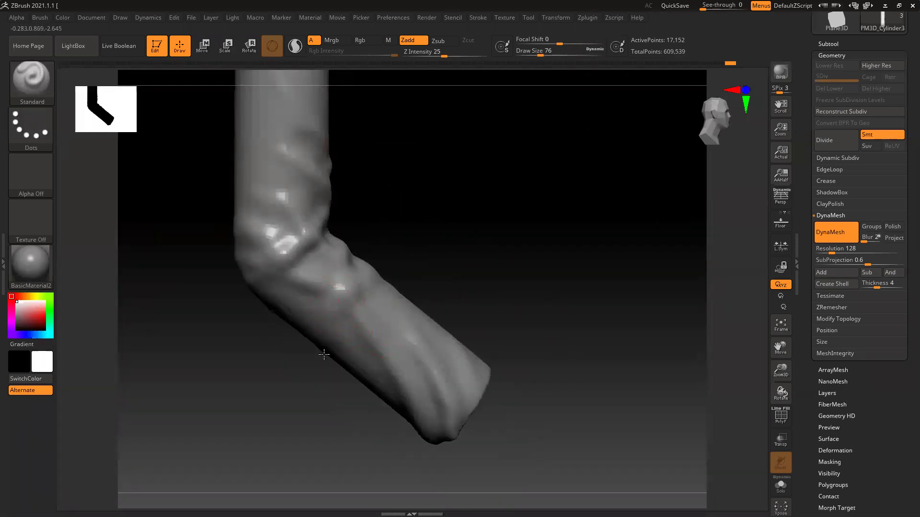
Sculpt subtle folds around the upper end of the limb.
left_click_drag(398, 164, 322, 165)
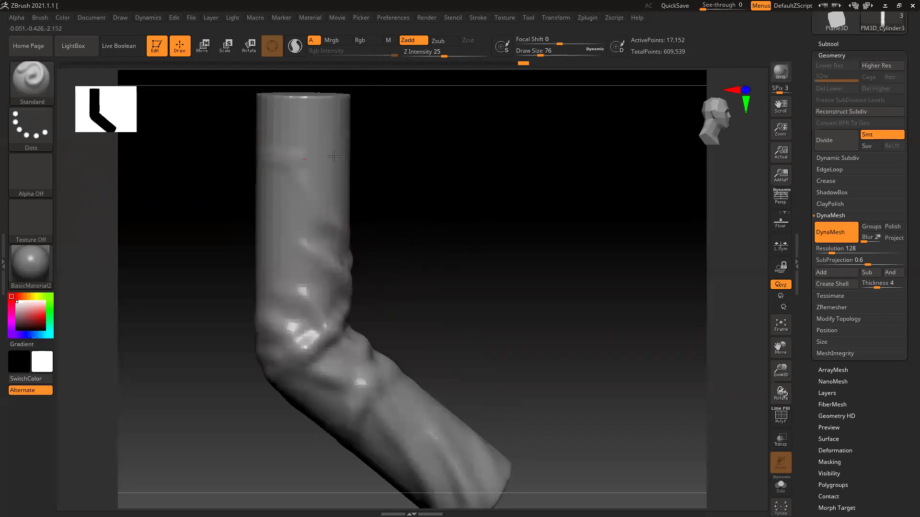
left_click_drag(405, 182, 303, 125)
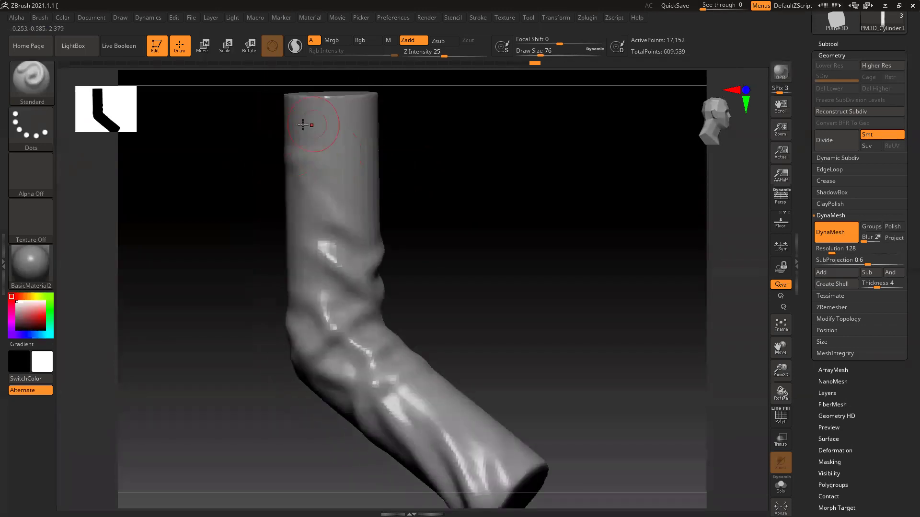
left_click_drag(431, 161, 391, 120)
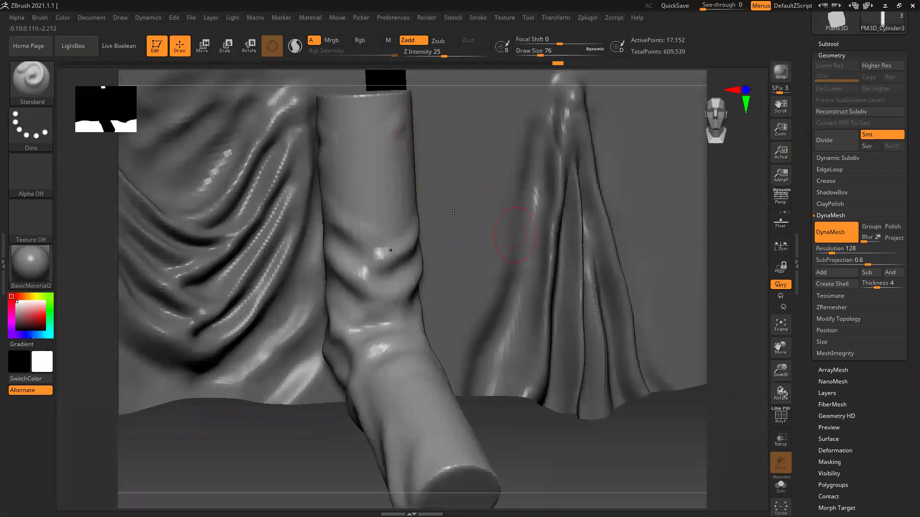
left_click_drag(276, 403, 356, 158)
left_click_drag(441, 162, 403, 147)
left_click_drag(433, 111, 396, 128)
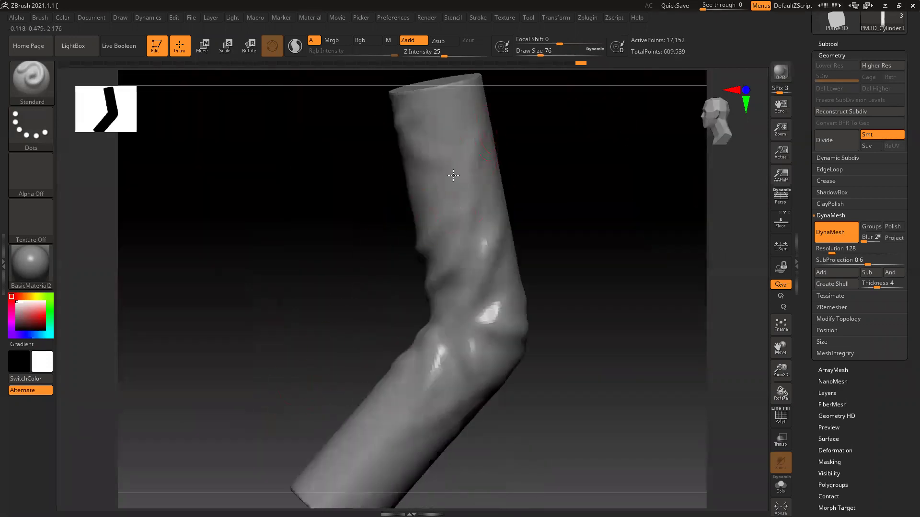
mouse_move(453, 176)
left_mouse_down()
mouse_move(463, 121)
mouse_move(438, 99)
left_mouse_up()
Reduce the draw size to 40 and carve a diagonal crease between the folds above the bend.
left_click_drag(568, 298, 560, 218, "alt")
key("[")
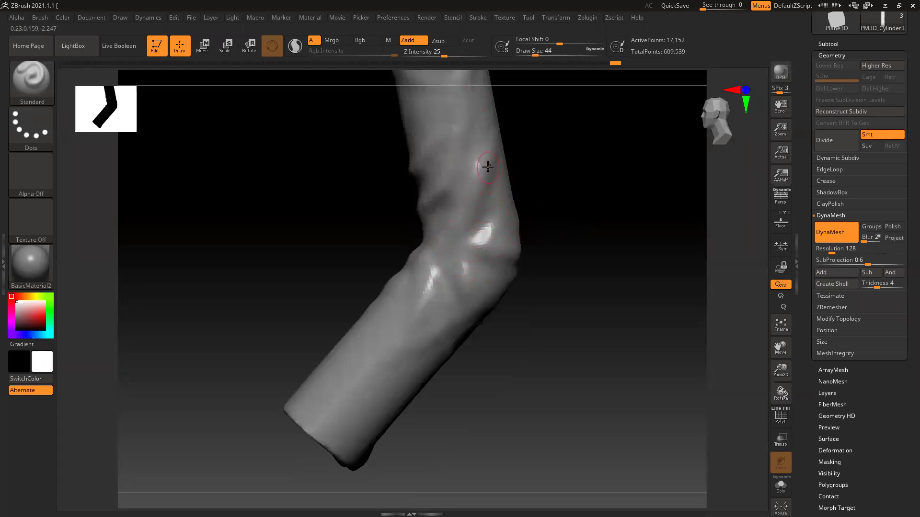
key("[")
left_click_drag(498, 180, 450, 243, "alt")
Switch to the Fold brush with a Z intensity of 16 and a draw size of 64.
left_click(26, 80)
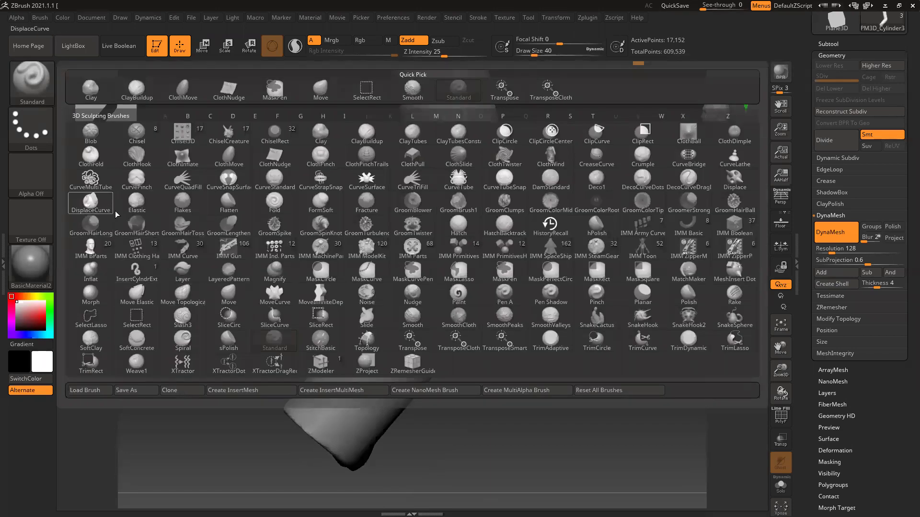
left_click(284, 209)
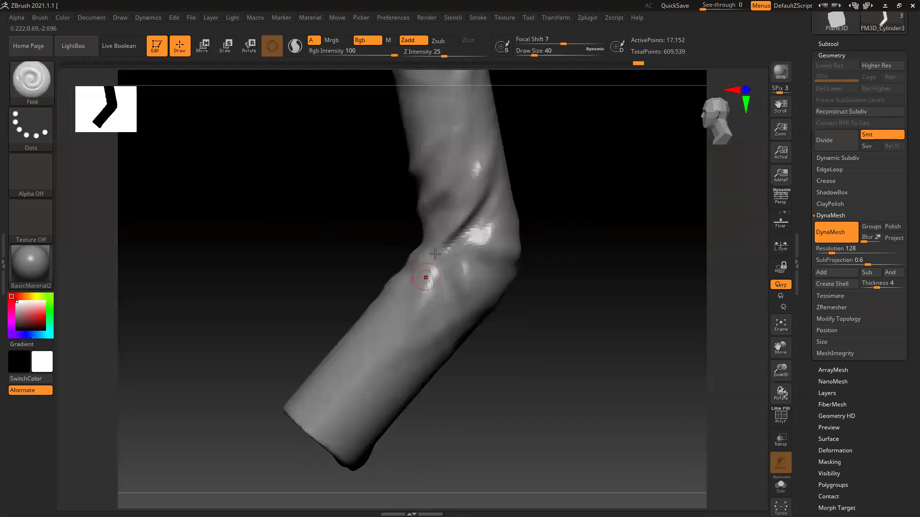
left_click(435, 56)
left_click_drag(578, 197, 534, 236, "alt")
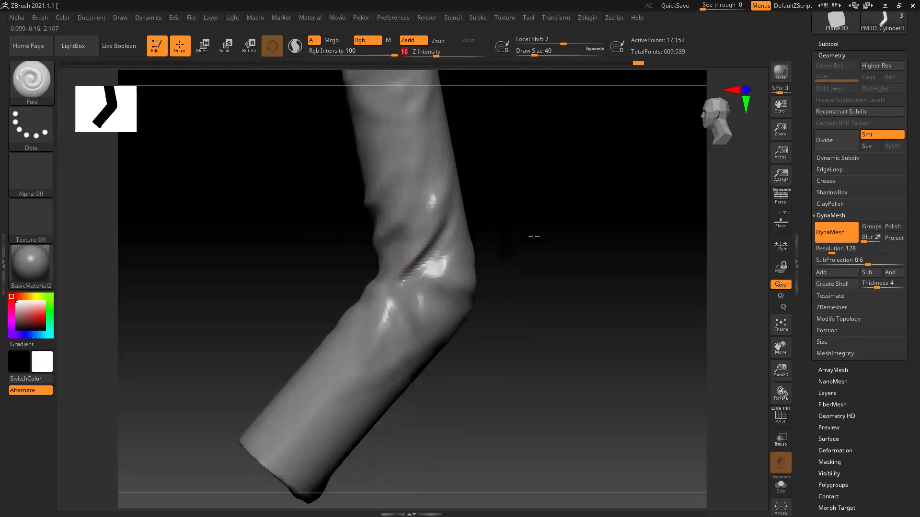
key("bracketright")
key("bracketright")
Try a diagonal Fold brush stroke above the bend and undo it.
left_click_drag(492, 175, 515, 170)
mouse_move(430, 187)
left_mouse_down()
mouse_move(390, 243)
mouse_move(366, 250)
left_mouse_up()
left_click_drag(525, 250, 497, 250)
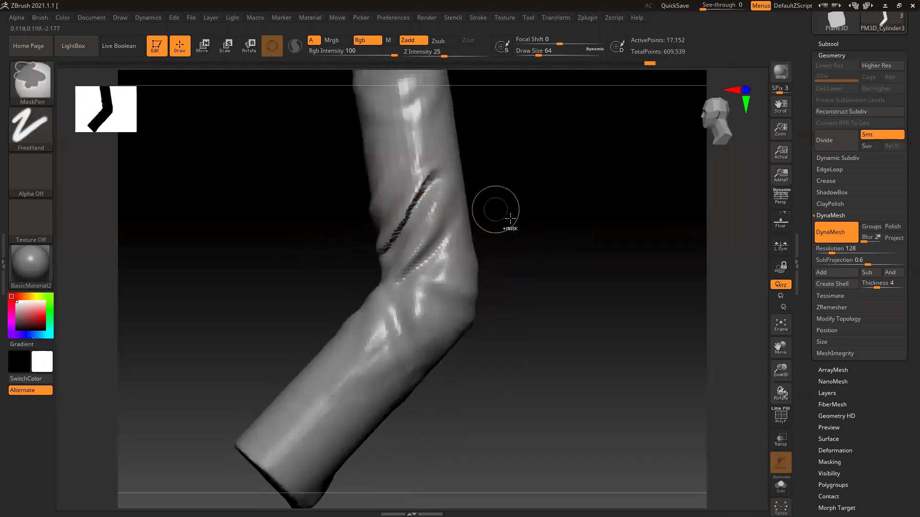
key("ctrl+z")
Lower the Z intensity to 7 and sharpen the diagonal folds around the bend with the Fold brush.
left_click_drag(437, 50, 426, 53)
mouse_move(439, 150)
left_mouse_down()
mouse_move(411, 218)
mouse_move(388, 243)
left_mouse_up()
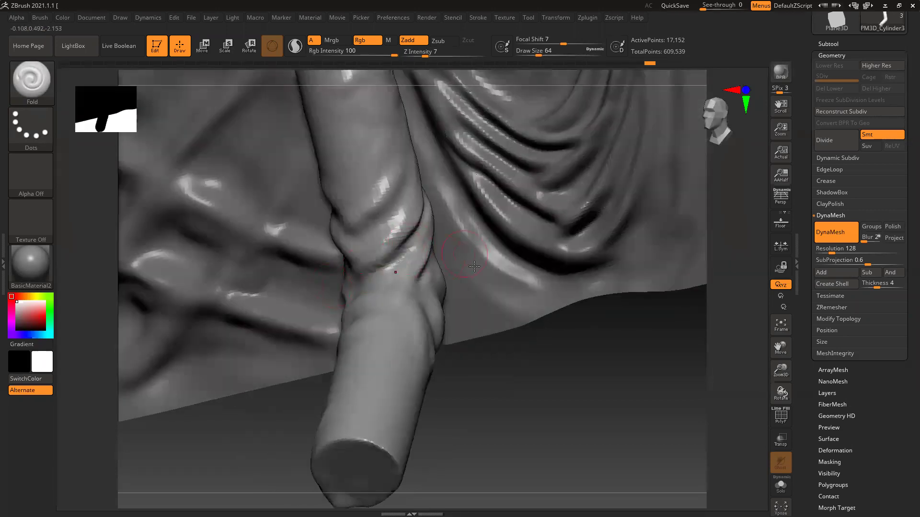
mouse_move(528, 388)
left_mouse_down()
mouse_move(349, 221)
mouse_move(393, 254)
left_mouse_up()
left_click_drag(551, 314, 400, 199)
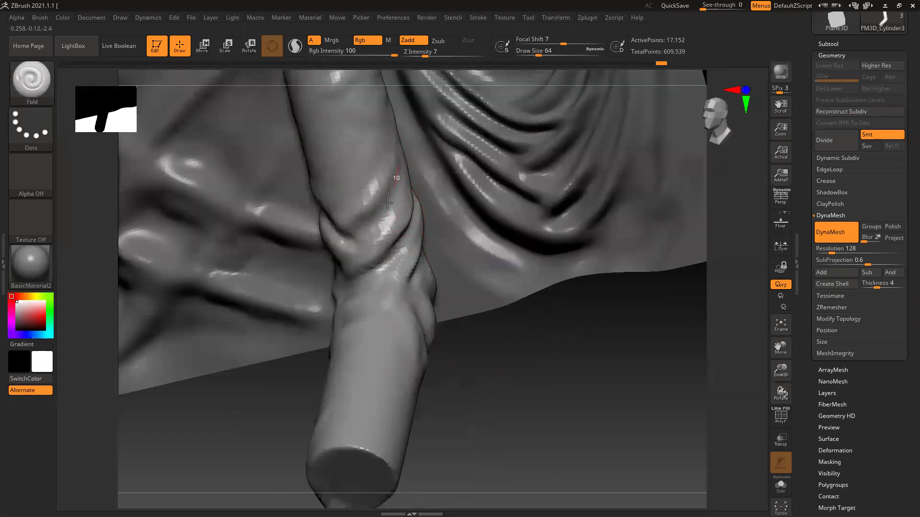
left_click_drag(397, 153, 367, 232)
mouse_move(521, 382)
left_mouse_down()
mouse_move(364, 294)
mouse_move(403, 275)
left_mouse_up()
Sharpen the long fold on the lower part of the limb and the folds on this side of the bend.
mouse_move(412, 312)
left_mouse_down()
mouse_move(400, 307)
mouse_move(351, 396)
mouse_move(560, 343)
mouse_move(530, 255)
left_mouse_up()
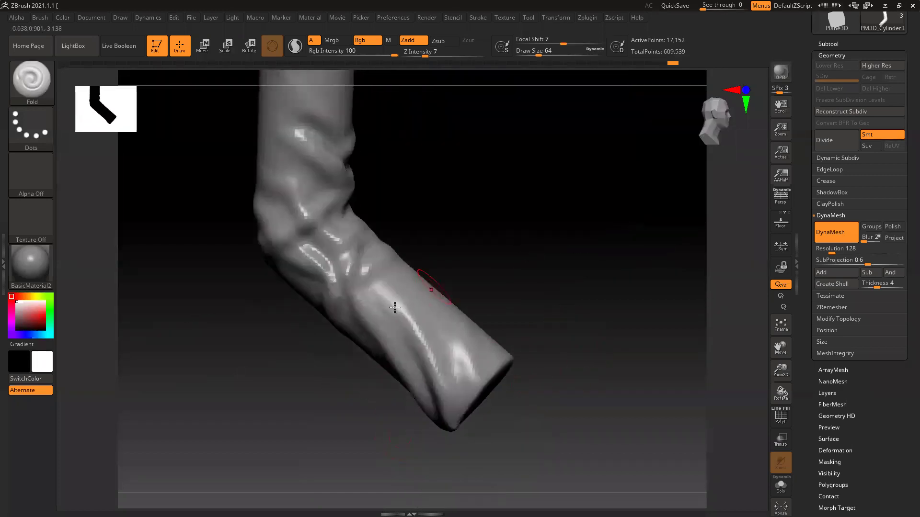
left_click_drag(365, 291, 427, 420)
left_click_drag(467, 231, 468, 319, "alt")
left_click_drag(271, 223, 339, 286)
left_click_drag(270, 156, 346, 230)
Switch to the ClothMove brush and increase the draw size to 344.
mouse_move(526, 197)
left_mouse_down("alt")
mouse_move(534, 306)
mouse_move(511, 300)
left_mouse_up("alt")
right_click_drag(630, 310, 501, 314, "ctrl")
left_click_drag(500, 314, 479, 287)
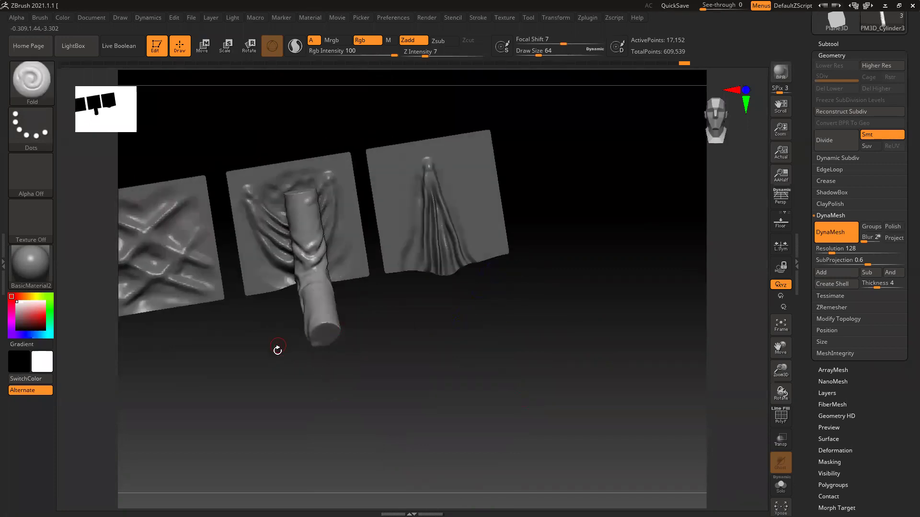
left_click_drag(275, 349, 246, 322)
left_click(34, 87)
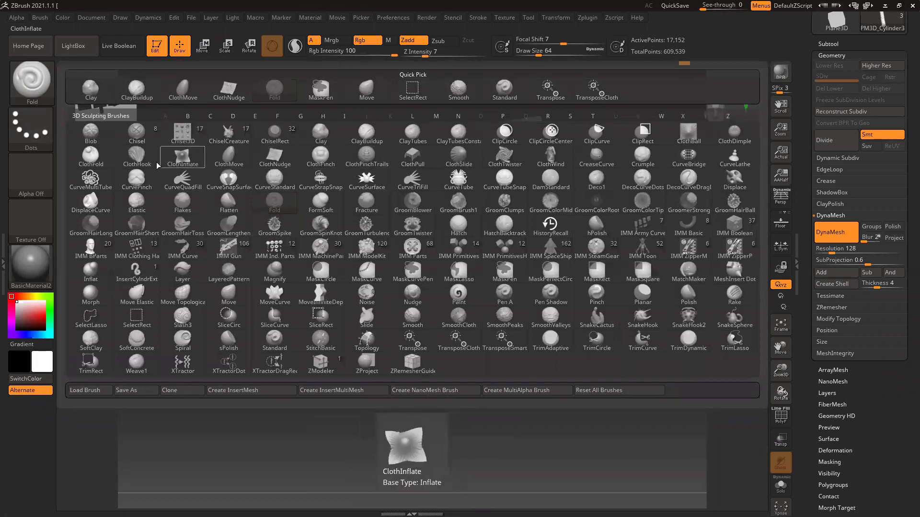
left_click(229, 163)
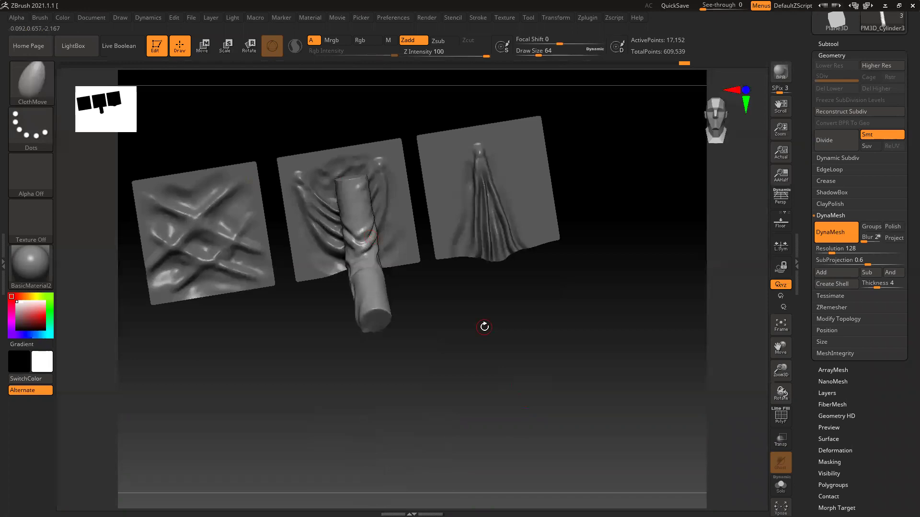
key("]")
key("bracketright")
key("bracketright")
Push the cloth of the upper limb towards the bend to bunch it into fine wrinkles.
left_click_drag(362, 230, 365, 239)
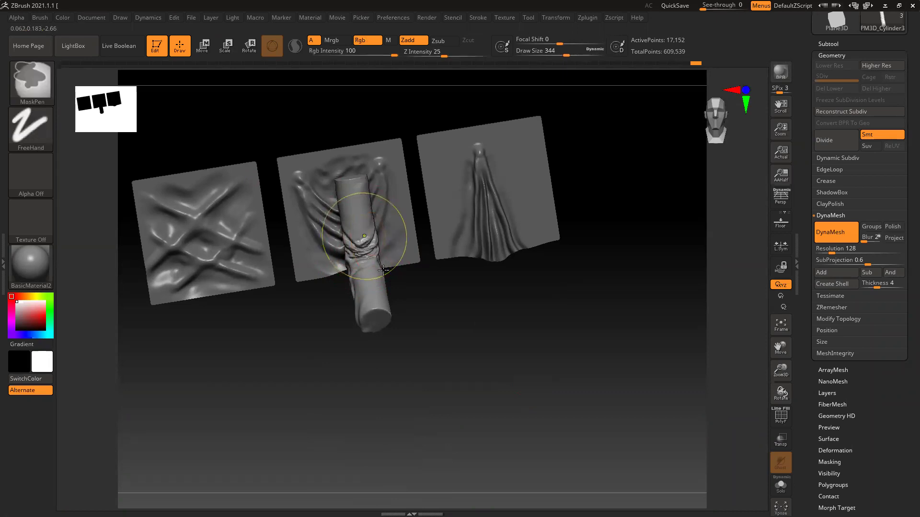
right_click_drag(389, 270, 427, 306, "ctrl")
left_click_drag(532, 352, 564, 350)
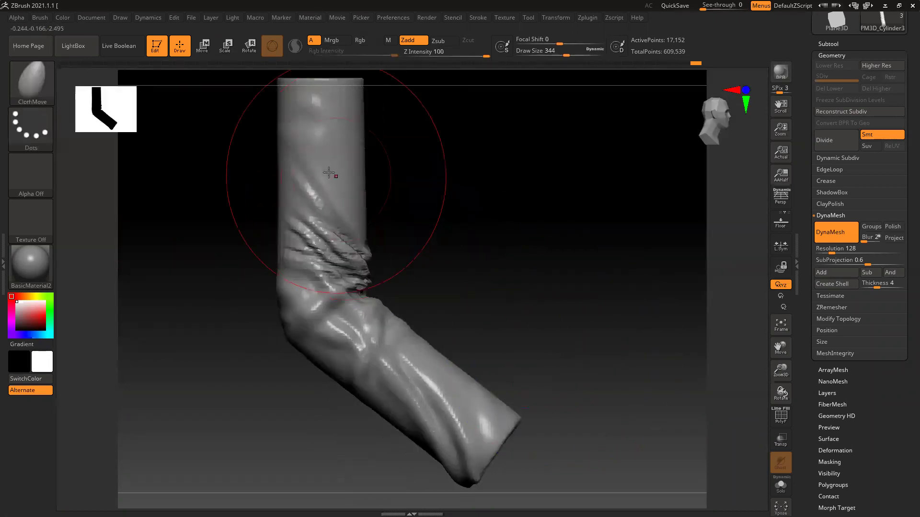
left_click_drag(319, 190, 291, 206)
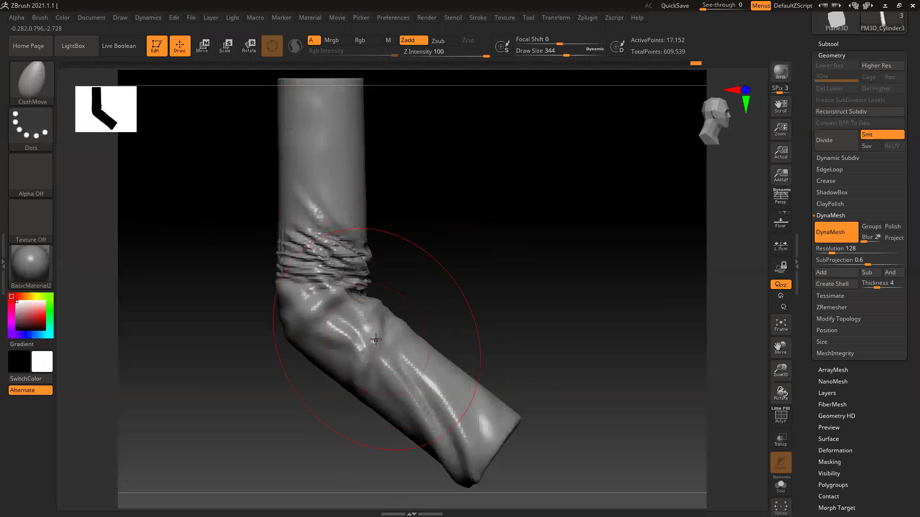
Move the cloth of the lower limb to wrinkle it below the bend and pull its lower end downward.
left_click_drag(426, 367, 417, 363)
left_click_drag(458, 396, 481, 412)
left_click_drag(568, 303, 548, 190, "alt")
left_click_drag(447, 371, 455, 402)
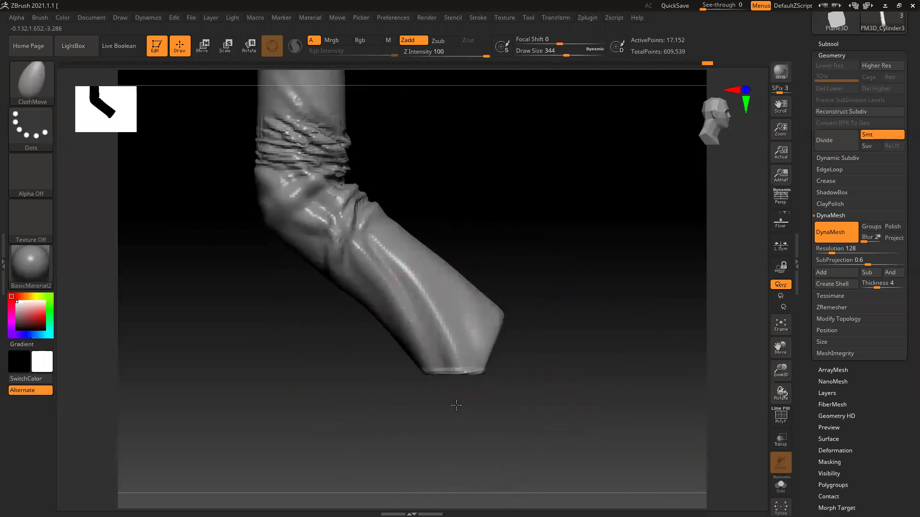
Pull the lower end of the limb outward and down with ClothMove to form a toe-like tip with wrinkles along its underside.
mouse_move(545, 397)
right_mouse_down()
mouse_move(542, 312)
mouse_move(544, 372)
mouse_move(486, 417)
right_mouse_up()
key("ctrl")
right_click_drag(560, 339, 527, 338, "shift")
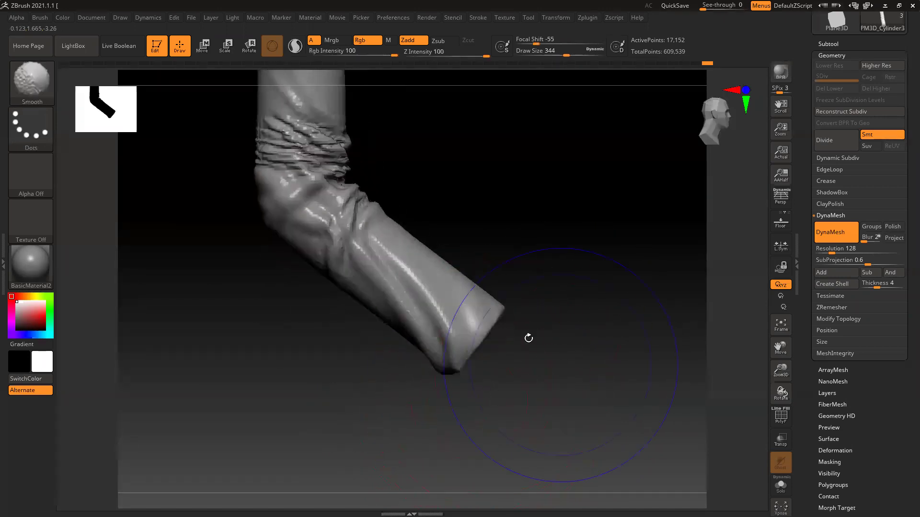
left_click_drag(441, 277, 460, 284)
left_click_drag(498, 307, 532, 279)
left_click_drag(451, 252, 459, 240)
right_click_drag(531, 298, 529, 284)
mouse_move(527, 284)
left_mouse_down()
mouse_move(551, 368)
mouse_move(551, 356)
left_mouse_up()
left_click_drag(383, 323, 335, 288)
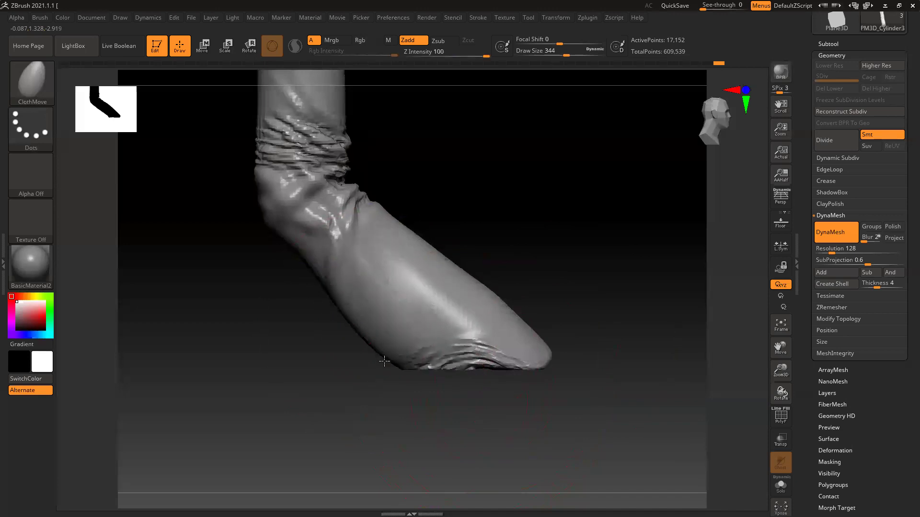
Pull the back of the bend down into a heel and push the top of the lower limb down to wrinkle the instep.
mouse_move(291, 249)
left_mouse_down()
mouse_move(287, 314)
mouse_move(296, 313)
left_mouse_up()
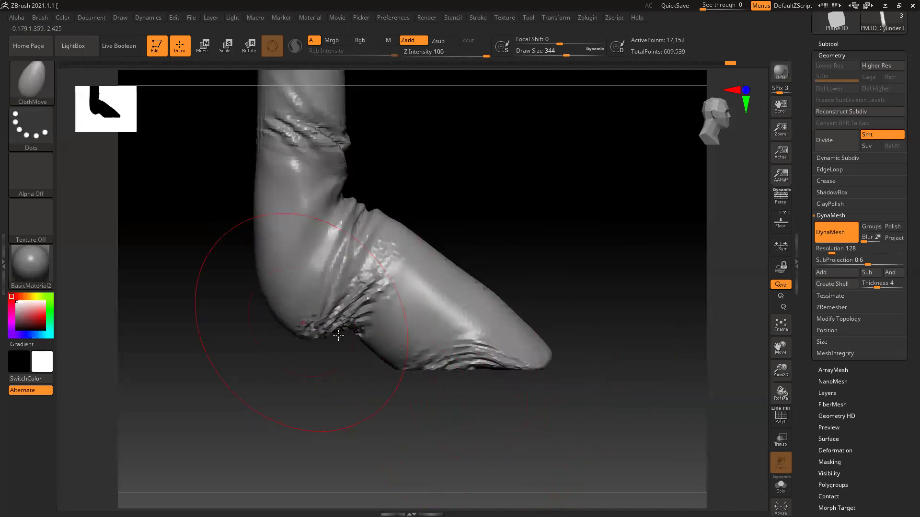
mouse_move(353, 337)
left_mouse_down()
mouse_move(344, 359)
mouse_move(317, 367)
left_mouse_up()
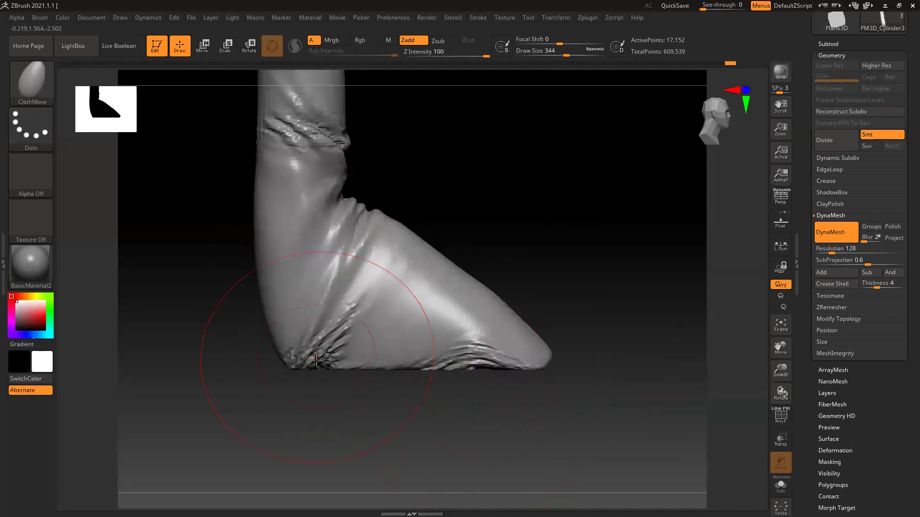
left_click_drag(390, 236, 401, 267)
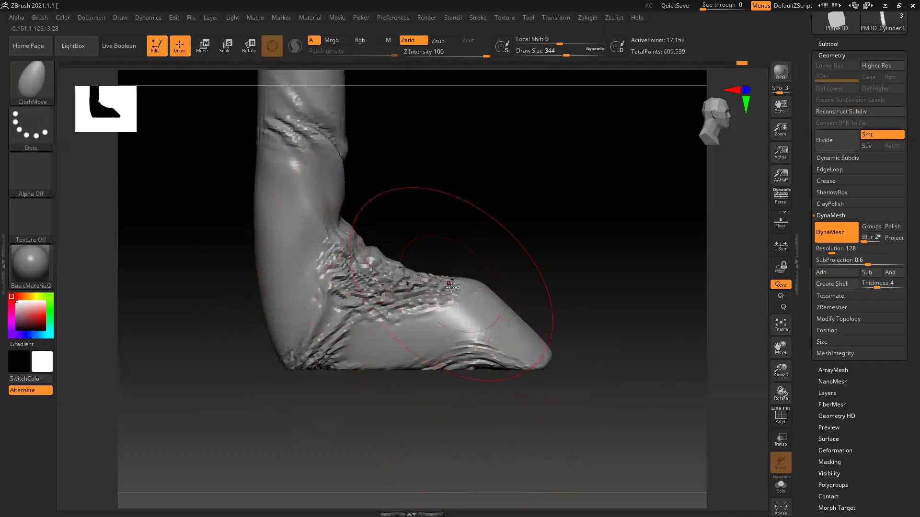
Activate Dynamic Subdiv on the limb mesh and reshape the toe tip and lower shin with ClothMove.
key("ctrl+d")
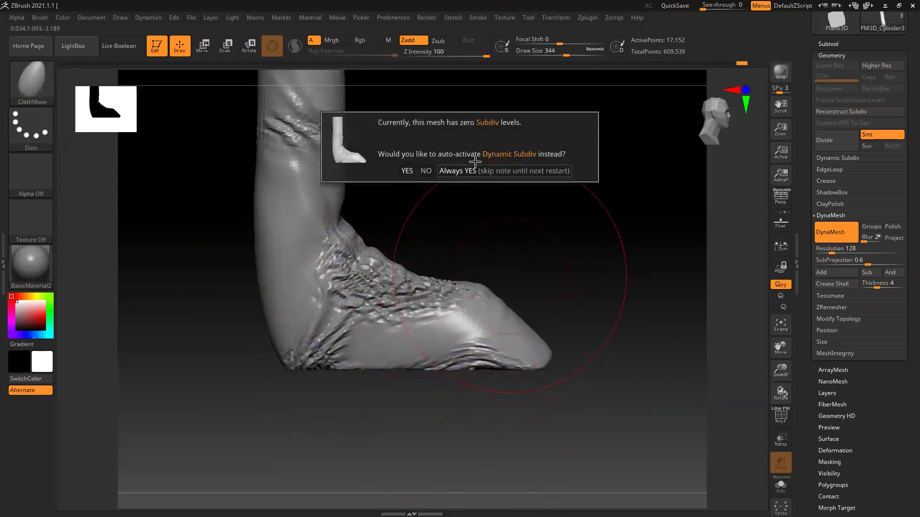
left_click(406, 171)
left_click_drag(522, 203, 472, 208, "shift")
left_click_drag(505, 327, 523, 366)
left_click_drag(563, 290, 525, 362, "alt")
left_click_drag(440, 146, 436, 192)
mouse_move(452, 278)
left_mouse_down()
mouse_move(444, 288)
mouse_move(427, 282)
mouse_move(425, 299)
left_mouse_up()
left_click_drag(302, 373, 364, 371, "shift")
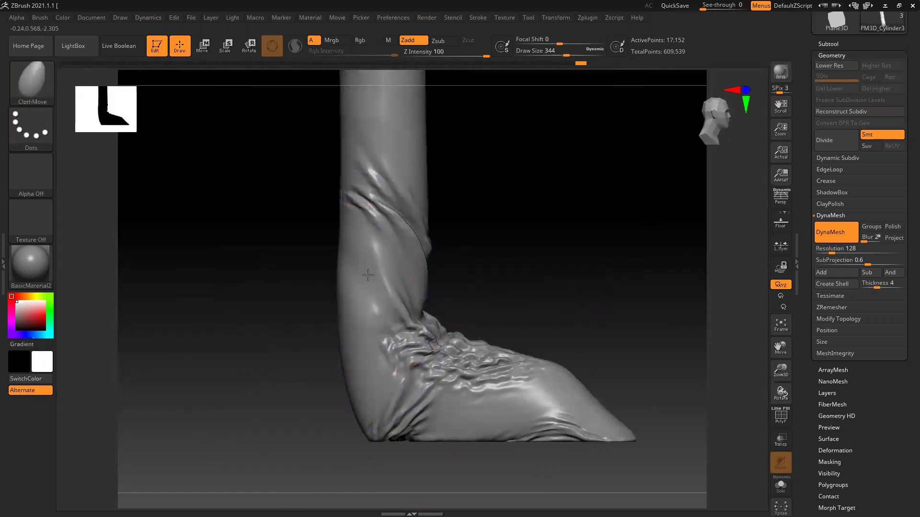
Bunch the cloth at the ankle, pull the heel backward and push the shin cloth down into folds.
left_click_drag(351, 334, 361, 330)
left_click_drag(489, 240, 489, 254, "alt")
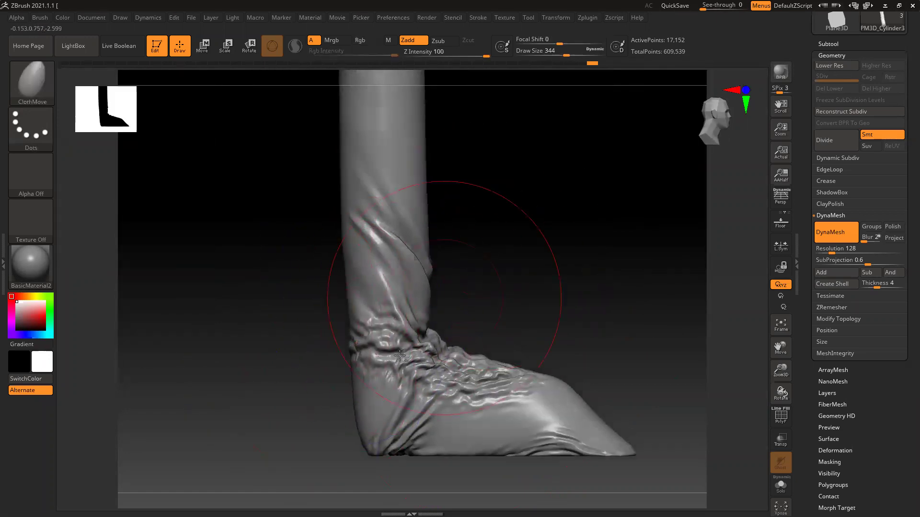
left_click_drag(357, 428, 342, 427)
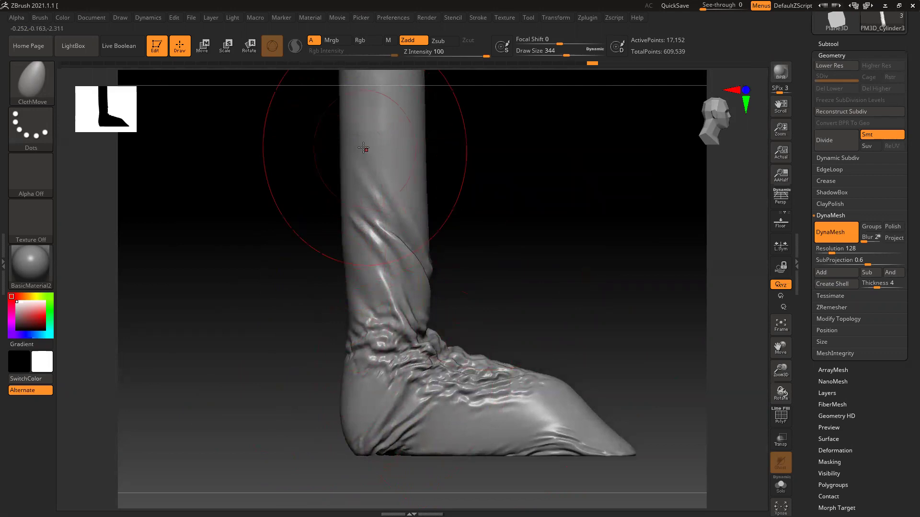
left_click_drag(366, 150, 368, 171)
left_click_drag(382, 129, 385, 156)
Move the cloth on the upper part of the limb from the side and front to gather horizontal folds.
left_click_drag(538, 169, 525, 260, "alt")
left_click_drag(389, 230, 401, 199)
left_click_drag(524, 241, 447, 232, "shift")
left_click_drag(445, 186, 446, 206)
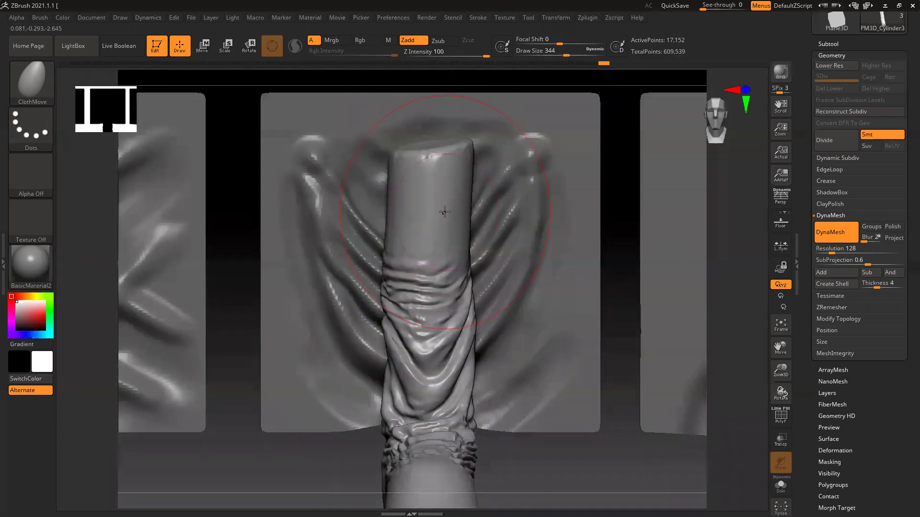
Examine the folded limb together with the three sculpted cloth planes from the front and side.
right_click_drag(526, 374, 390, 336, "ctrl")
left_click_drag(544, 436, 518, 394, "alt")
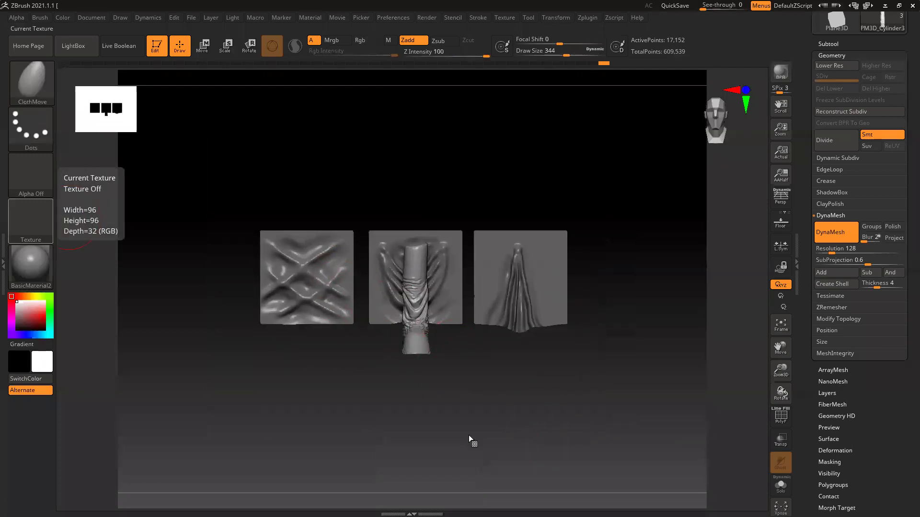
right_click_drag(537, 402, 482, 411)
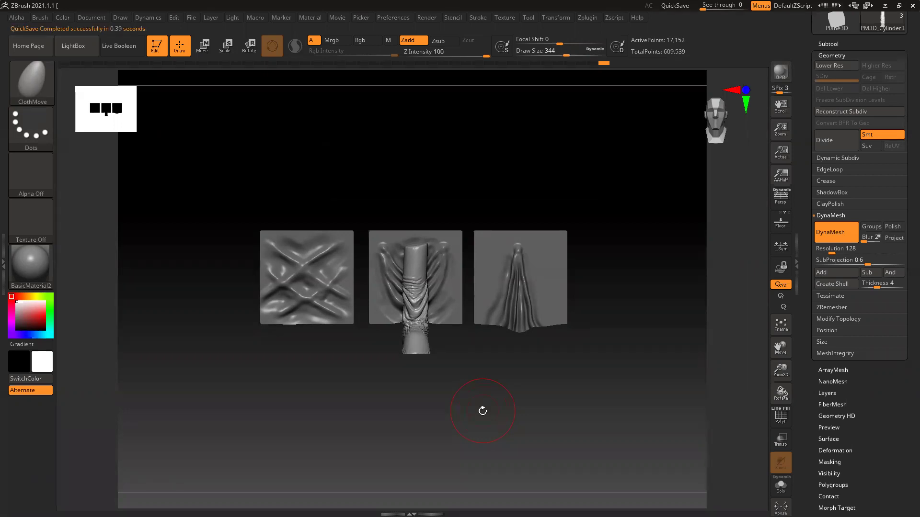
left_click_drag(536, 402, 455, 397)
left_click_drag(373, 400, 416, 400, "alt")
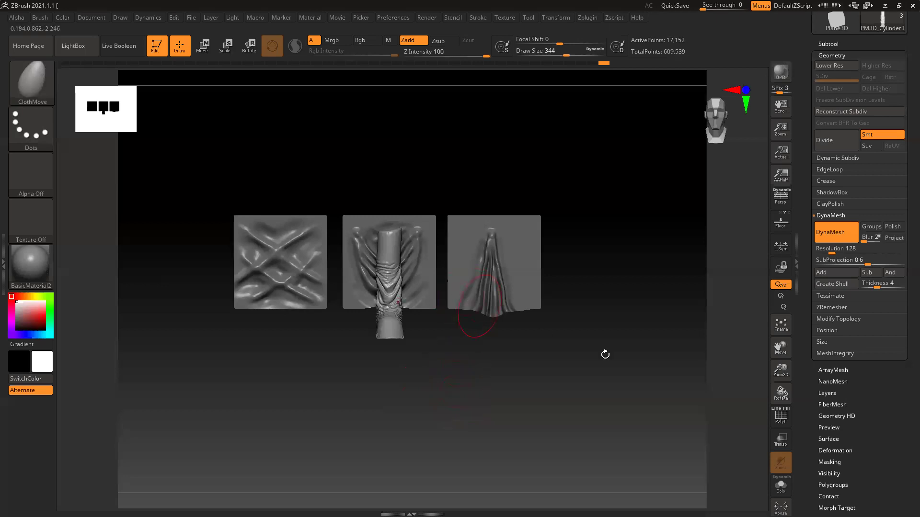
left_click_drag(630, 372, 649, 248)
mouse_move(648, 248)
right_mouse_down("alt")
mouse_move(627, 327)
mouse_move(550, 337)
right_mouse_up("alt")
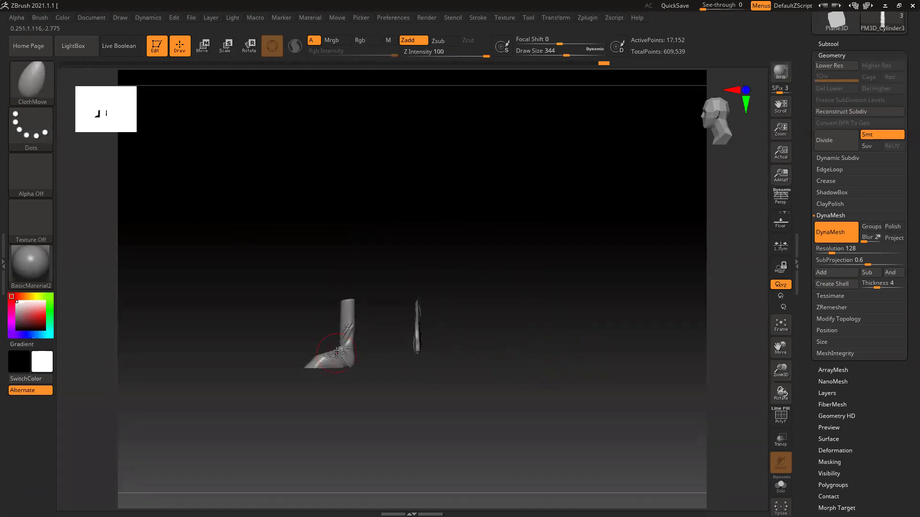
left_click_drag(213, 385, 409, 378)
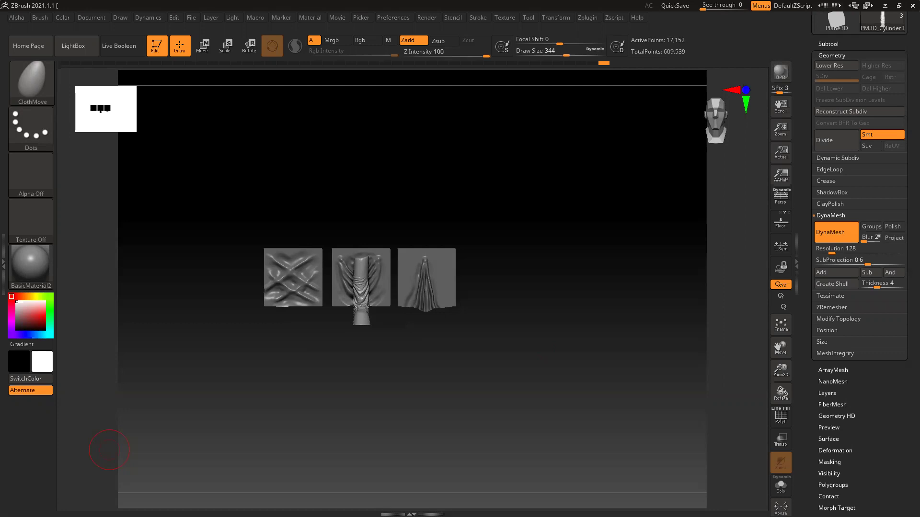
Switch to the BLOCK_1 horned character model and compare it with the executioner reference image, shrinking the image window beside it.
left_click(495, 290)
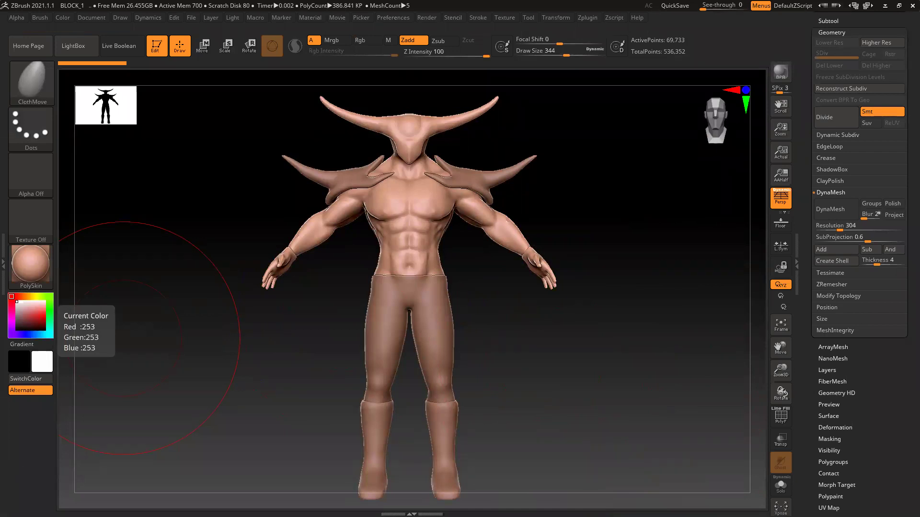
key("alt+Tab")
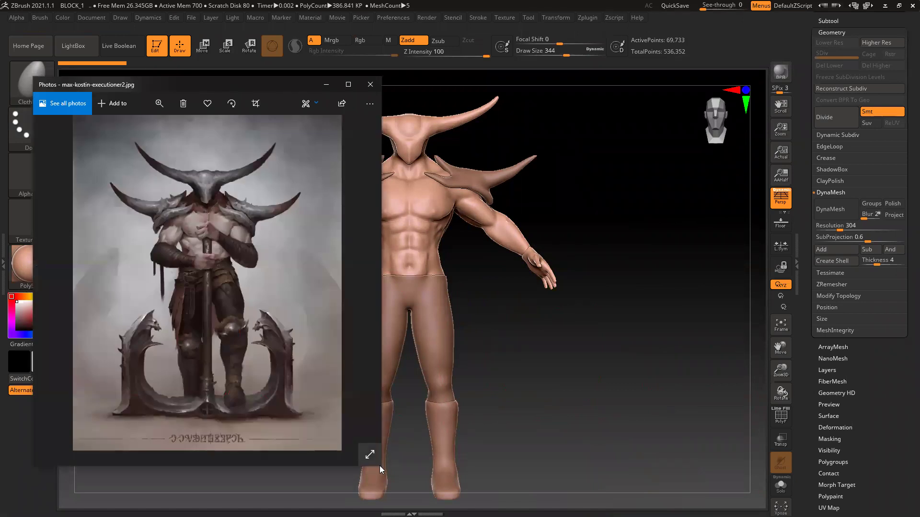
left_click_drag(381, 467, 273, 422)
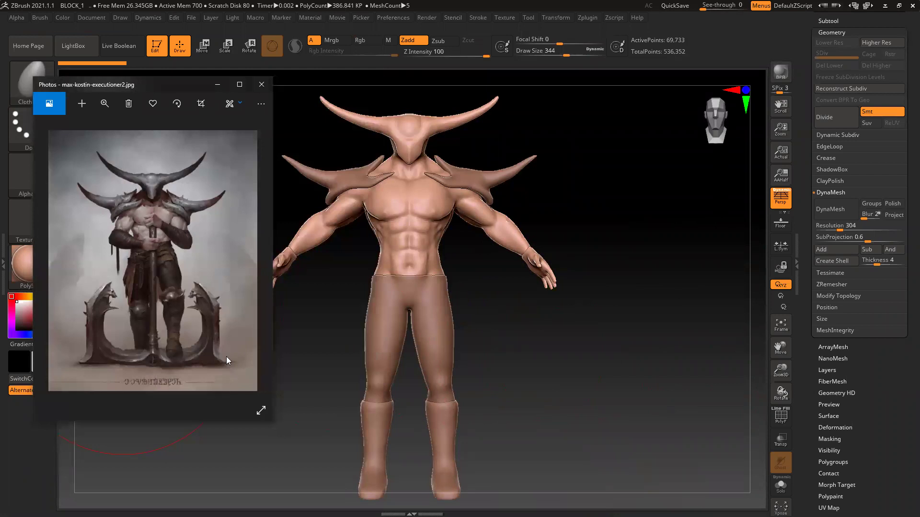
left_click(614, 382)
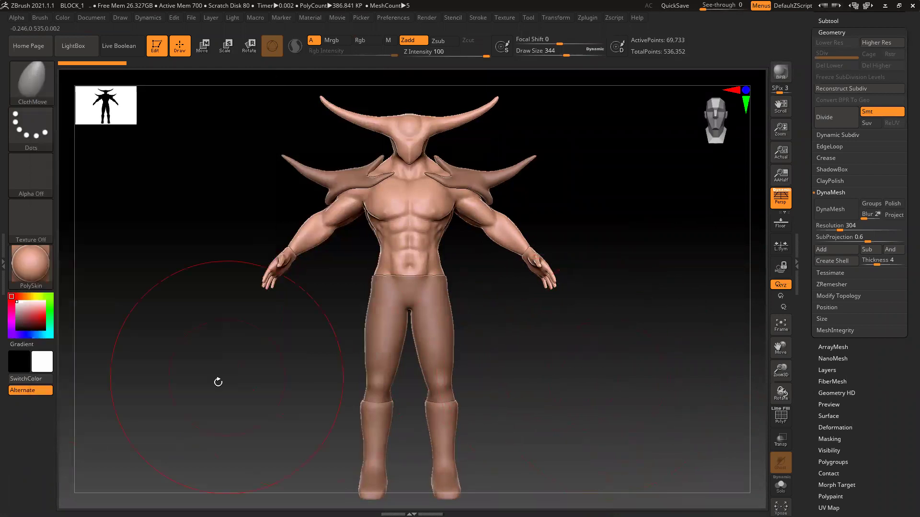
key("alt+Tab")
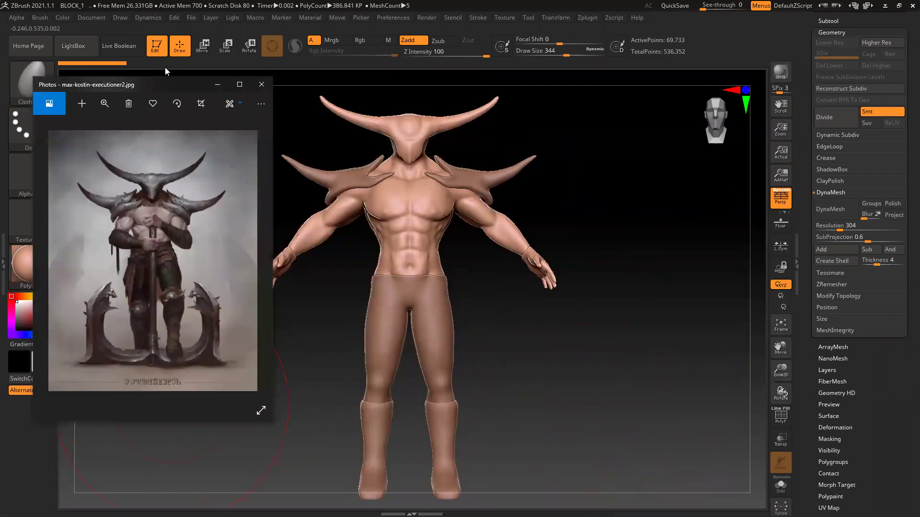
key("alt+Tab")
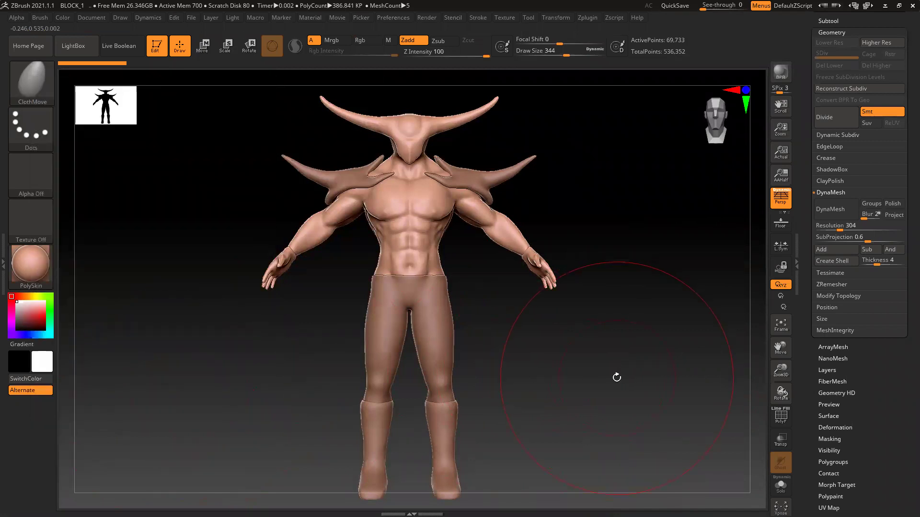
left_click_drag(610, 366, 607, 368)
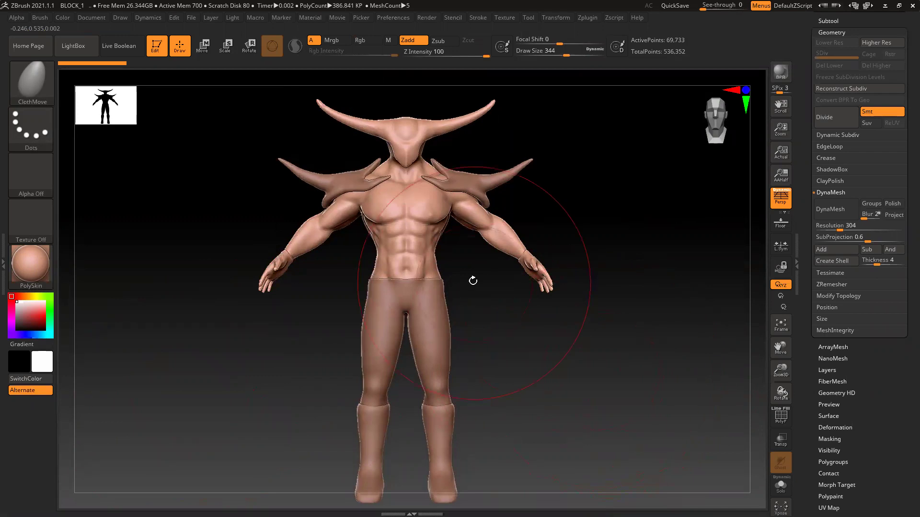
Reduce the draw size to 148 and switch to the Move brush for the character.
right_click_drag(467, 277, 428, 252, "ctrl")
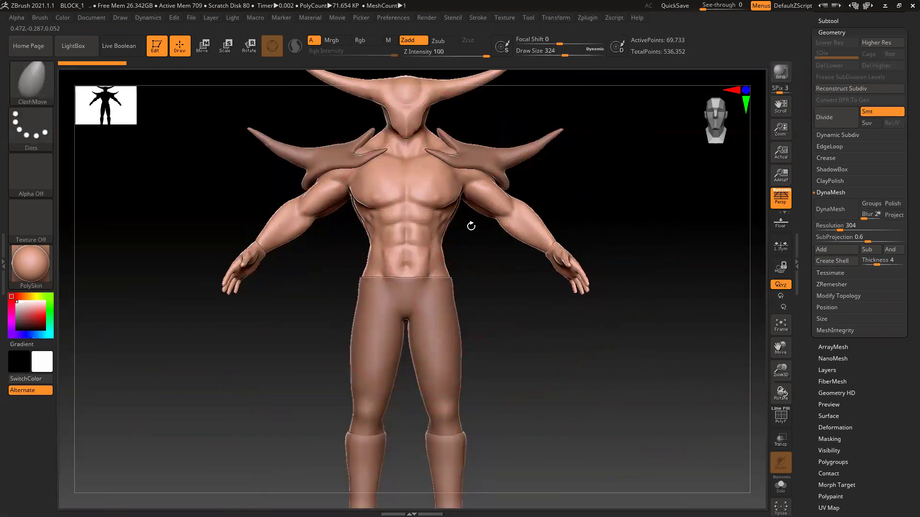
key("bracketleft")
key("bracketleft")
key("bracketleft")
key("bracketleft")
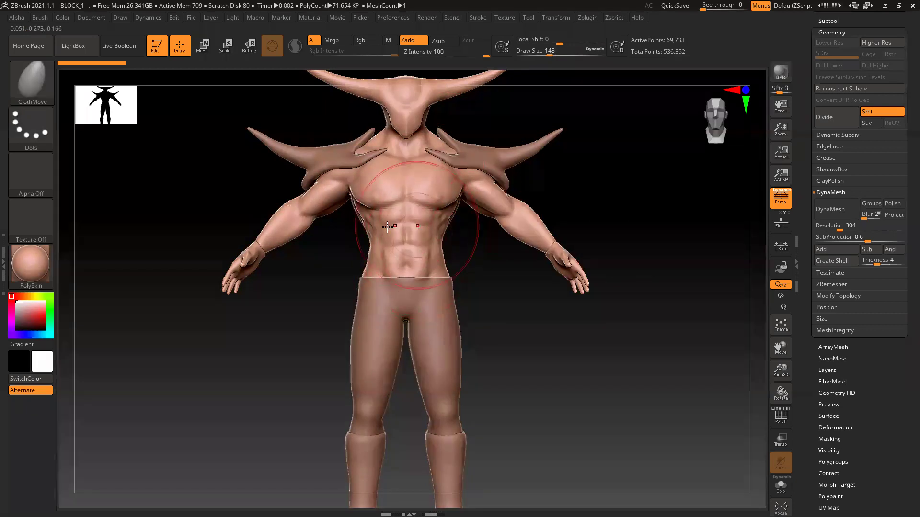
key("b")
key("m")
key("v")
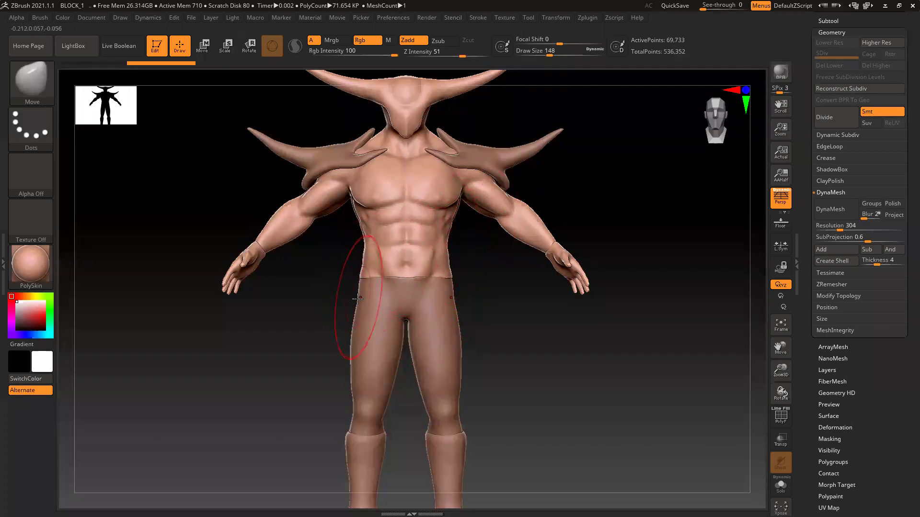
Widen the character's waist symmetrically by moving the sides of the torso outward.
mouse_move(501, 311)
left_mouse_down()
mouse_move(448, 313)
mouse_move(634, 314)
left_mouse_up()
key("ctrl")
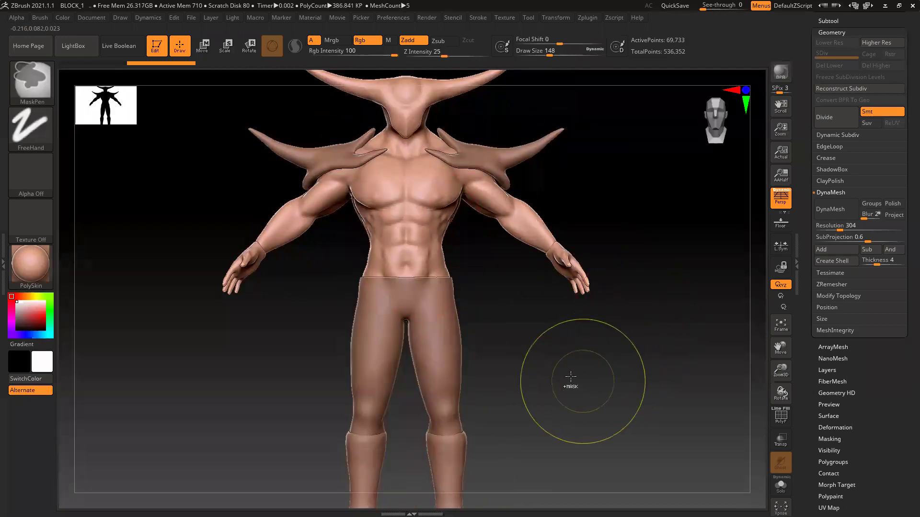
left_click(781, 485)
left_click(781, 486)
right_click_drag(455, 308, 490, 372, "ctrl")
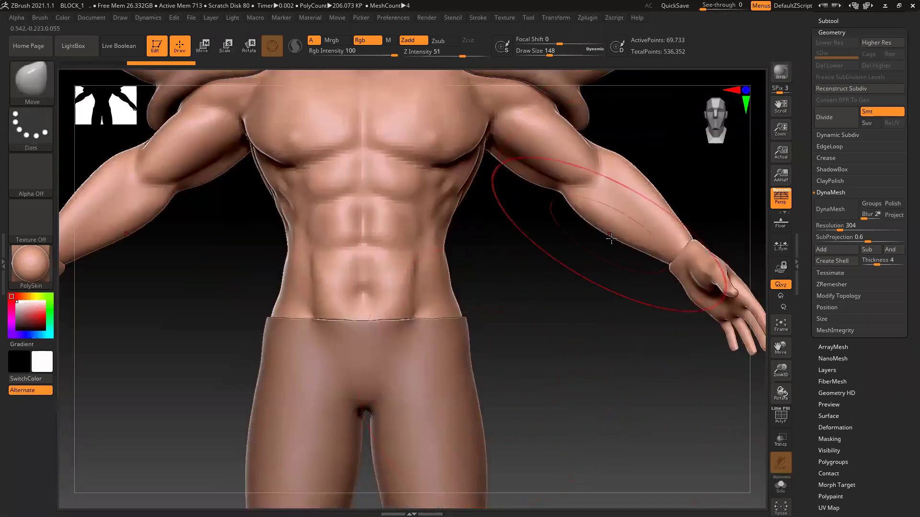
left_click_drag(444, 244, 463, 245)
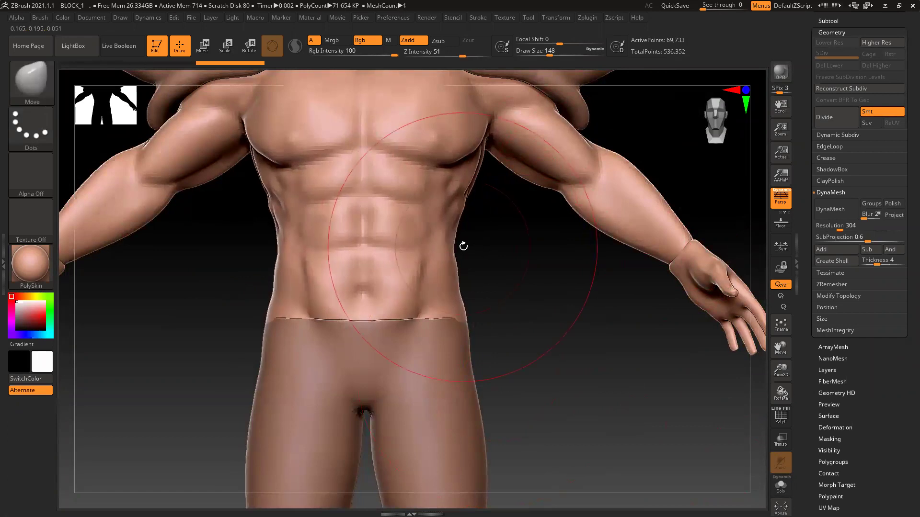
mouse_move(520, 332)
right_mouse_down("ctrl")
mouse_move(498, 296)
mouse_move(509, 344)
right_mouse_up("ctrl")
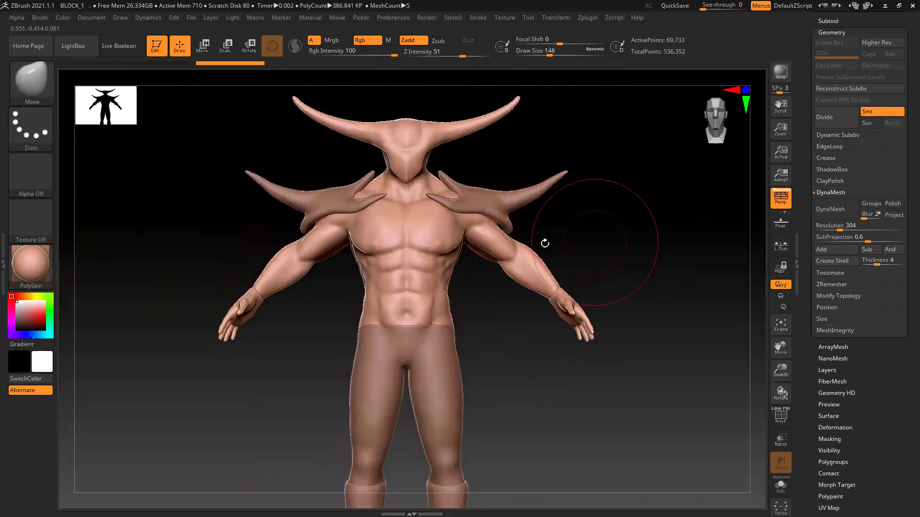
Isolate the body subtool and examine its proportions from the front, side and back.
left_click(781, 485)
left_click_drag(626, 397, 665, 399, "shift")
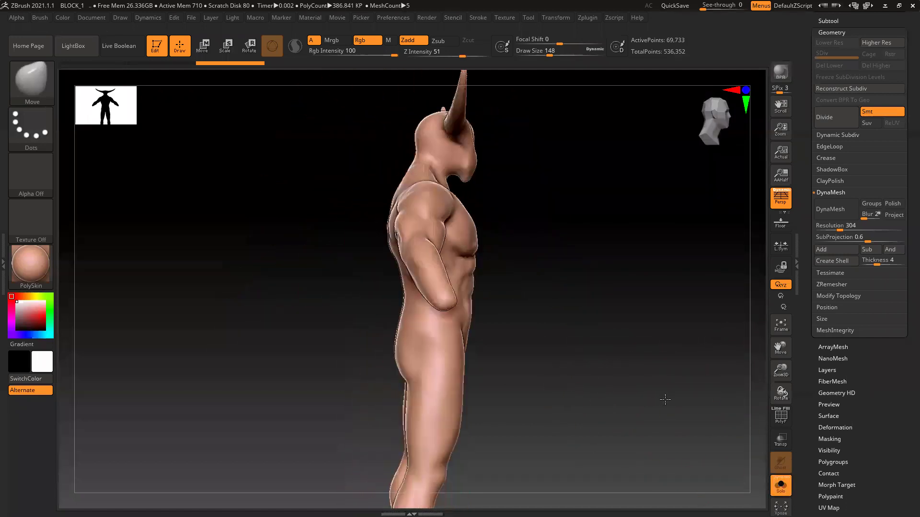
mouse_move(645, 346)
left_mouse_down()
mouse_move(593, 343)
mouse_move(605, 329)
mouse_move(589, 324)
left_mouse_up()
key("ctrl")
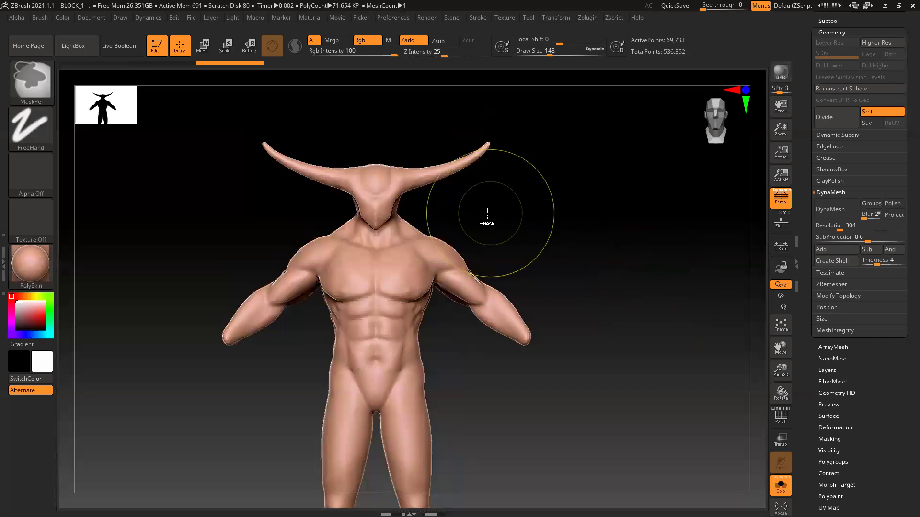
right_click_drag(488, 213, 648, 226, "ctrl")
mouse_move(548, 322)
right_mouse_down("ctrl")
mouse_move(537, 392)
mouse_move(558, 318)
right_mouse_up("ctrl")
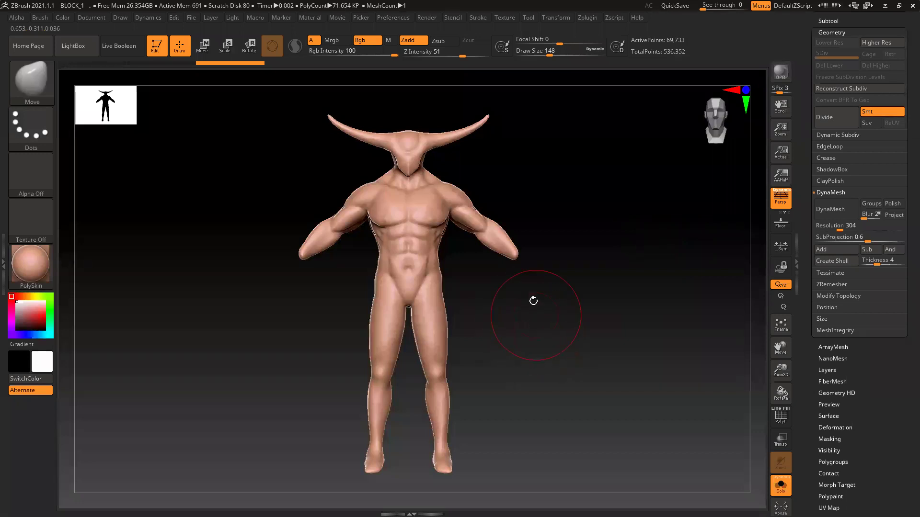
right_click_drag(576, 292, 443, 300)
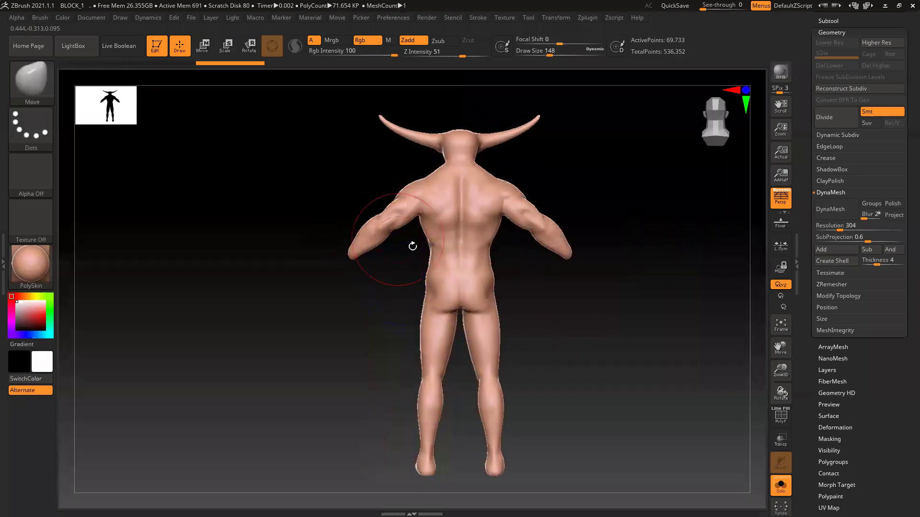
right_click_drag(365, 320, 535, 321)
Lengthen the head horns symmetrically by pulling their tips upward and outward with the SnakeHook brush at draw size 64.
right_click_drag(488, 186, 634, 191, "ctrl")
right_click_drag(616, 154, 495, 241, "alt")
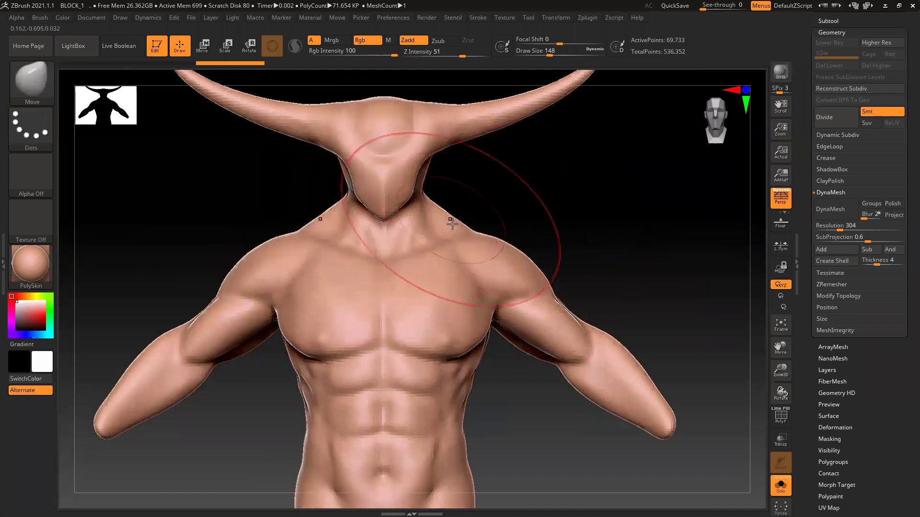
key("bracketleft")
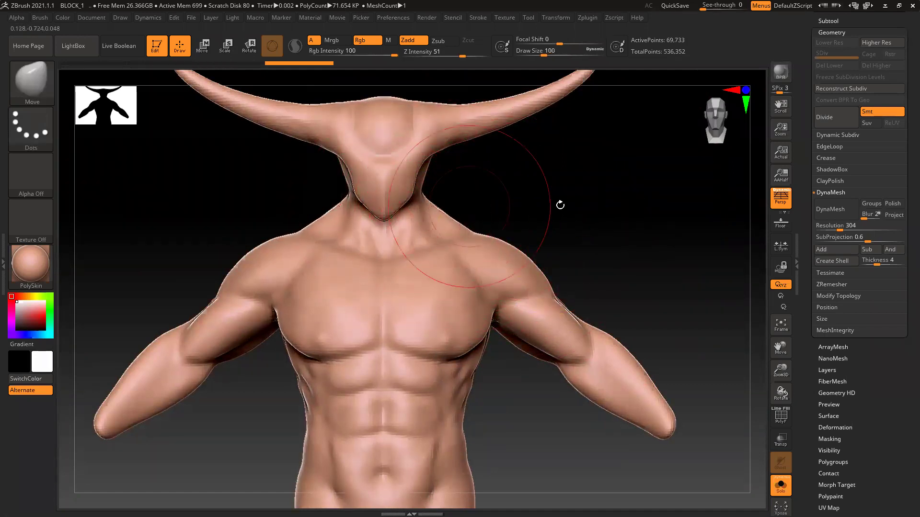
left_click_drag(548, 196, 530, 263, "alt")
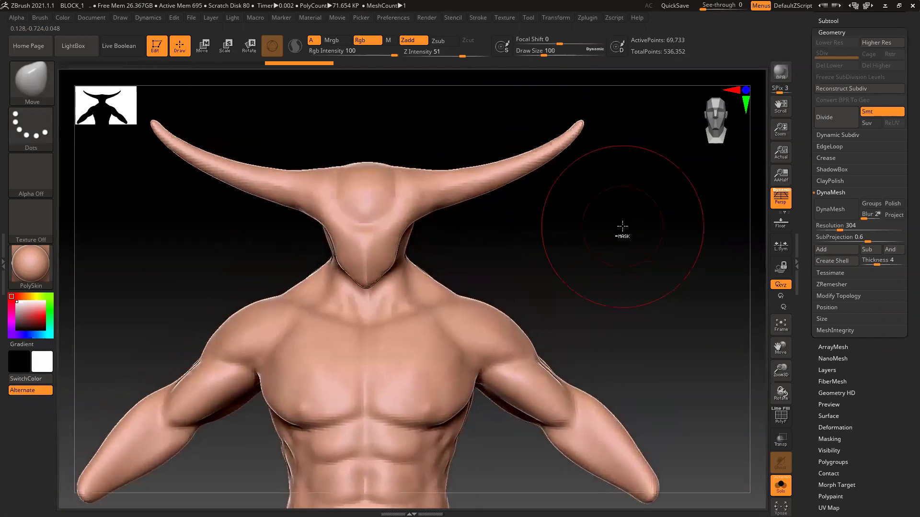
left_click_drag(622, 226, 558, 216, "alt")
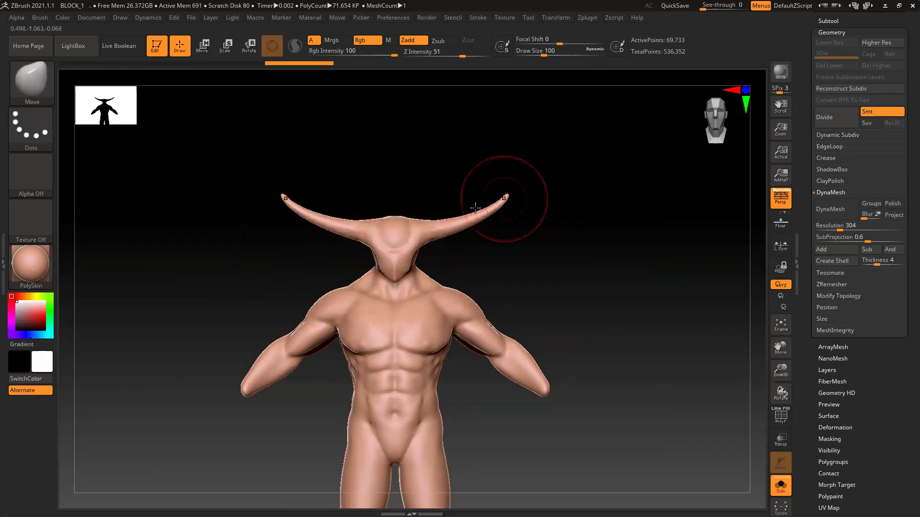
key("b")
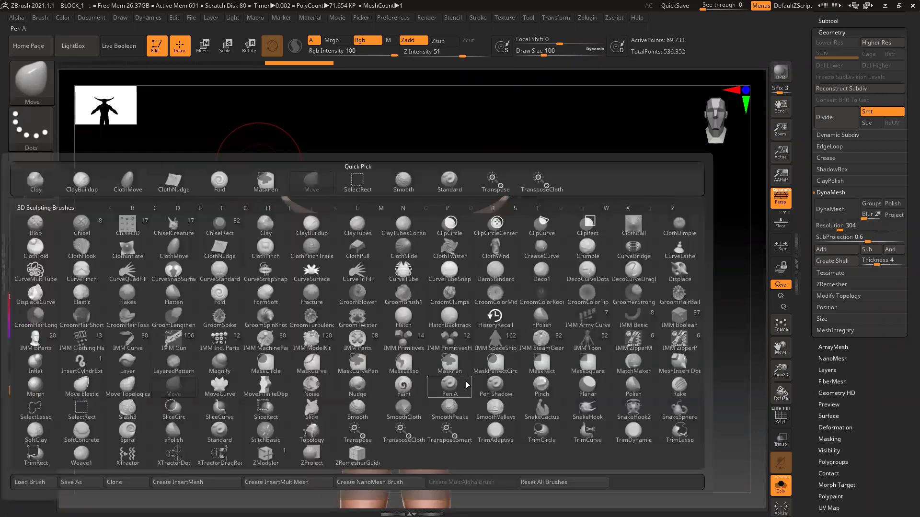
left_click(588, 411)
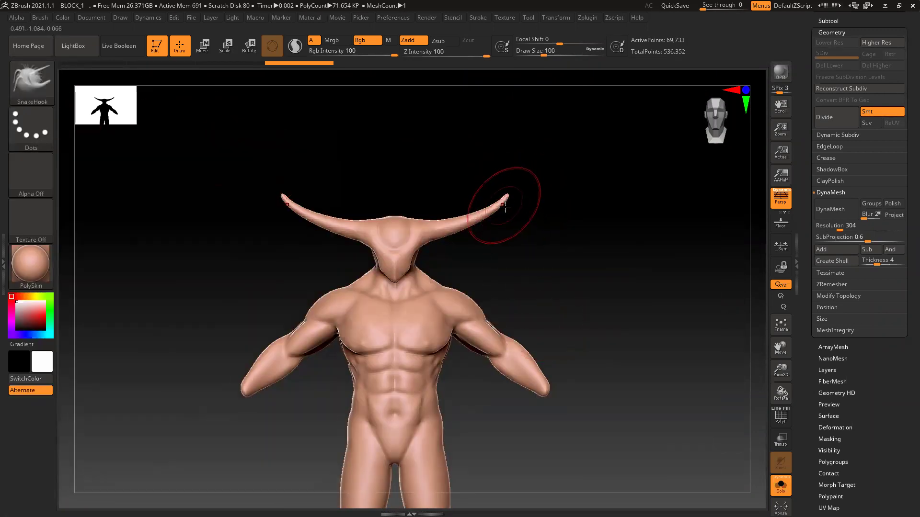
key("bracketleft")
key("bracketleft")
left_click_drag(506, 195, 526, 171)
left_click_drag(595, 318, 602, 301, "alt")
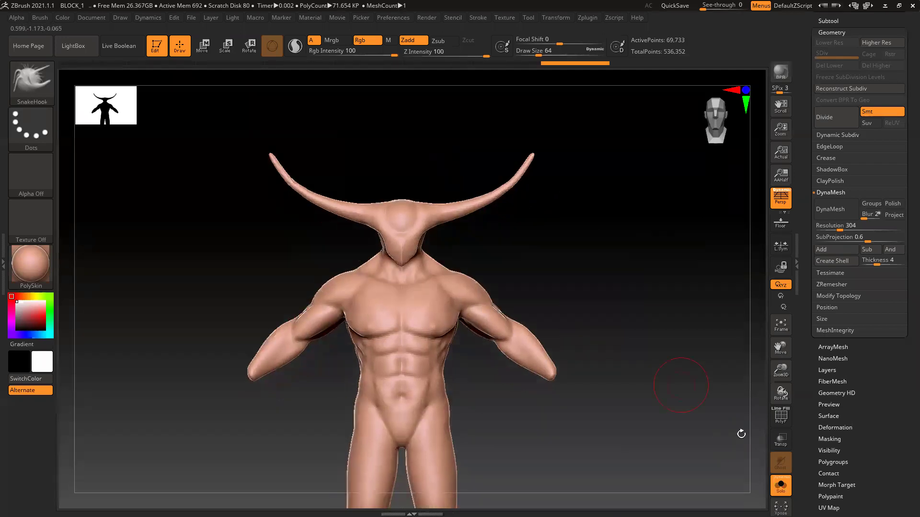
Turn off Solo to show all subtools, and extend the outer tips of the shoulder spikes outward and upward with SnakeHook.
left_click(781, 485)
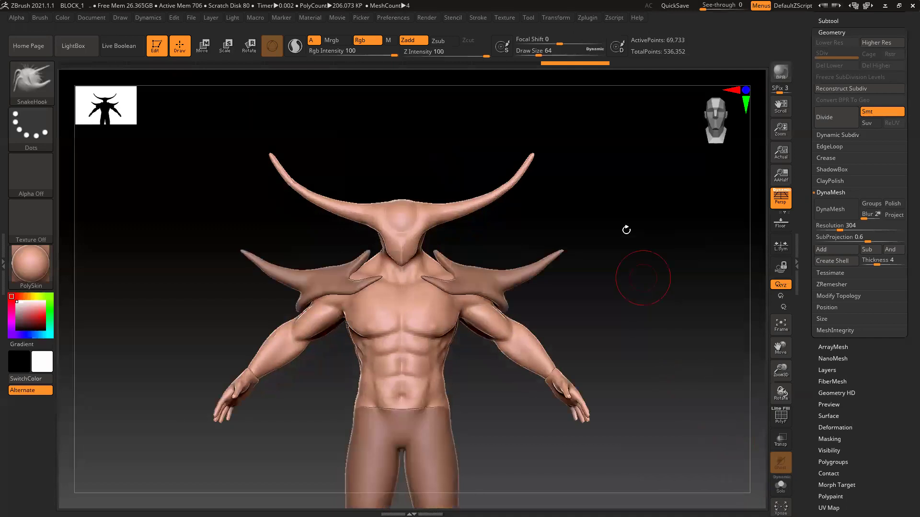
left_click(511, 280, "alt")
left_click_drag(561, 249, 588, 236)
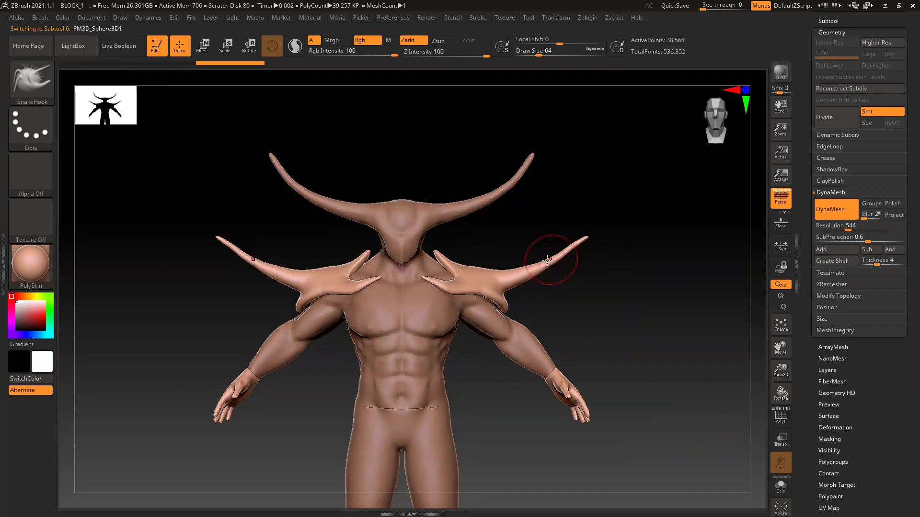